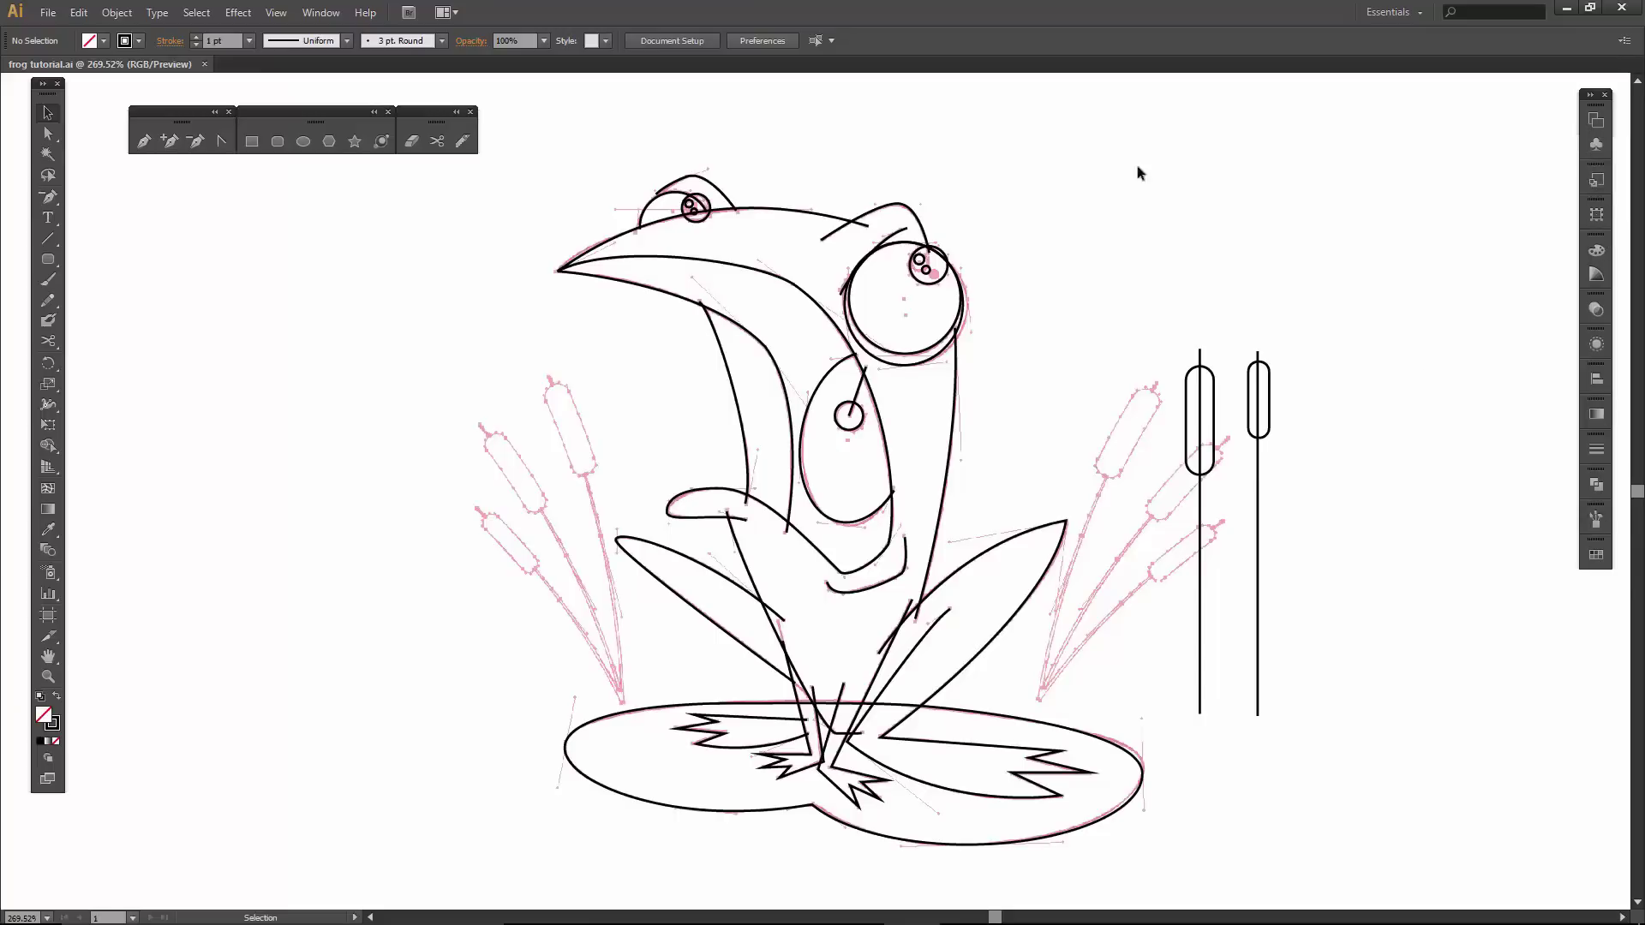
Duplicate the INKING layer from the Layers panel and hide the original INKING layer.
{"action": "left_click", "coordinate": [317, 12]}
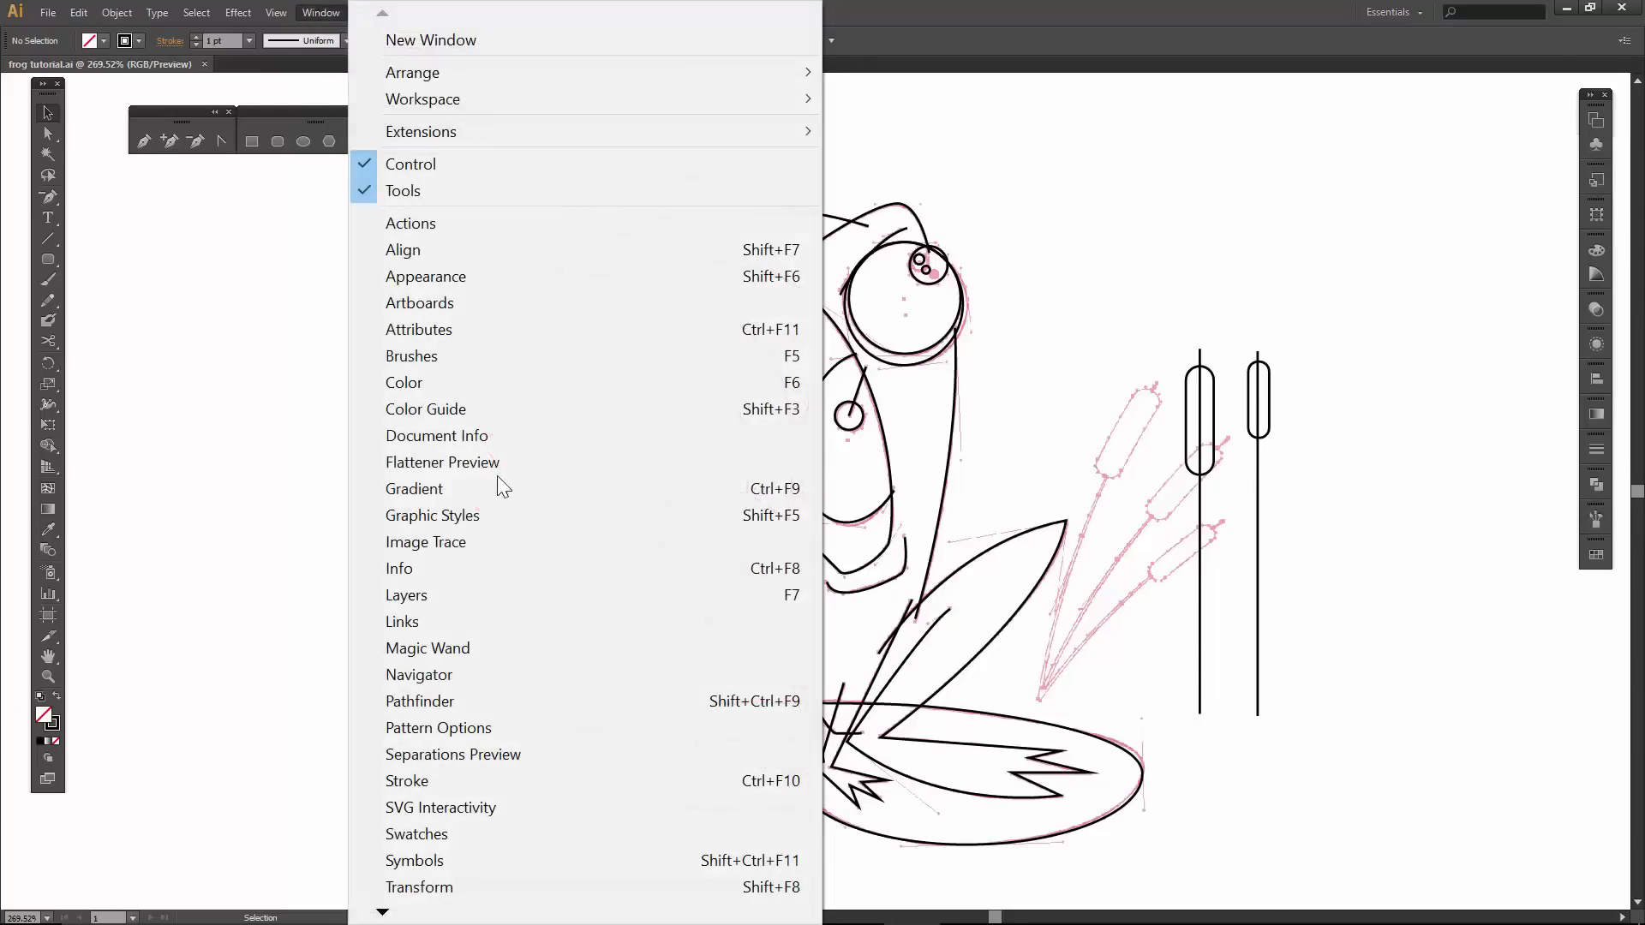
{"action": "left_click", "coordinate": [424, 594]}
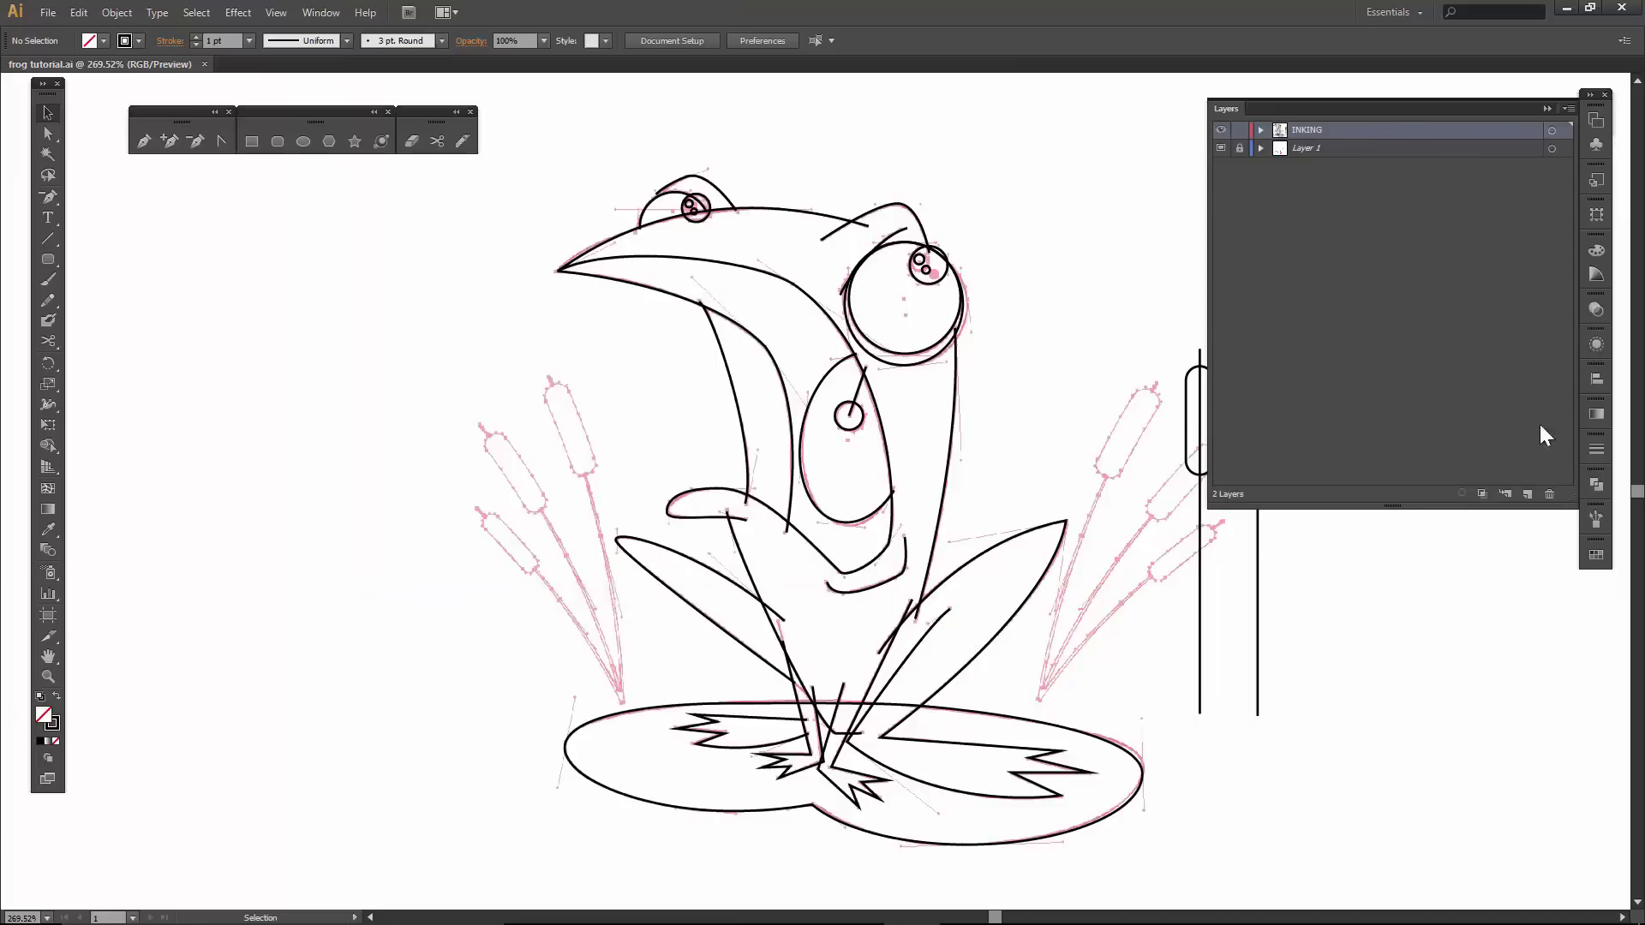
{"action": "left_click", "coordinate": [1567, 107]}
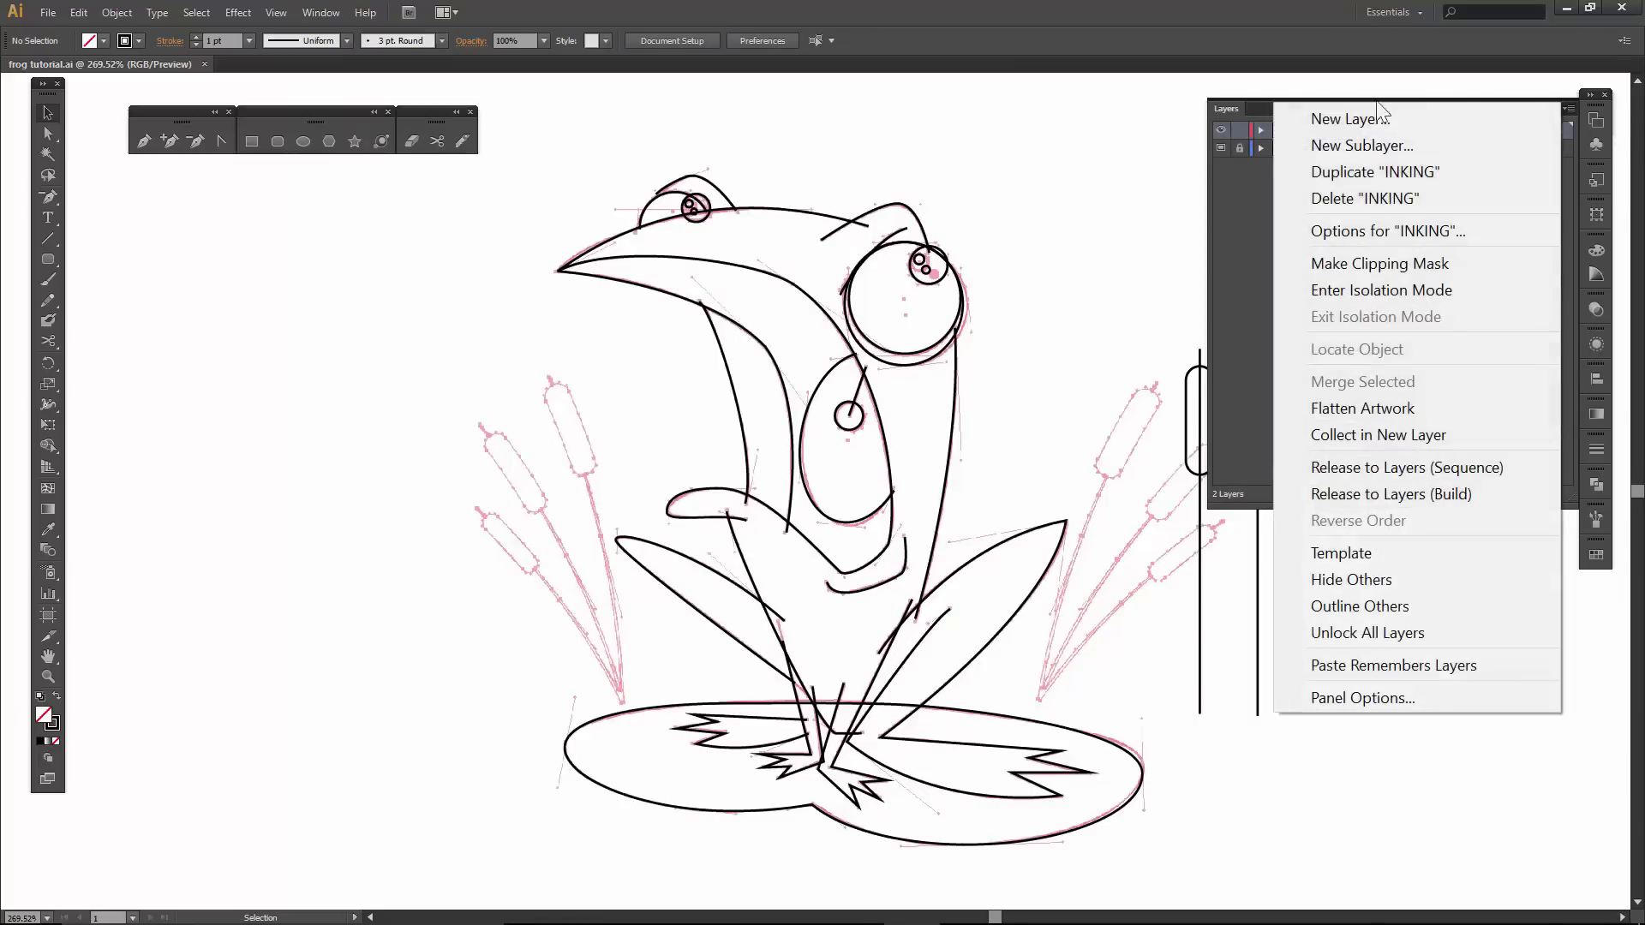
{"action": "left_click", "coordinate": [1339, 173]}
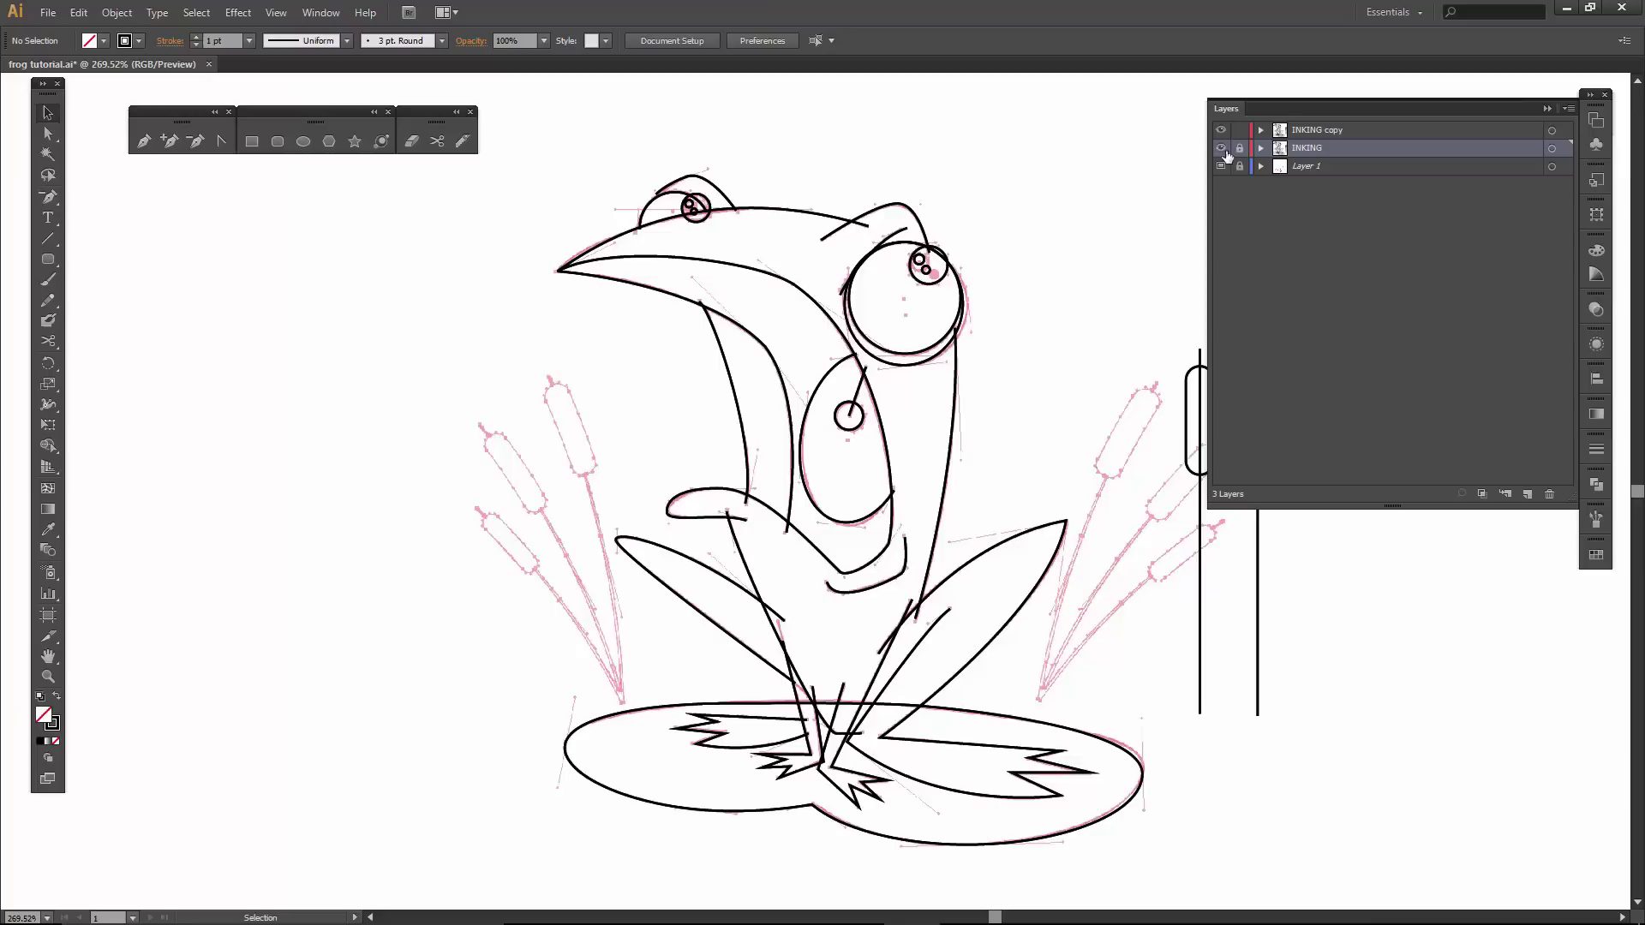
{"action": "left_click", "coordinate": [1221, 149]}
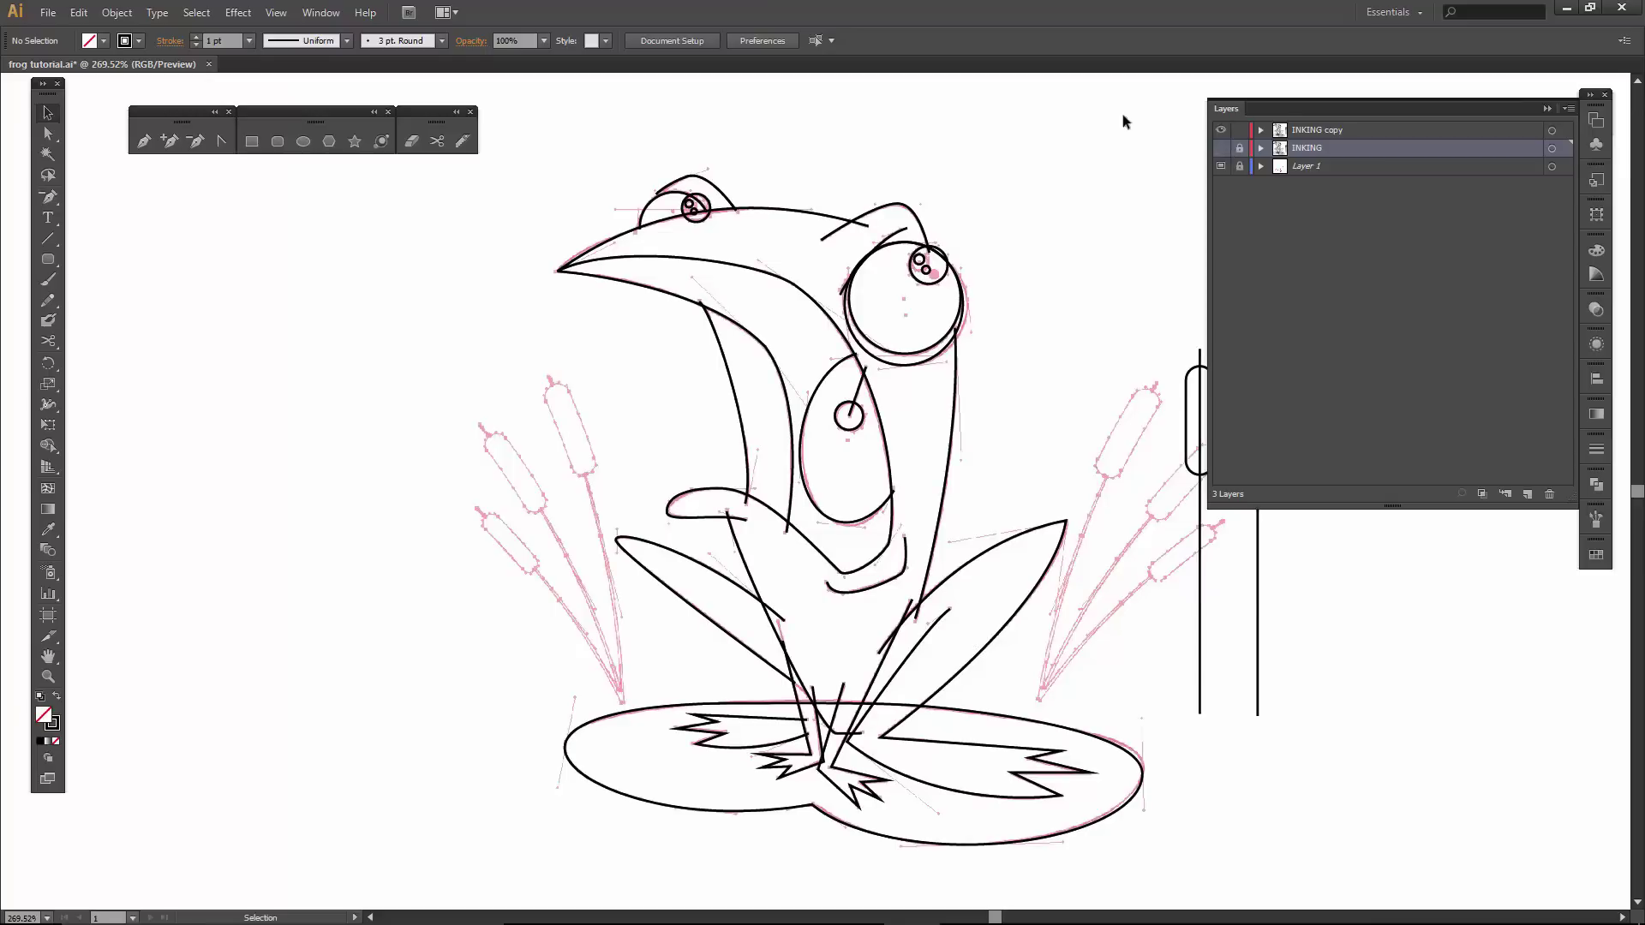
Rename the INKING copy layer to 'brushes'.
{"action": "double_click", "coordinate": [1329, 132]}
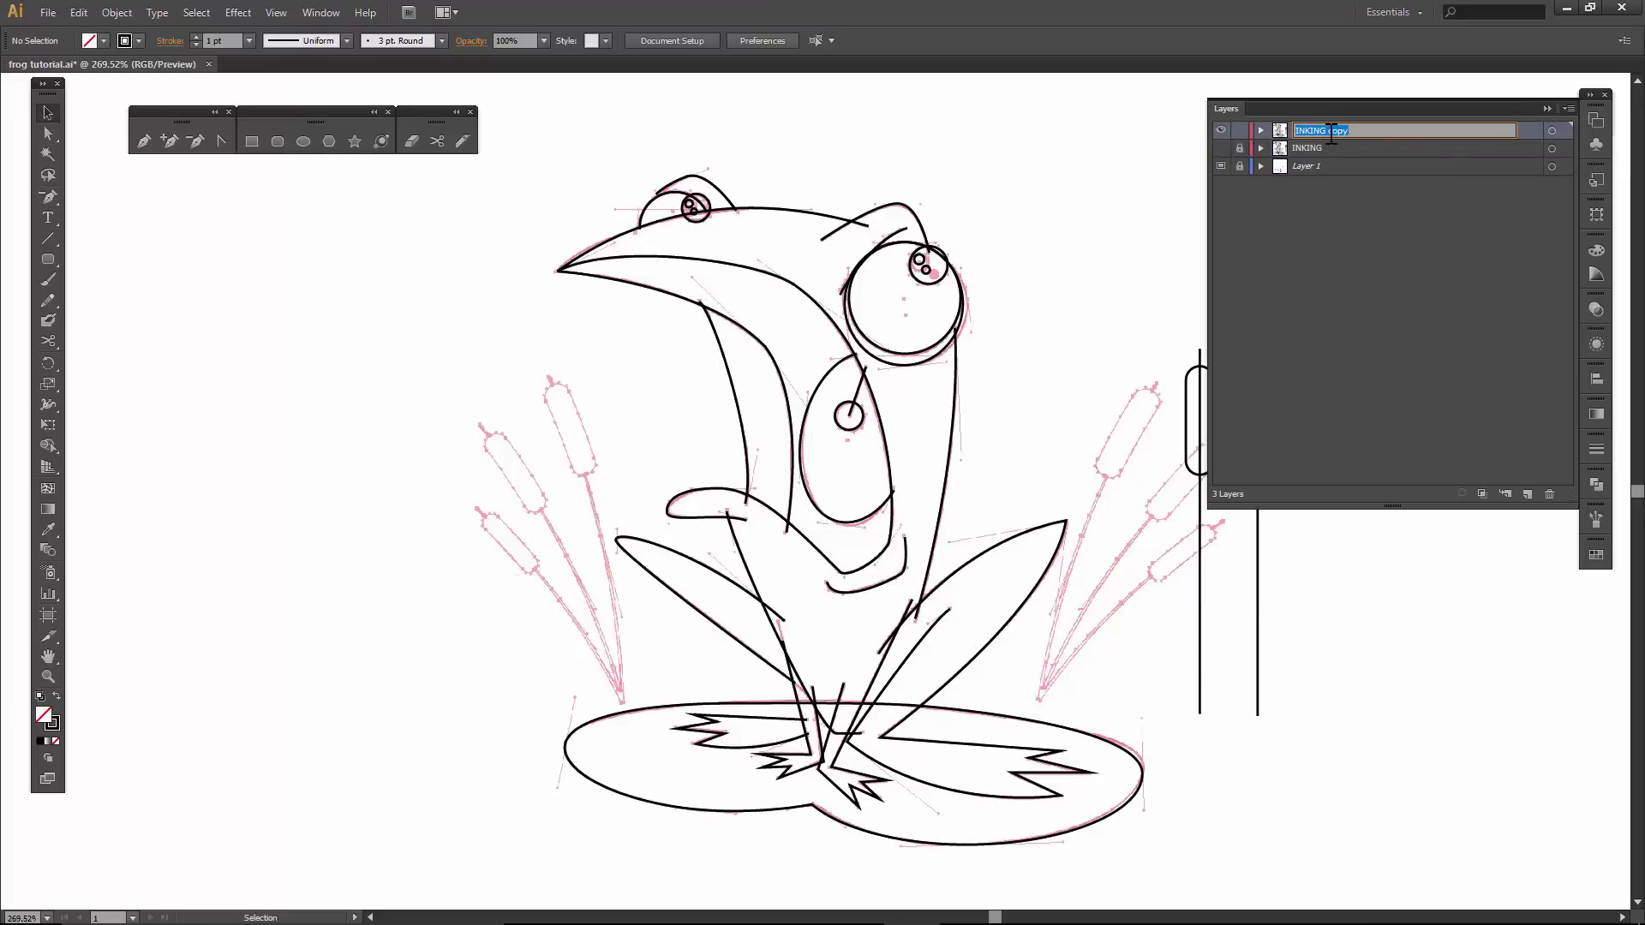
{"action": "type", "text": "brushes"}
{"action": "key", "text": "Return"}
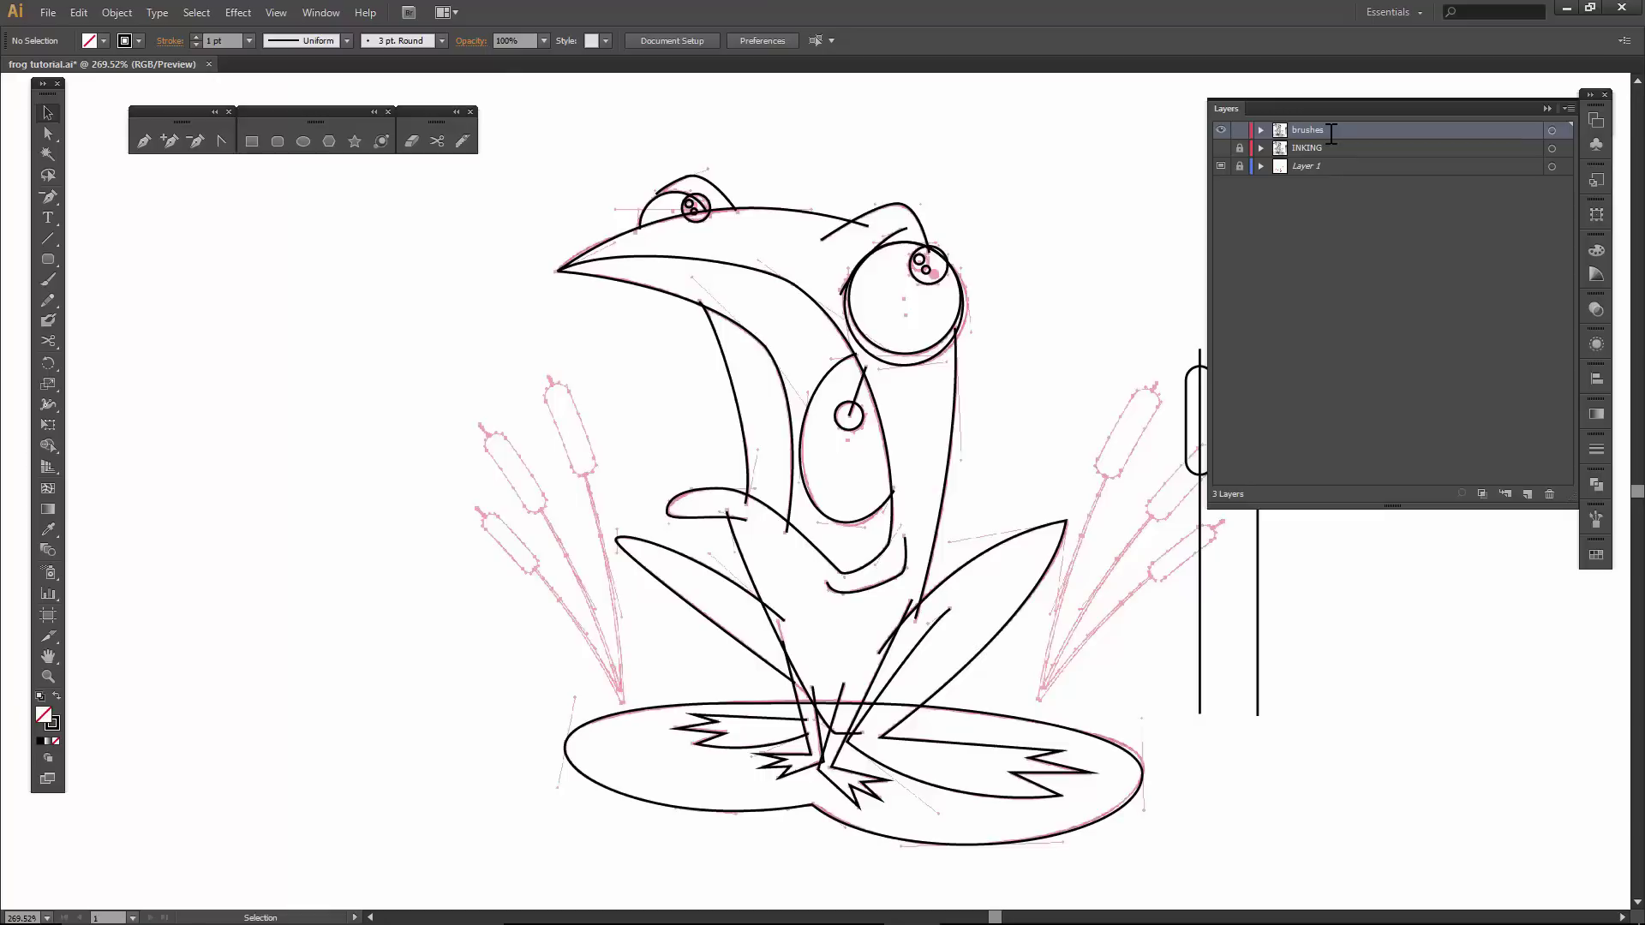
Close Layers and load the Cartoon Brushes library from the Brushes panel's brush libraries.
{"action": "left_click", "coordinate": [1547, 110]}
{"action": "key", "text": "z"}
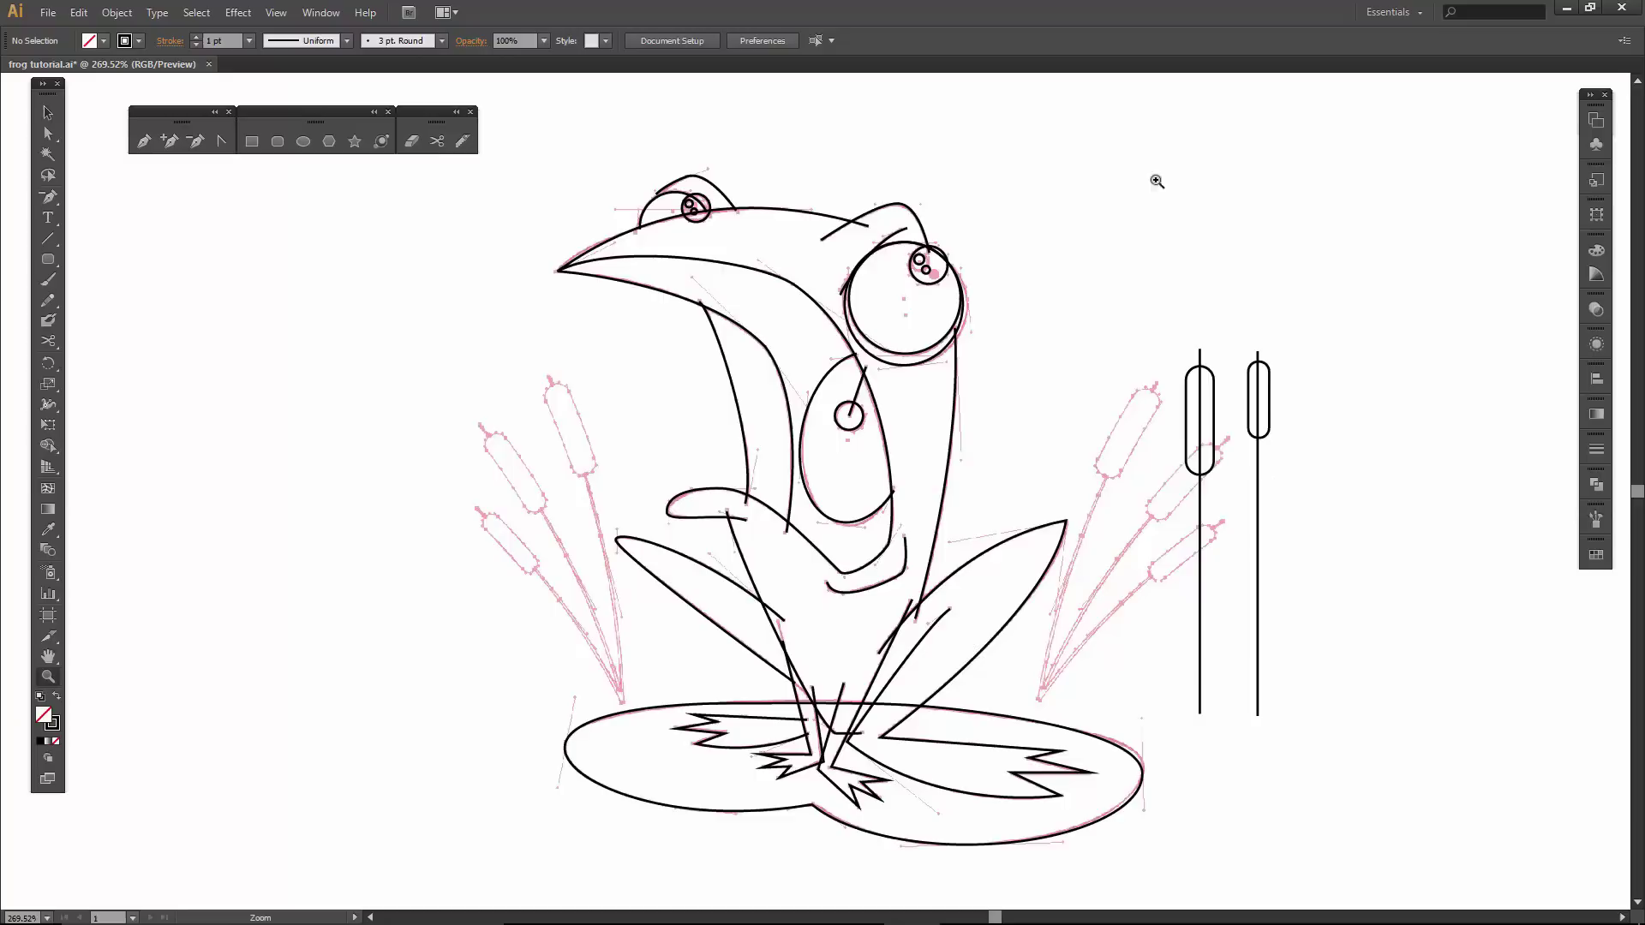
{"action": "left_click", "coordinate": [1594, 529]}
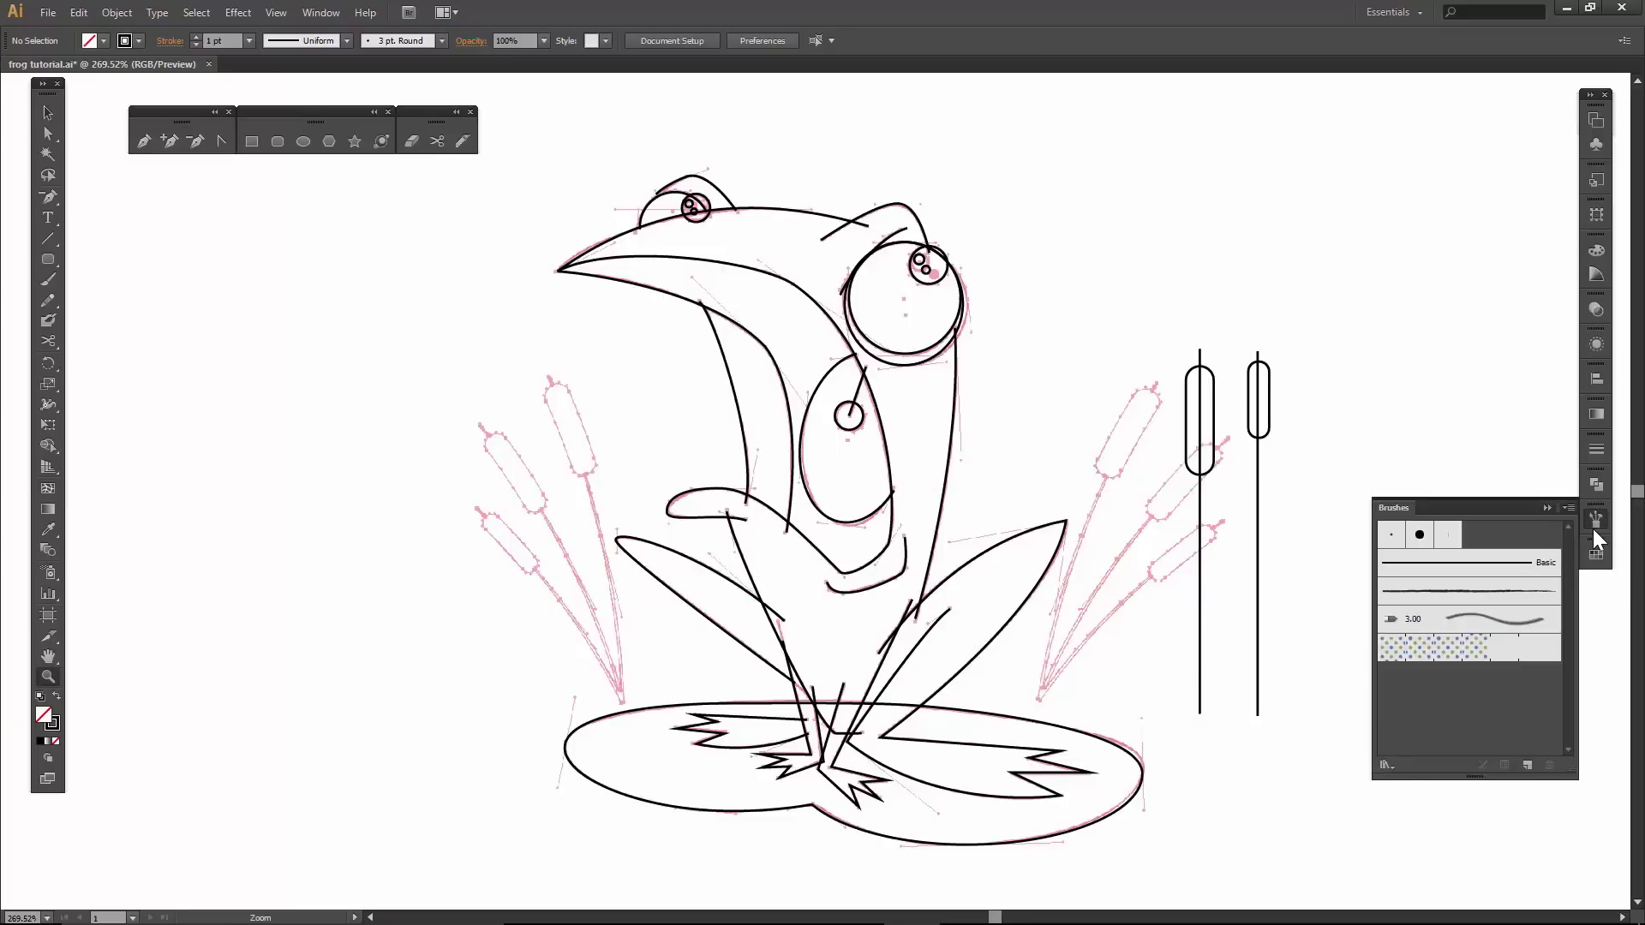
{"action": "left_click", "coordinate": [1387, 764]}
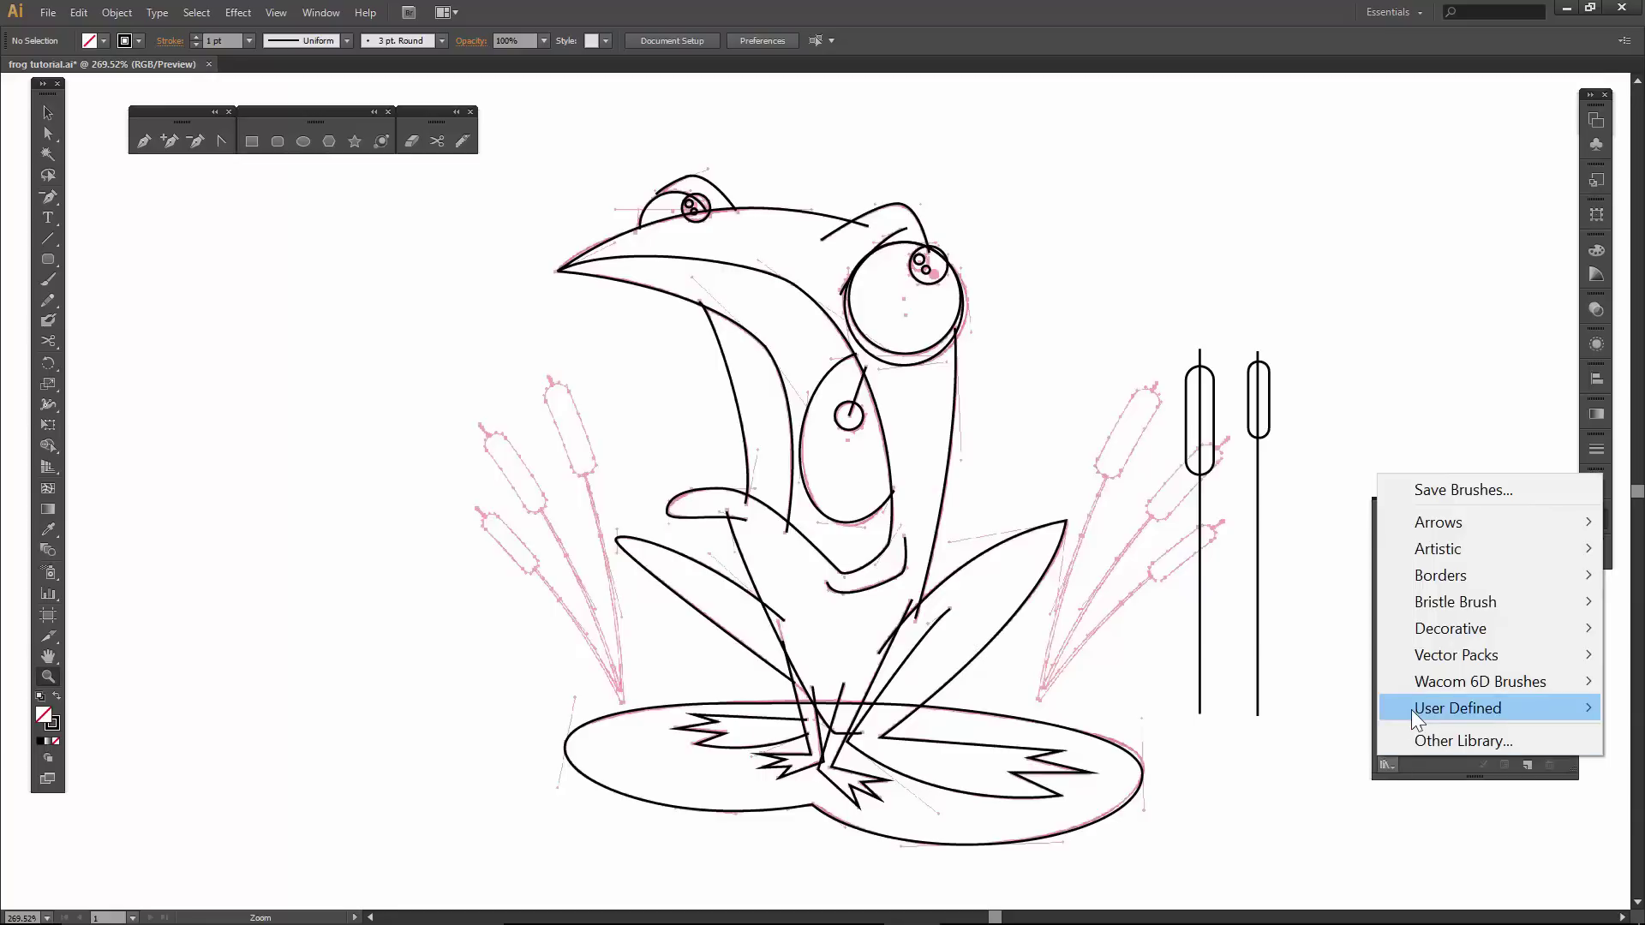
{"action": "mouse_move", "coordinate": [1411, 710]}
{"action": "left_click", "coordinate": [1253, 716]}
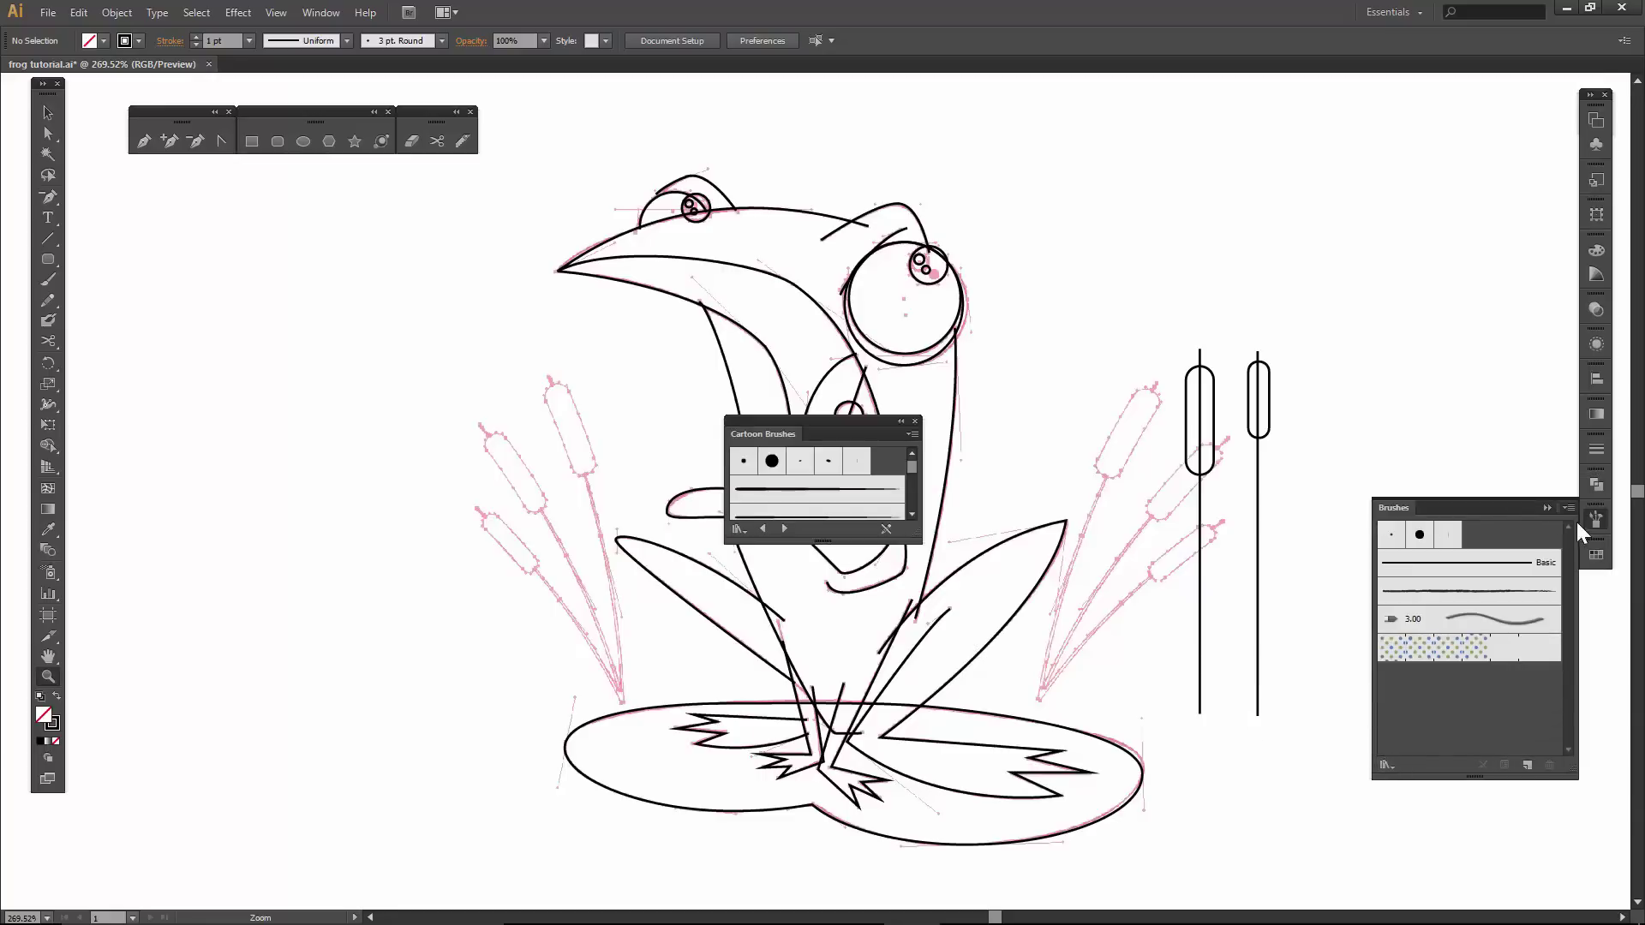
Move the Cartoon Brushes panel off the drawing, enlarge it, and zoom into the frog's head.
{"action": "left_click", "coordinate": [1547, 507]}
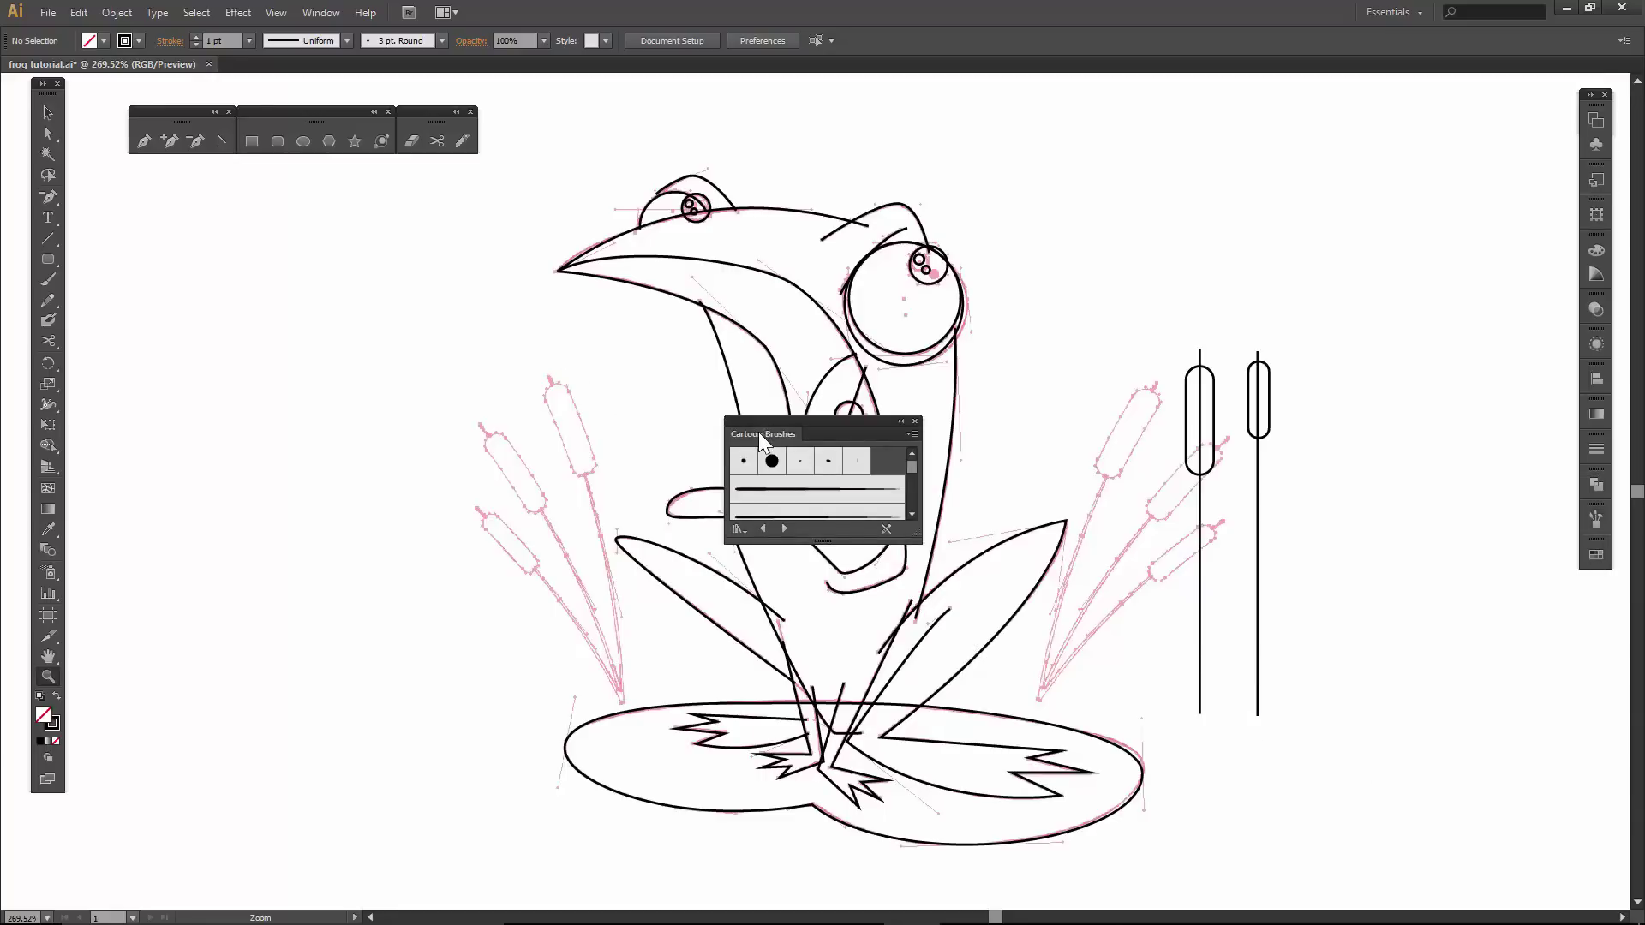
{"action": "mouse_move", "coordinate": [761, 431]}
{"action": "left_mouse_down"}
{"action": "mouse_move", "coordinate": [1334, 168]}
{"action": "mouse_move", "coordinate": [1333, 132]}
{"action": "left_mouse_up"}
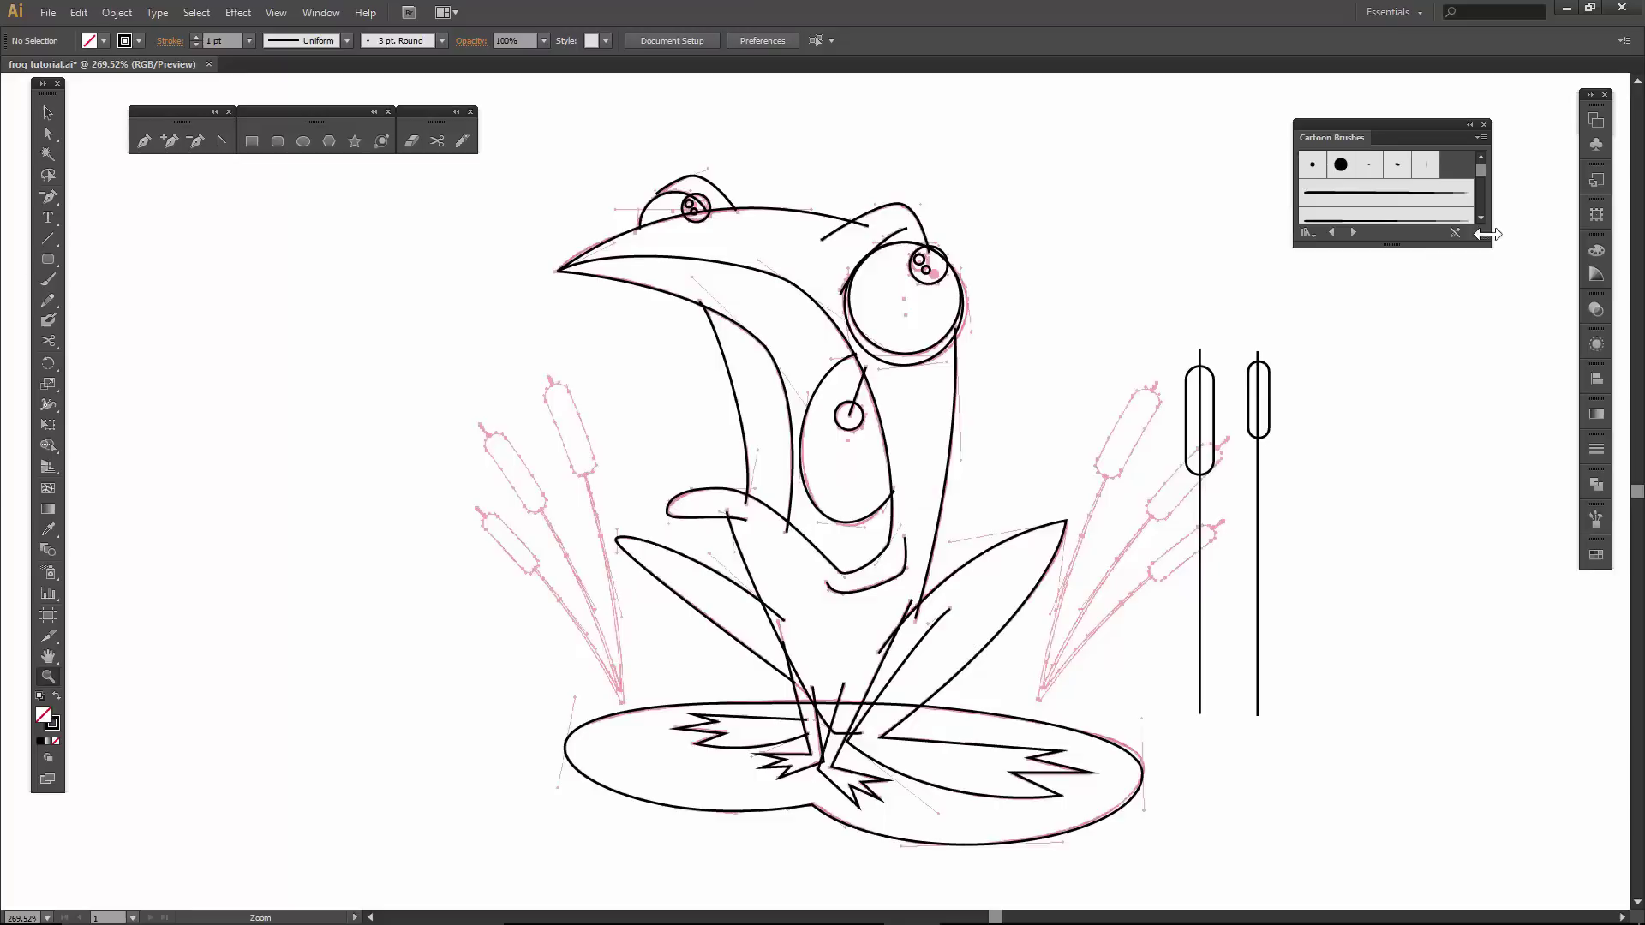
{"action": "mouse_move", "coordinate": [1482, 239]}
{"action": "left_mouse_down"}
{"action": "mouse_move", "coordinate": [1486, 501]}
{"action": "mouse_move", "coordinate": [1526, 484]}
{"action": "mouse_move", "coordinate": [1515, 420]}
{"action": "left_mouse_up"}
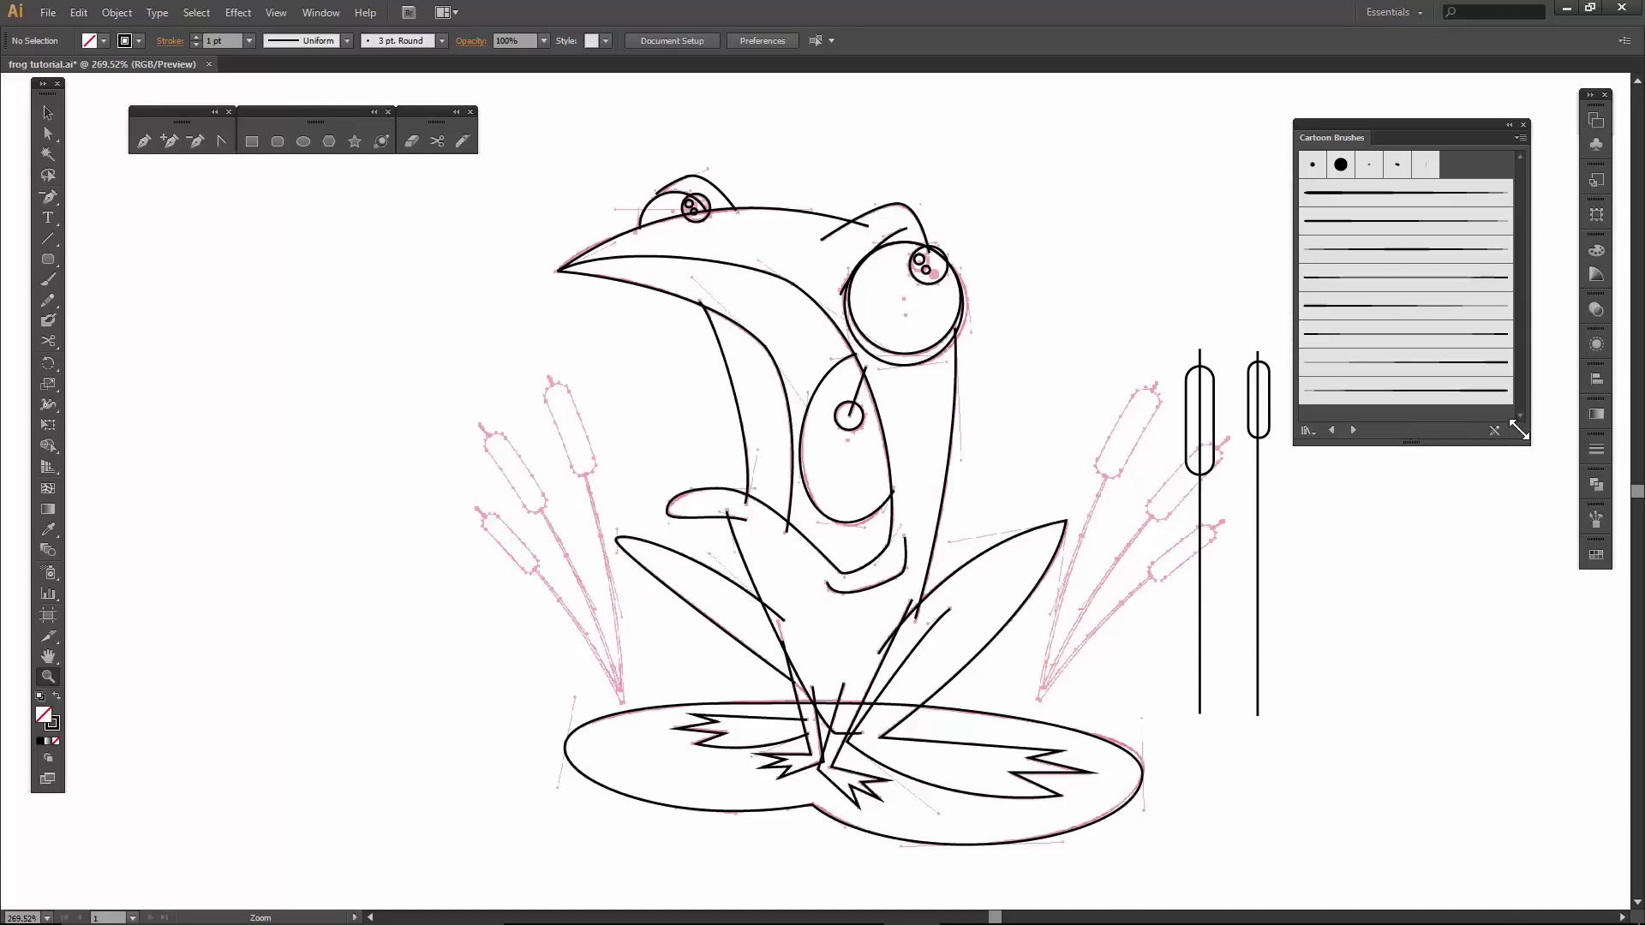
{"action": "left_click_drag", "start_coordinate": [1518, 430], "coordinate": [1537, 420]}
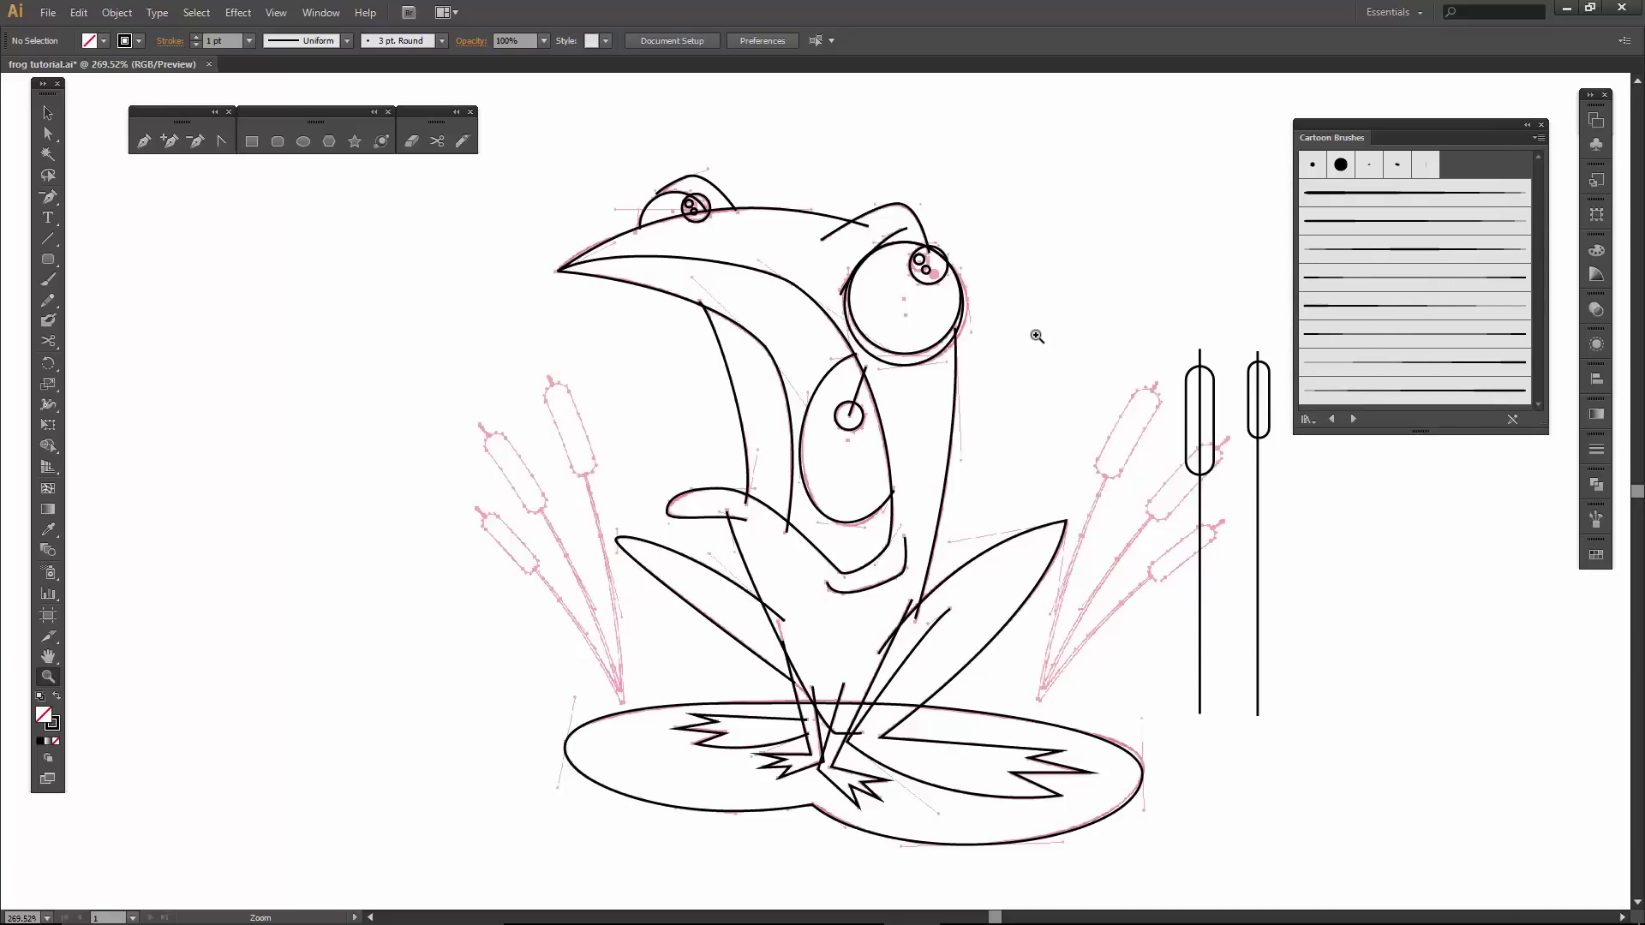
{"action": "left_click_drag", "start_coordinate": [524, 130], "coordinate": [1023, 532]}
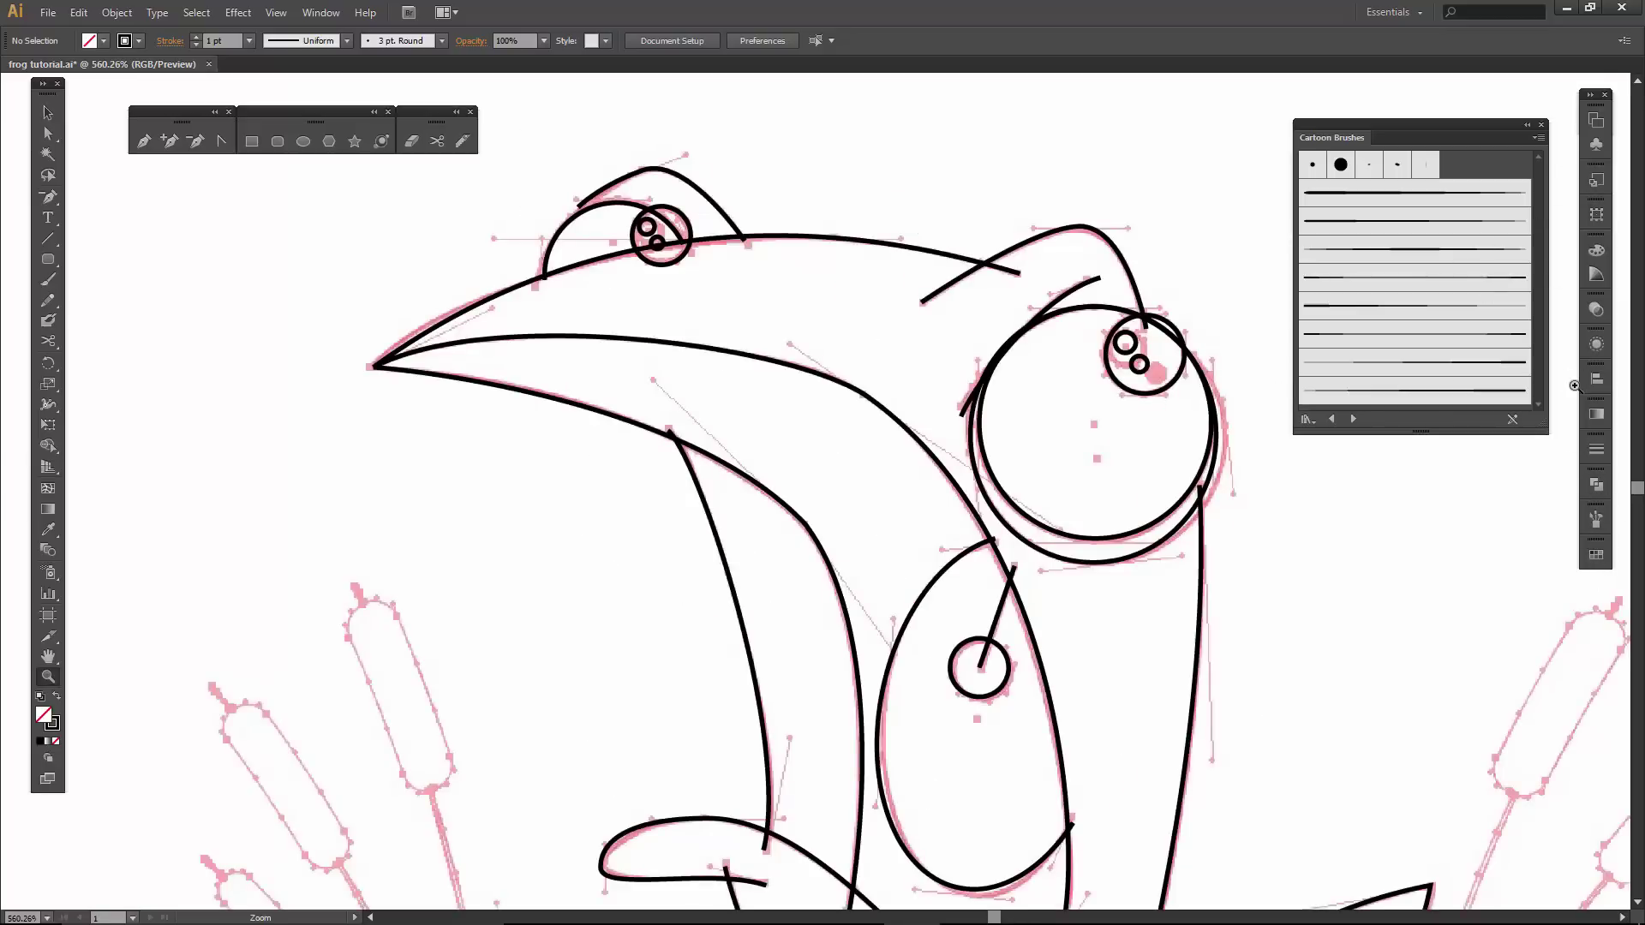
Dock the Layers panel on the right and hide Layer 1, the pink sketch.
{"action": "left_click", "coordinate": [328, 15]}
{"action": "left_click", "coordinate": [428, 593]}
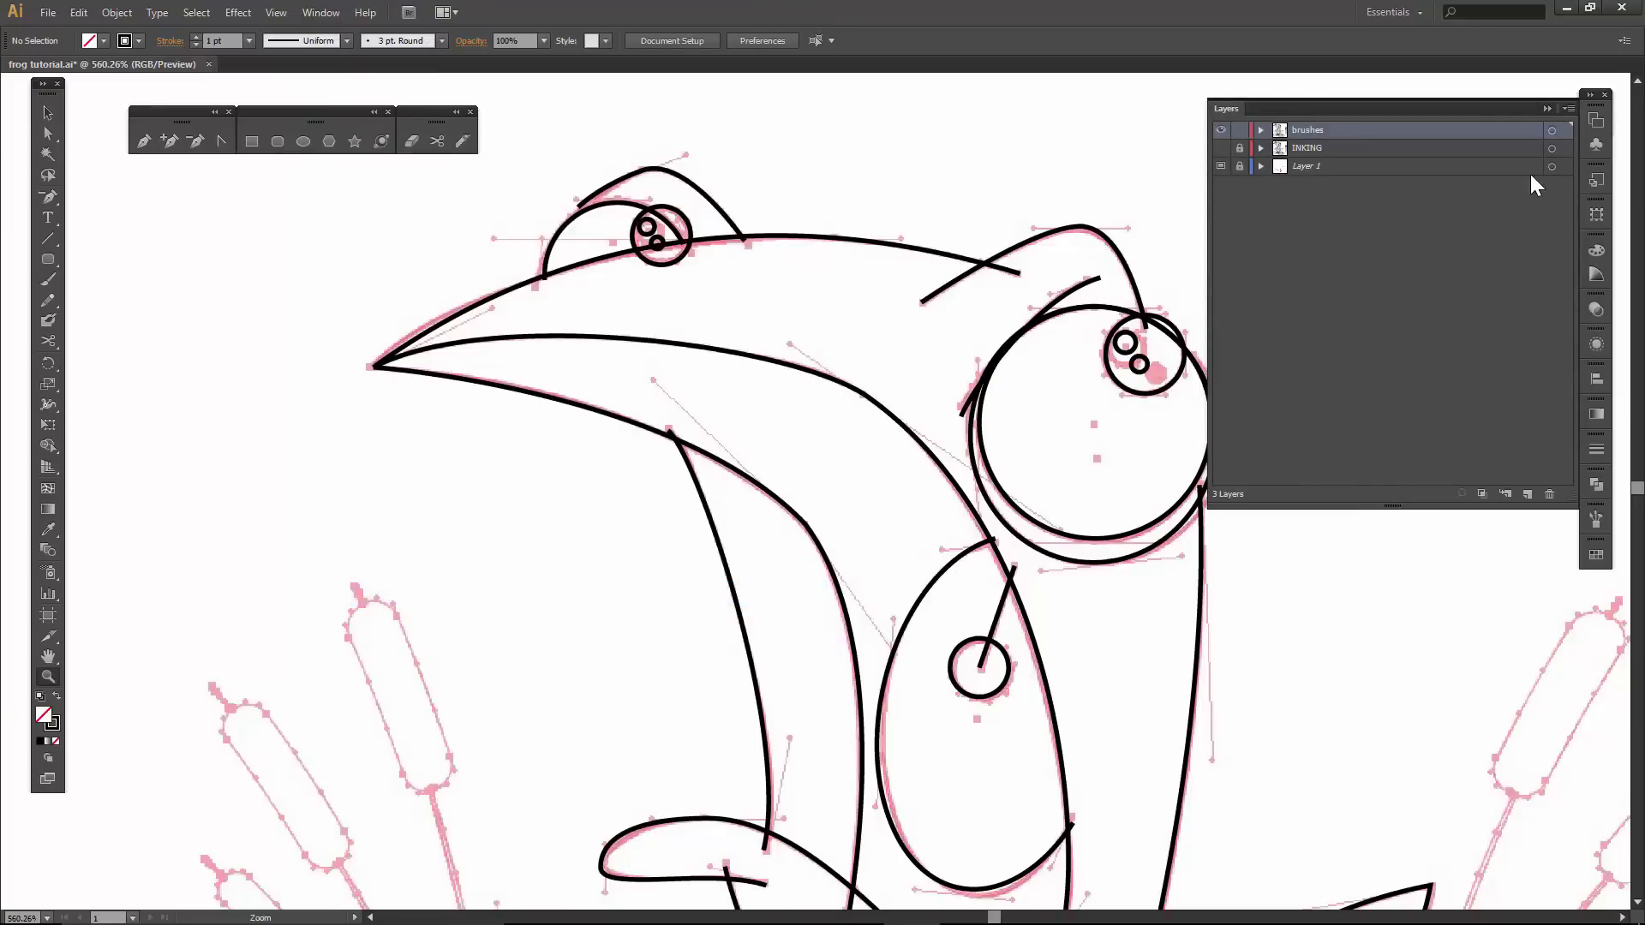
{"action": "mouse_move", "coordinate": [1230, 113]}
{"action": "left_mouse_down"}
{"action": "mouse_move", "coordinate": [1528, 587]}
{"action": "mouse_move", "coordinate": [1595, 589]}
{"action": "left_mouse_up"}
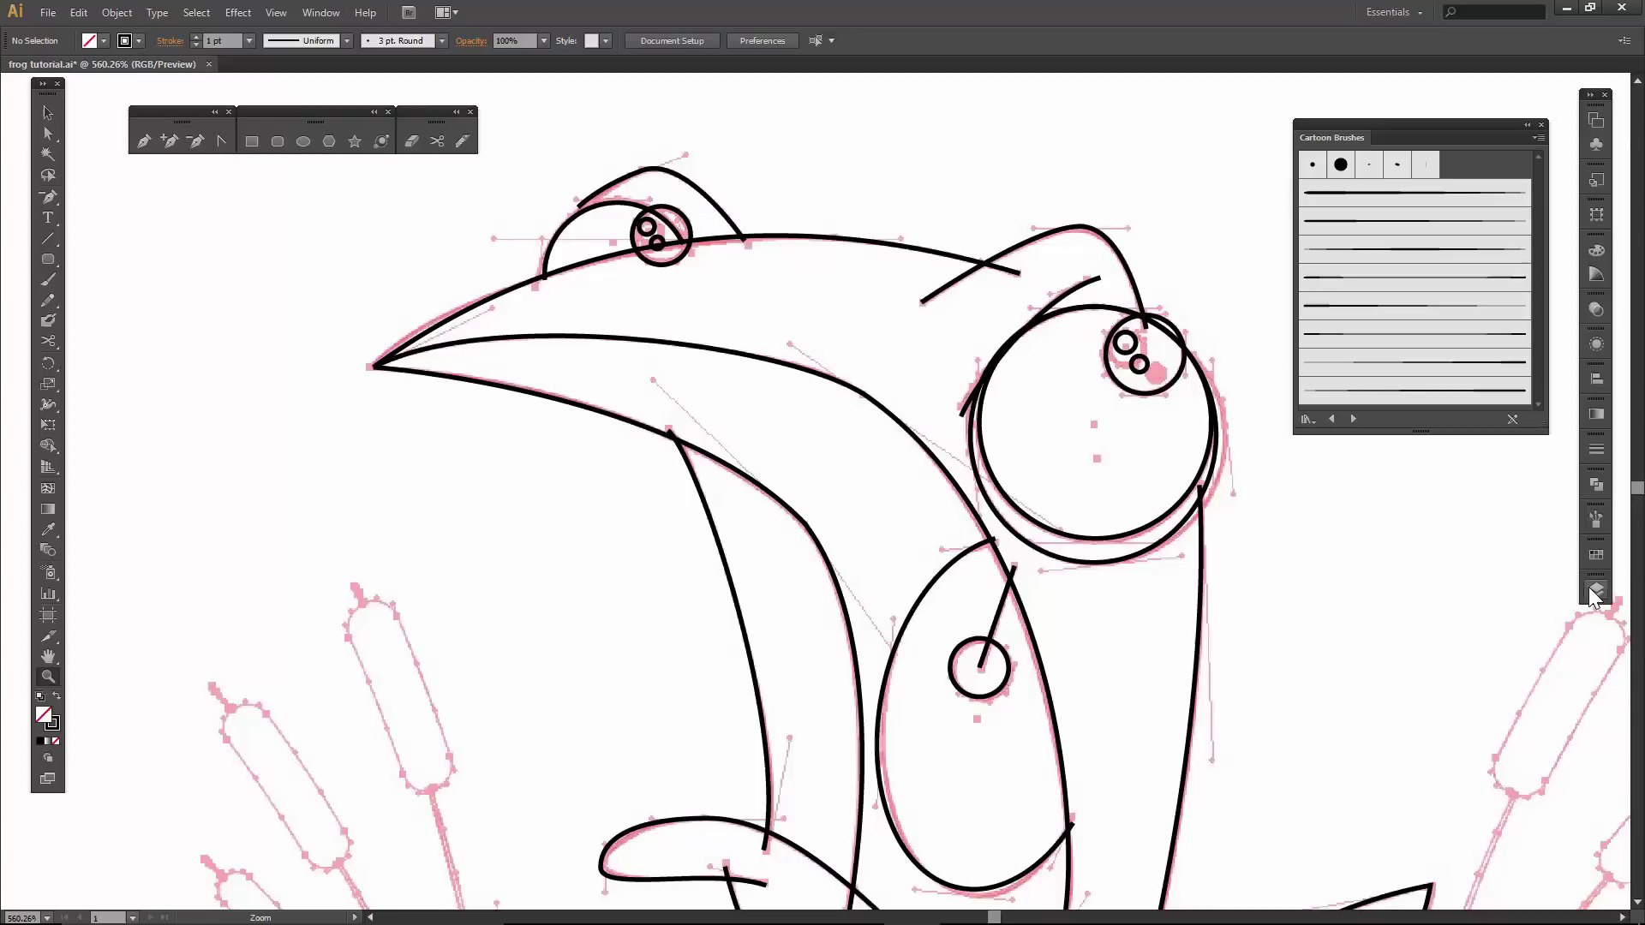
{"action": "left_click", "coordinate": [1596, 589]}
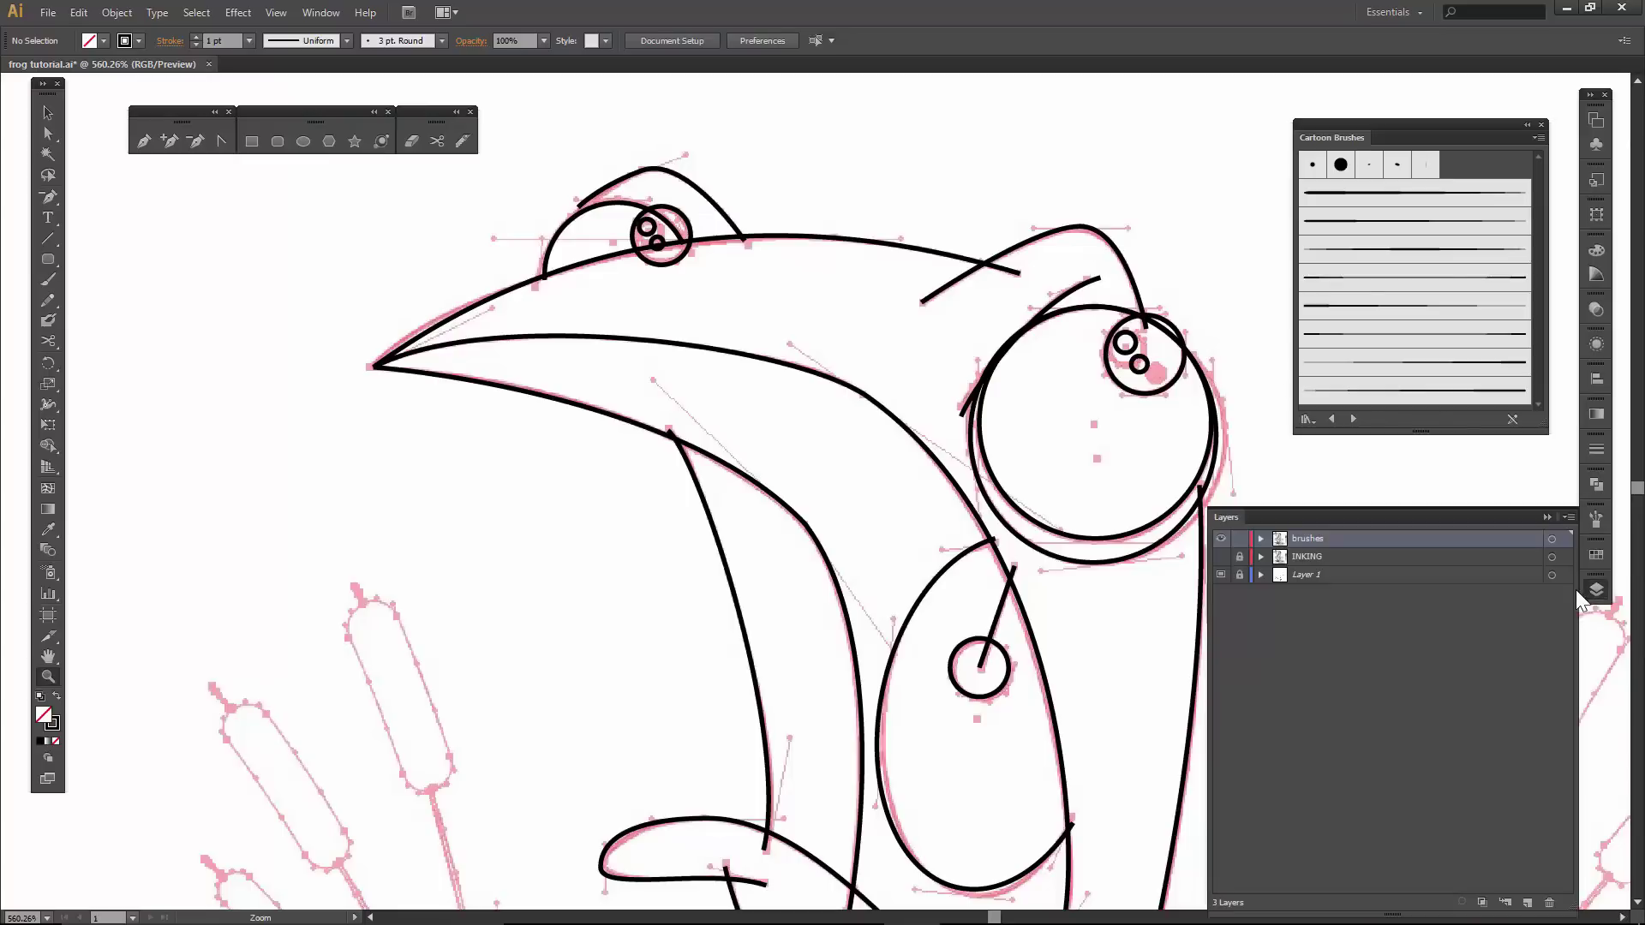
{"action": "left_click", "coordinate": [1220, 574]}
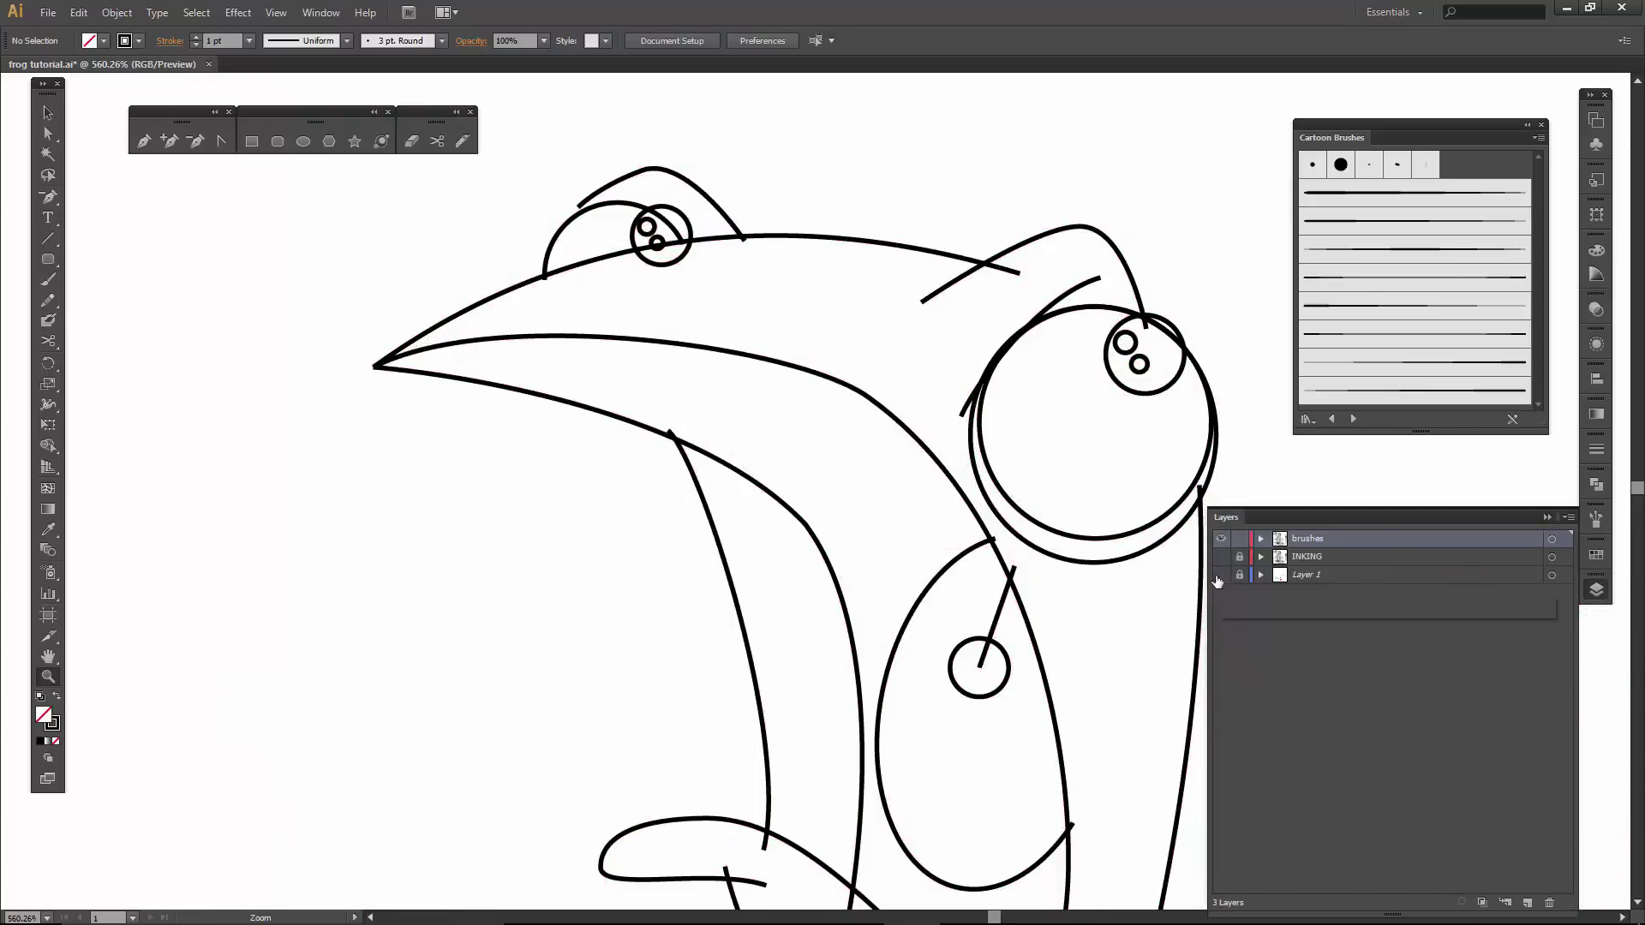
{"action": "left_click", "coordinate": [1547, 518]}
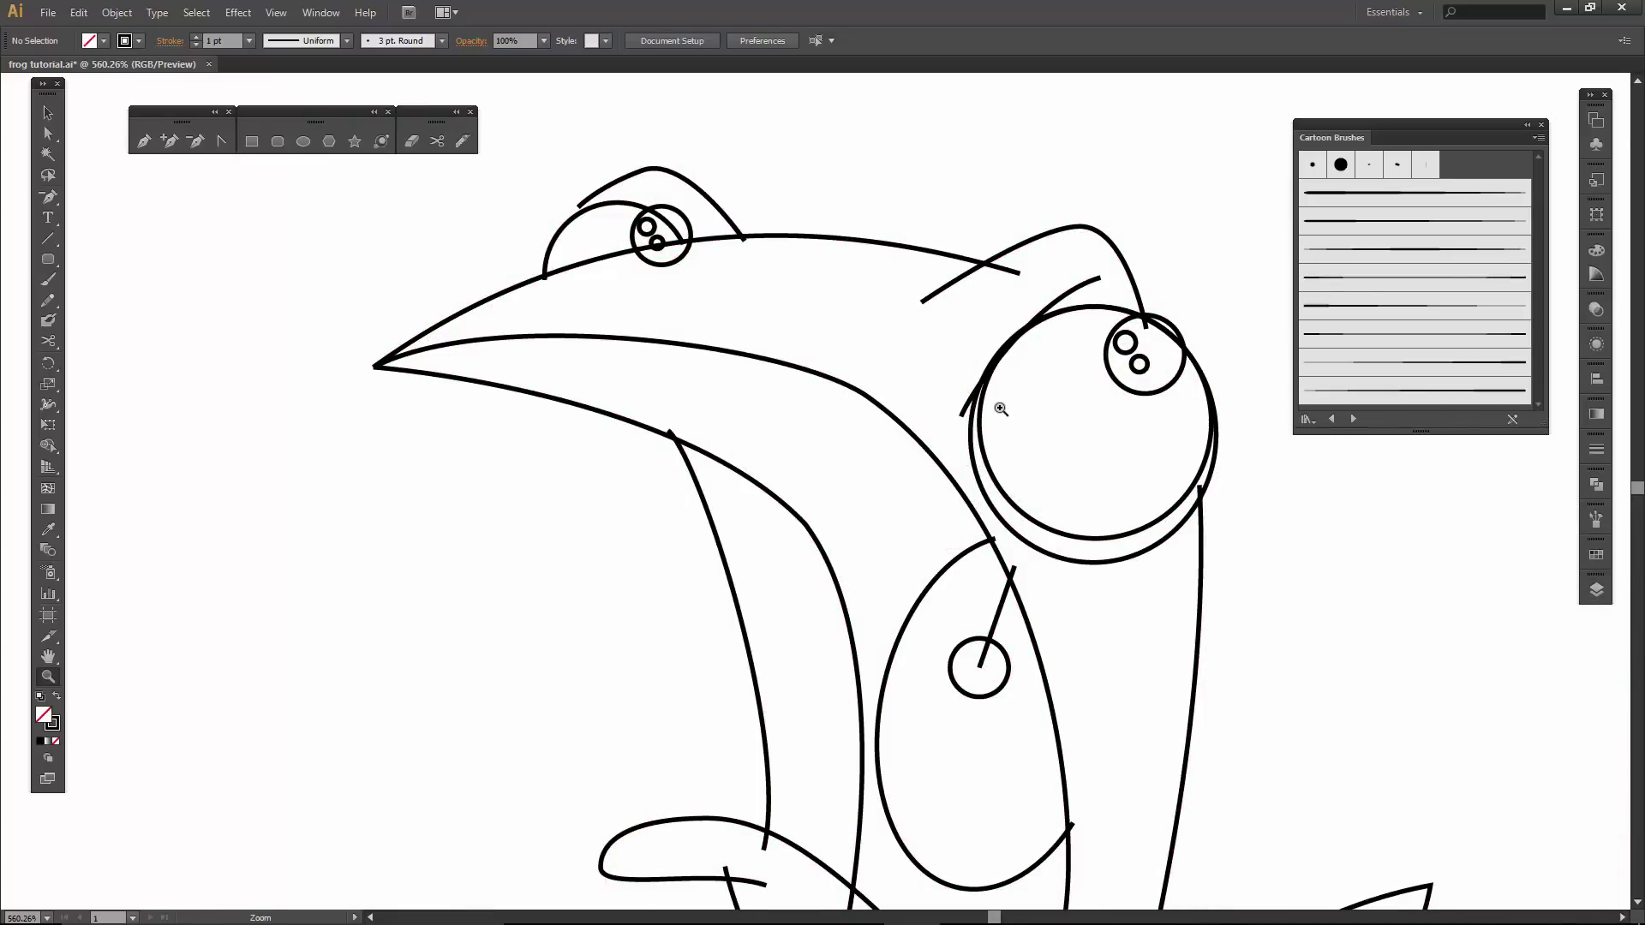
{"action": "key", "text": "v"}
Try several Cartoon Brushes on the arc above the big right eye, keeping a thick tapered one at 2 pt.
{"action": "left_click", "coordinate": [1097, 280]}
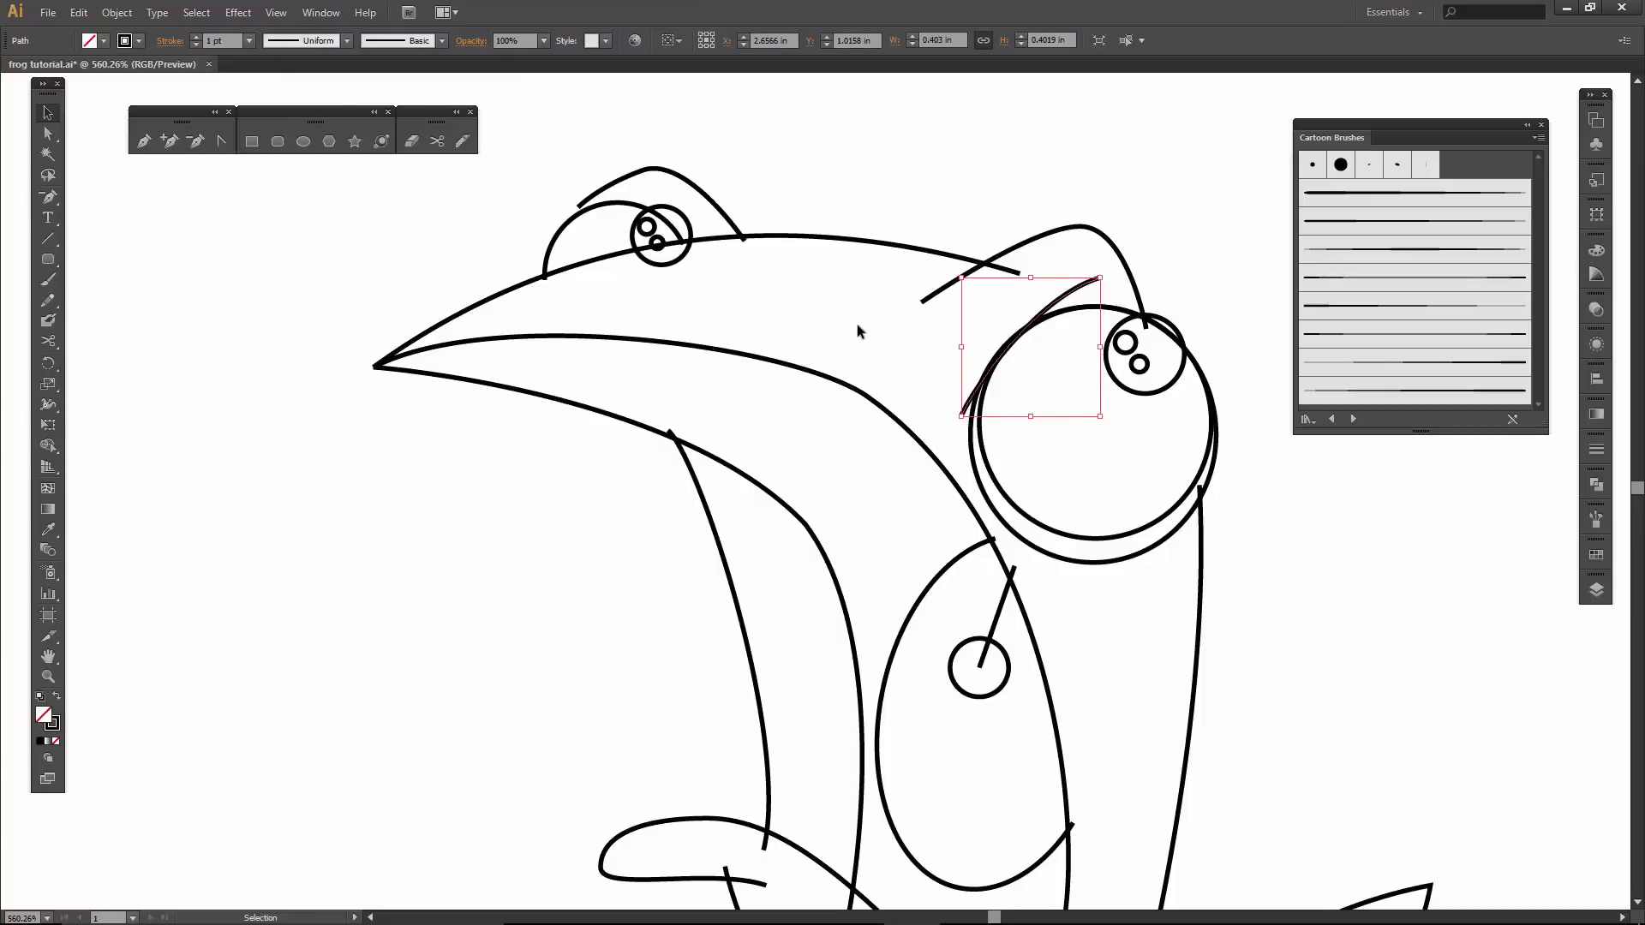
{"action": "left_click", "coordinate": [805, 295]}
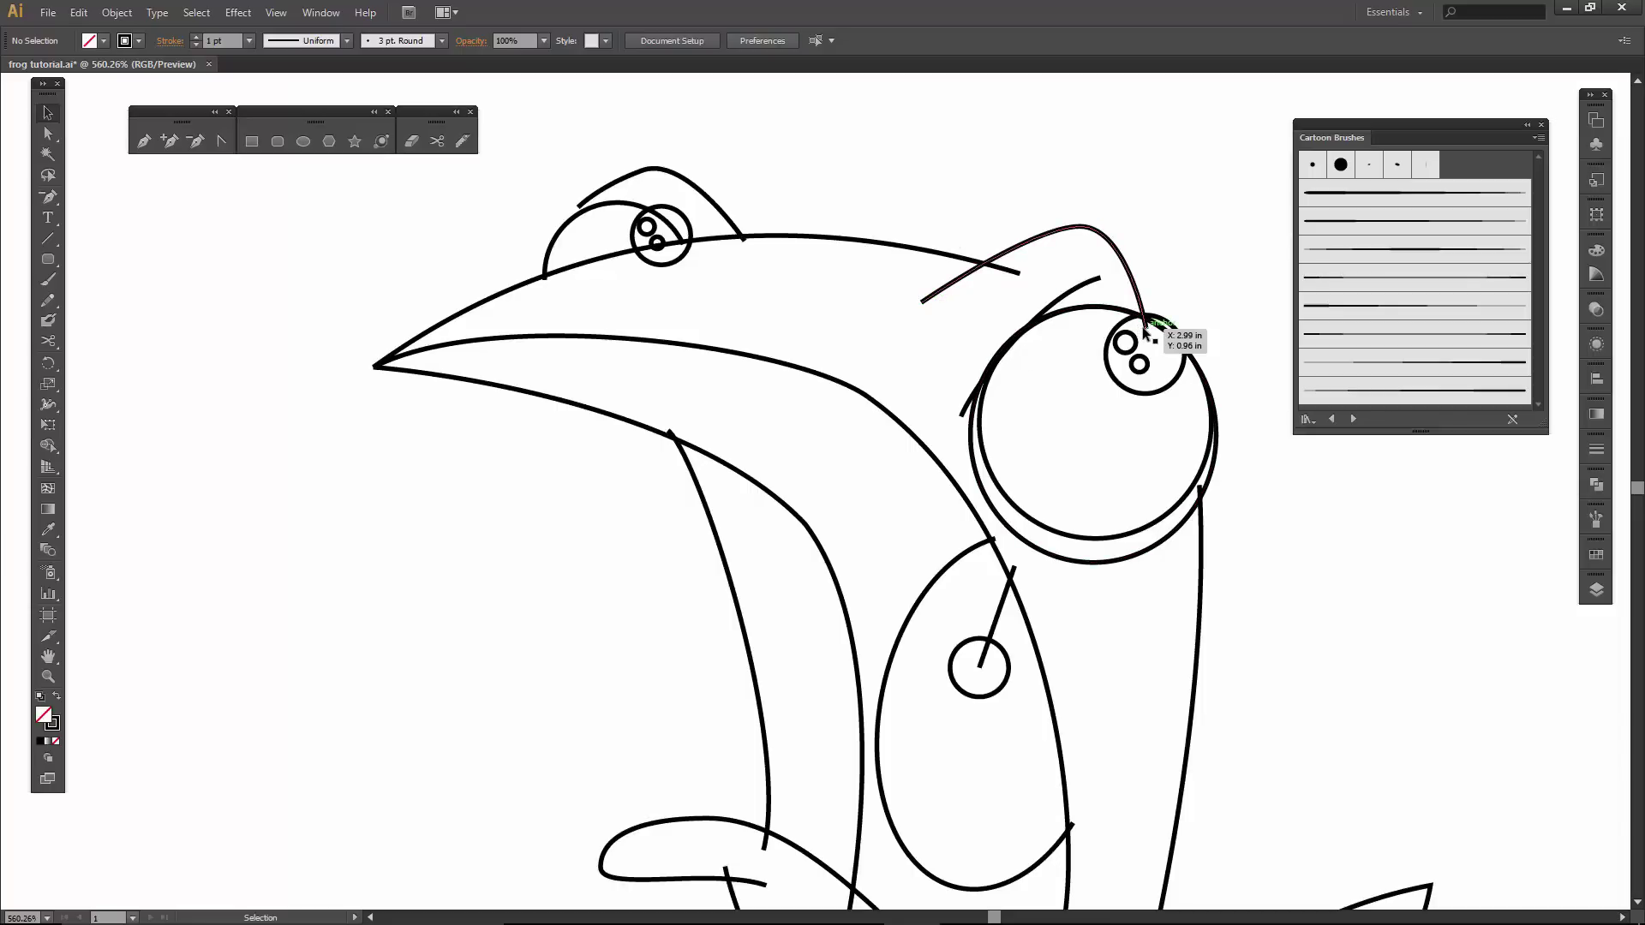
{"action": "left_click", "coordinate": [1115, 246]}
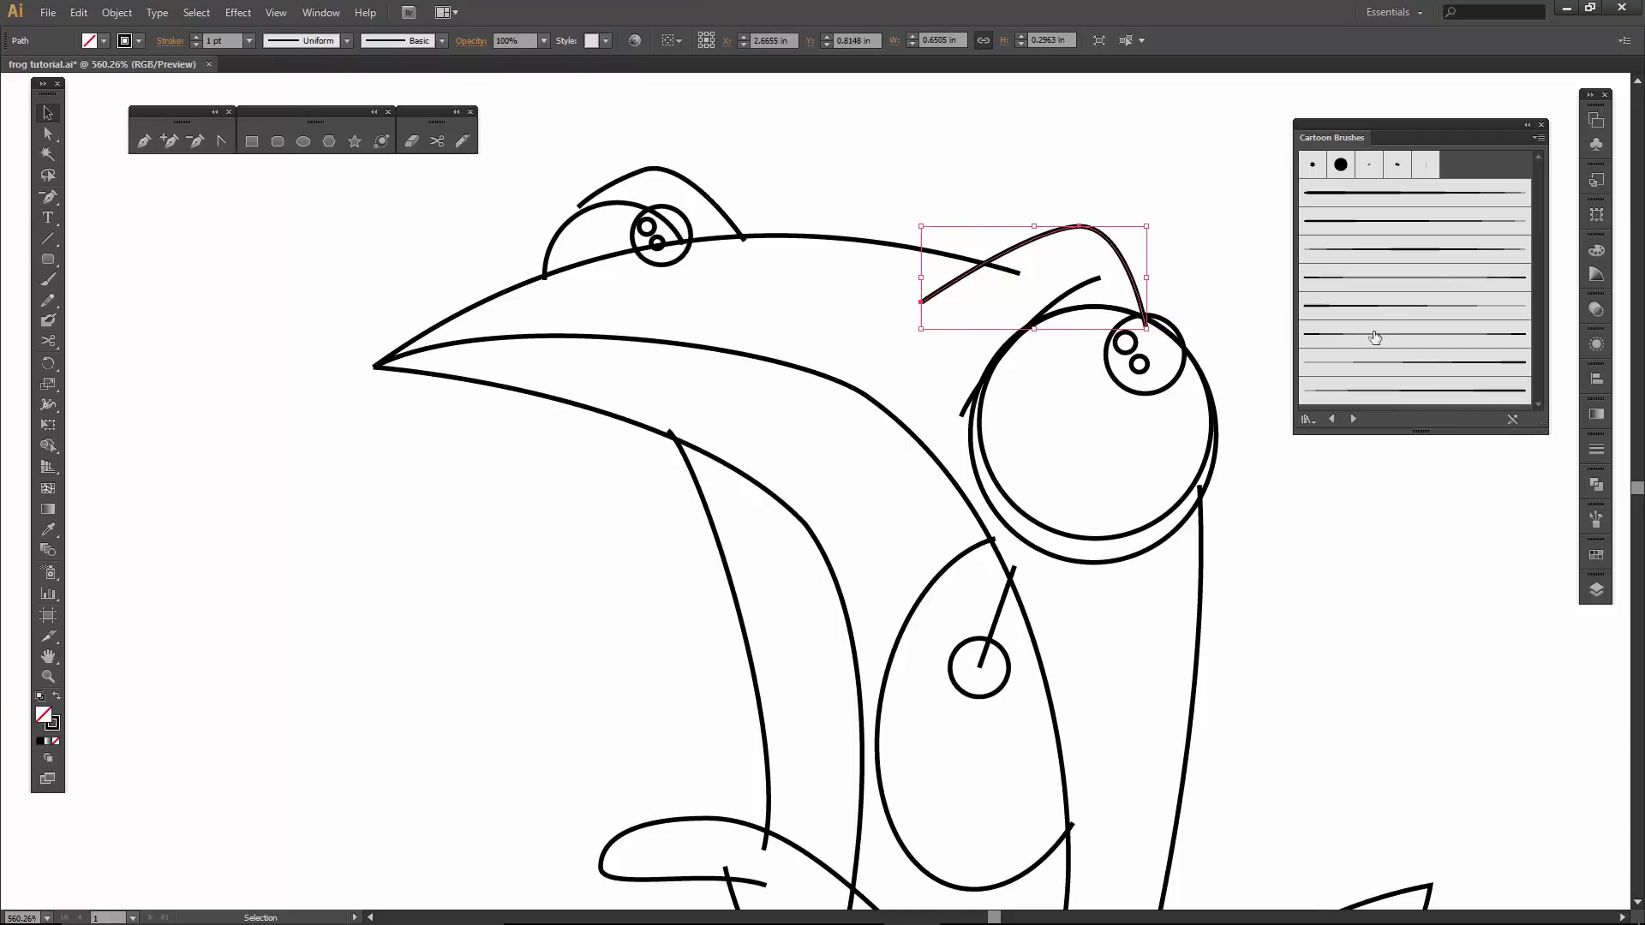
{"action": "left_click", "coordinate": [1367, 305]}
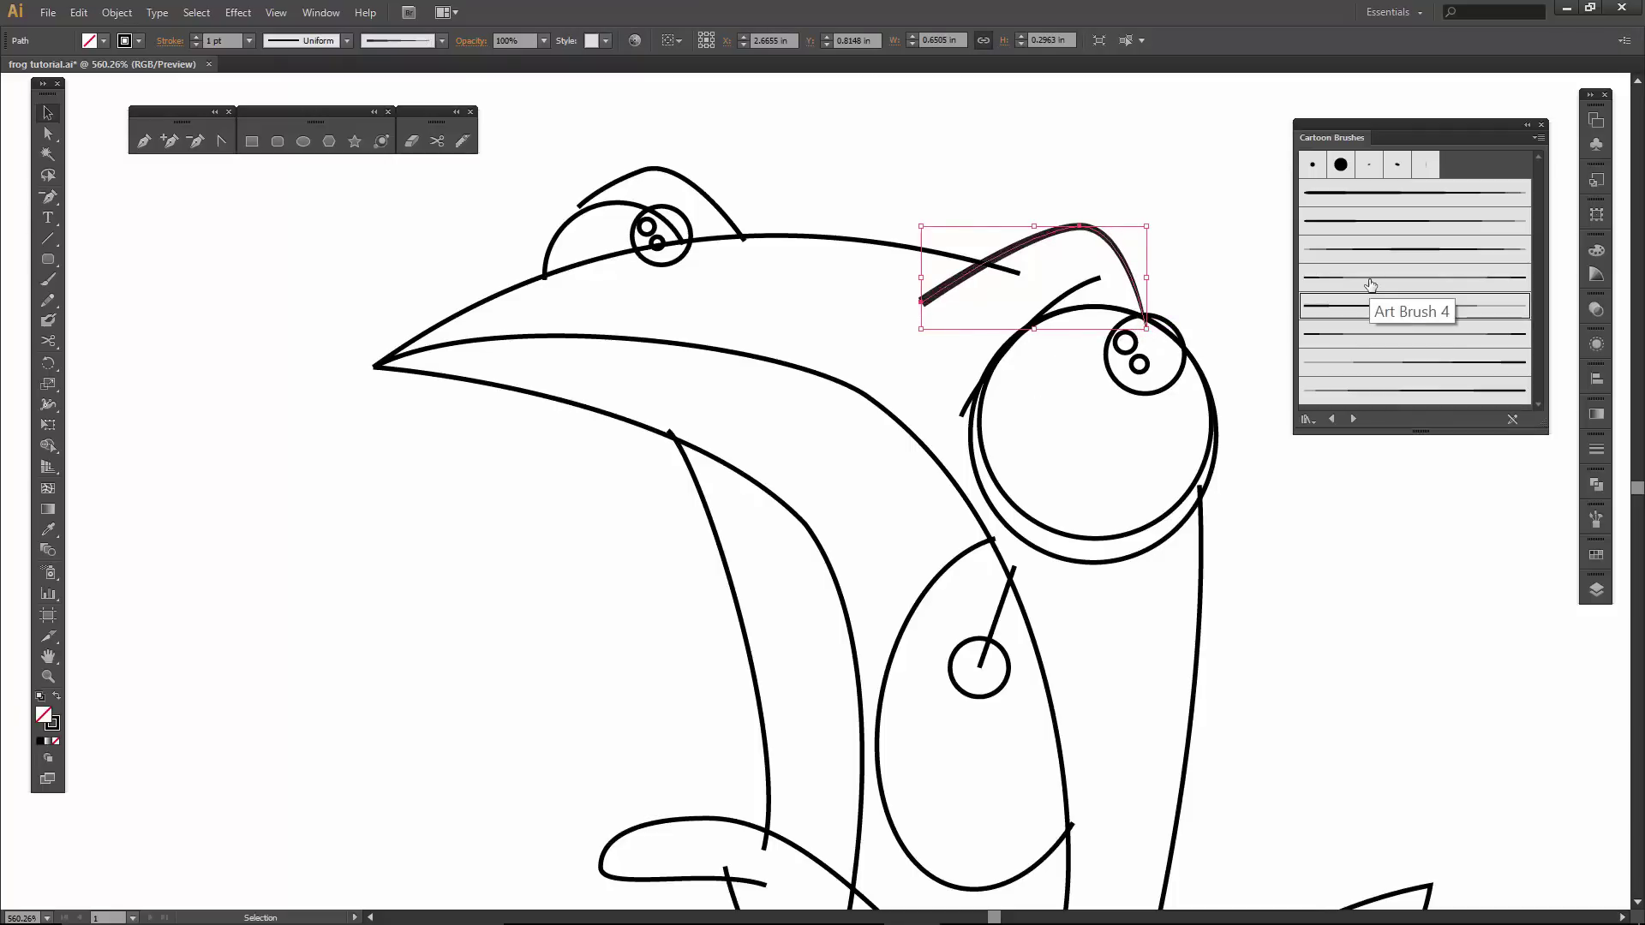
{"action": "left_click", "coordinate": [1371, 277]}
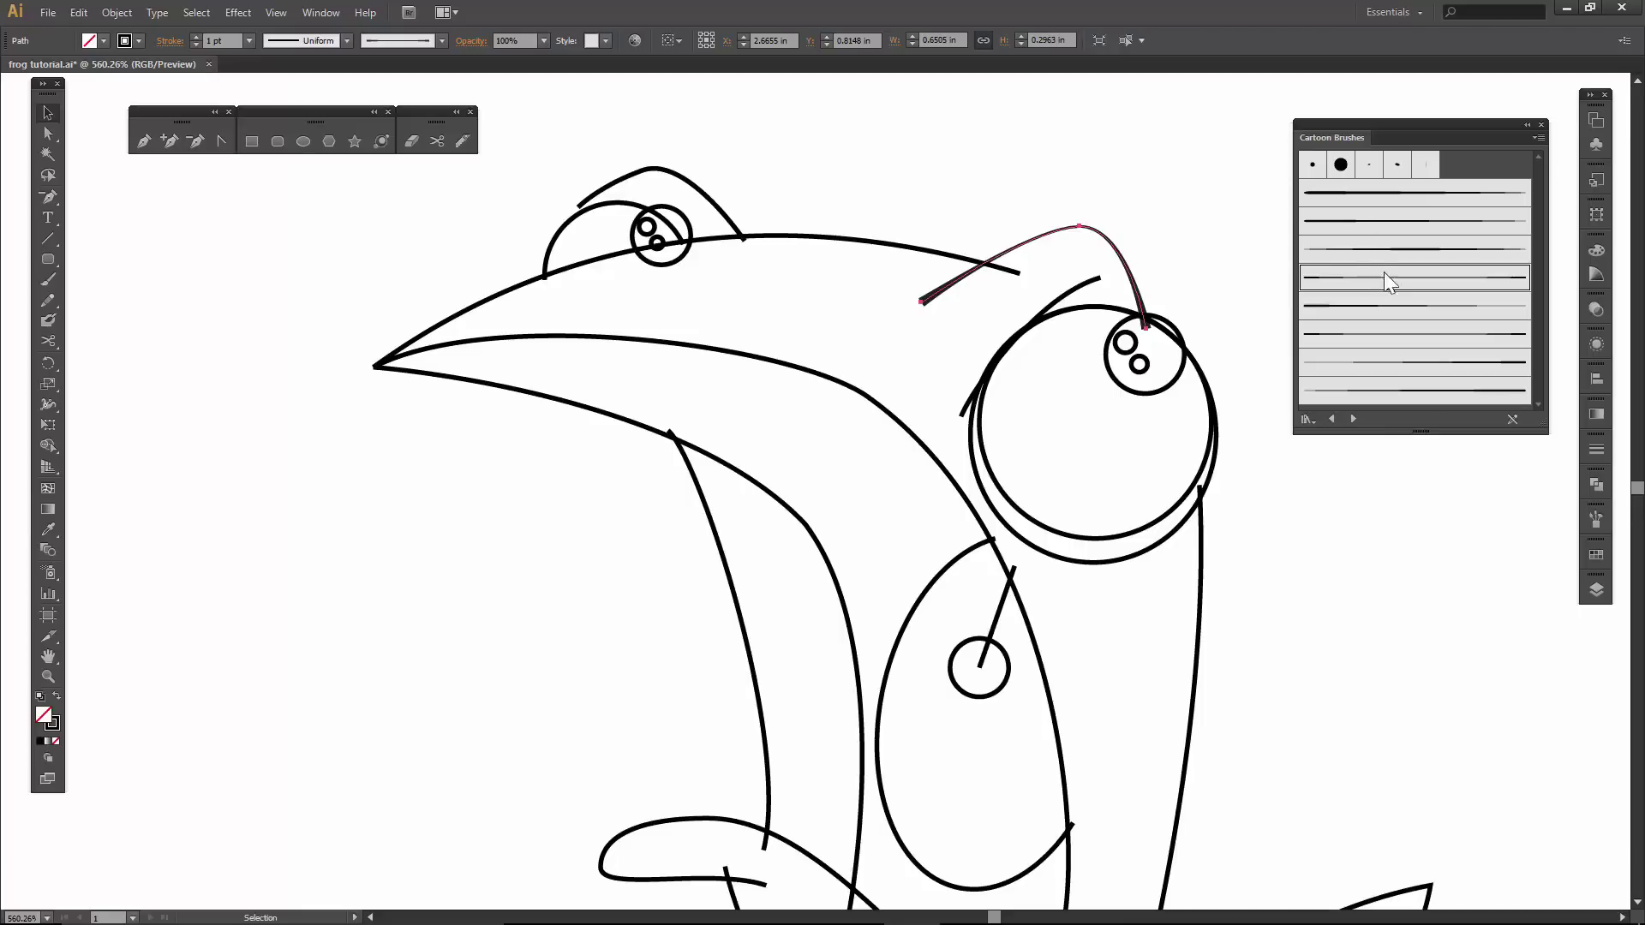
{"action": "left_click", "coordinate": [1388, 367]}
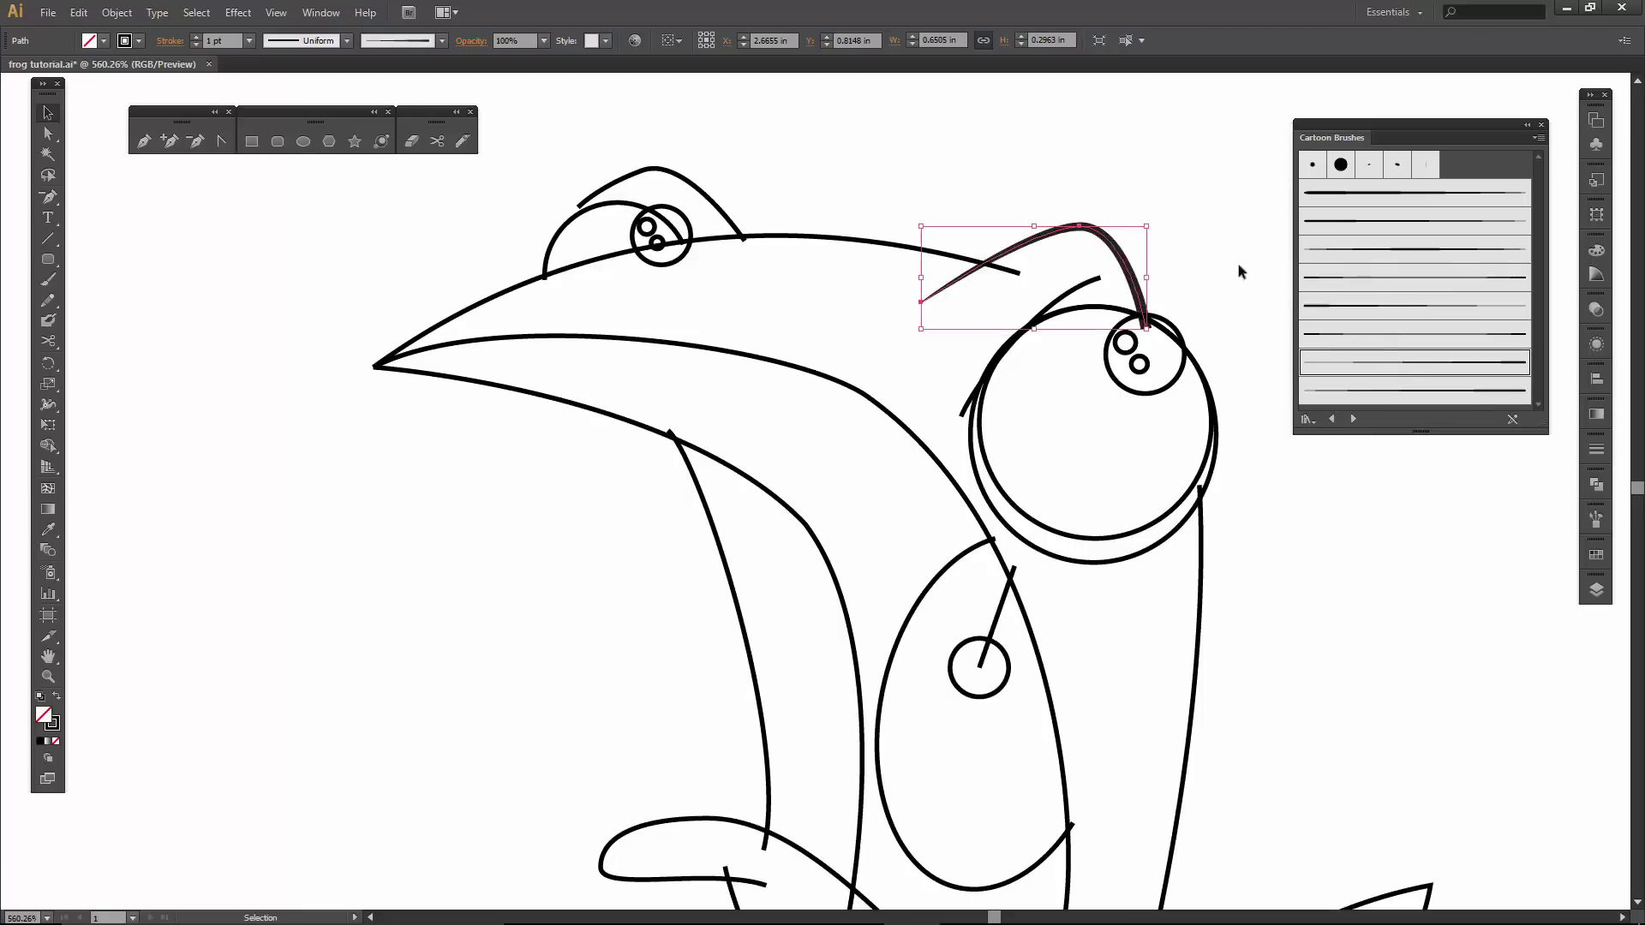
{"action": "left_click", "coordinate": [196, 37]}
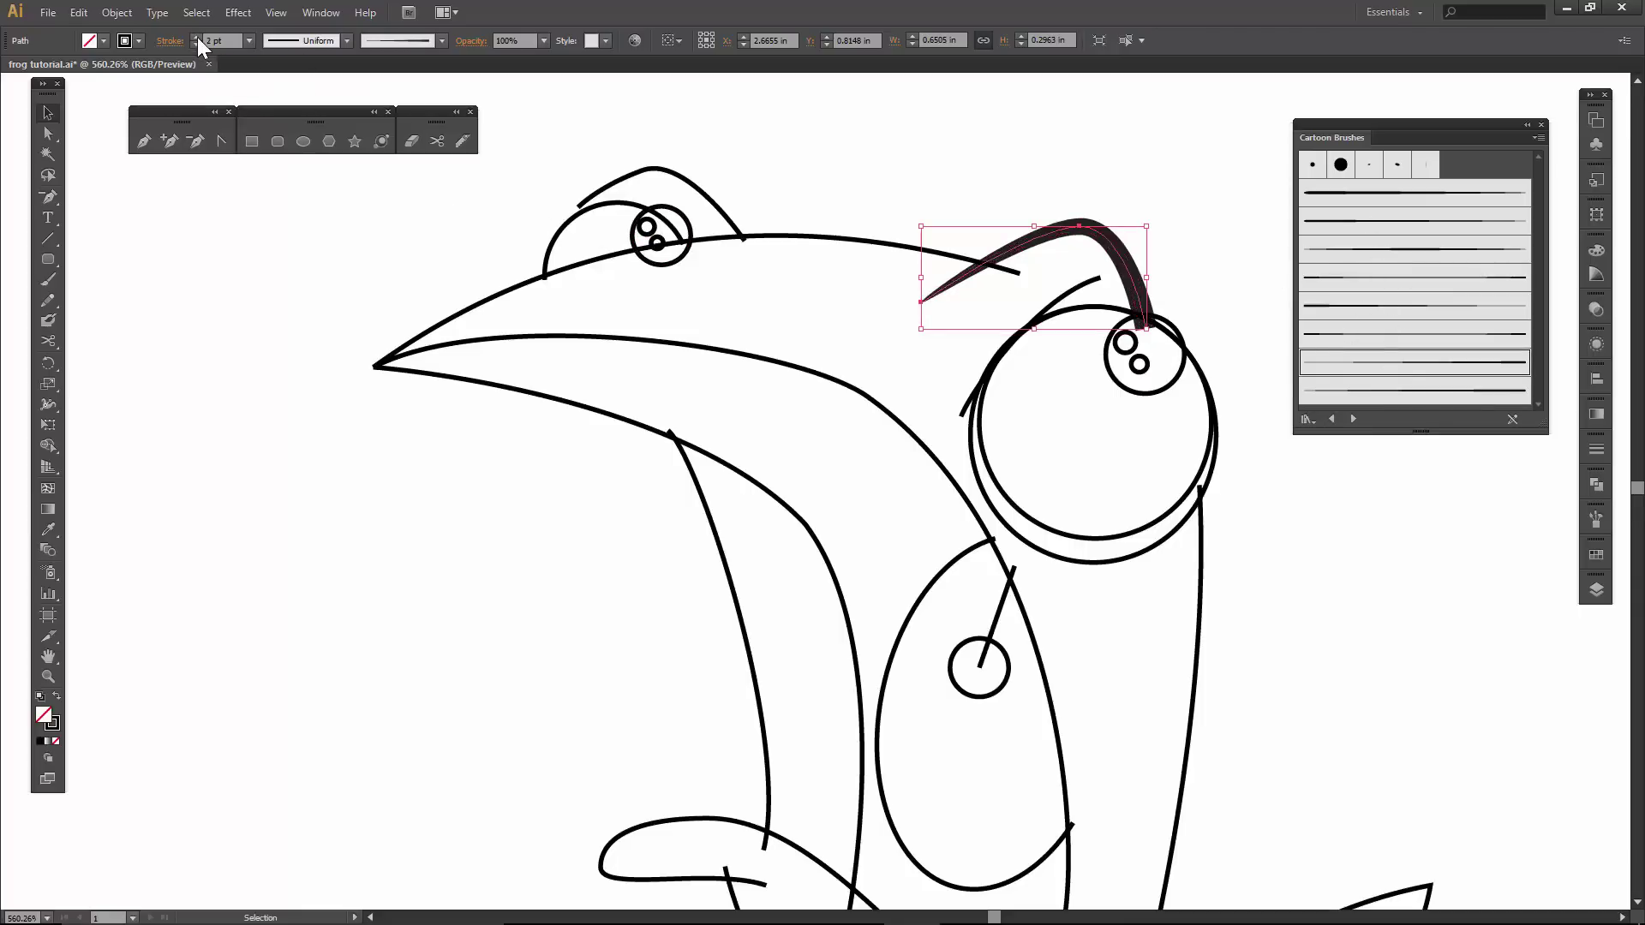
{"action": "left_click", "coordinate": [859, 166]}
Apply a cartoon brush to the left eye's arc and drag its left end down onto the head.
{"action": "left_click", "coordinate": [711, 205]}
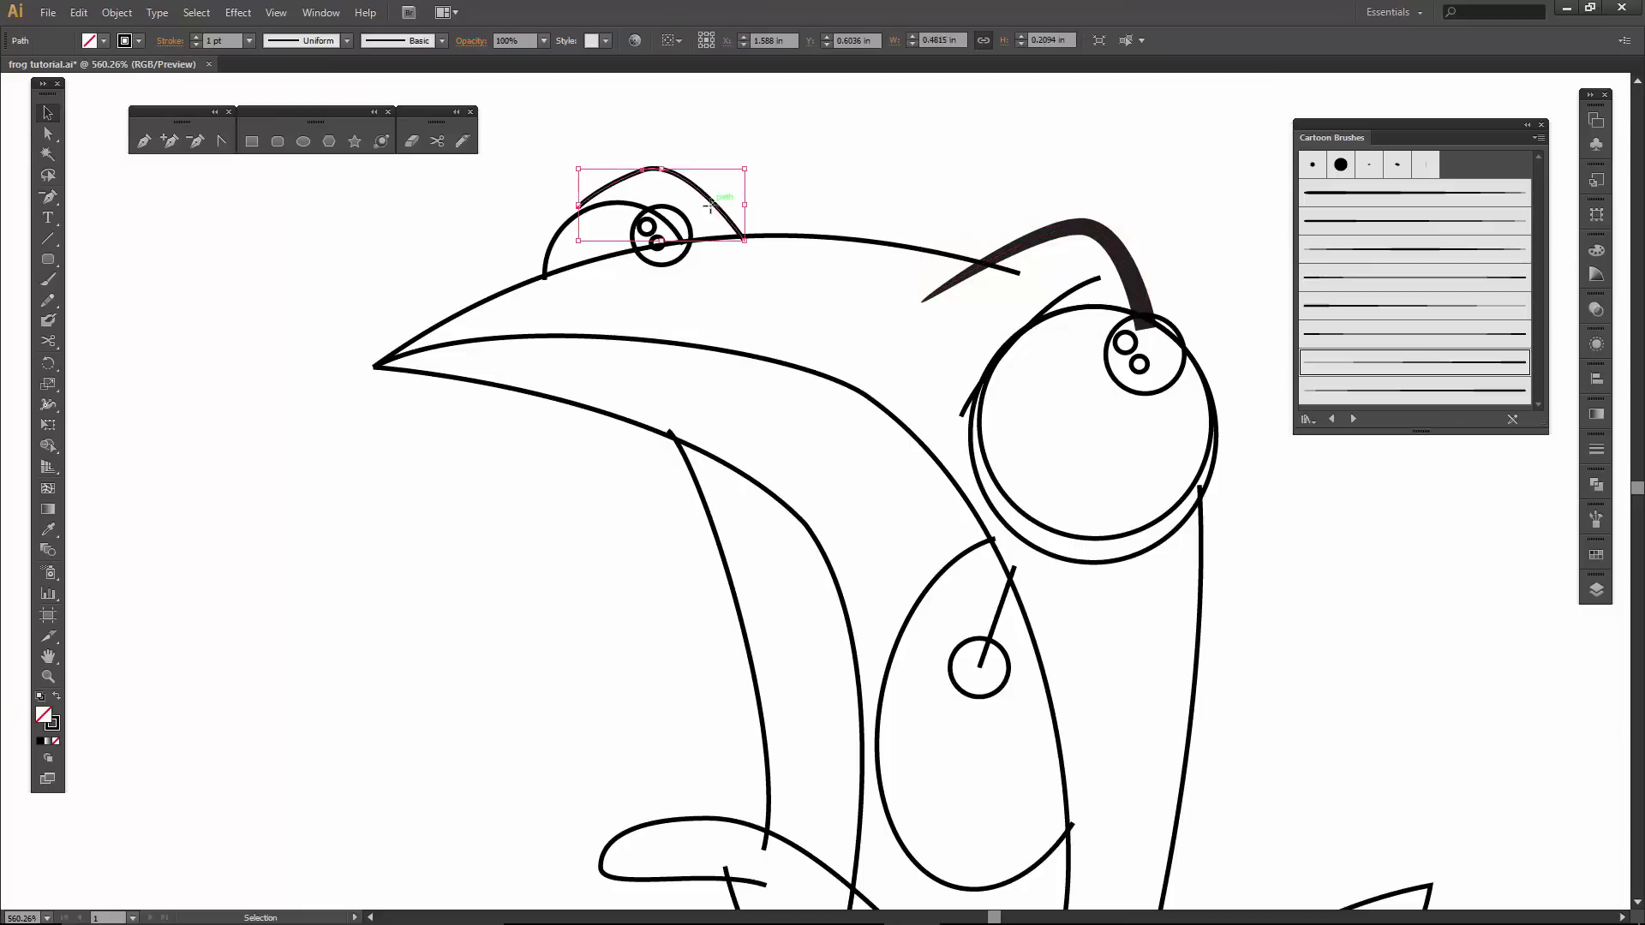
{"action": "left_click", "coordinate": [1402, 283]}
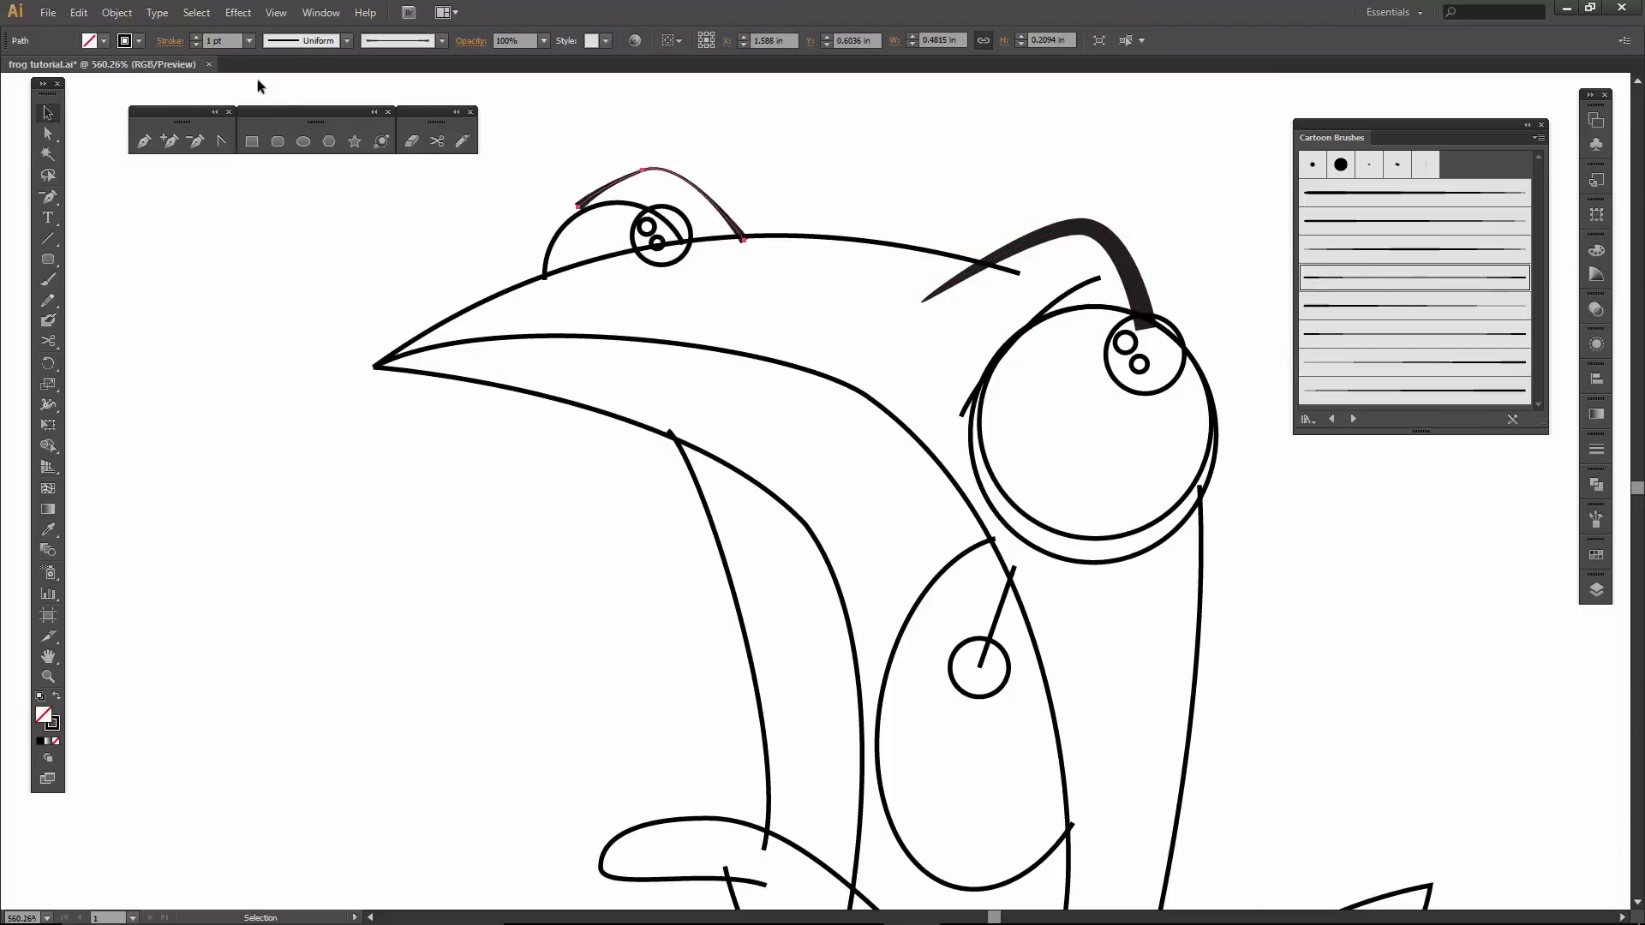
{"action": "key", "text": "a"}
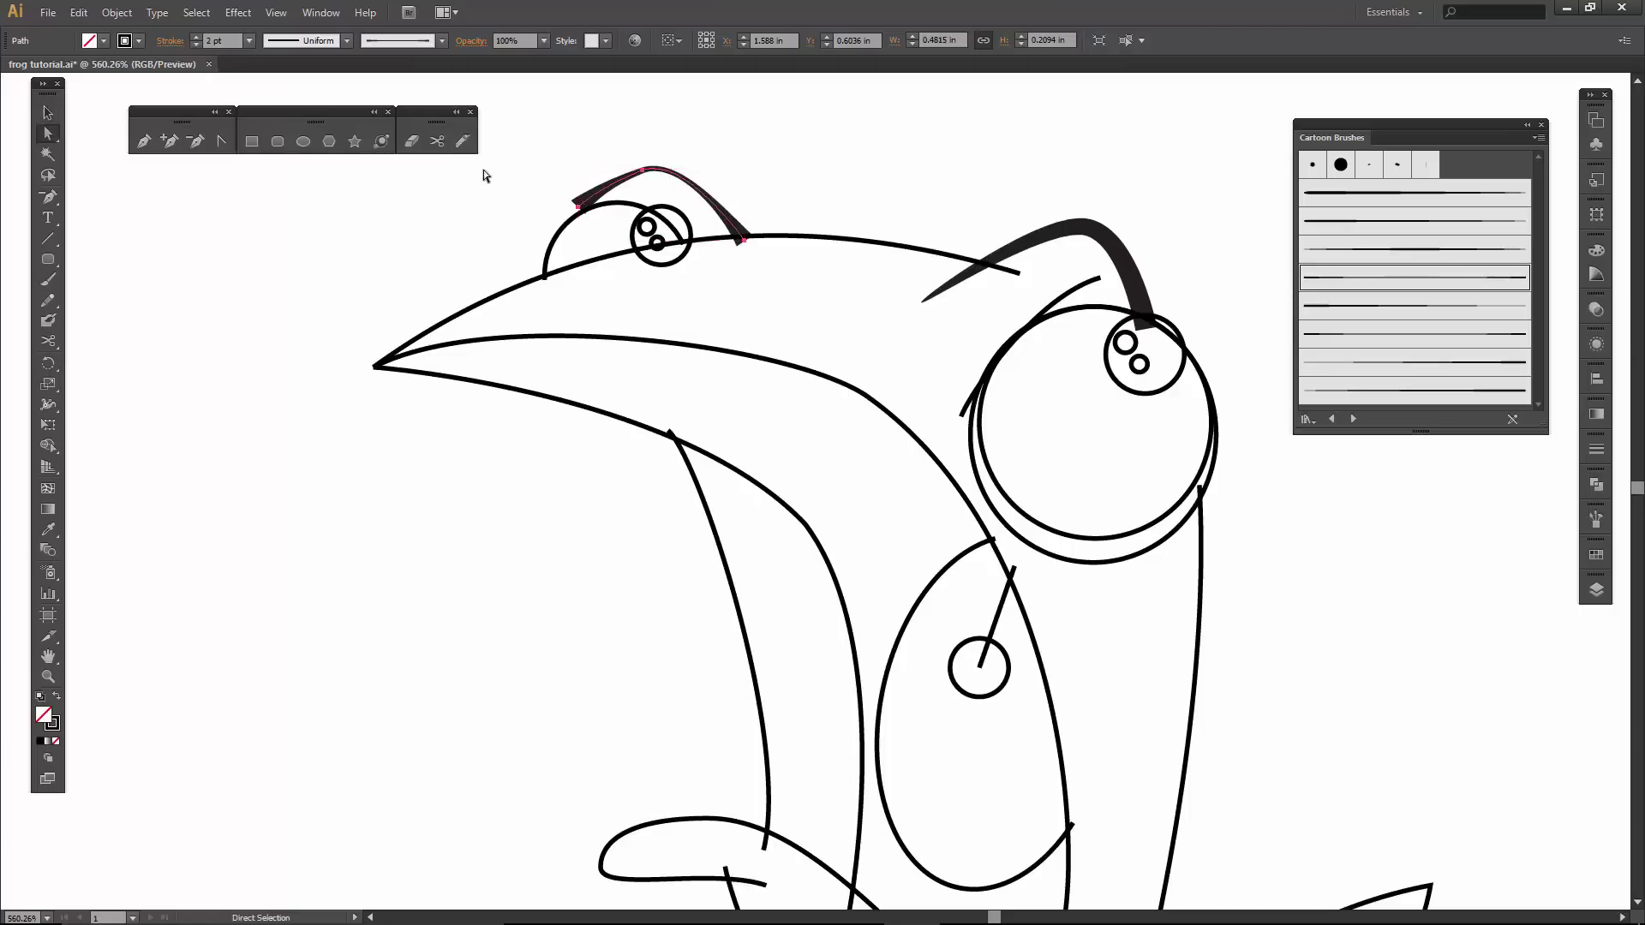
{"action": "left_click", "coordinate": [577, 203]}
{"action": "left_click_drag", "start_coordinate": [577, 203], "coordinate": [577, 225]}
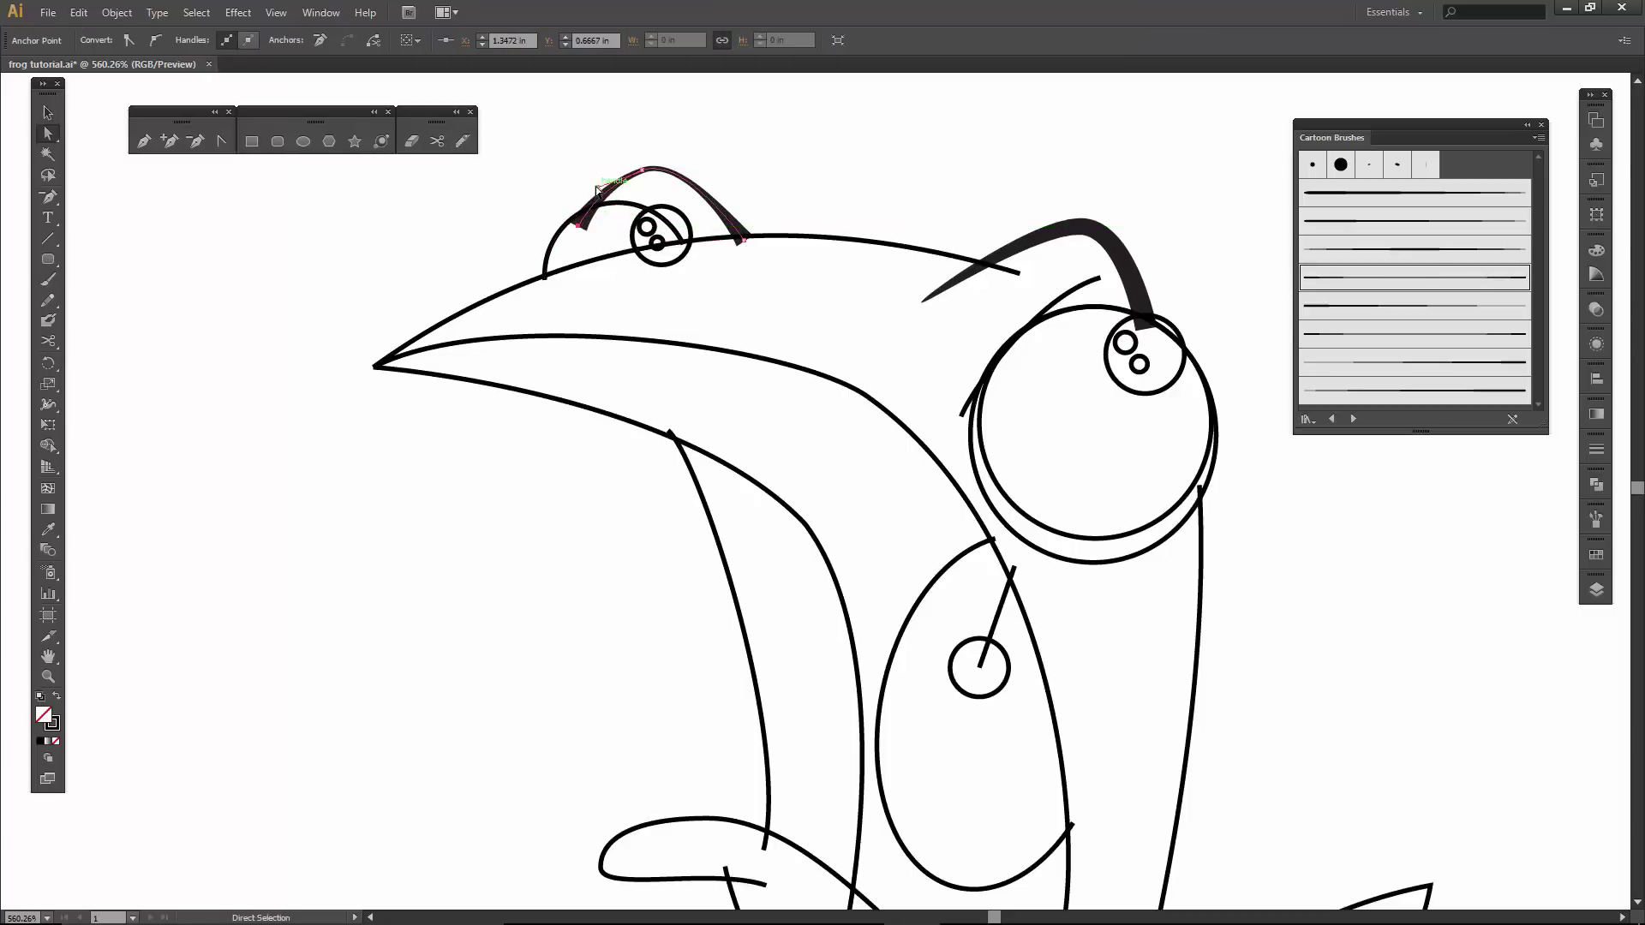
Nudge the left brow arc's right anchor slightly left with the arrow key.
{"action": "left_click", "coordinate": [646, 144]}
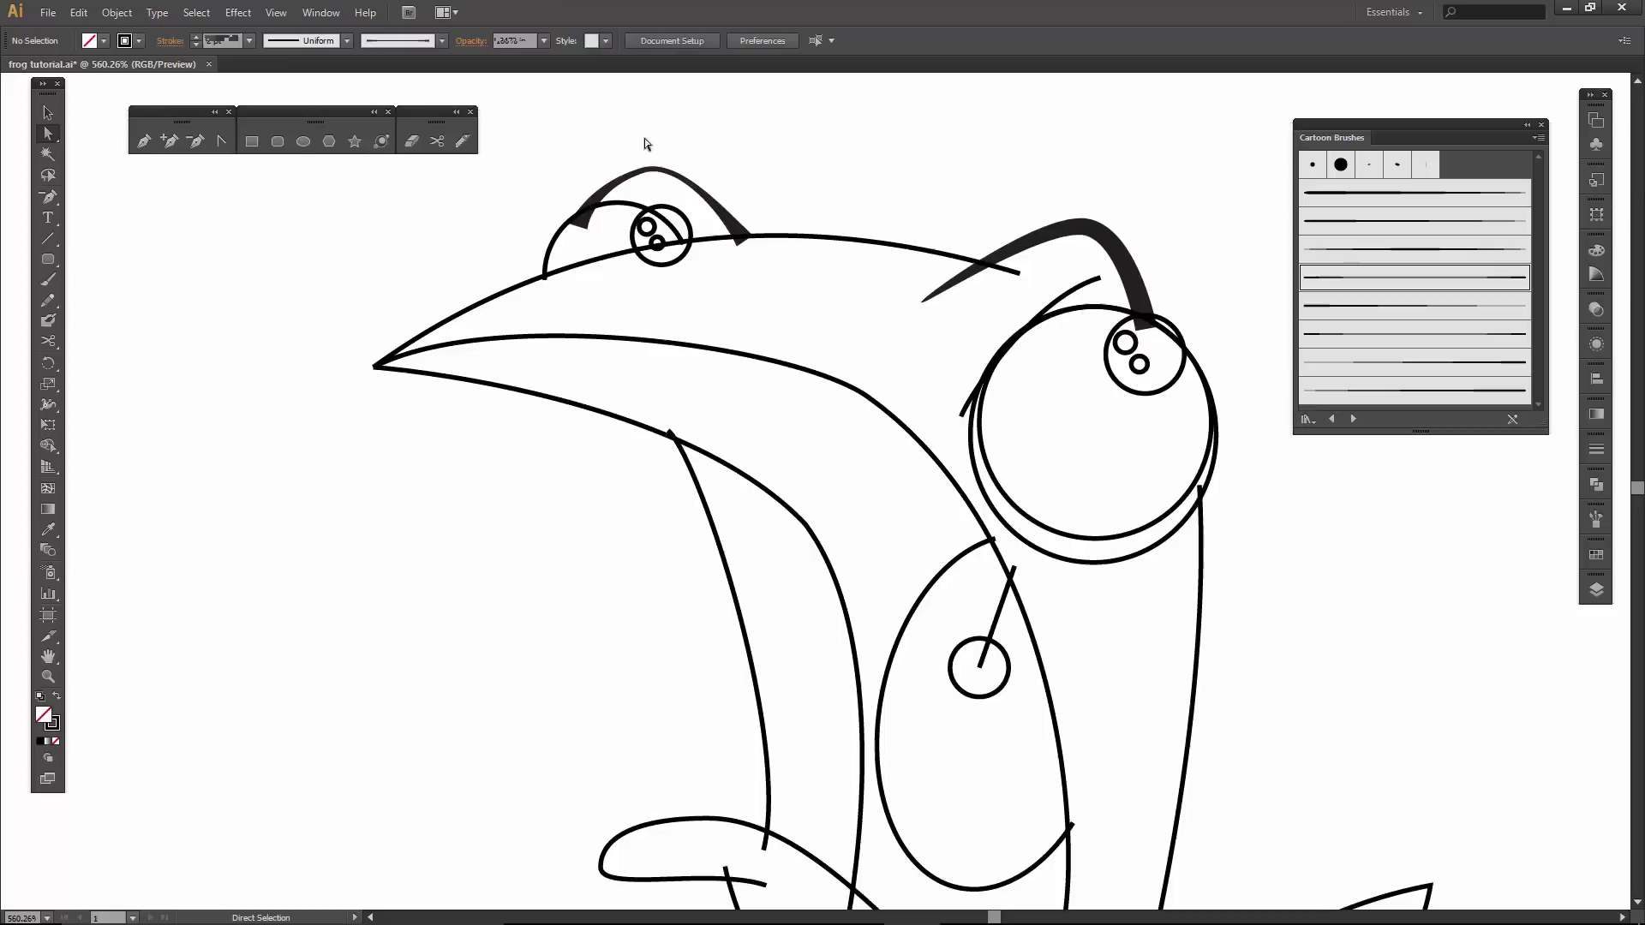
{"action": "left_click", "coordinate": [740, 227]}
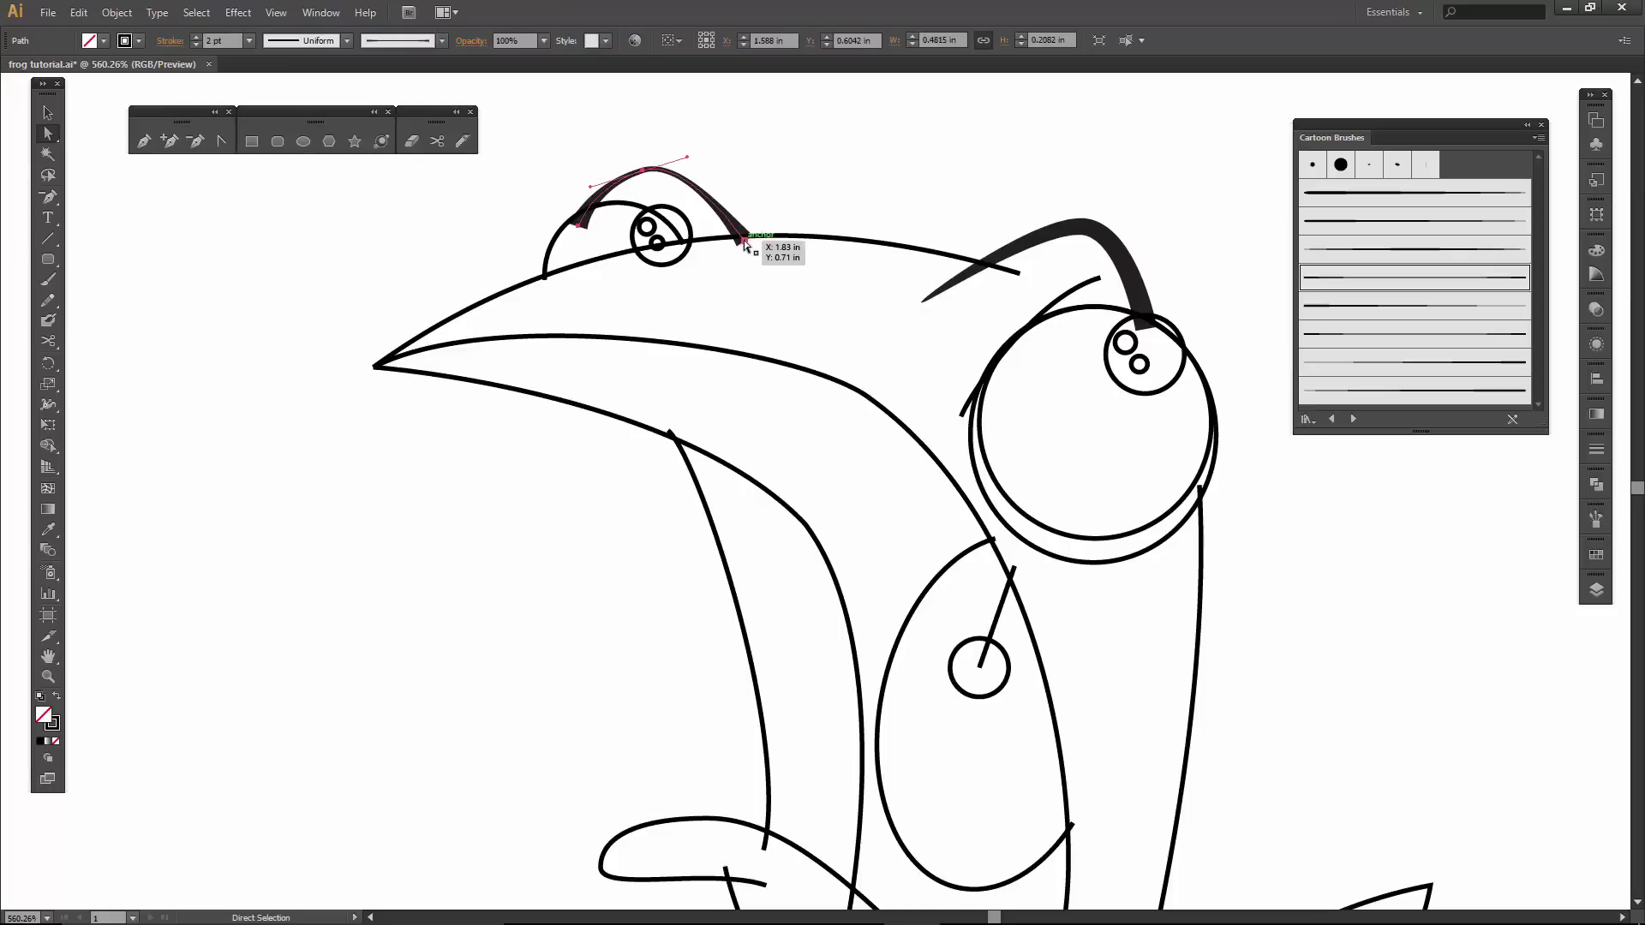
{"action": "left_click", "coordinate": [744, 241]}
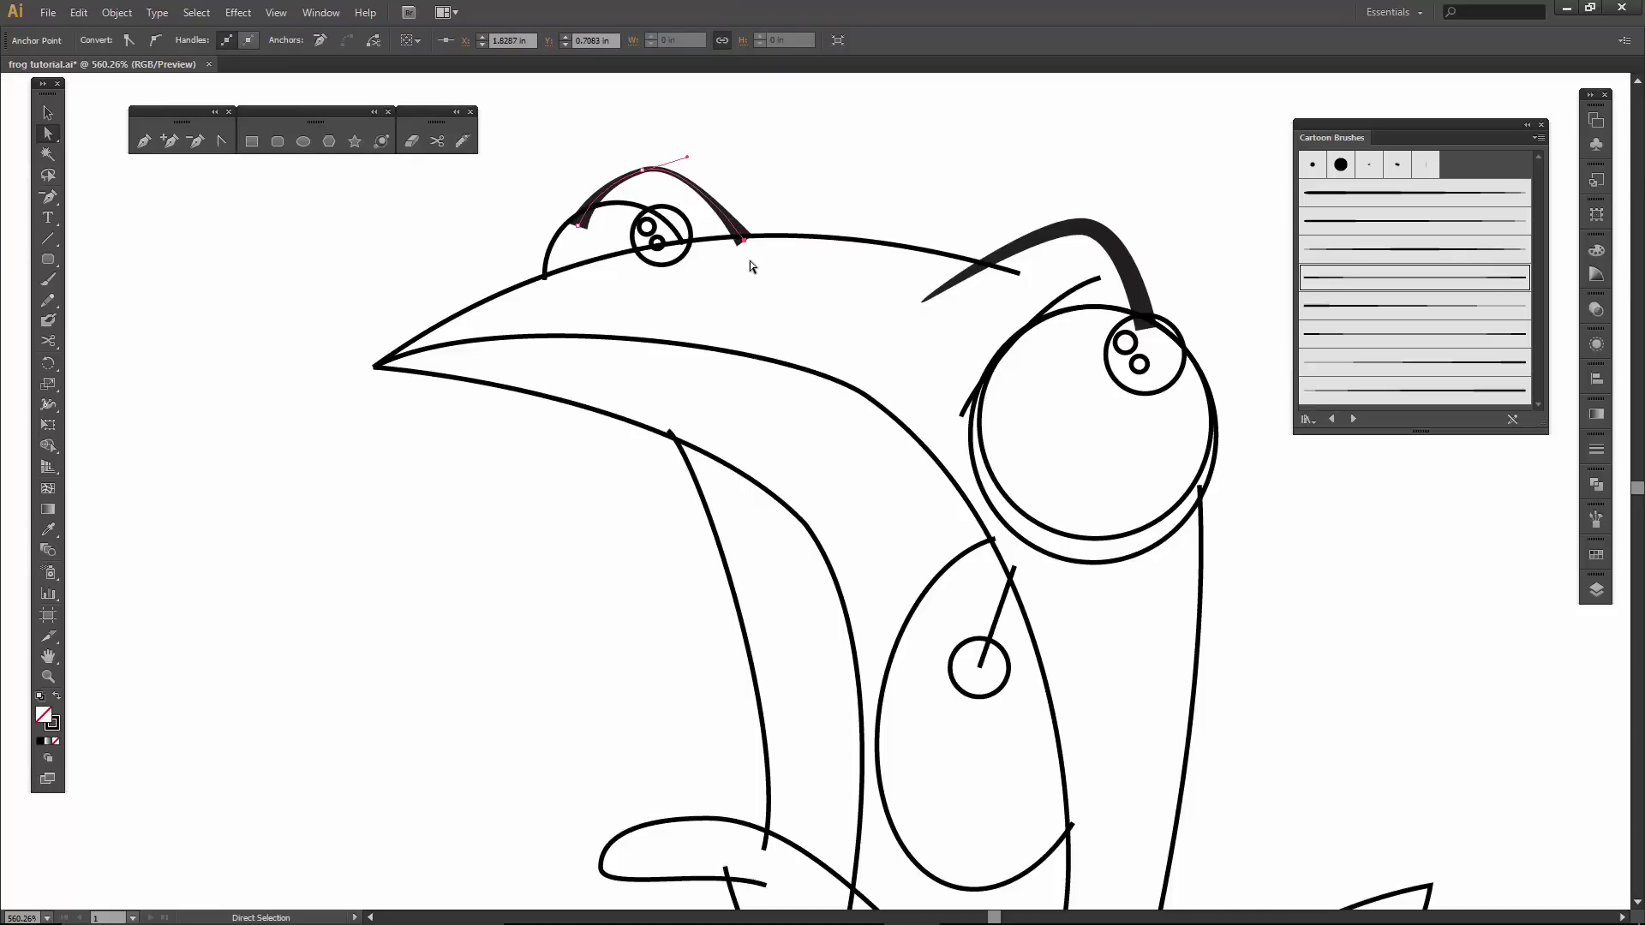
{"action": "key", "text": "Left"}
{"action": "key", "text": "Left"}
{"action": "left_click", "coordinate": [768, 212]}
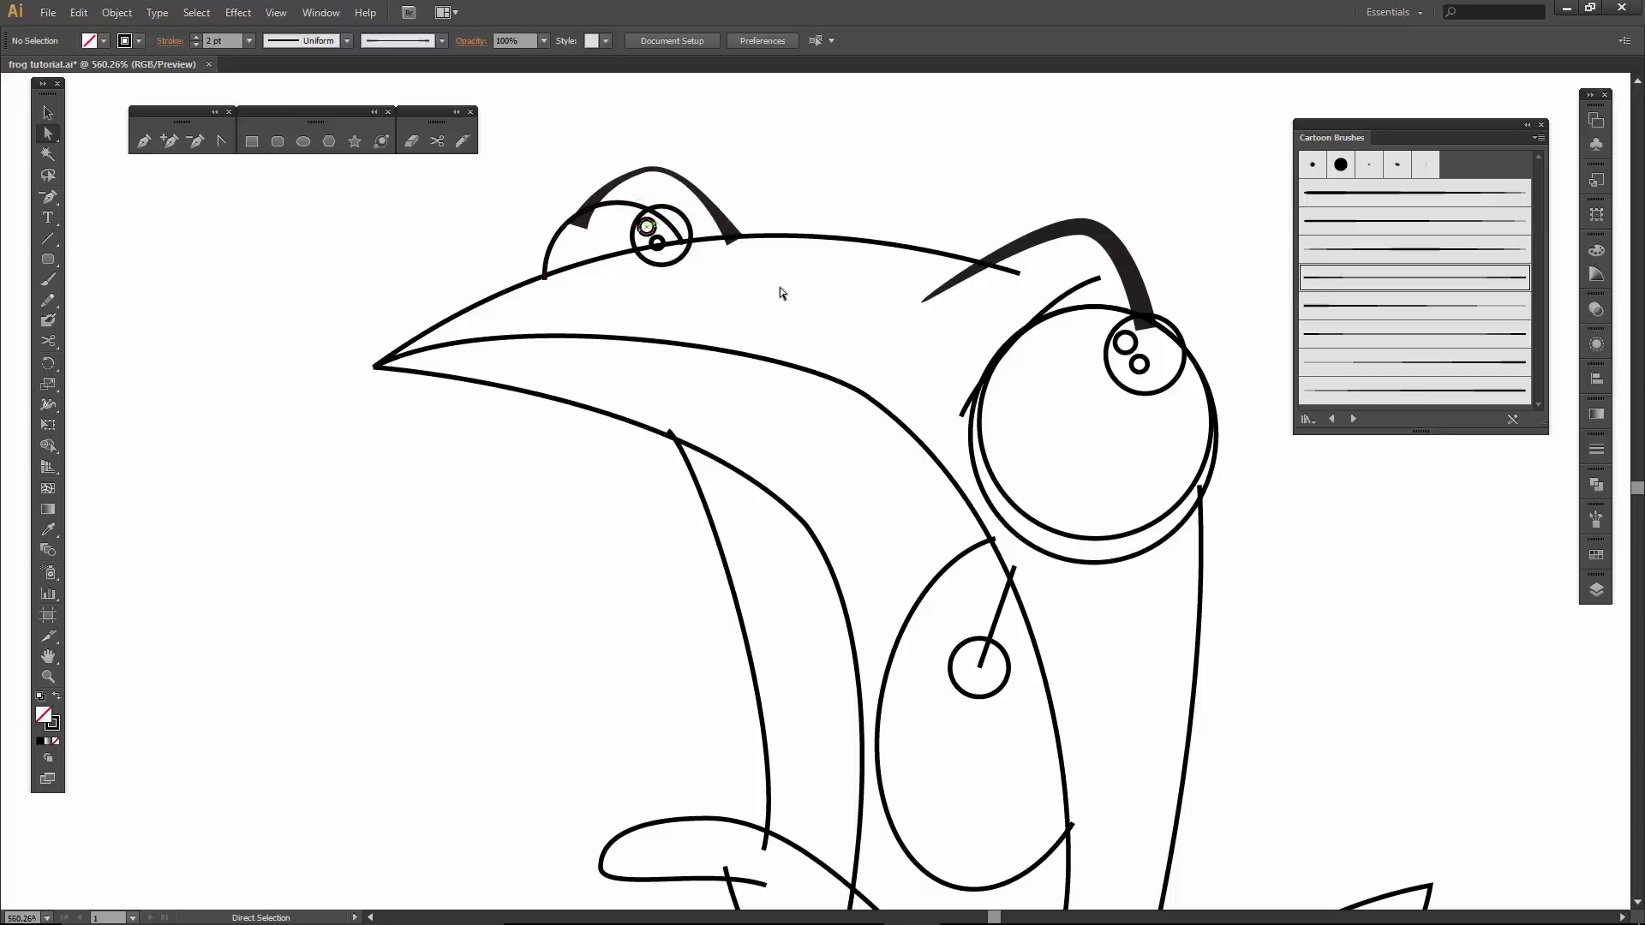
Apply the third cartoon brush to the brow arc above the right eye.
{"action": "left_click", "coordinate": [1080, 289]}
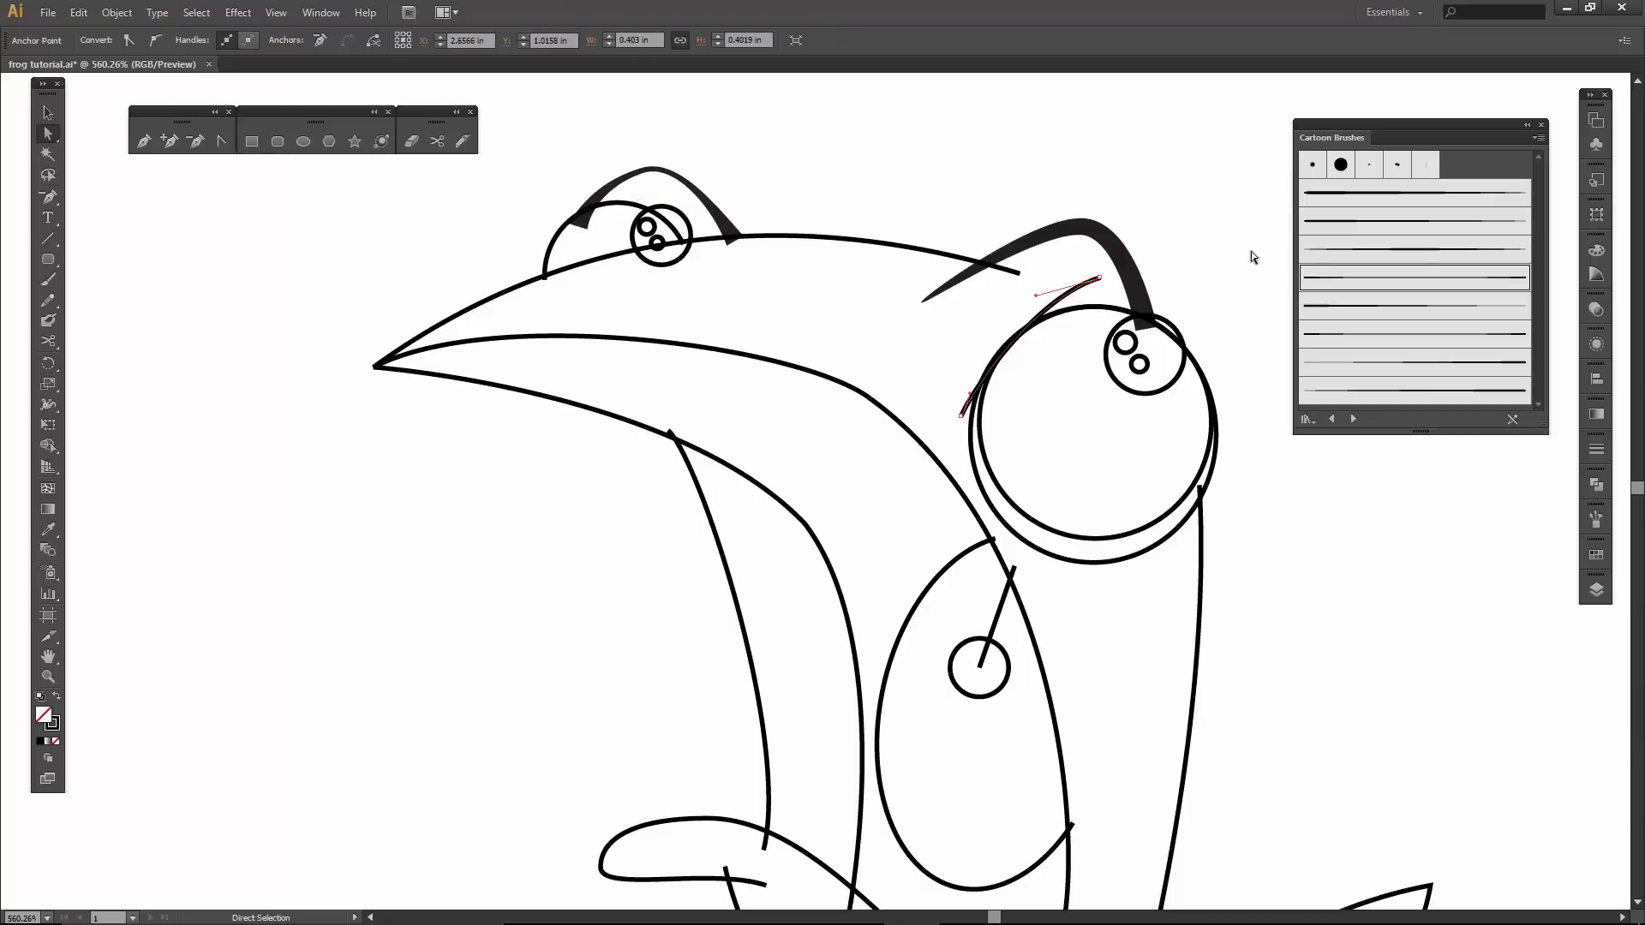
{"action": "left_click", "coordinate": [1427, 257]}
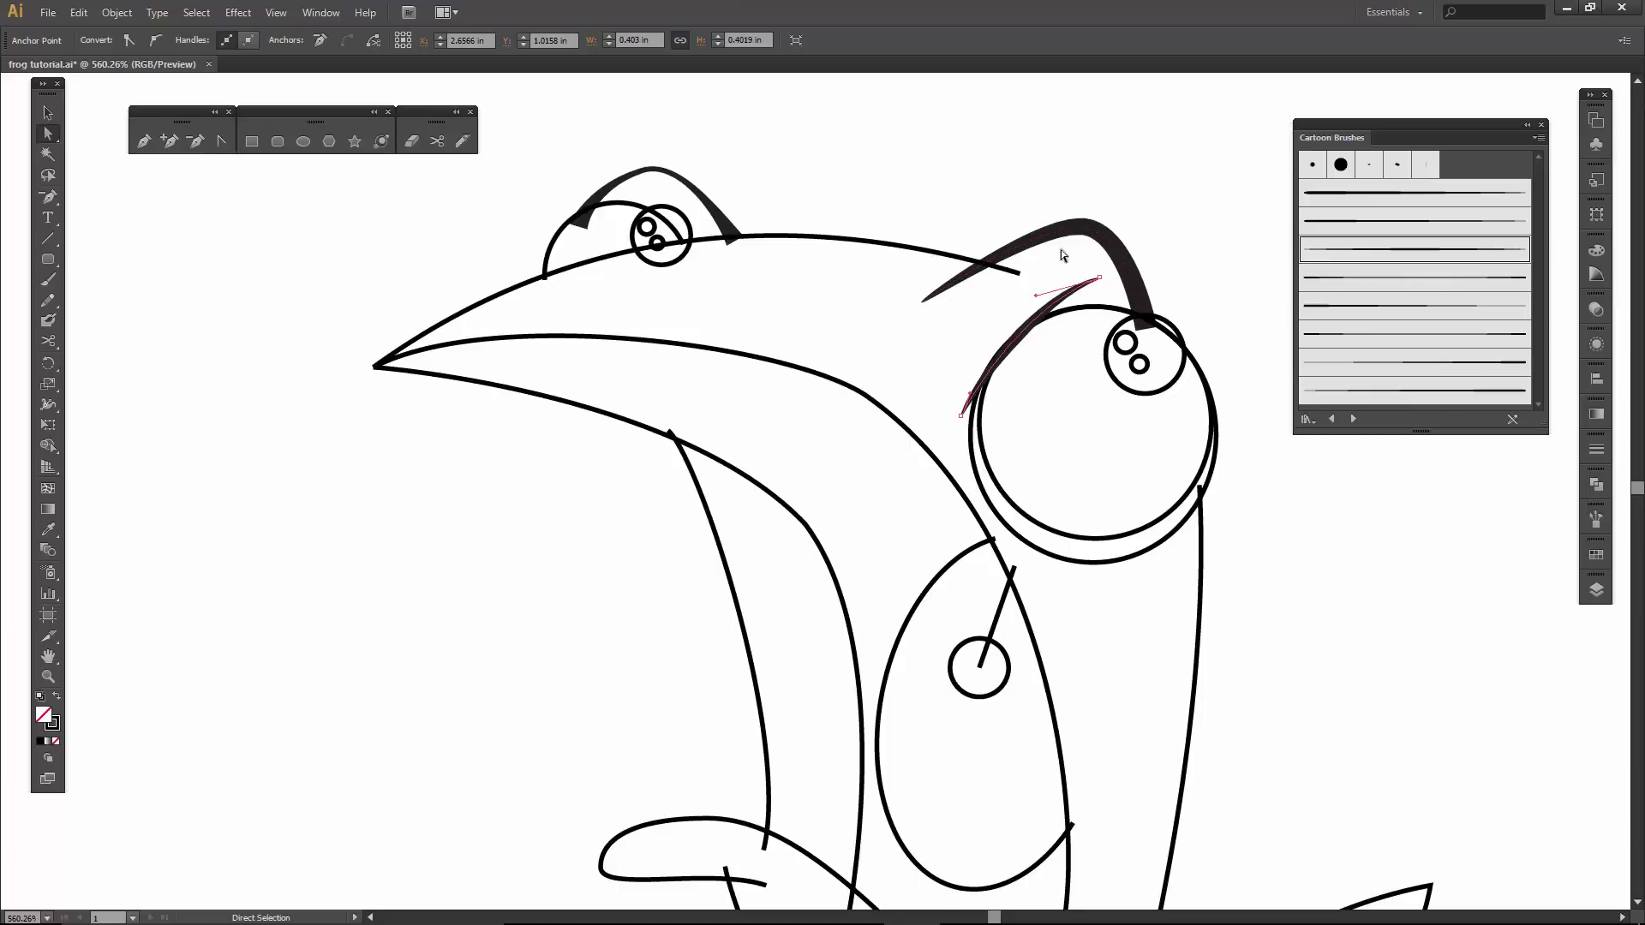
{"action": "left_click_drag", "start_coordinate": [845, 331], "coordinate": [799, 278]}
Give the right eye circle Art Brush 3 and rotate it about 44 degrees.
{"action": "left_click", "coordinate": [1083, 486]}
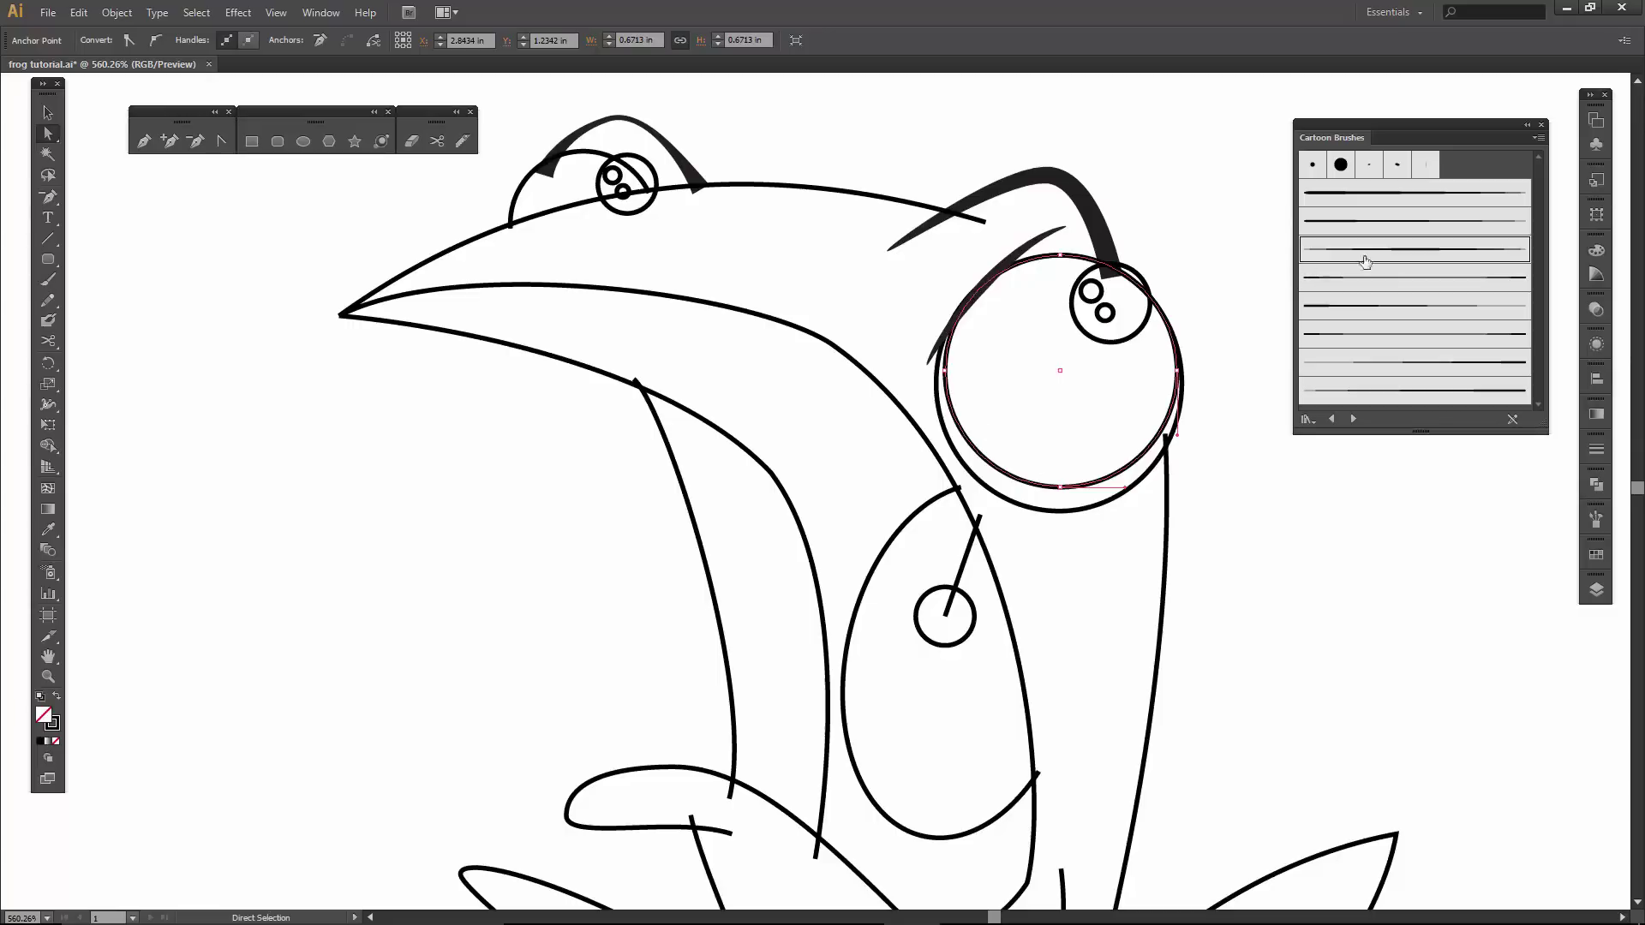
{"action": "left_click", "coordinate": [1393, 261]}
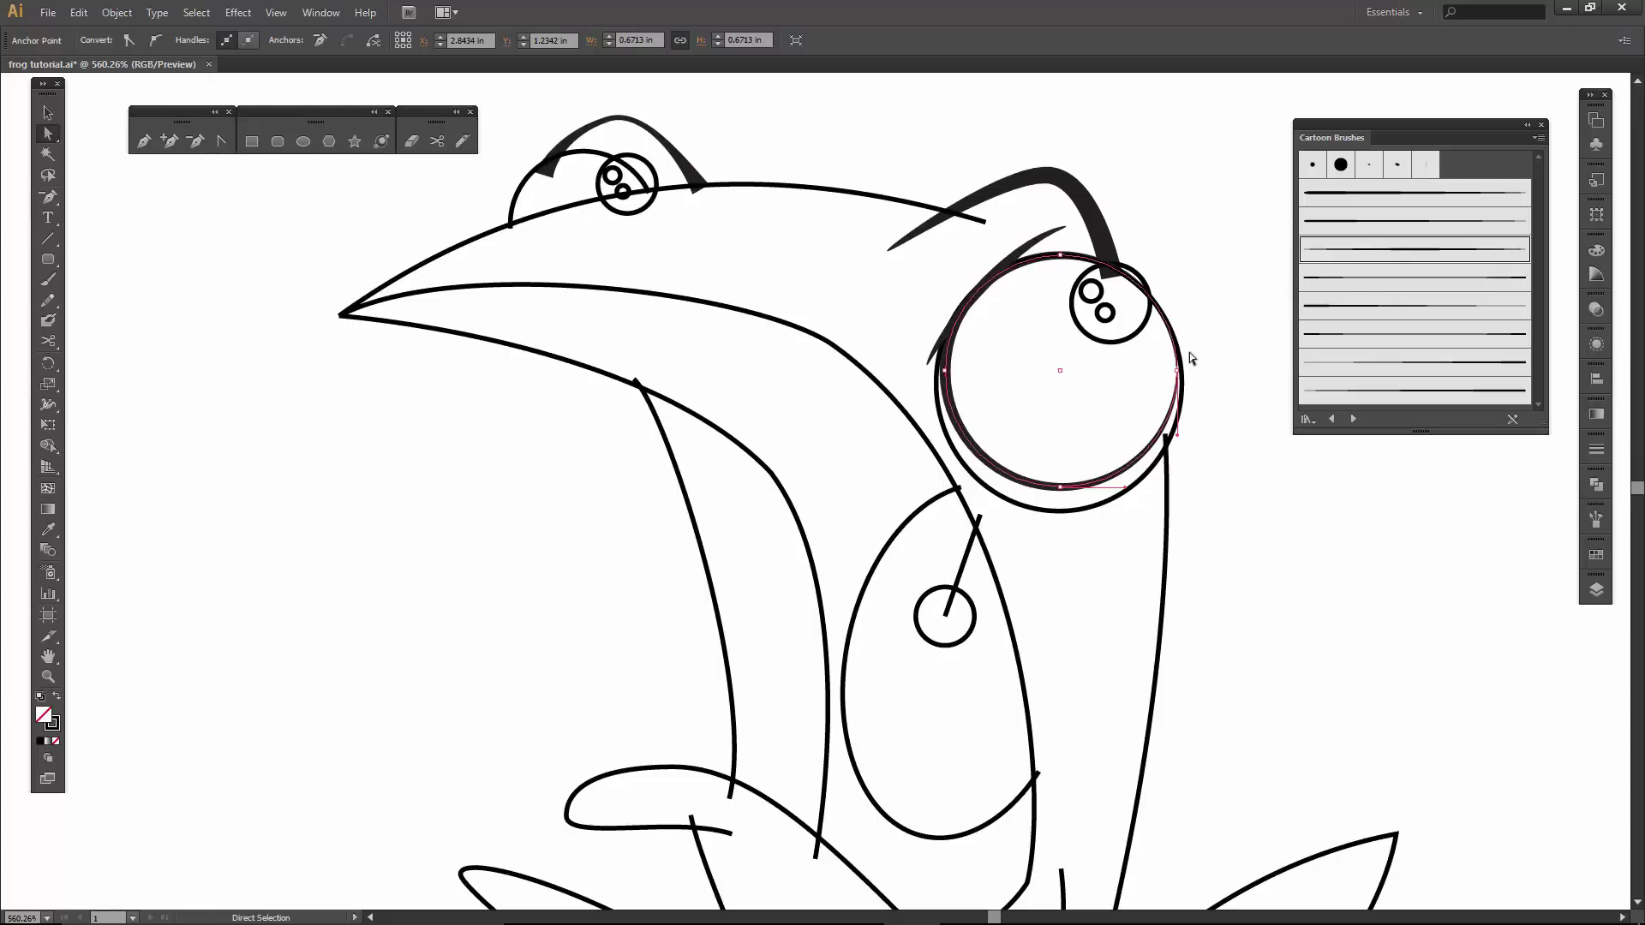
{"action": "key", "text": "v"}
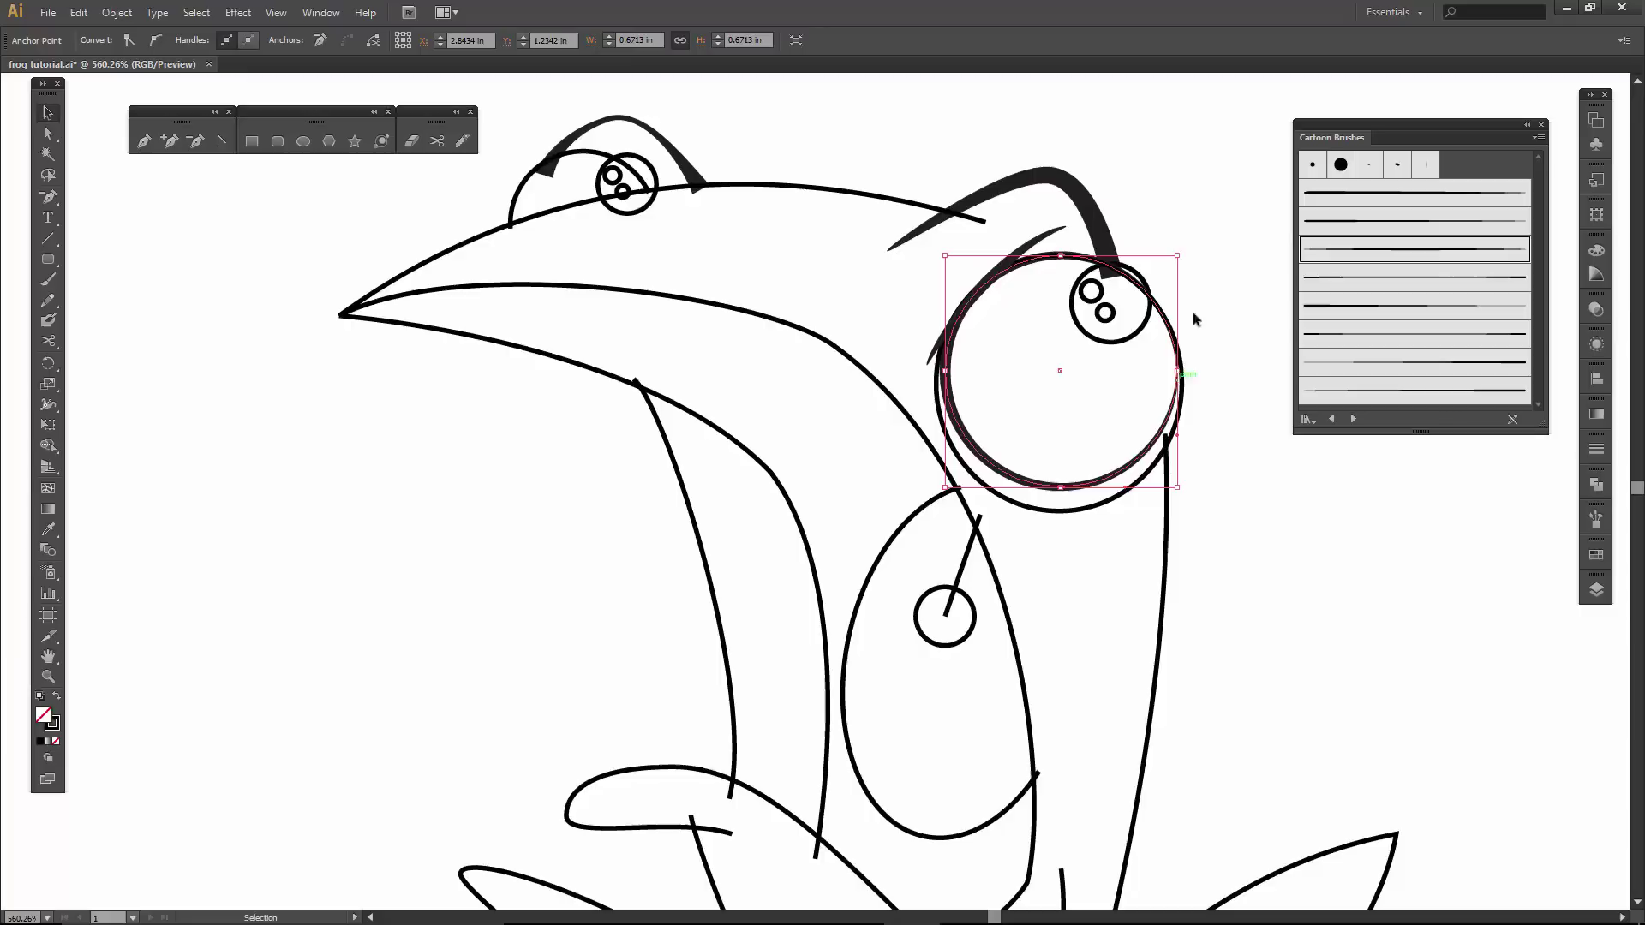
{"action": "left_click_drag", "start_coordinate": [1186, 250], "coordinate": [849, 334]}
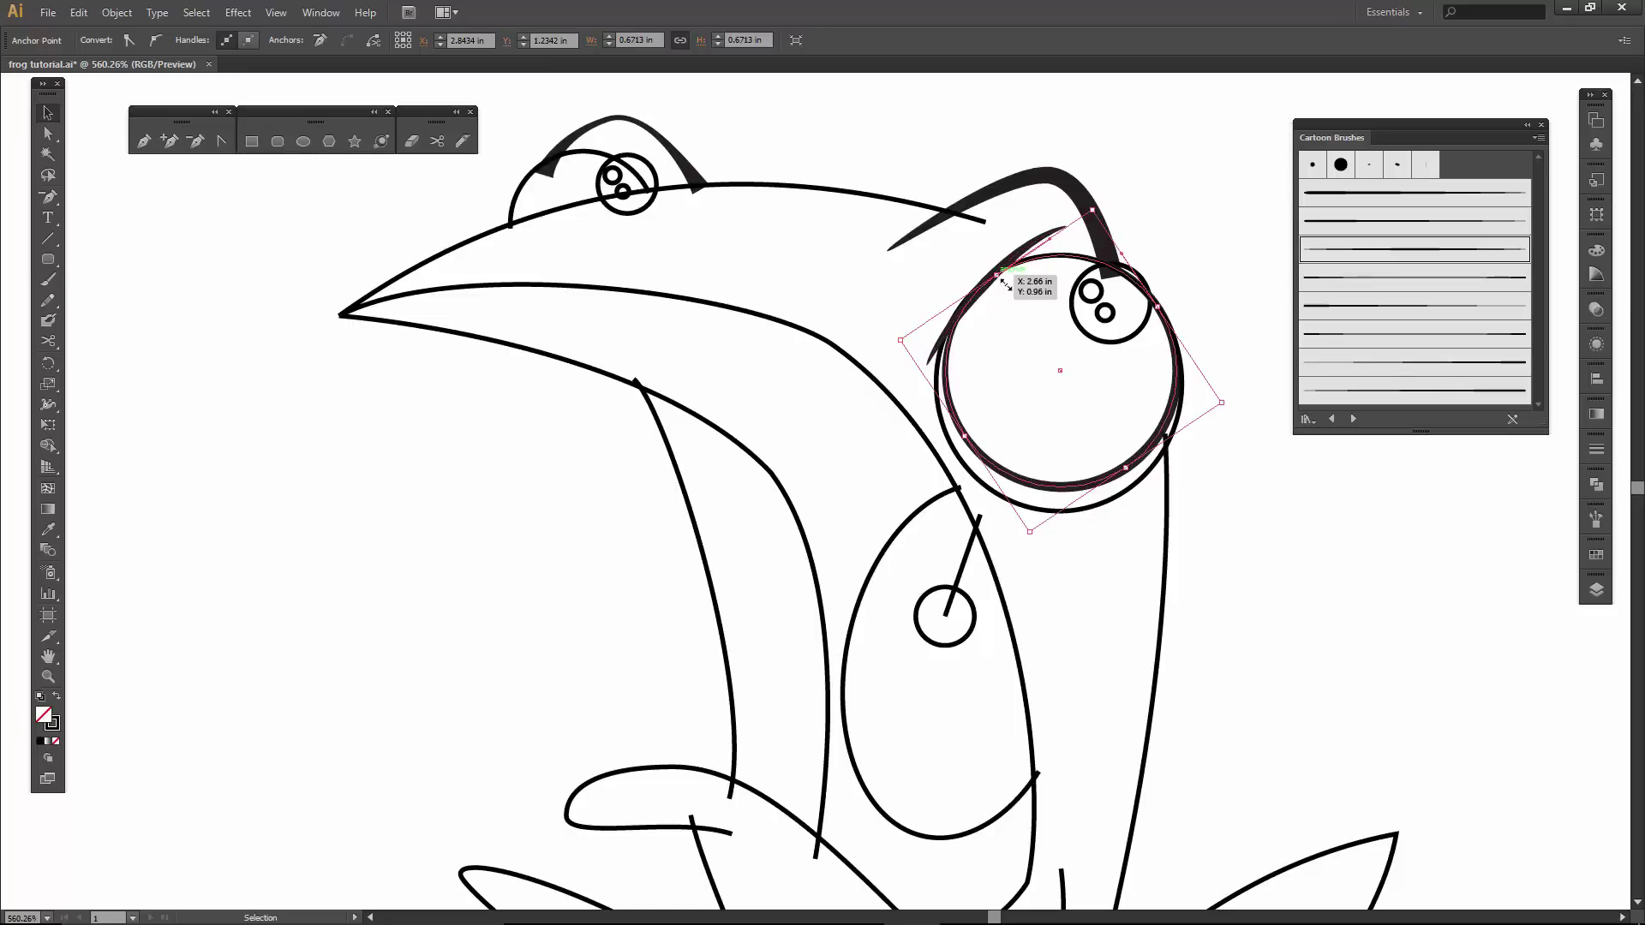
{"action": "left_click", "coordinate": [1052, 342]}
Zoom in on the right eye and rotate the brushed inner eye circle about 30 degrees more.
{"action": "key", "text": "z"}
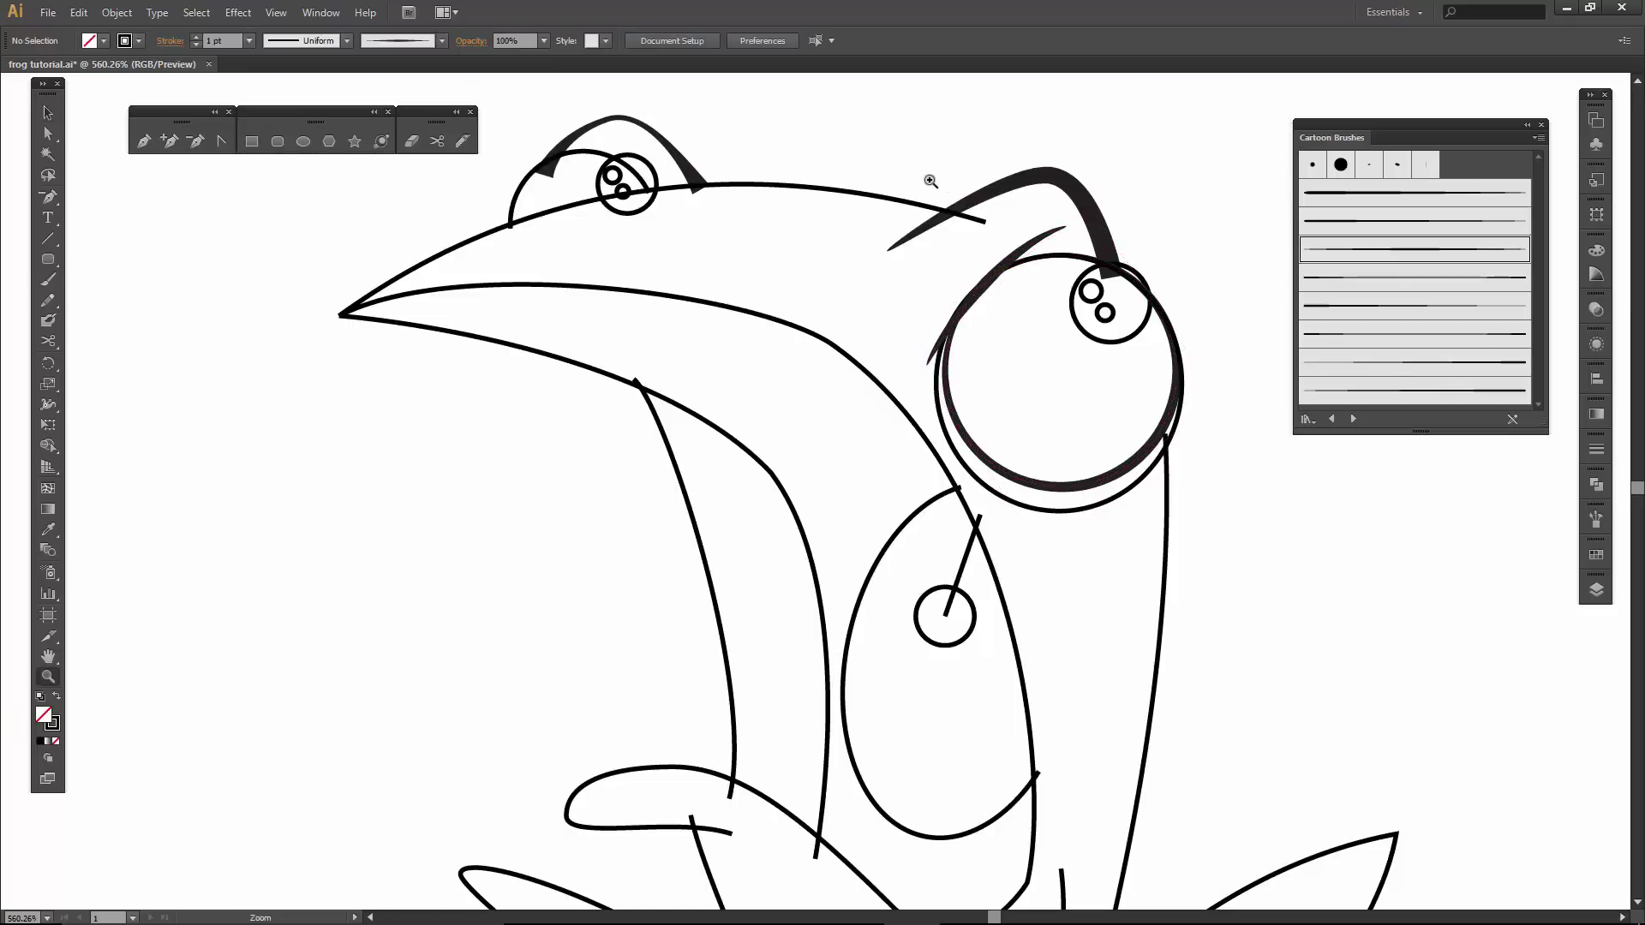
{"action": "left_click_drag", "start_coordinate": [875, 164], "coordinate": [1246, 599]}
{"action": "key", "text": "v"}
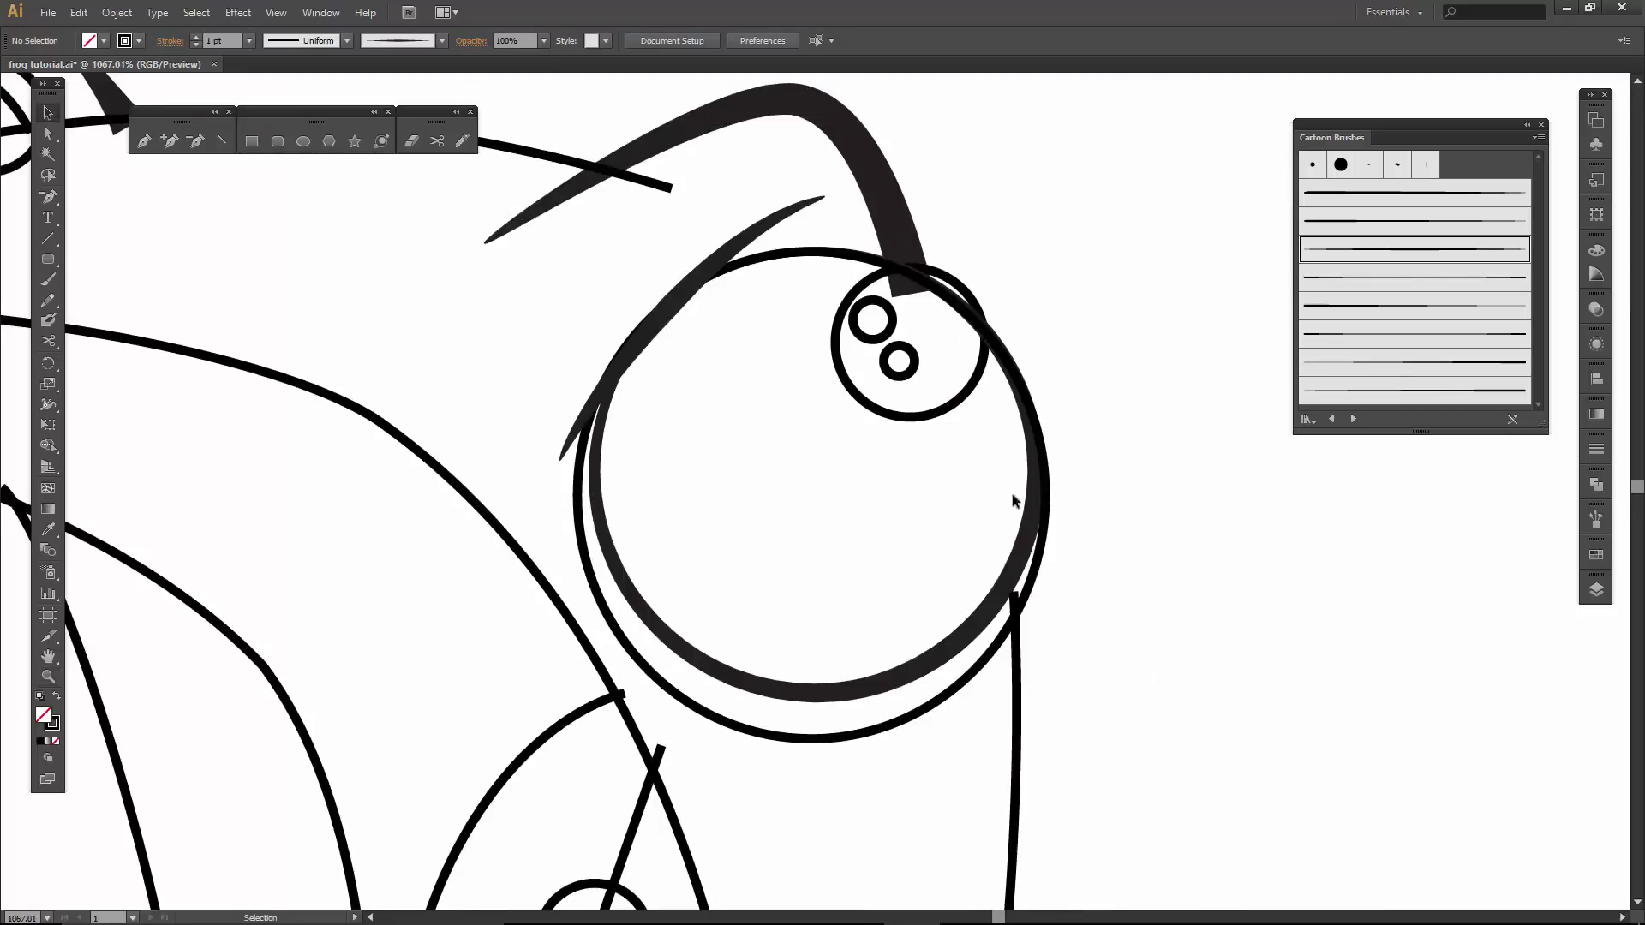
{"action": "left_click", "coordinate": [1034, 413]}
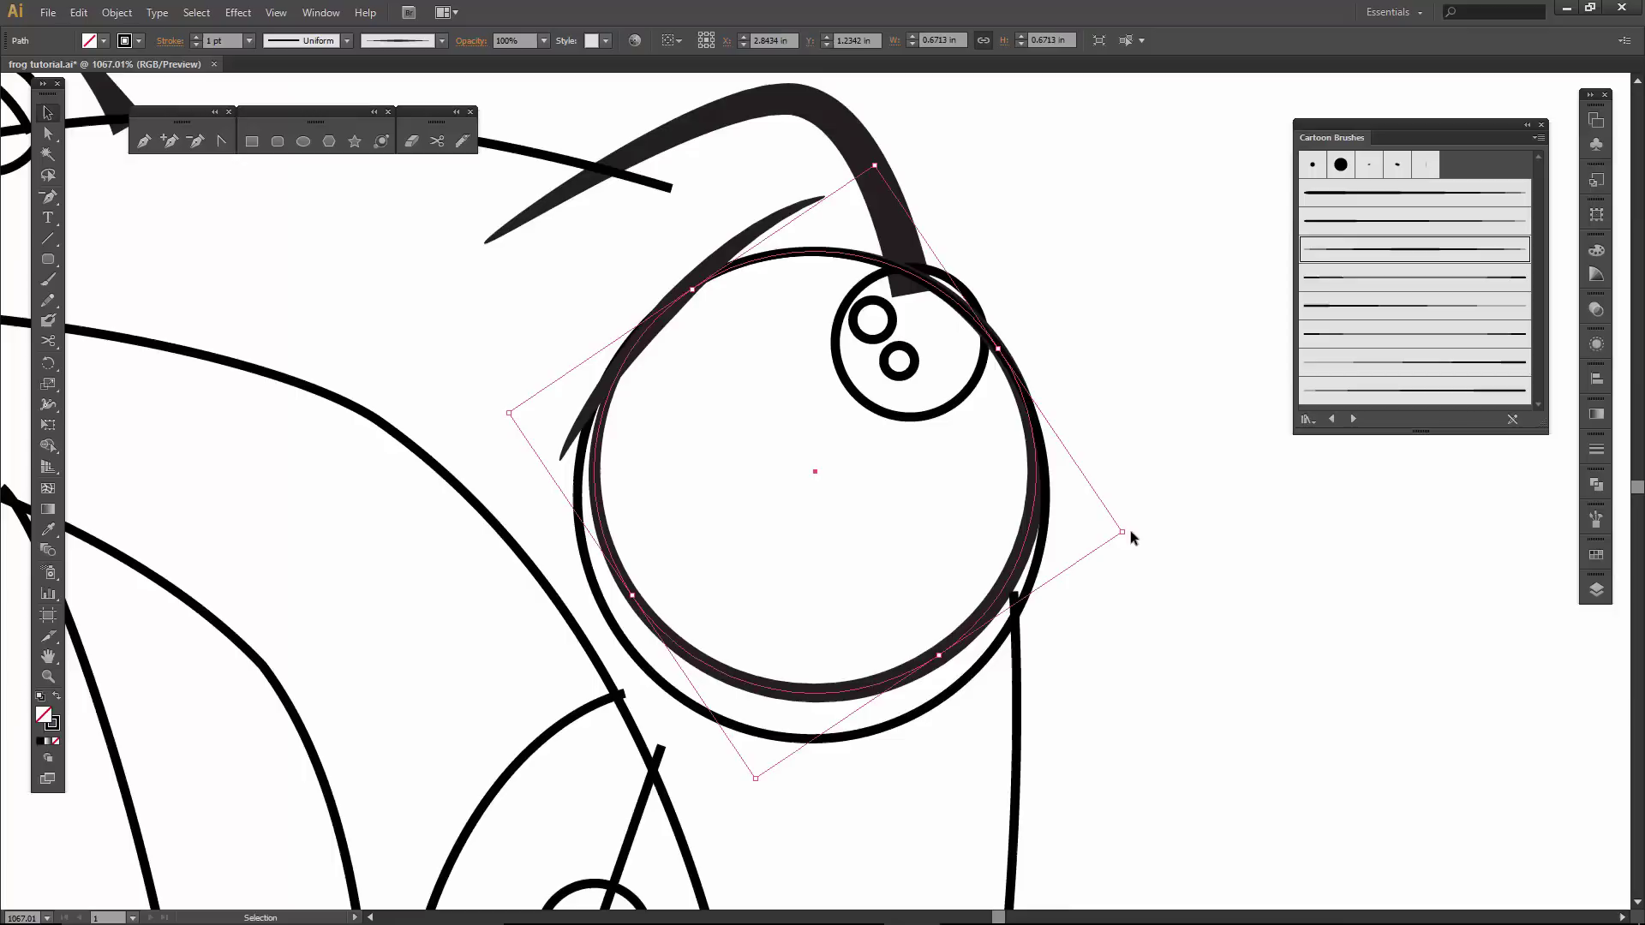
{"action": "left_click_drag", "start_coordinate": [1131, 537], "coordinate": [1053, 679]}
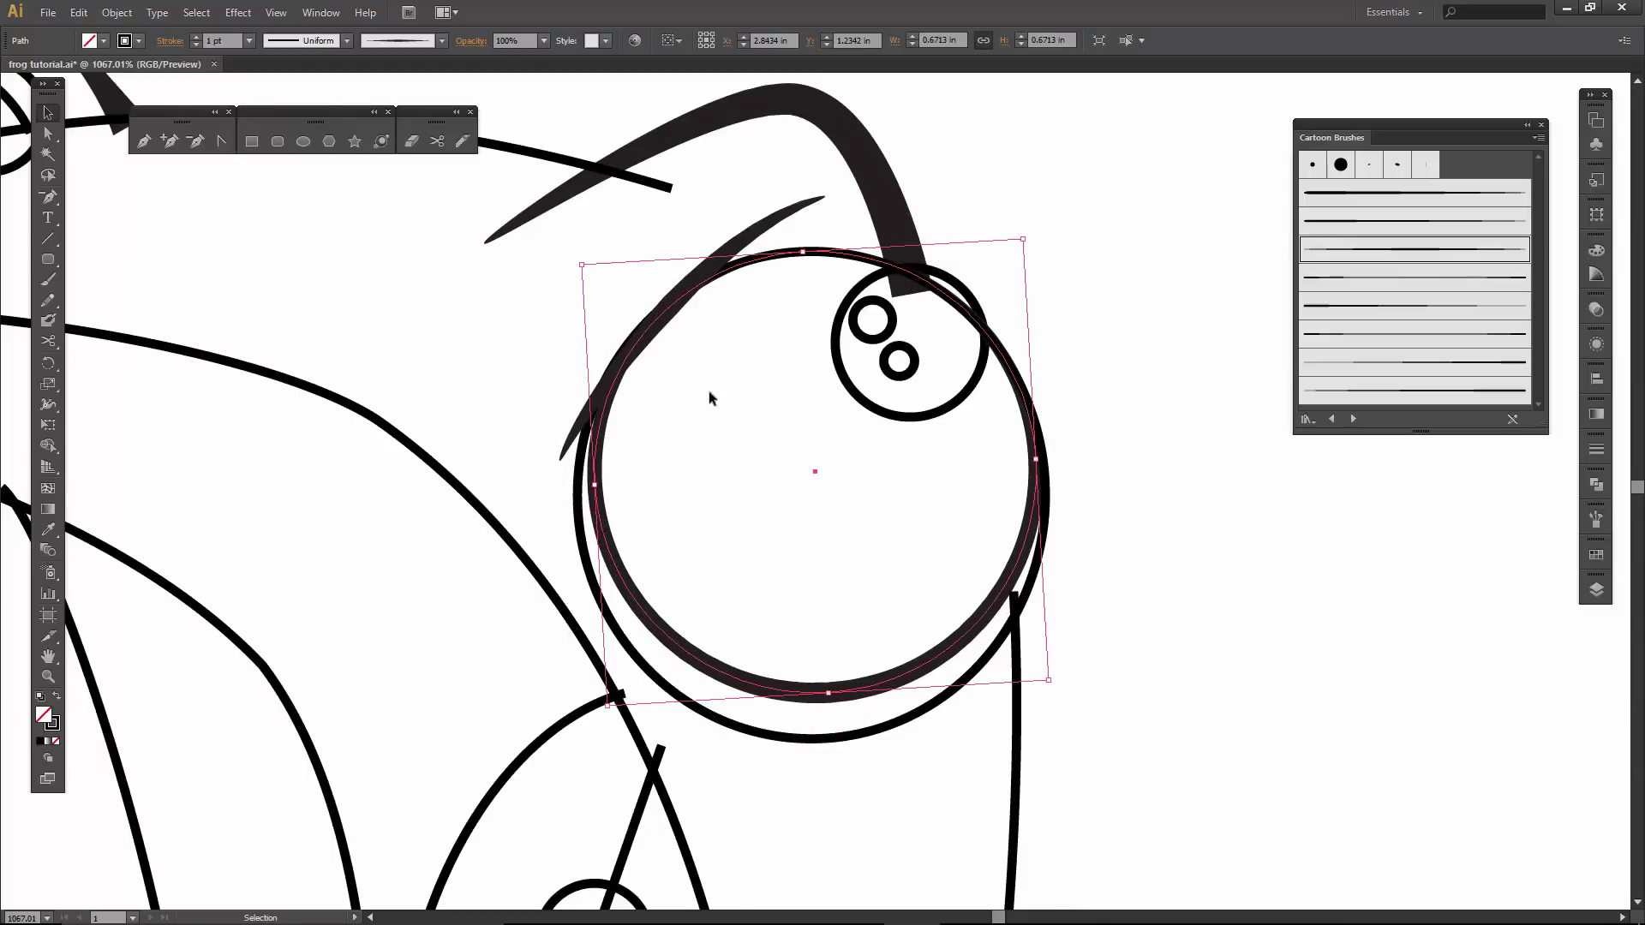
{"action": "left_click_drag", "start_coordinate": [1053, 687], "coordinate": [1118, 557]}
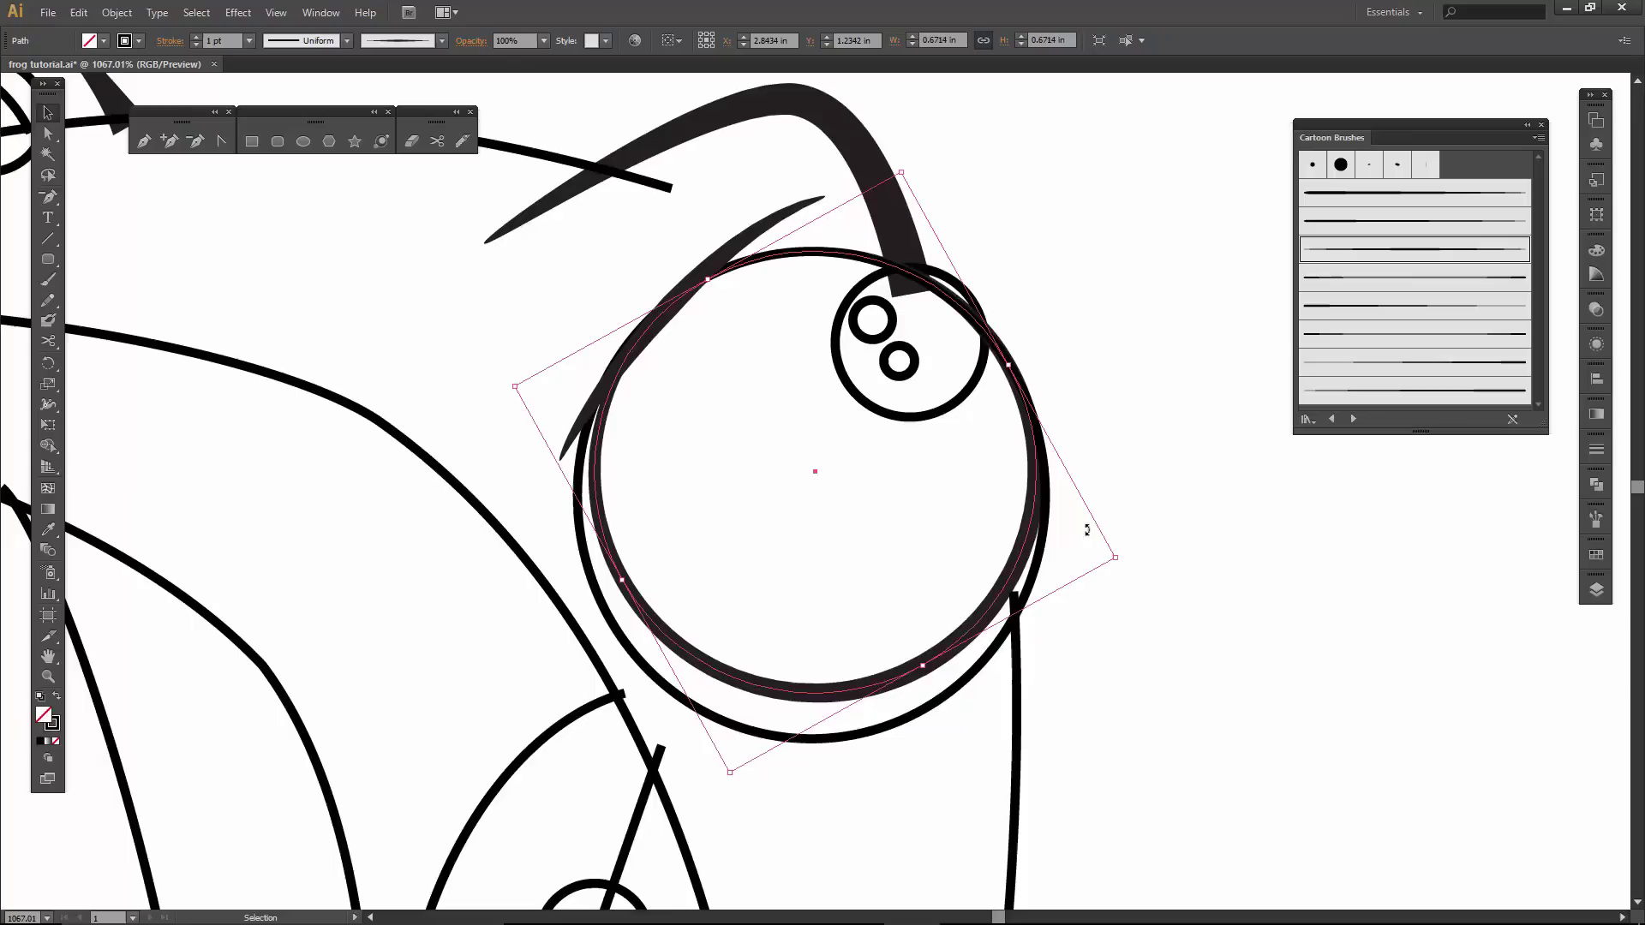
{"action": "left_click", "coordinate": [1149, 631]}
Apply the tapered cartoon brush to the outer eye circle and rotate it to shift its thick part.
{"action": "left_click", "coordinate": [907, 723]}
{"action": "left_click", "coordinate": [1417, 250]}
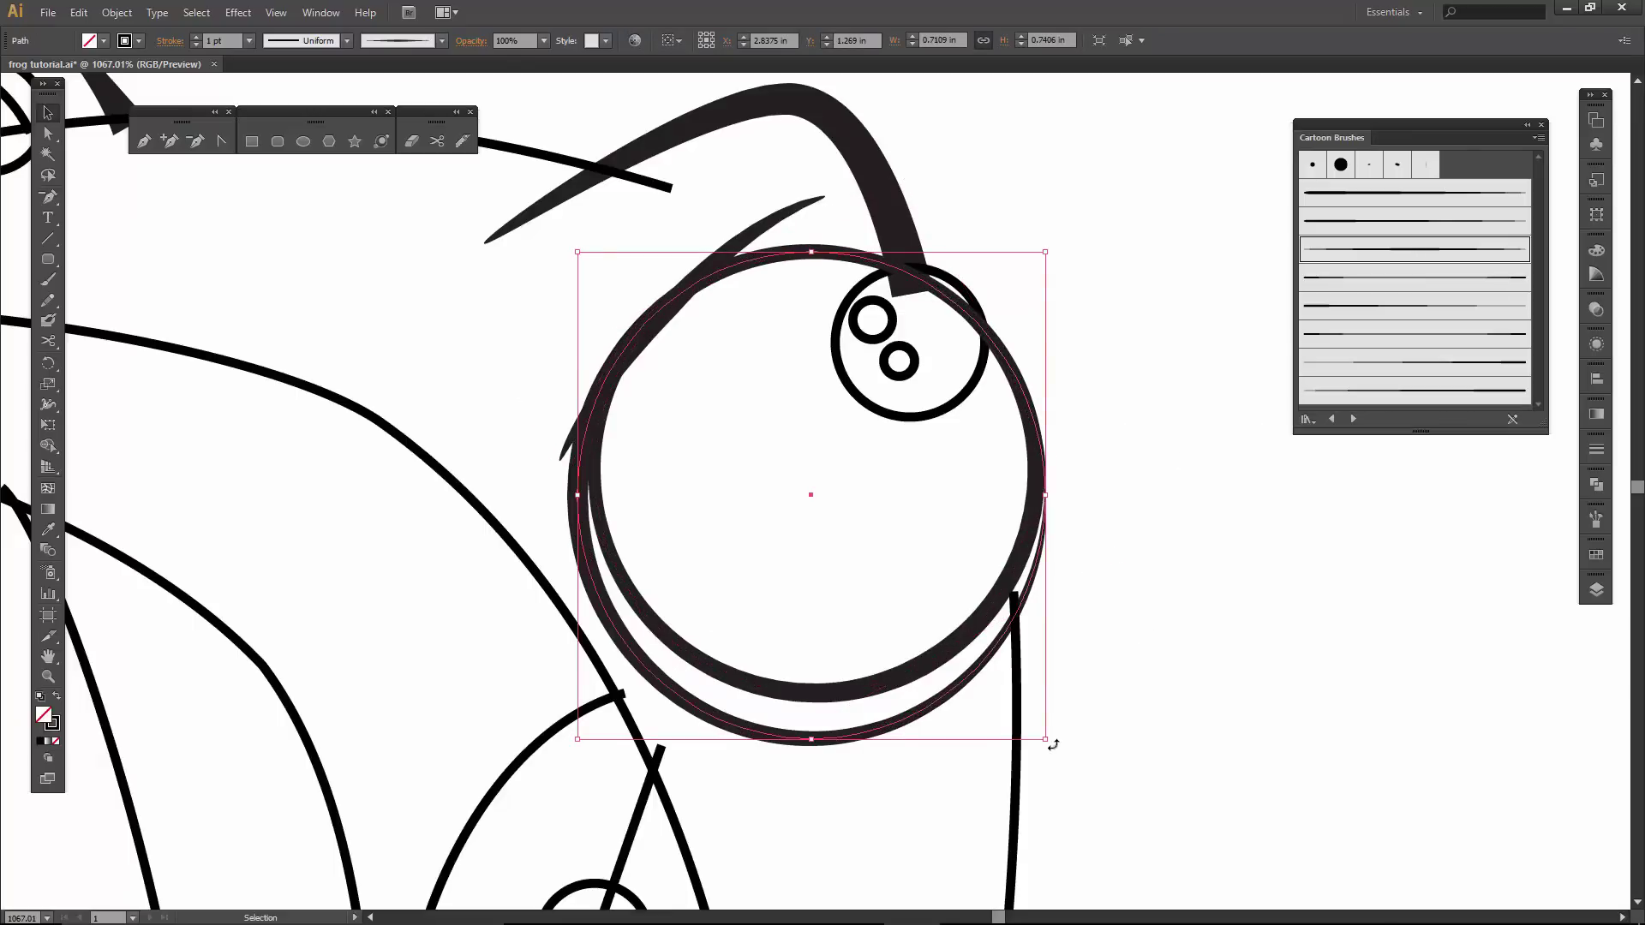
{"action": "left_click_drag", "start_coordinate": [1114, 700], "coordinate": [1151, 417]}
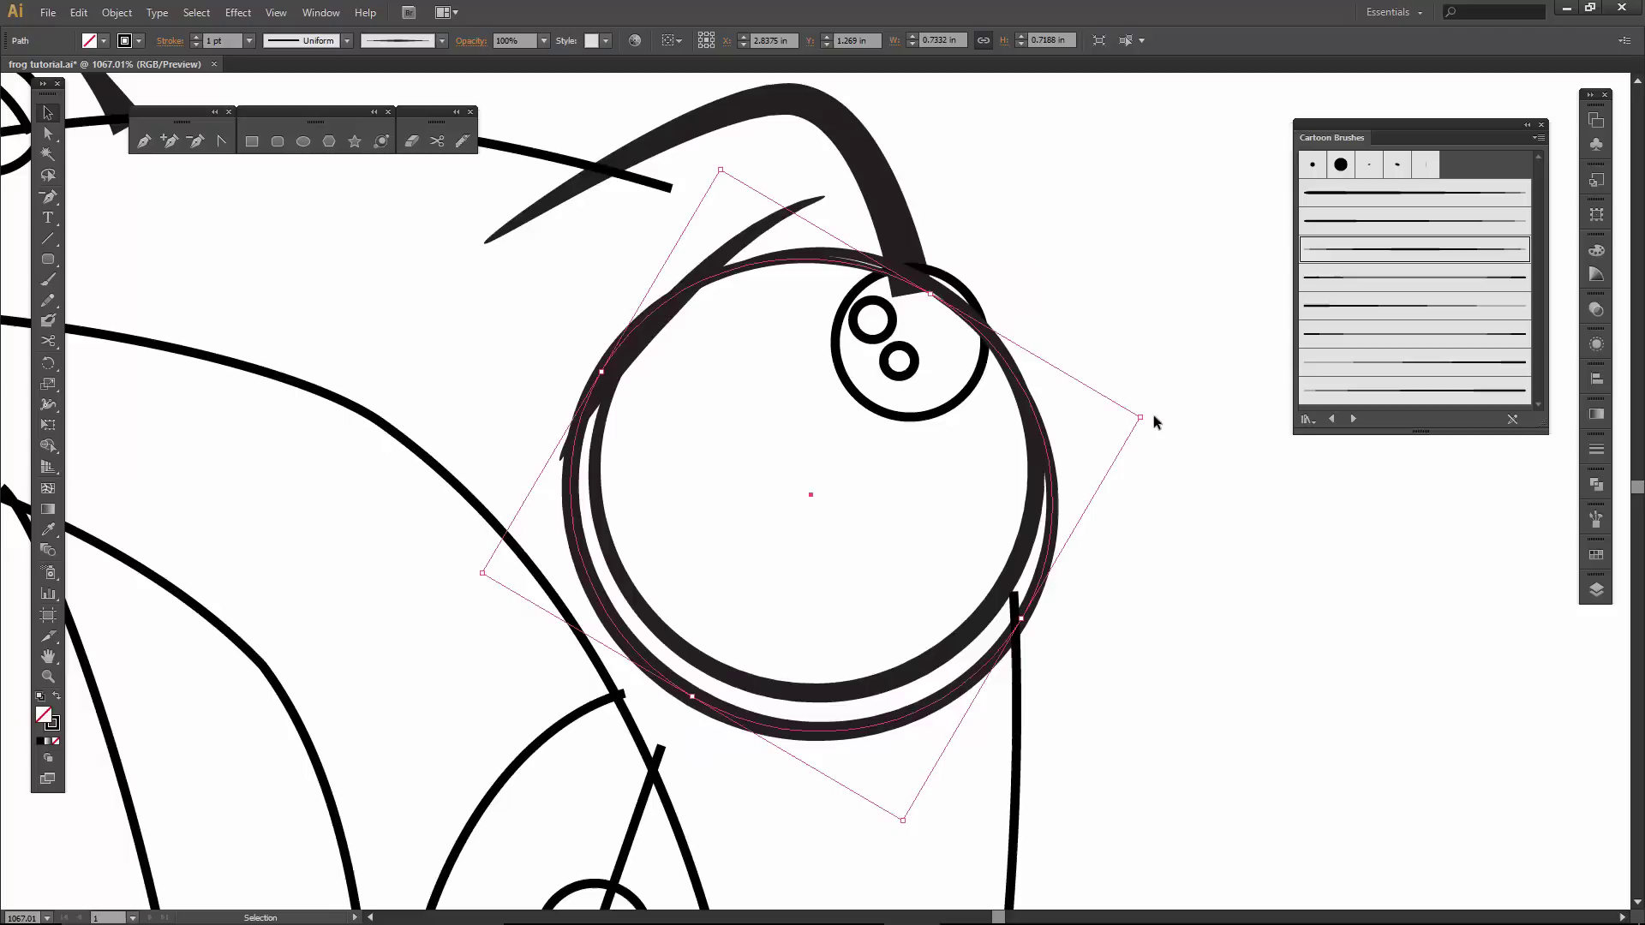
{"action": "left_click", "coordinate": [1193, 587]}
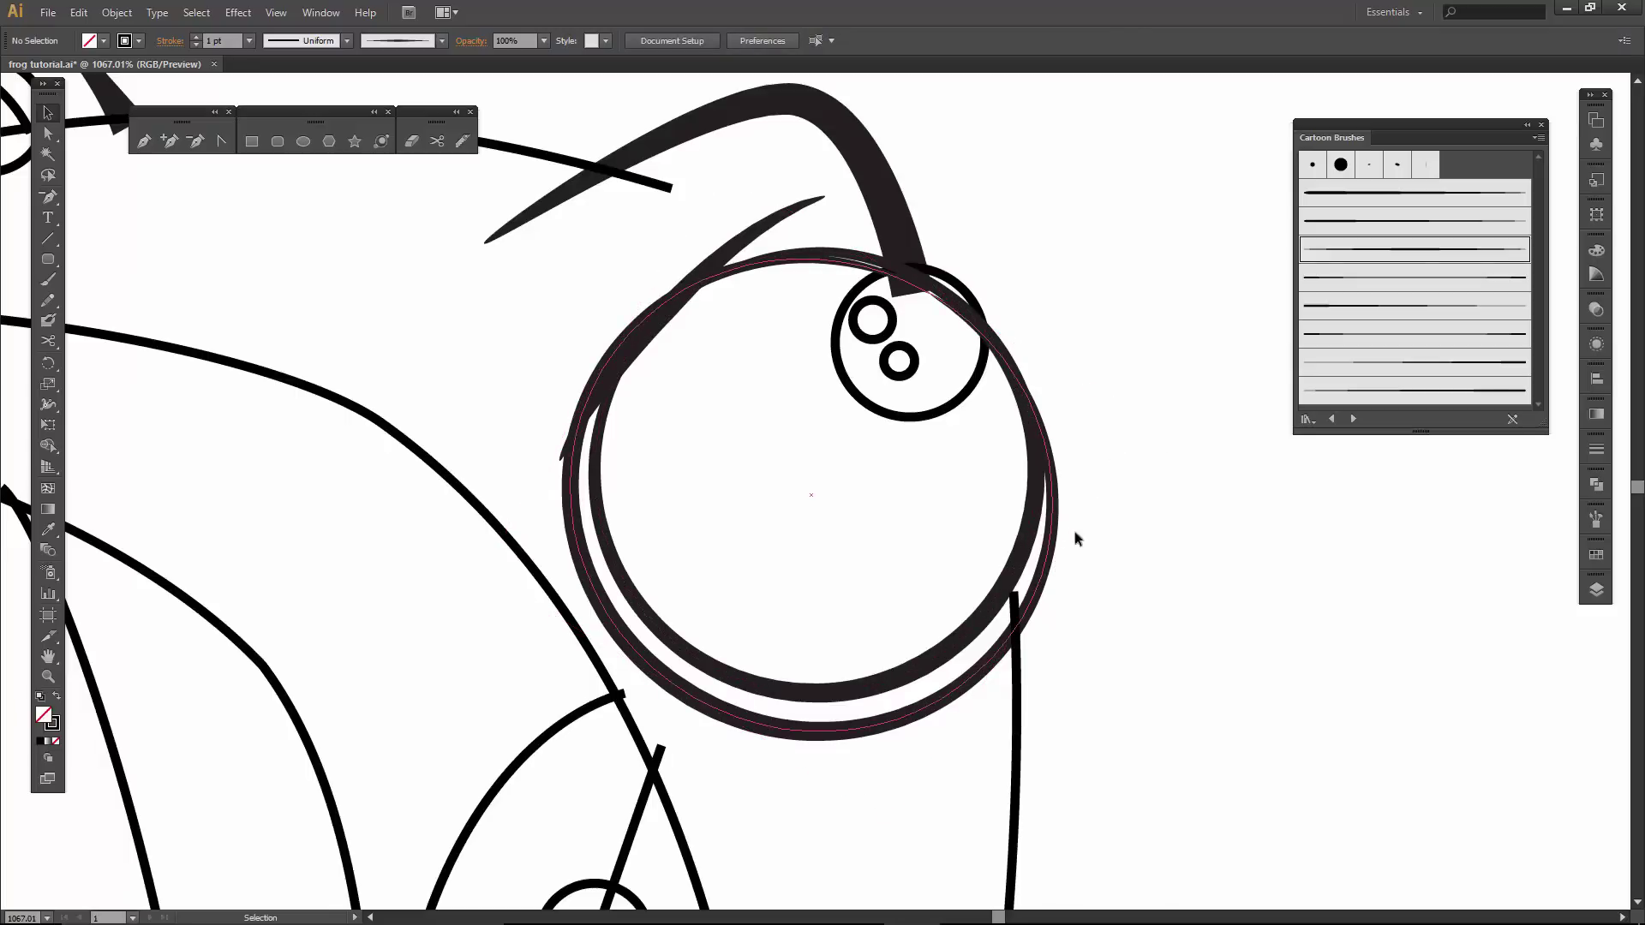
Set the outer eye circle's stroke weight to 0.5 pt.
{"action": "left_click", "coordinate": [249, 41]}
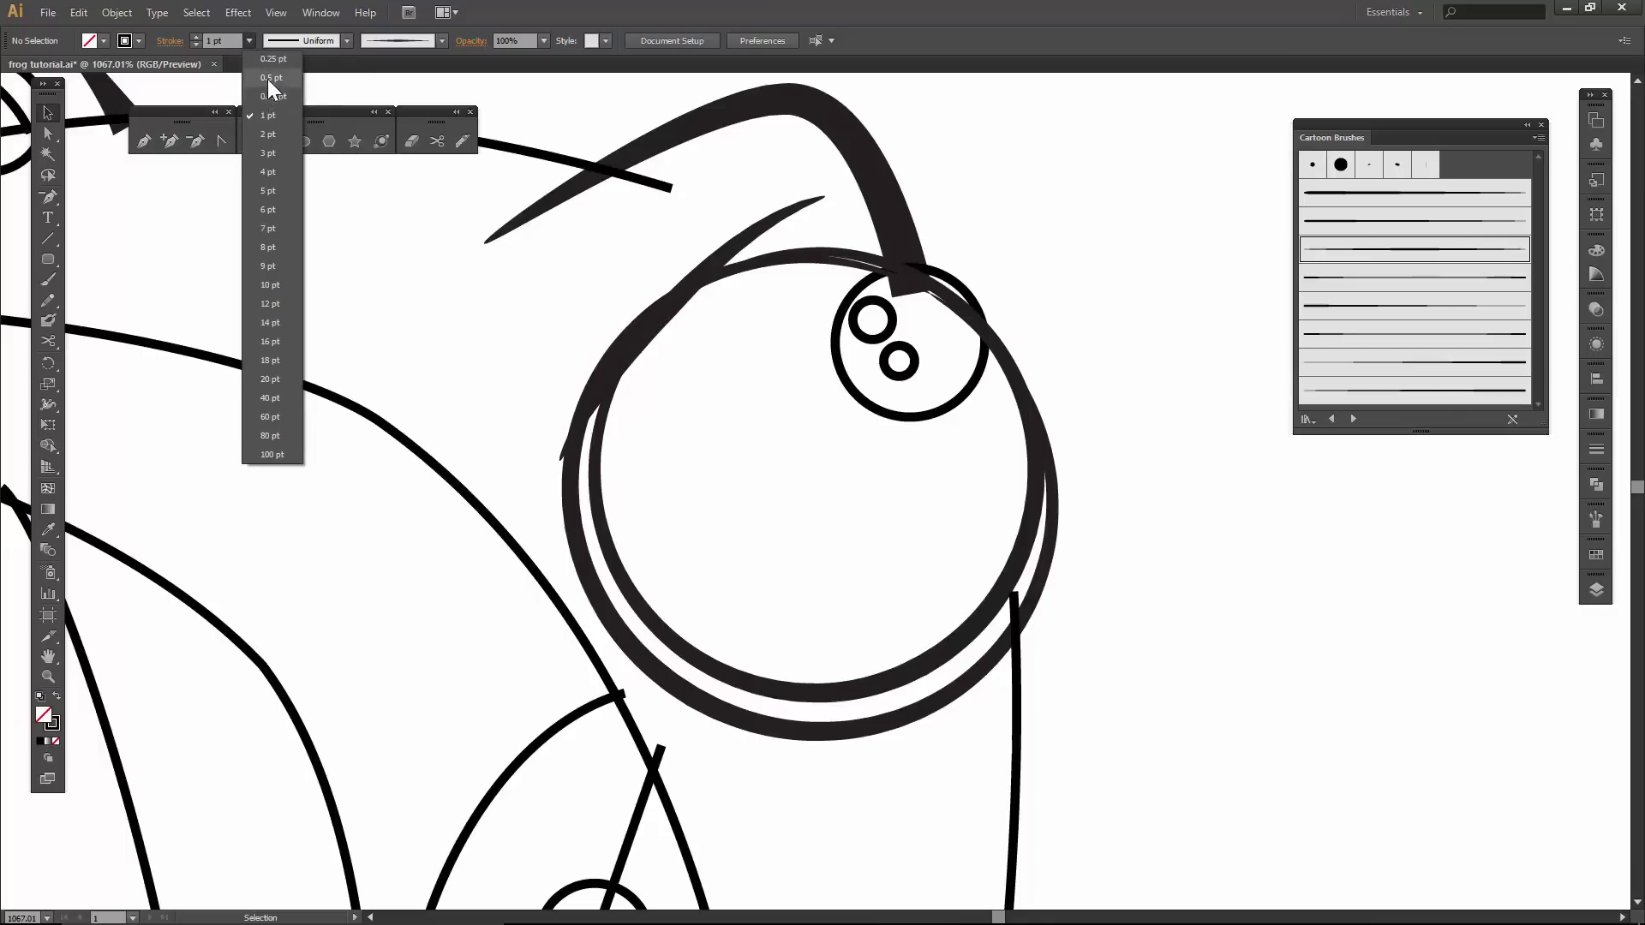
{"action": "left_click", "coordinate": [267, 79]}
{"action": "left_click", "coordinate": [565, 504]}
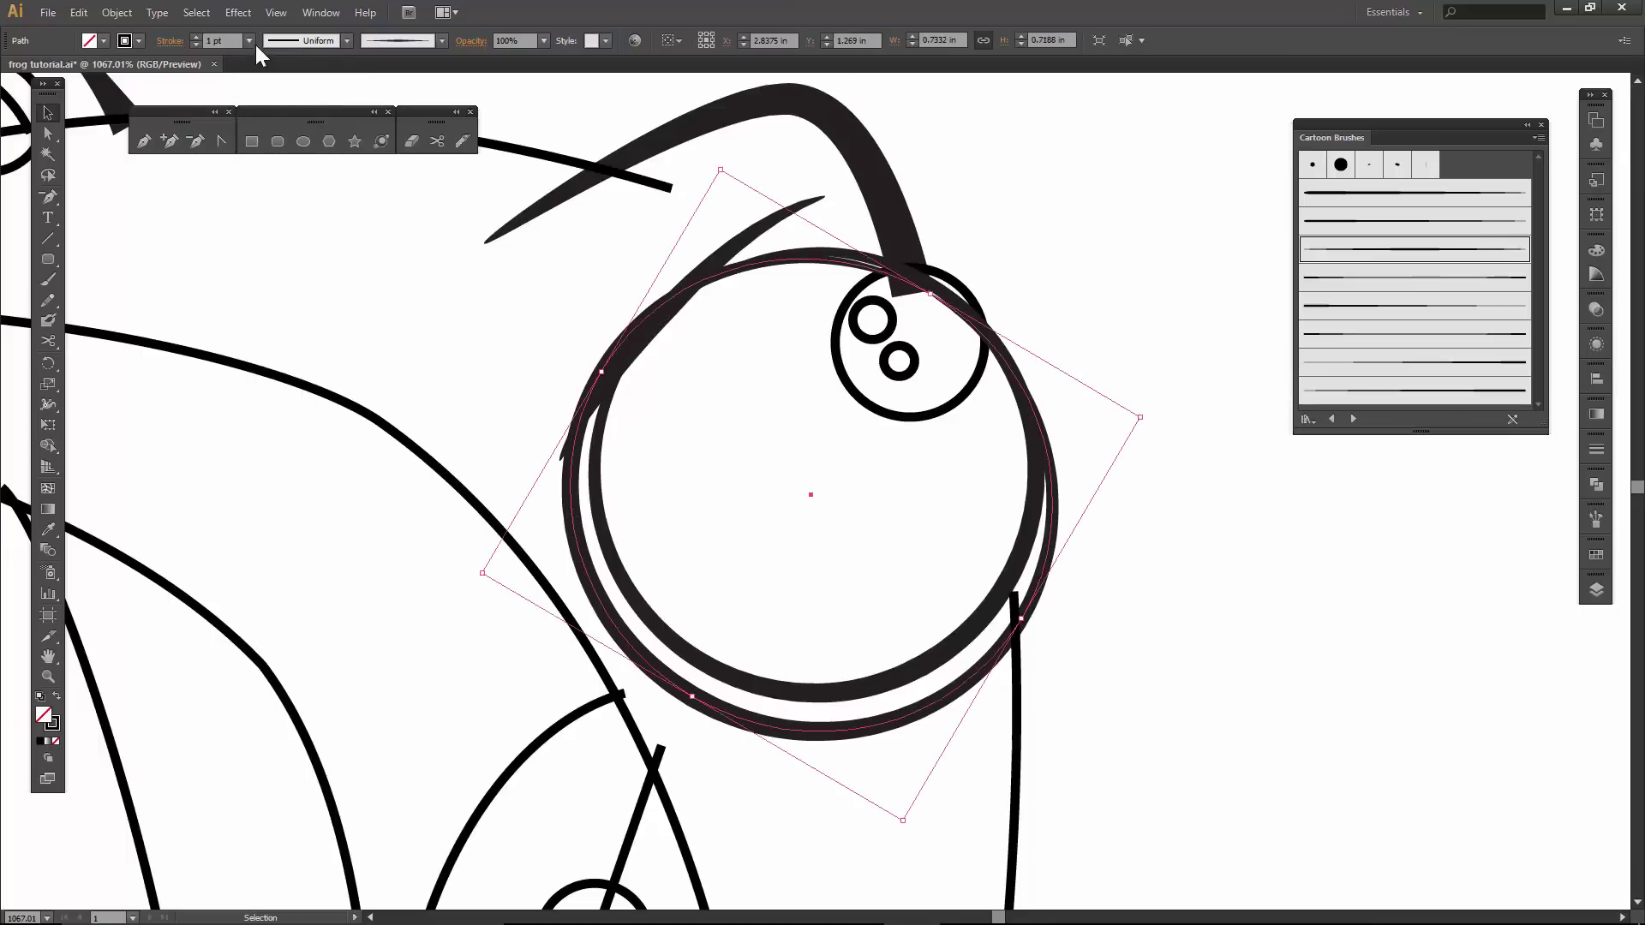
{"action": "left_click", "coordinate": [250, 40]}
{"action": "left_click", "coordinate": [261, 81]}
{"action": "left_click", "coordinate": [408, 305]}
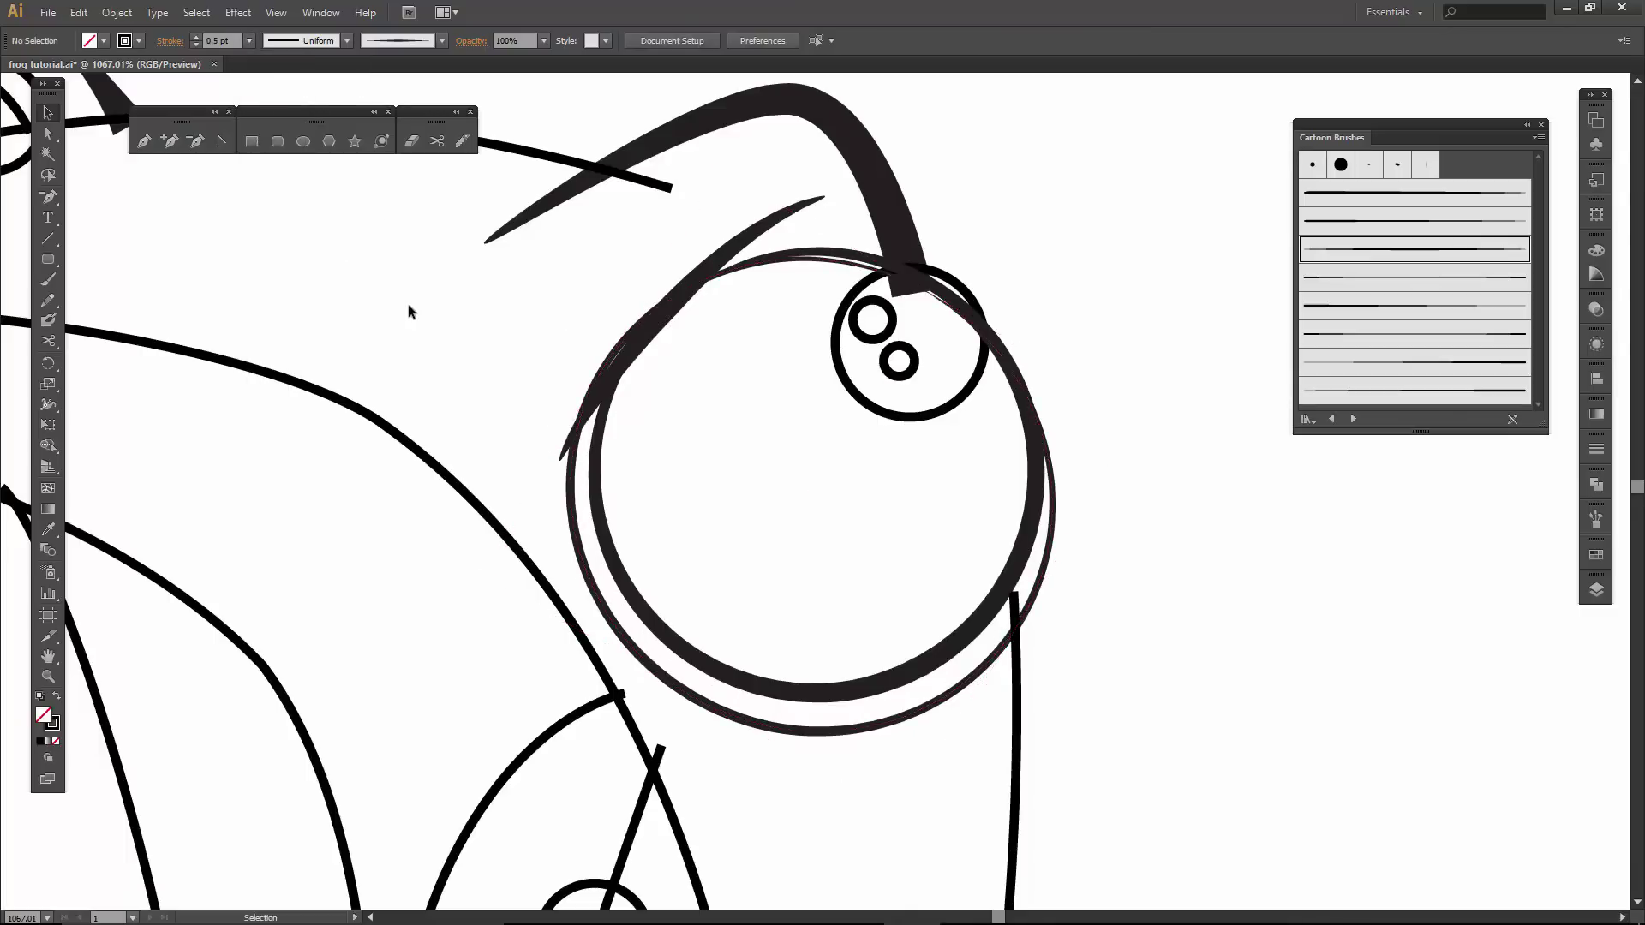
Drag the thin arc's lower end onto the outer eye circle.
{"action": "key", "text": "a"}
{"action": "left_click", "coordinate": [561, 461]}
{"action": "left_click_drag", "start_coordinate": [558, 467], "coordinate": [570, 423]}
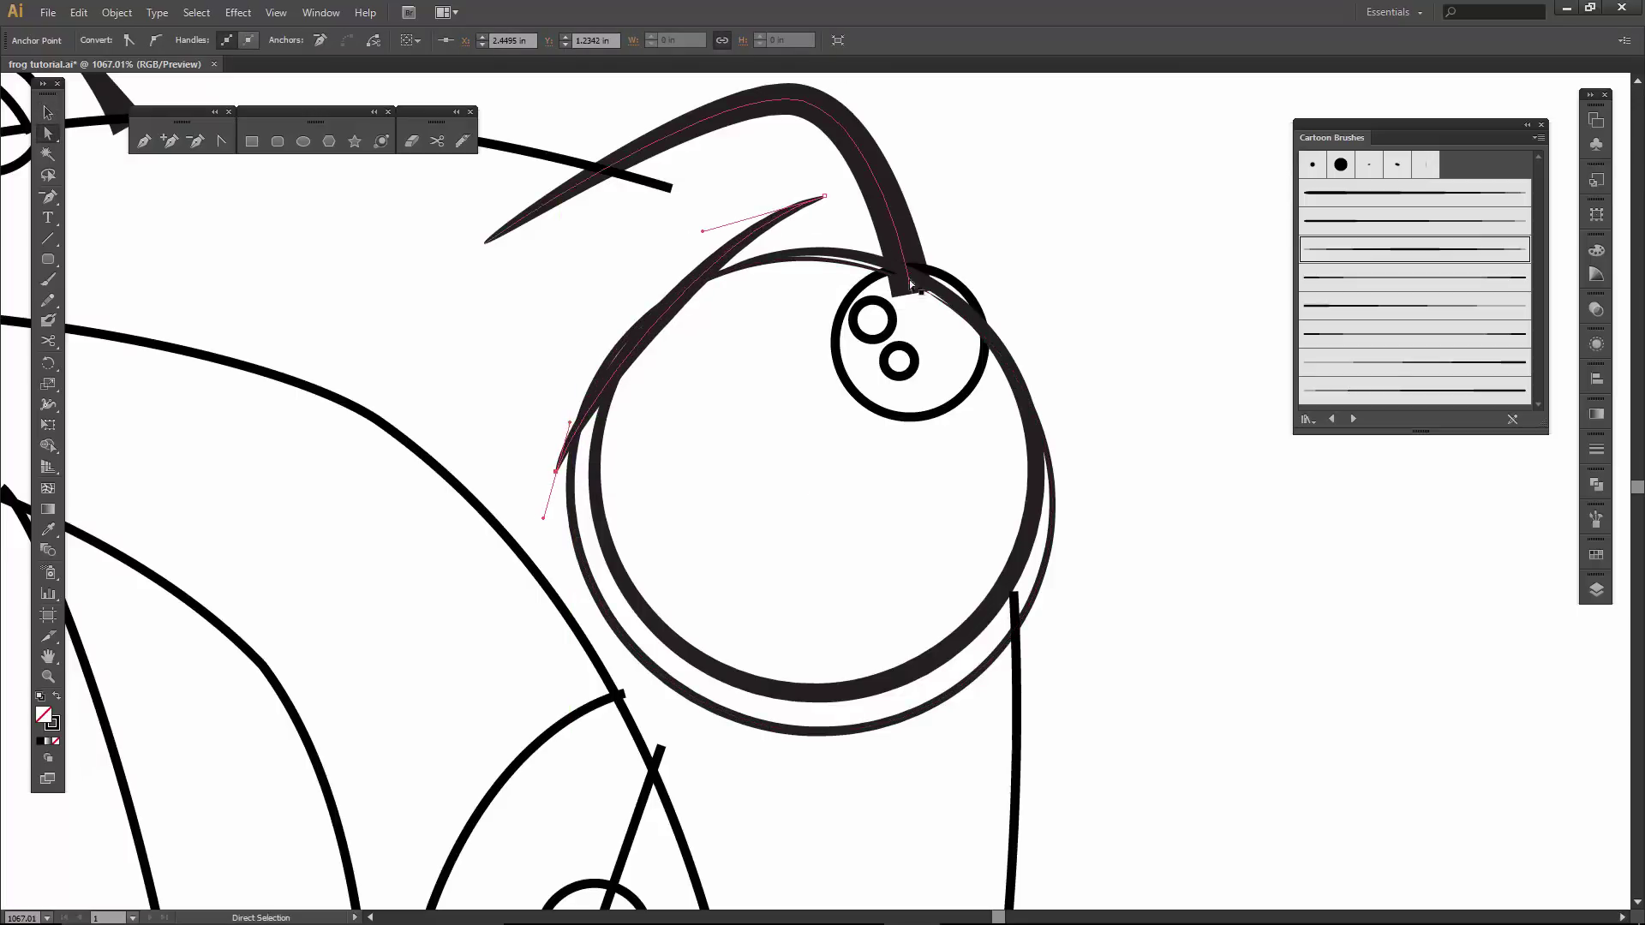
Switch the arc over the left eye to the fourth cartoon brush.
{"action": "left_click_drag", "start_coordinate": [665, 445], "coordinate": [806, 253]}
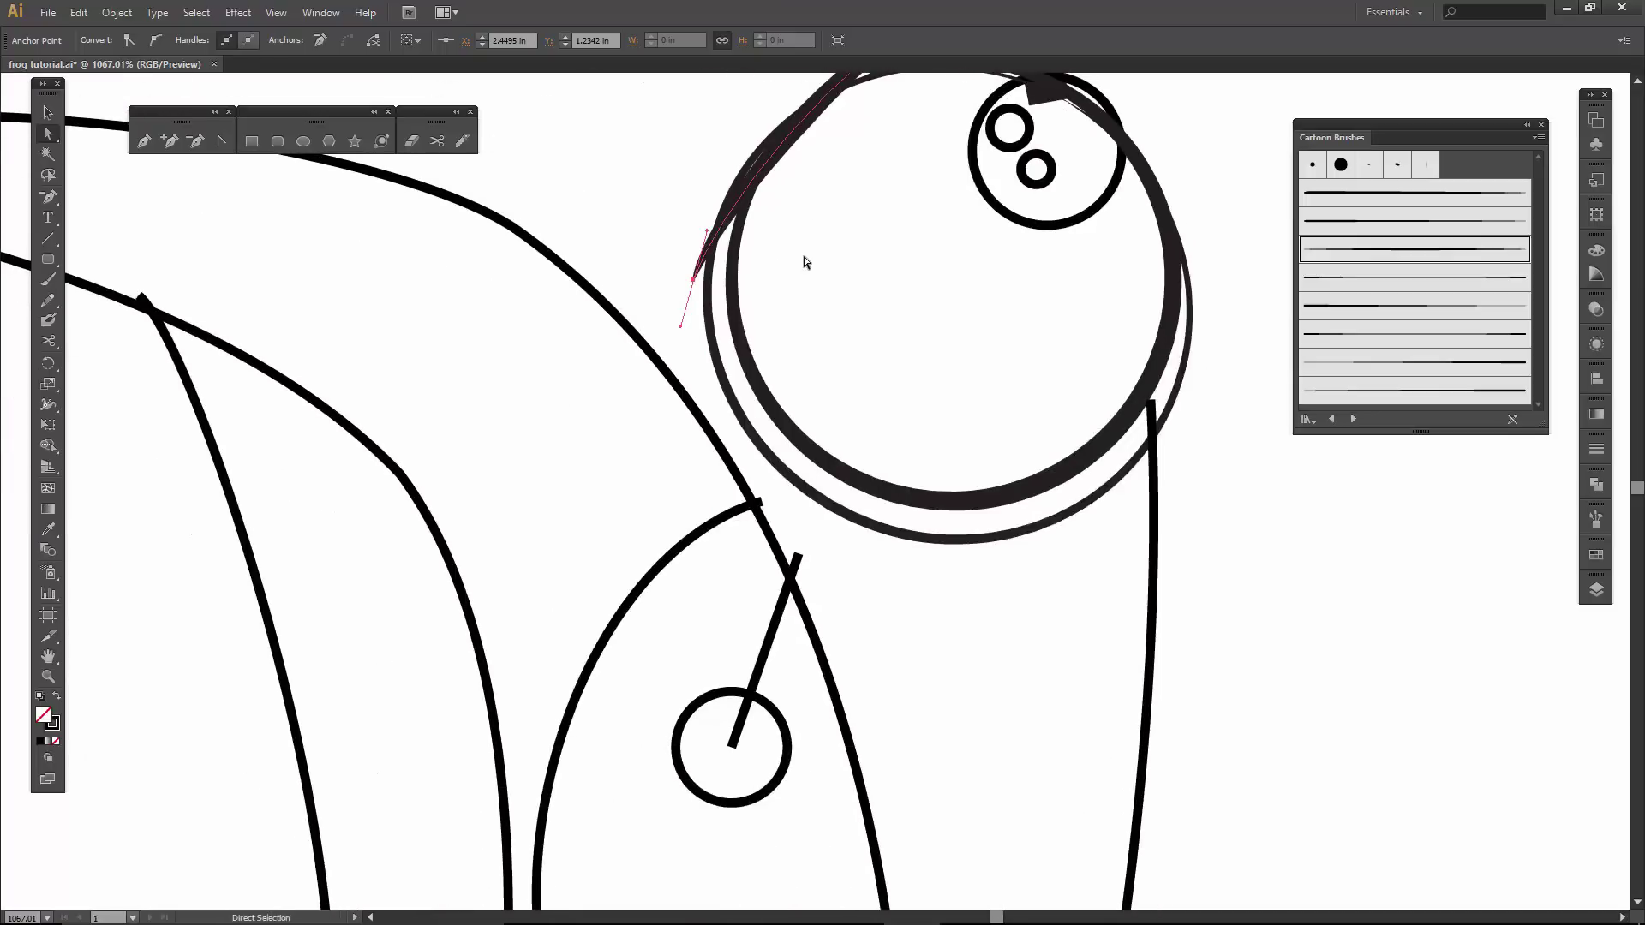
{"action": "key", "text": "ctrl+minus"}
{"action": "key", "text": "ctrl+minus"}
{"action": "key", "text": "ctrl+minus"}
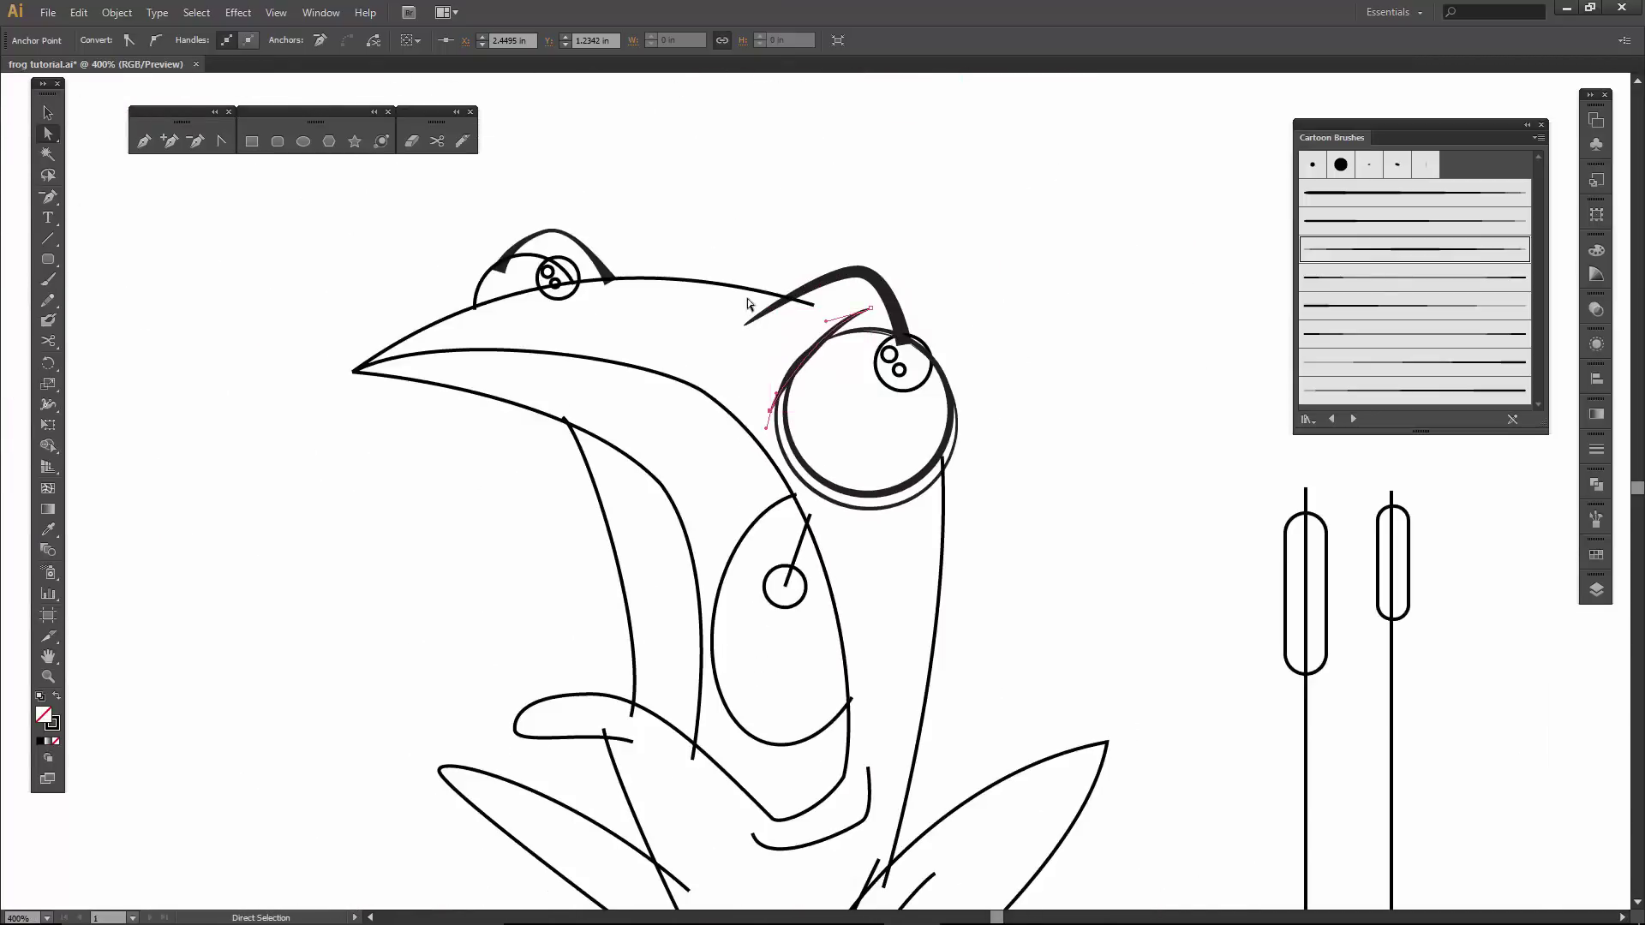
{"action": "key", "text": "v"}
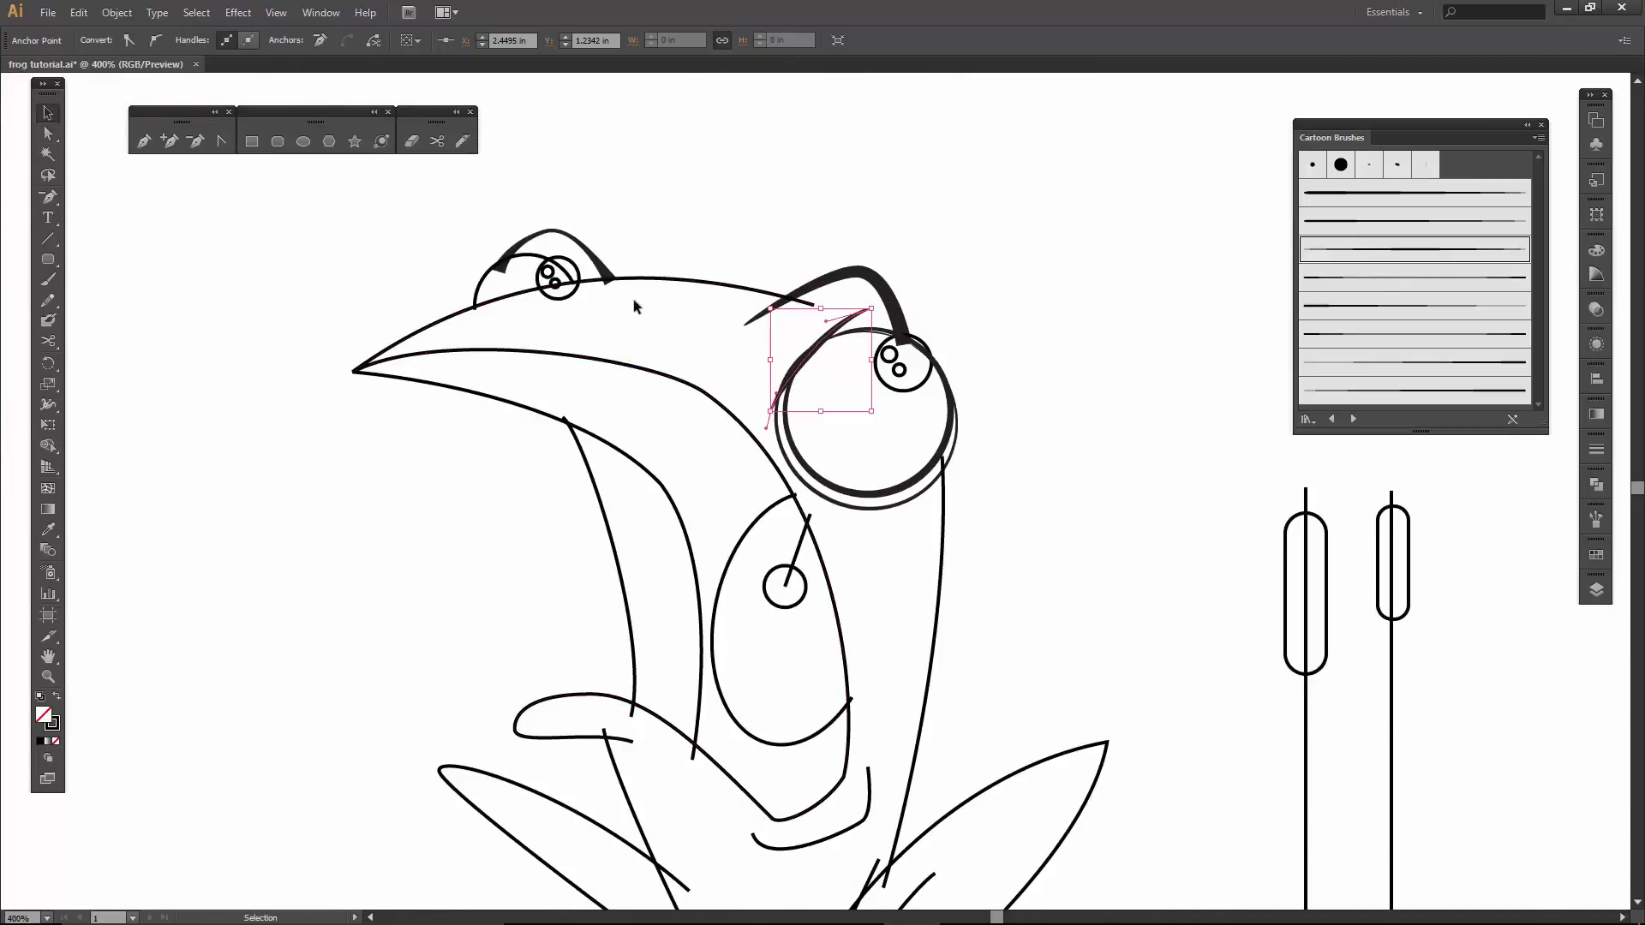
{"action": "left_click", "coordinate": [534, 259]}
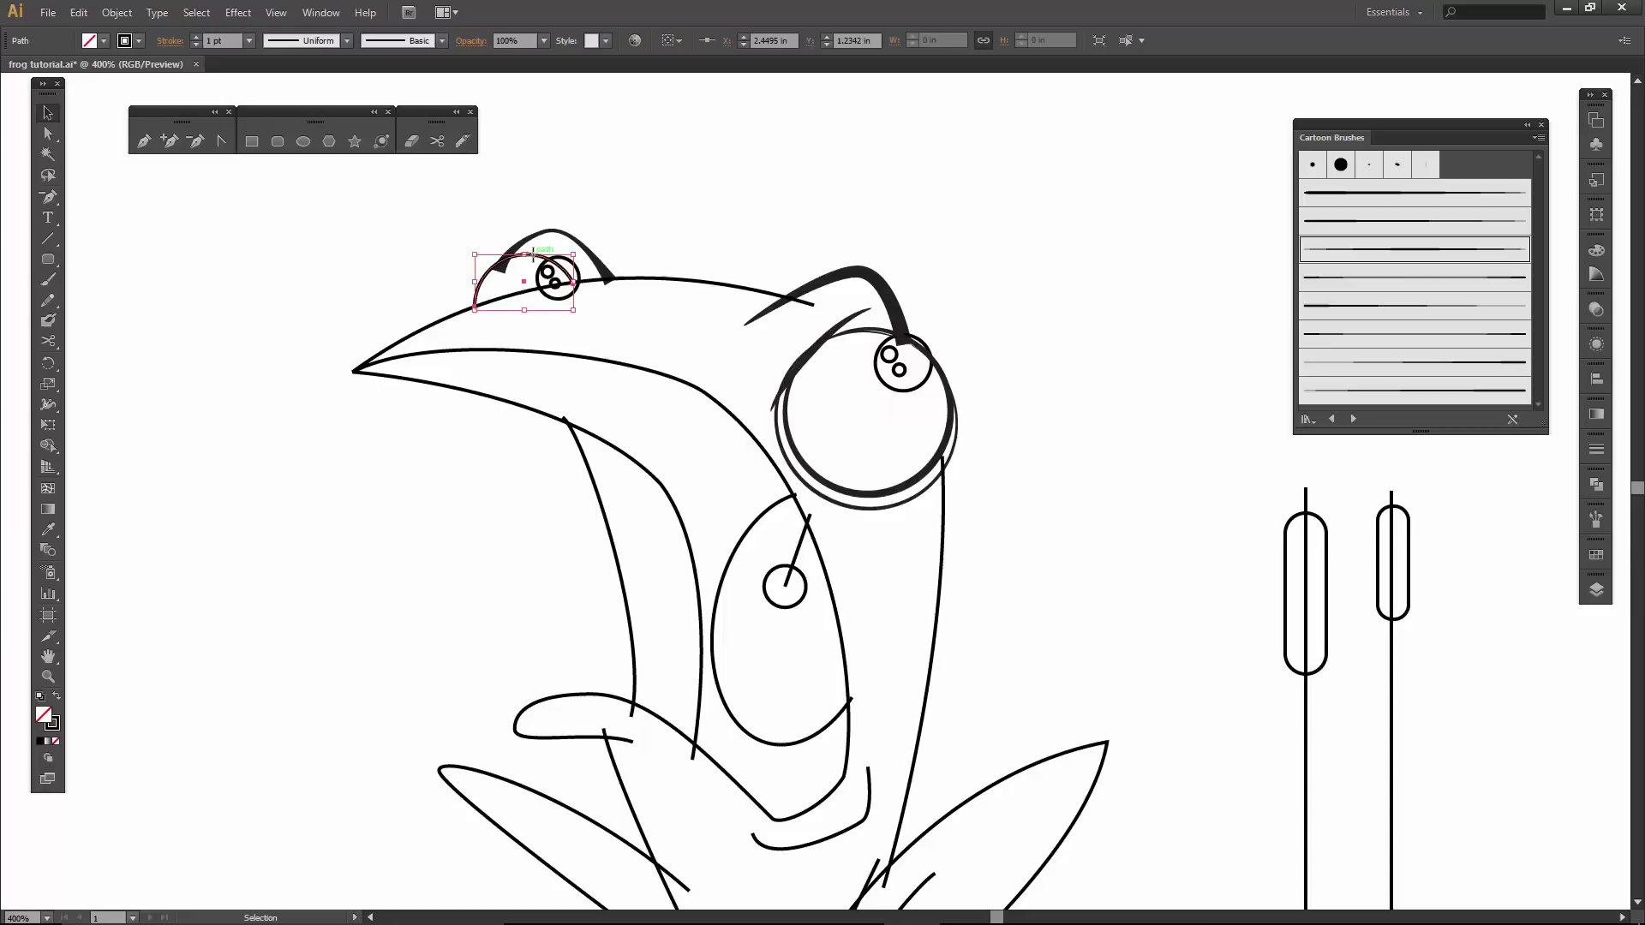
{"action": "left_click", "coordinate": [1396, 250]}
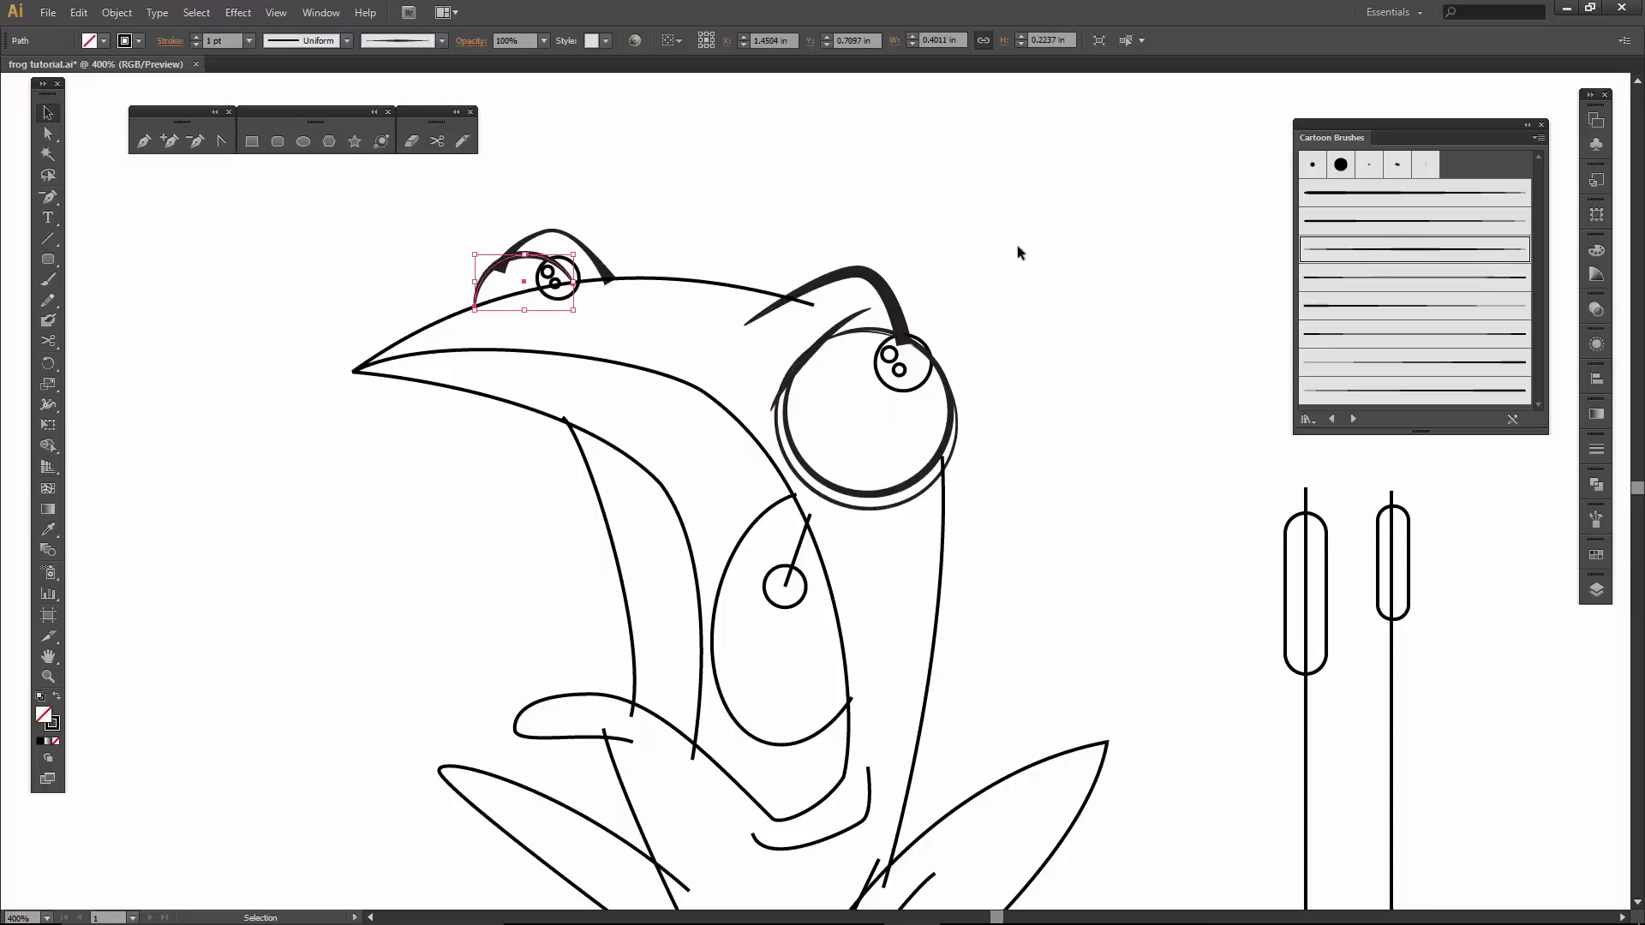
{"action": "left_click", "coordinate": [1405, 277]}
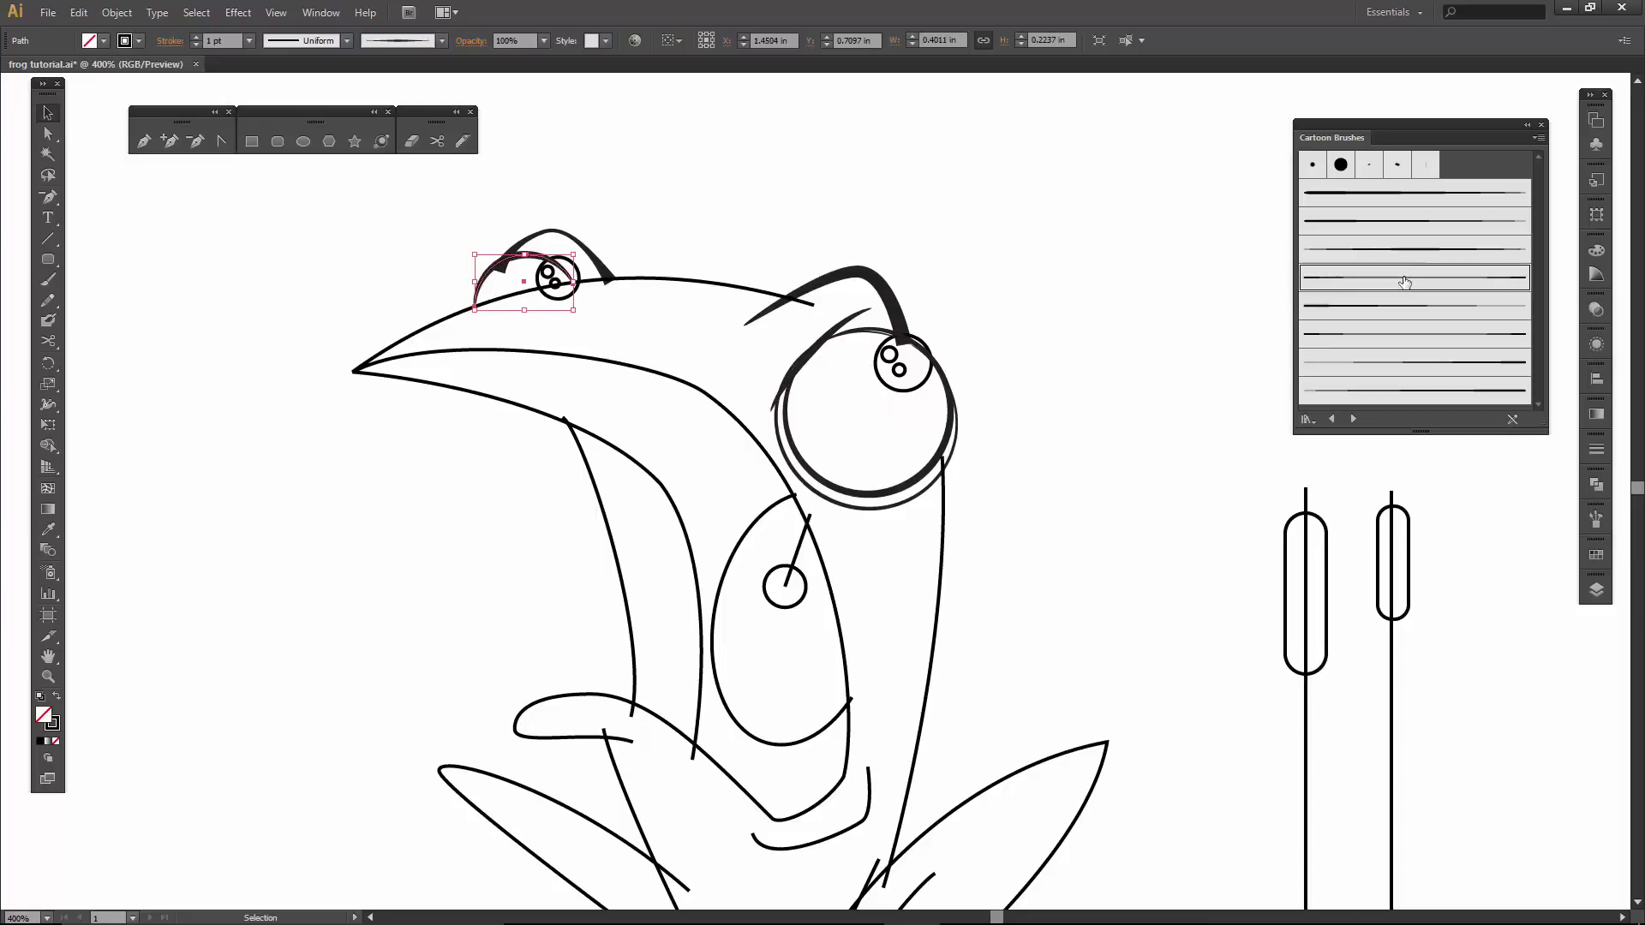
{"action": "left_click", "coordinate": [758, 192]}
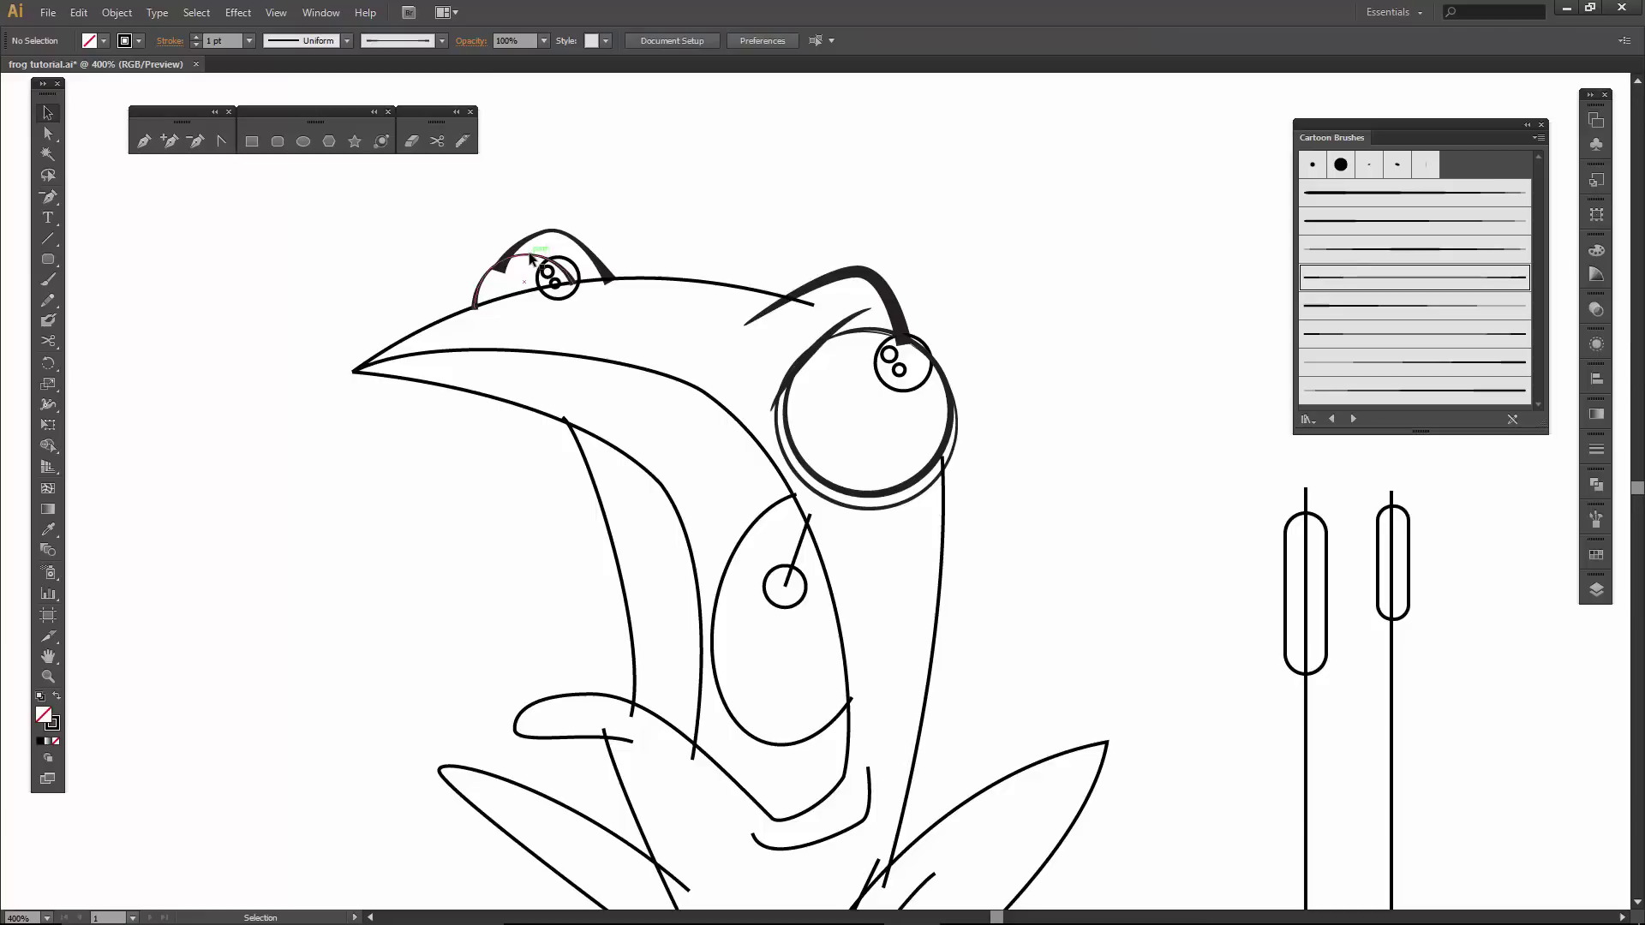
Try moving the right arc's end point, then undo it and zoom back out.
{"action": "key", "text": "z"}
{"action": "left_click_drag", "start_coordinate": [431, 227], "coordinate": [656, 353]}
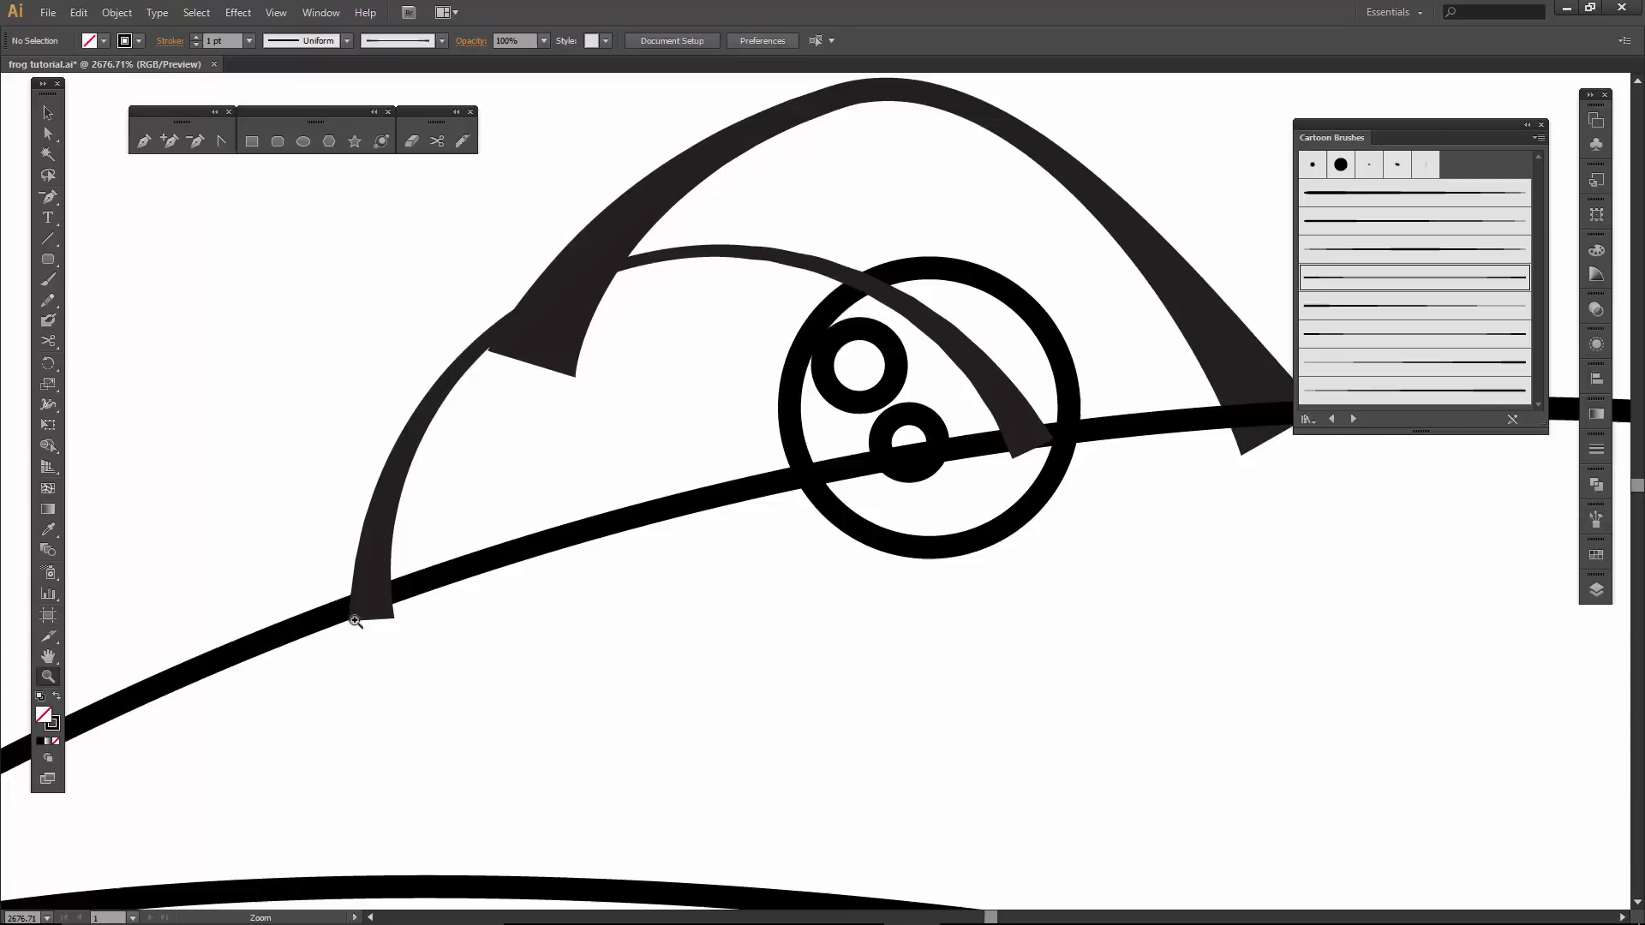
{"action": "left_click_drag", "start_coordinate": [716, 456], "coordinate": [493, 431]}
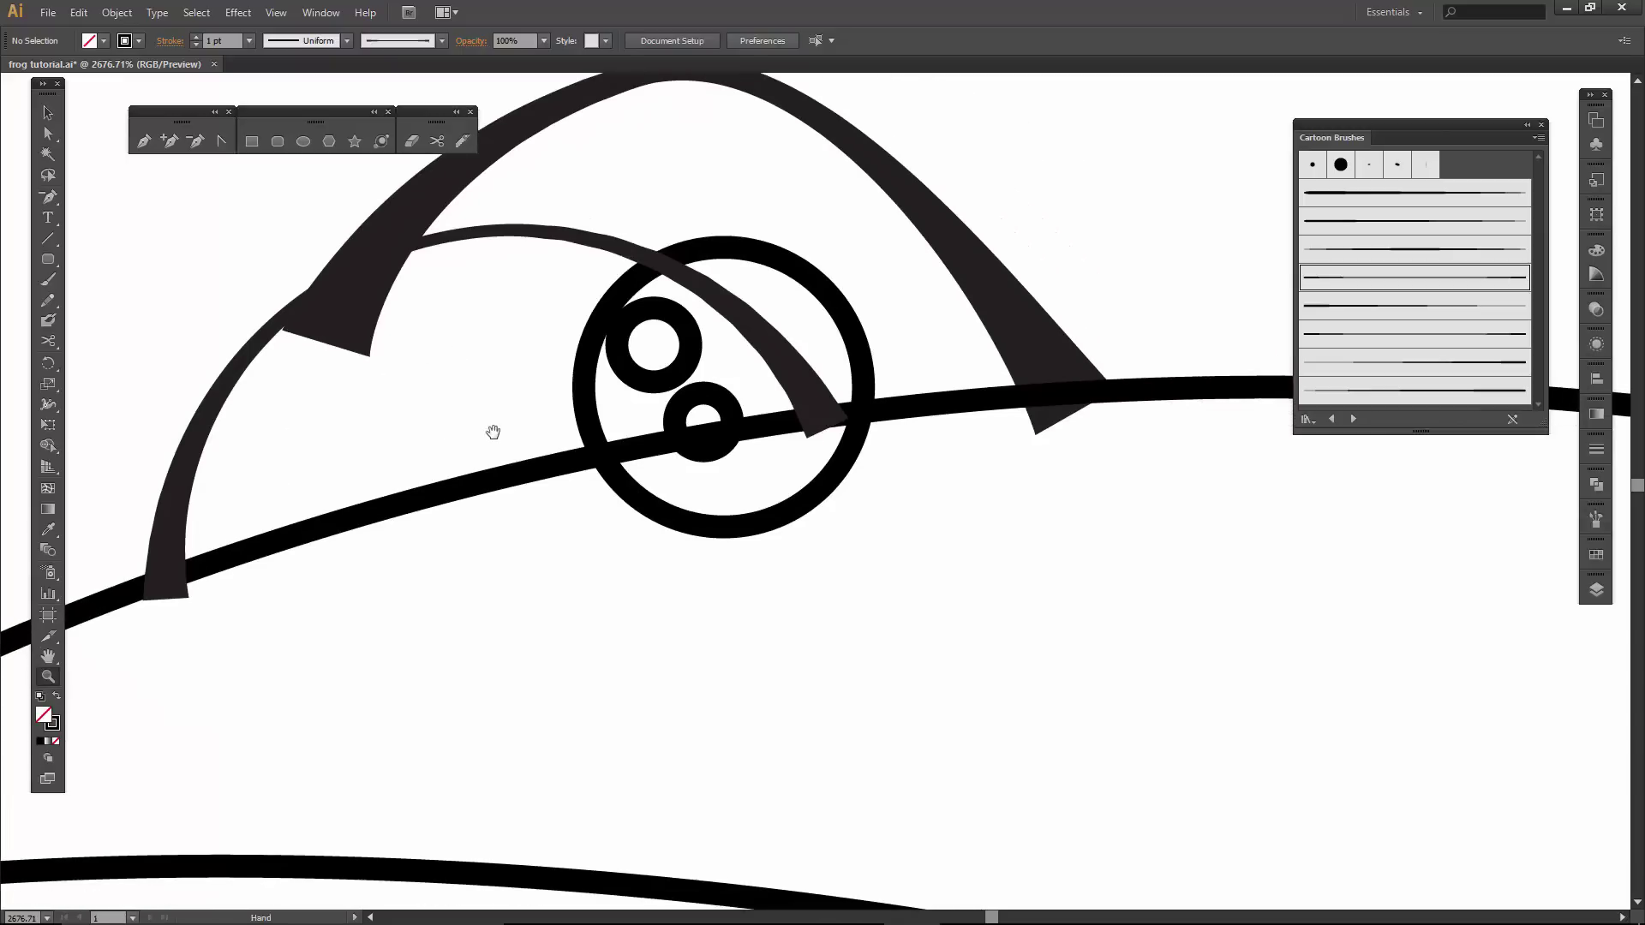
{"action": "key", "text": "a"}
{"action": "left_click", "coordinate": [1057, 366]}
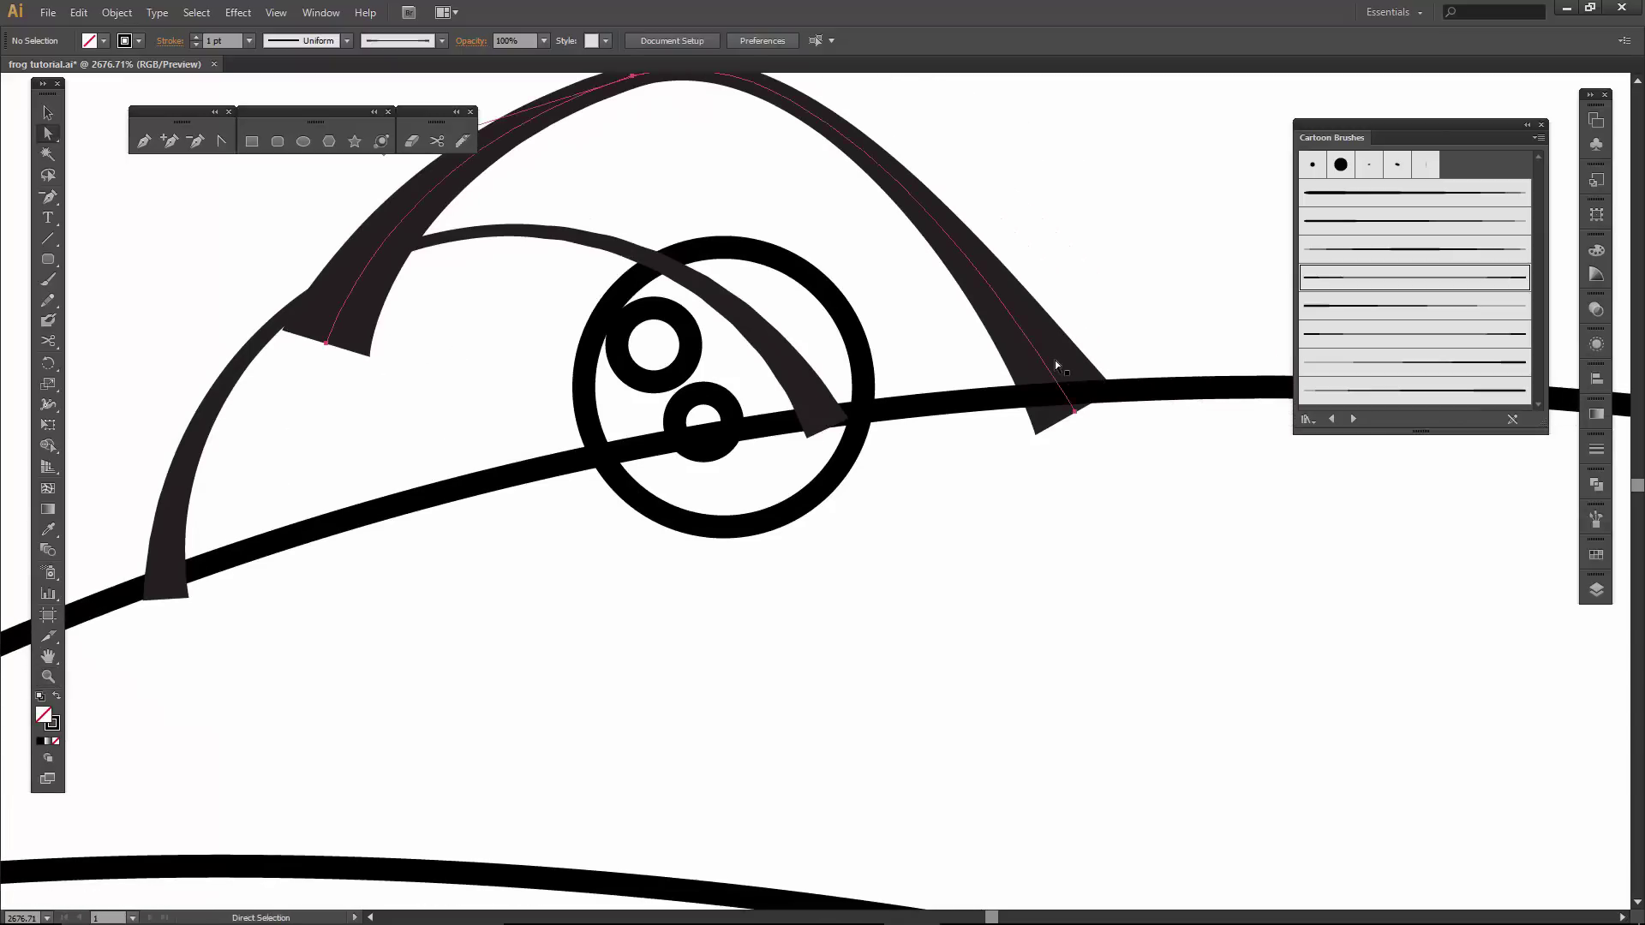
{"action": "mouse_move", "coordinate": [1073, 411]}
{"action": "left_mouse_down"}
{"action": "mouse_move", "coordinate": [1088, 413]}
{"action": "mouse_move", "coordinate": [1074, 390]}
{"action": "left_mouse_up"}
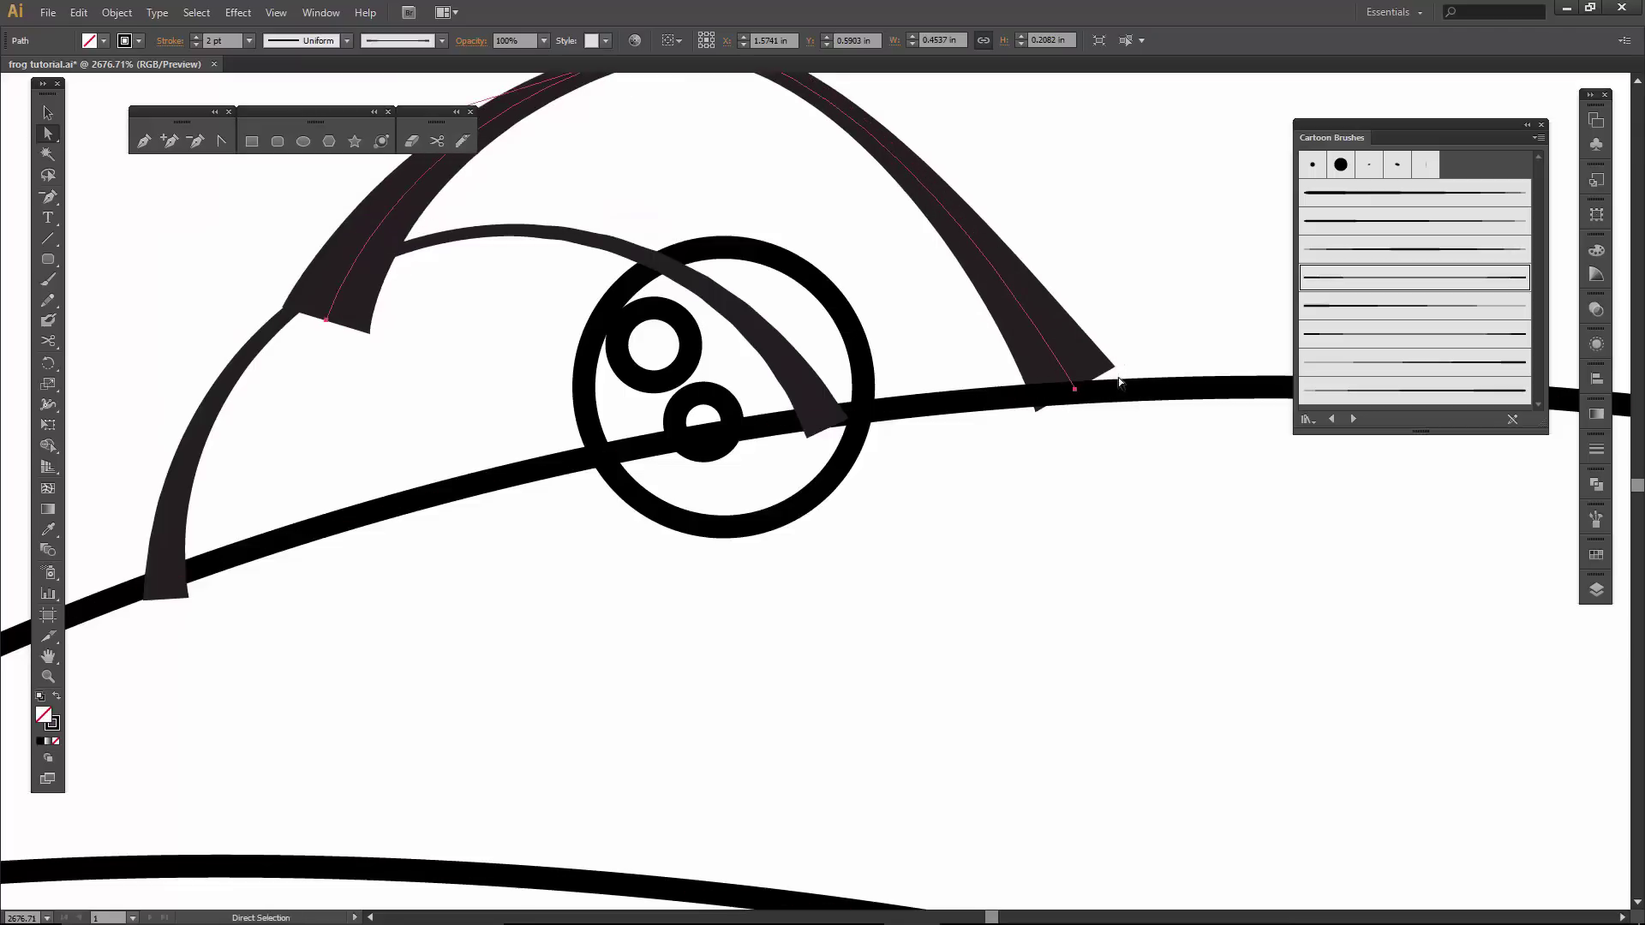
{"action": "key", "text": "ctrl+z"}
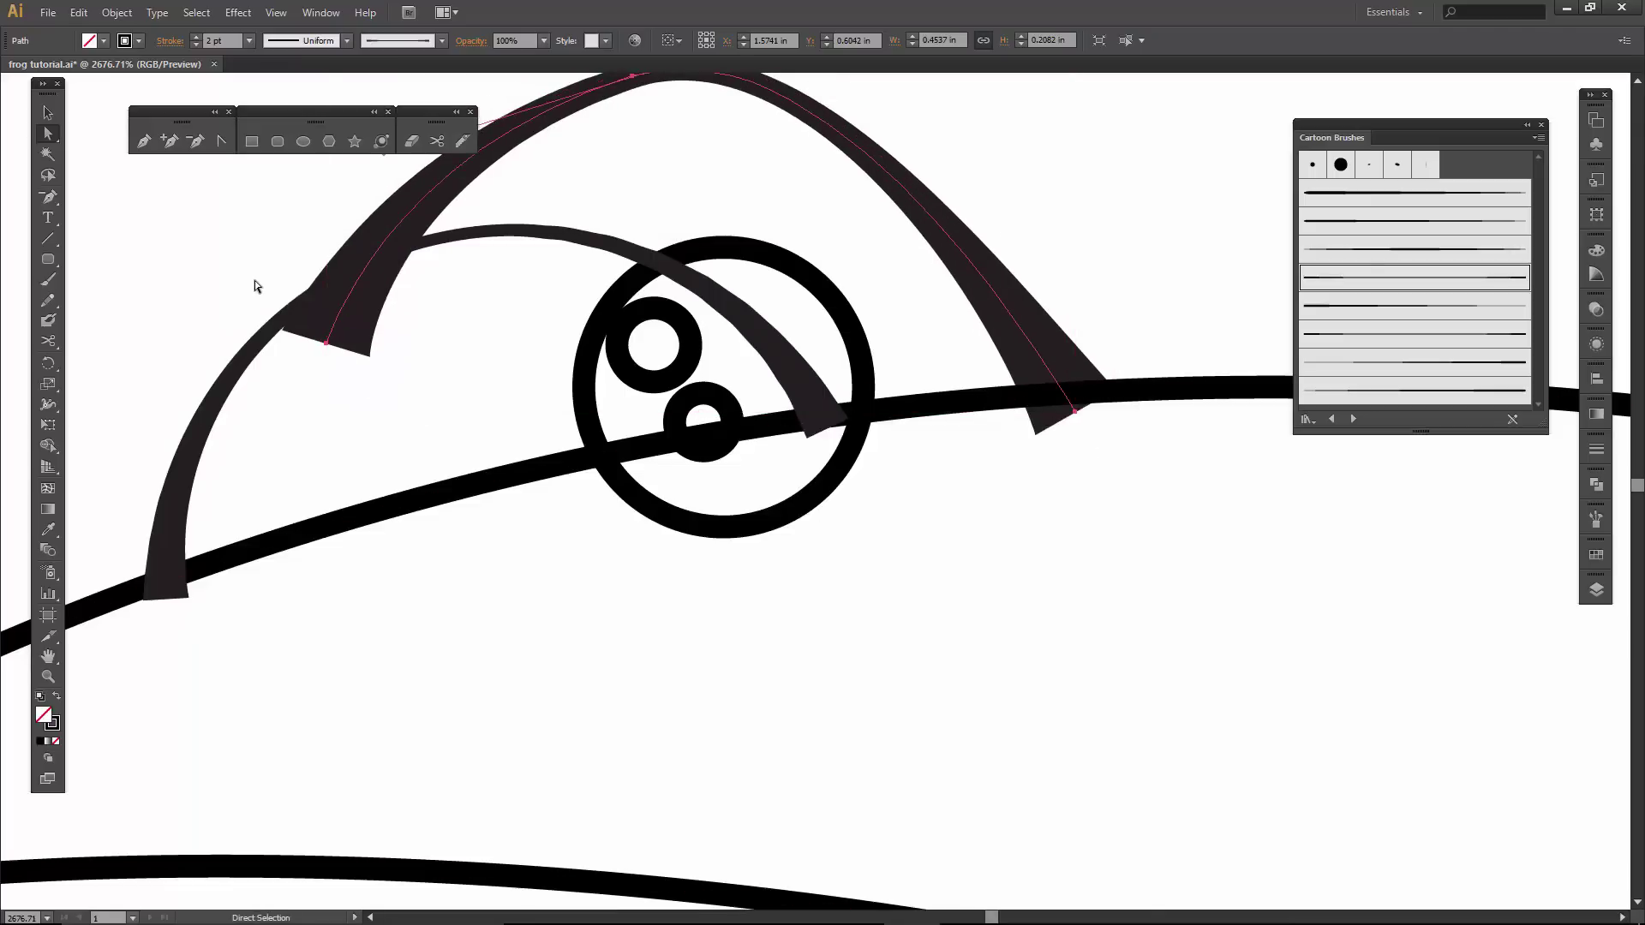
{"action": "key", "text": "ctrl+minus"}
{"action": "key", "text": "ctrl+minus"}
{"action": "key", "text": "ctrl+minus"}
{"action": "key", "text": "ctrl+minus"}
{"action": "key", "text": "ctrl+minus"}
{"action": "key", "text": "ctrl+minus"}
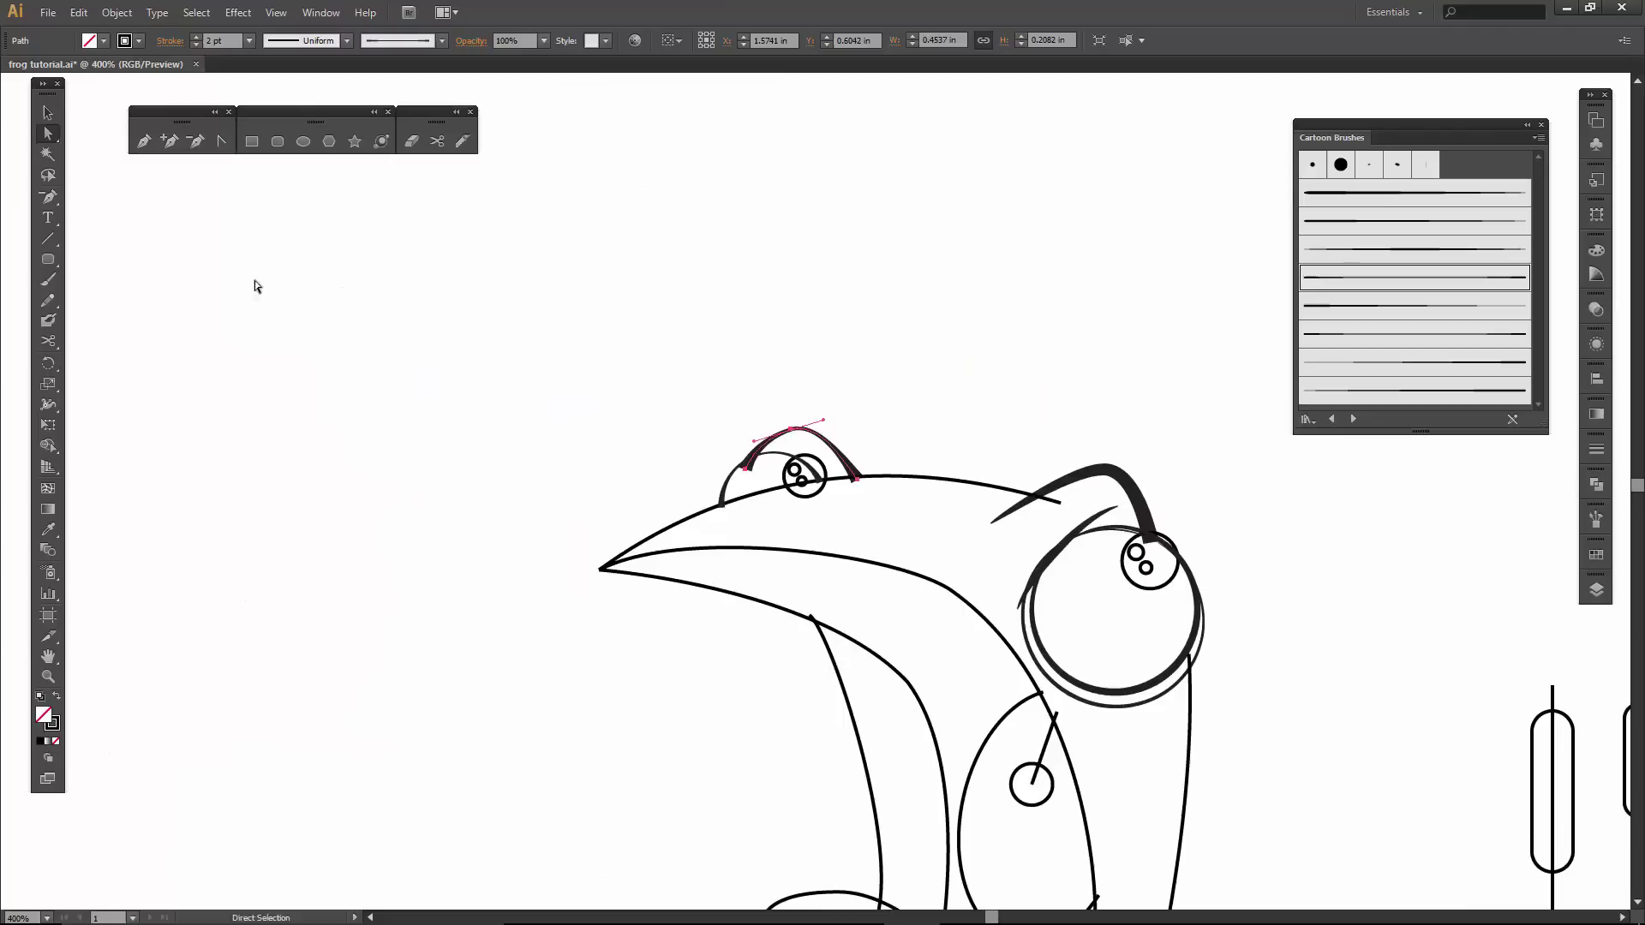
Apply Cartoon Brushes Art Brush 5 to the frog's head outline at 2 pt.
{"action": "left_click_drag", "start_coordinate": [717, 563], "coordinate": [599, 342]}
{"action": "key", "text": "v"}
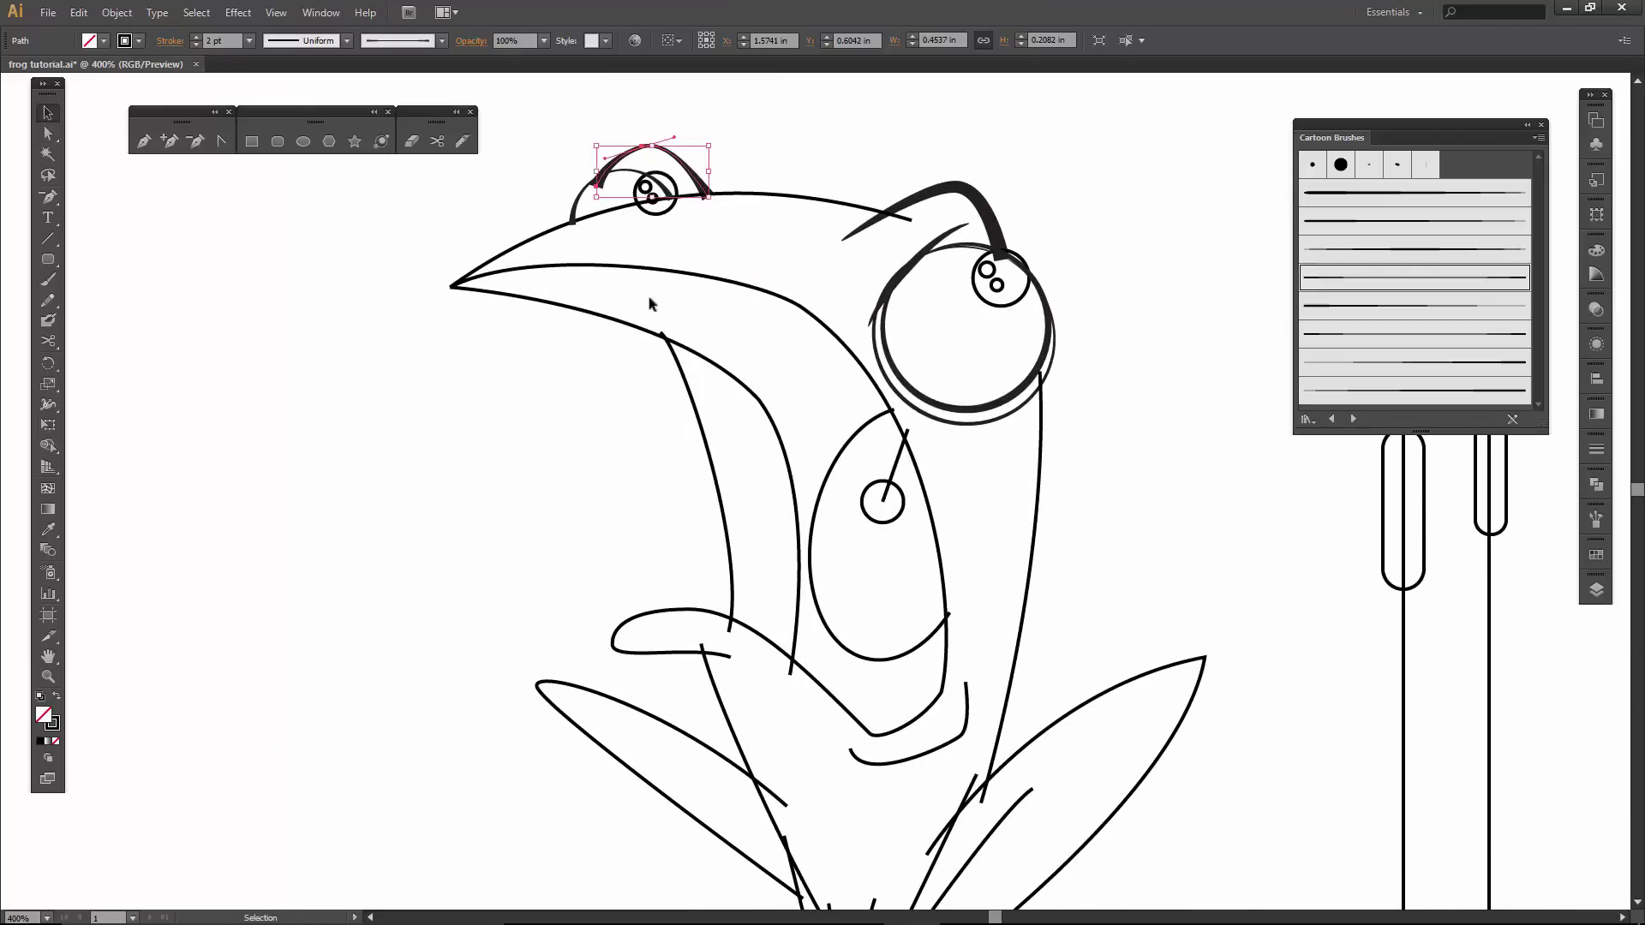
{"action": "left_click", "coordinate": [763, 196]}
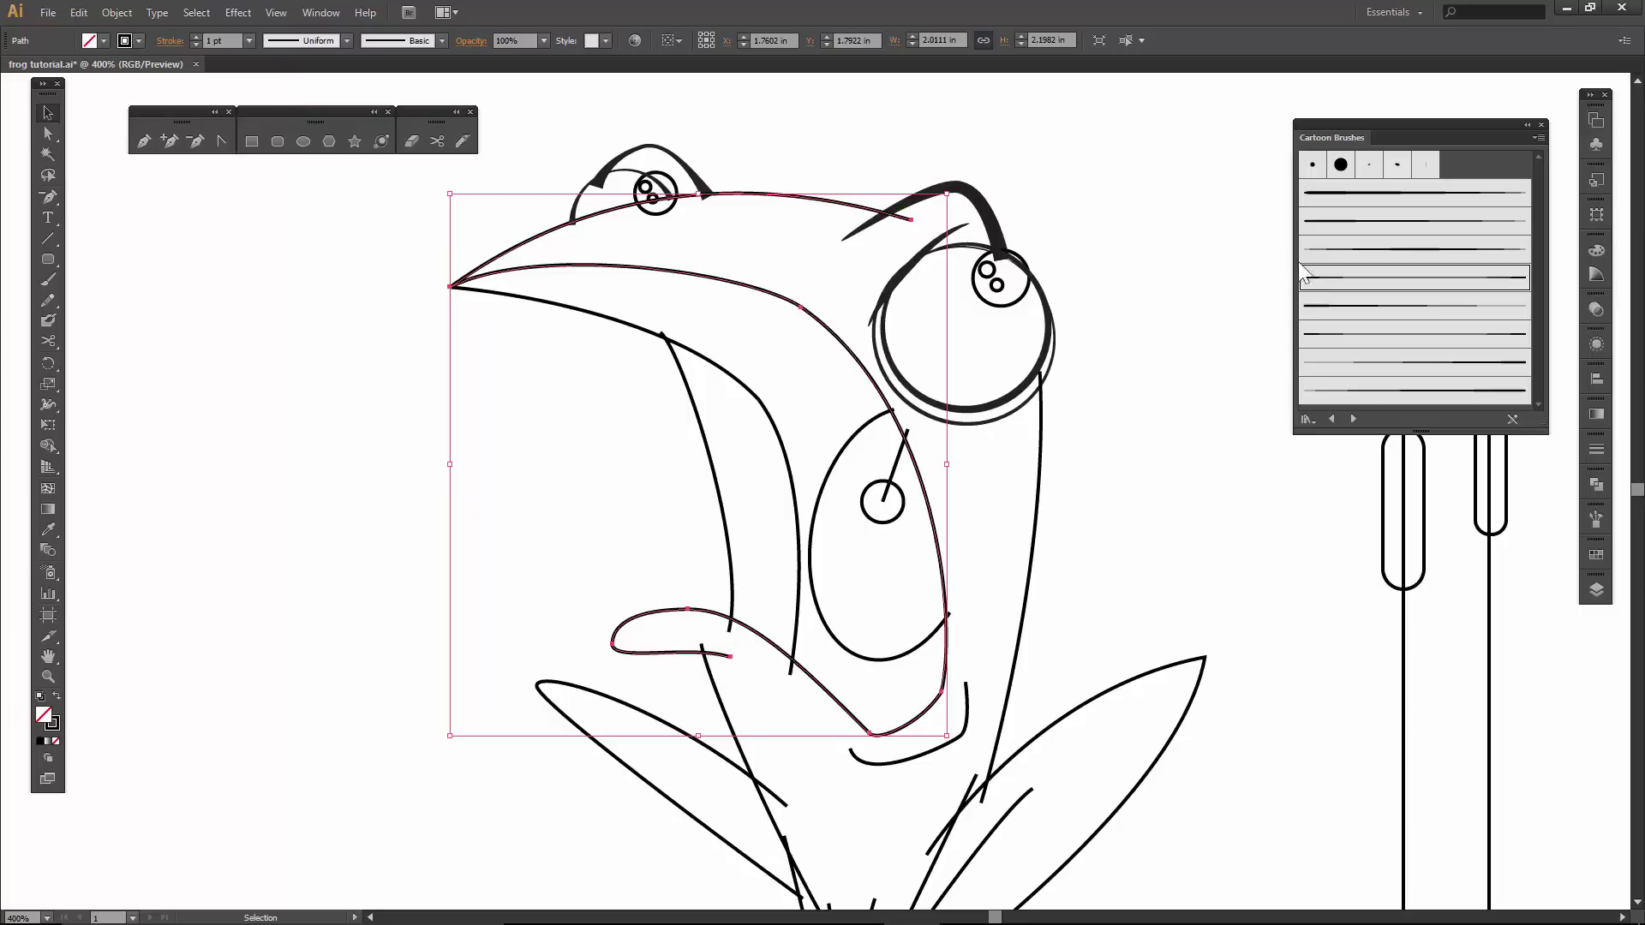
{"action": "left_click", "coordinate": [1343, 306]}
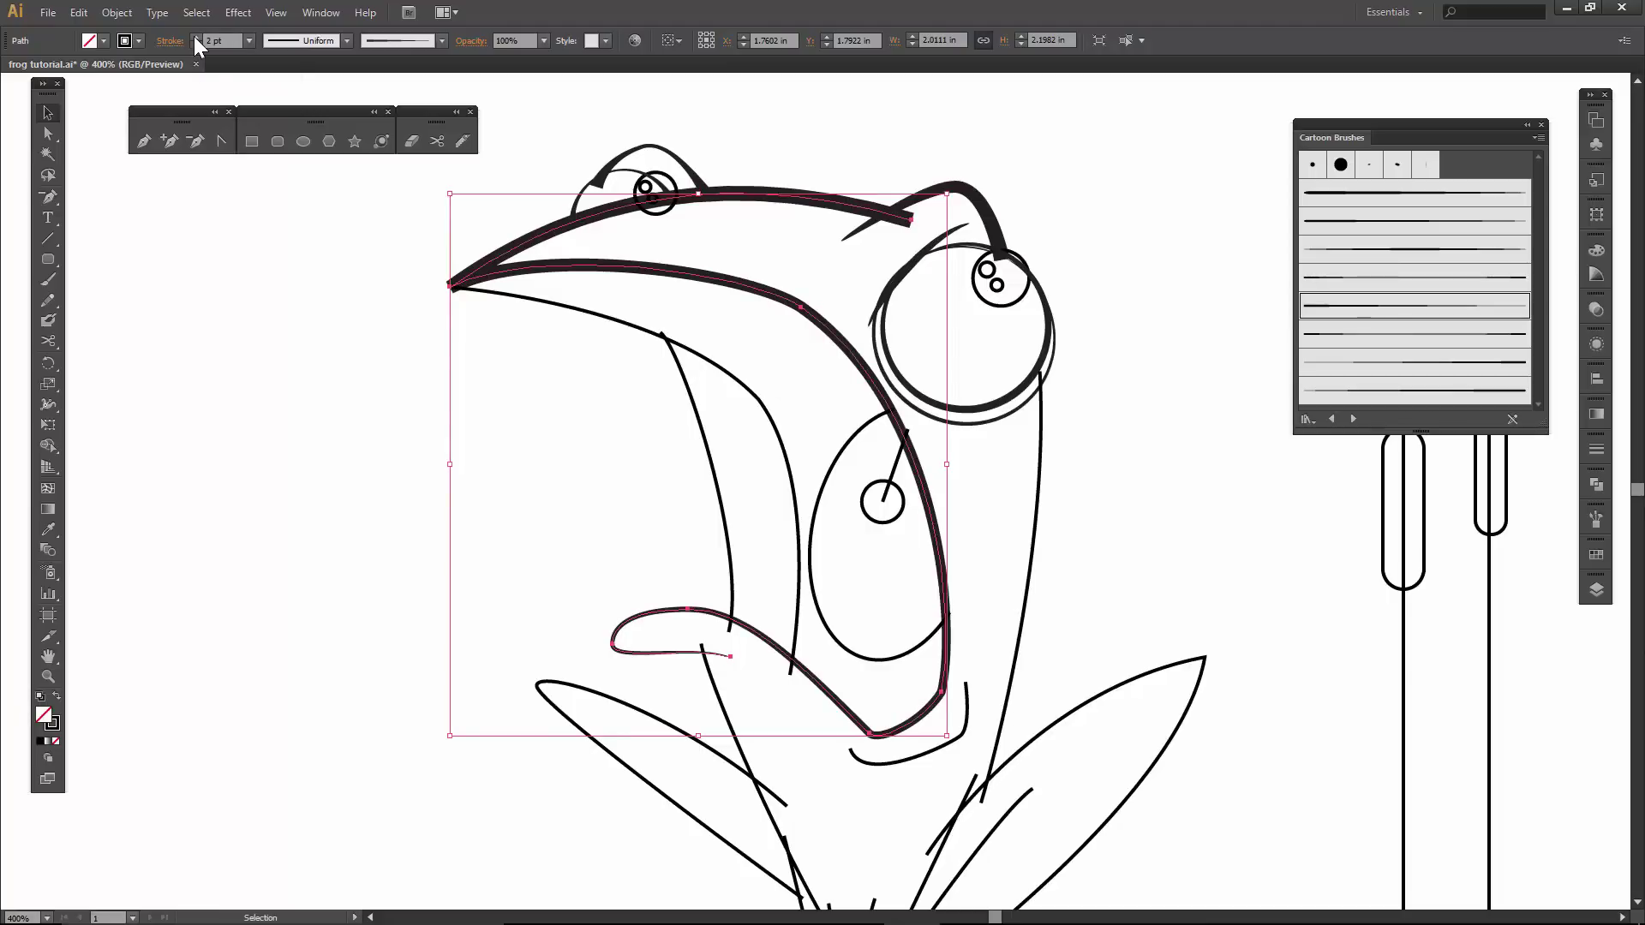
{"action": "left_click", "coordinate": [239, 308]}
Drag the beak anchor's direction handles on the head outline to sharpen the snout tip.
{"action": "key", "text": "a"}
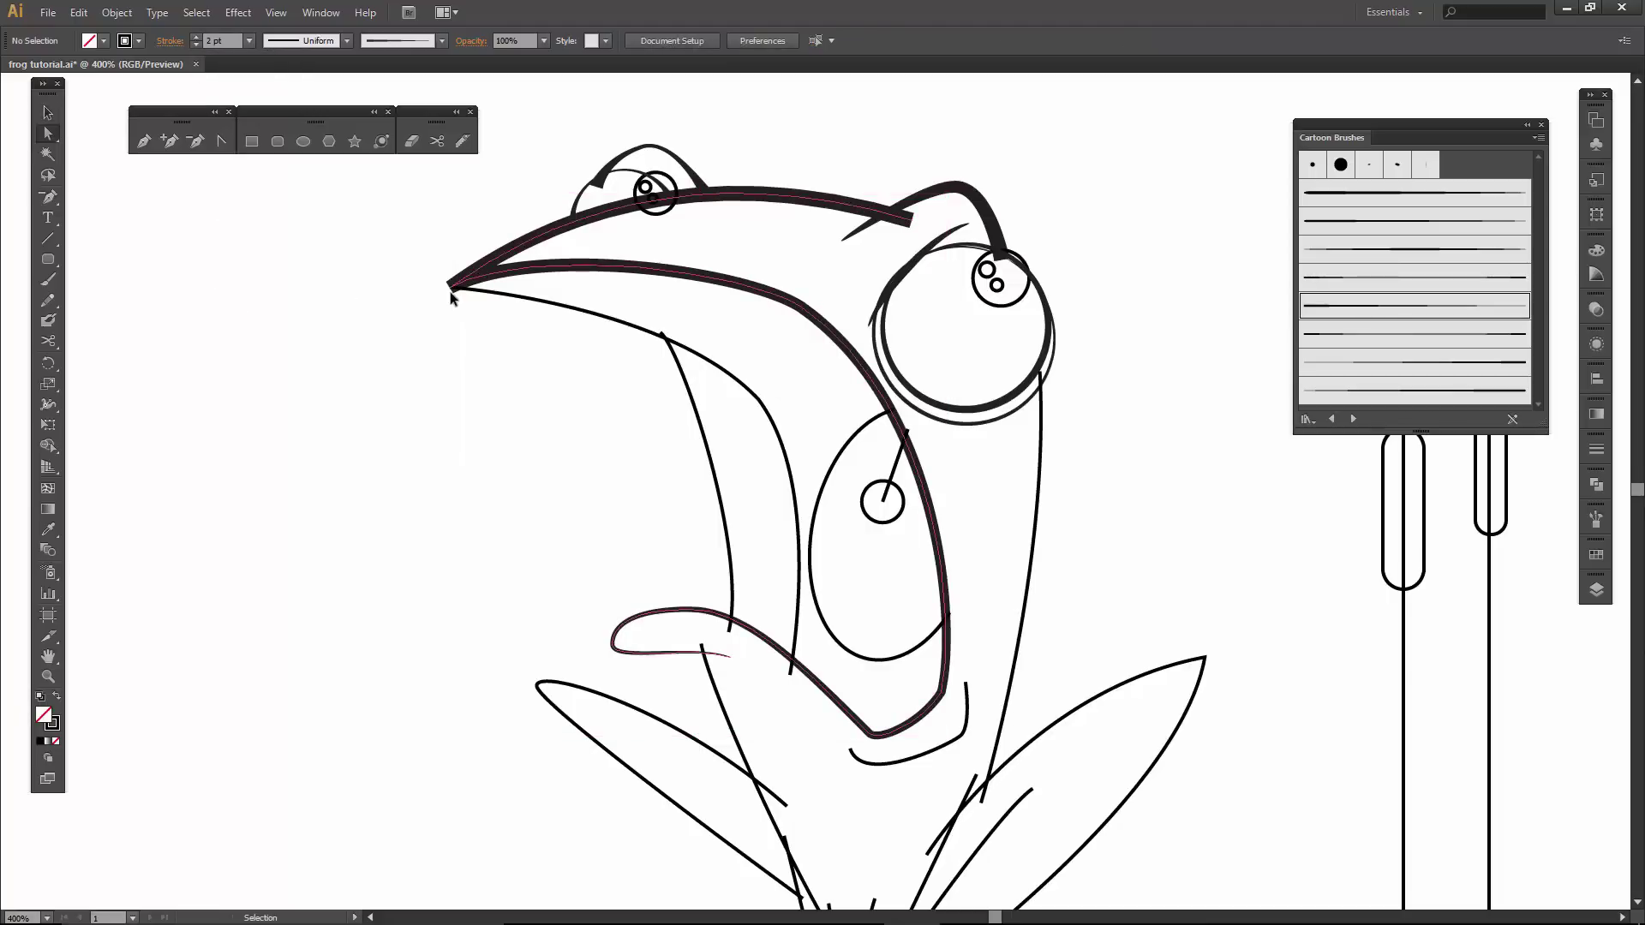
{"action": "left_click", "coordinate": [450, 286]}
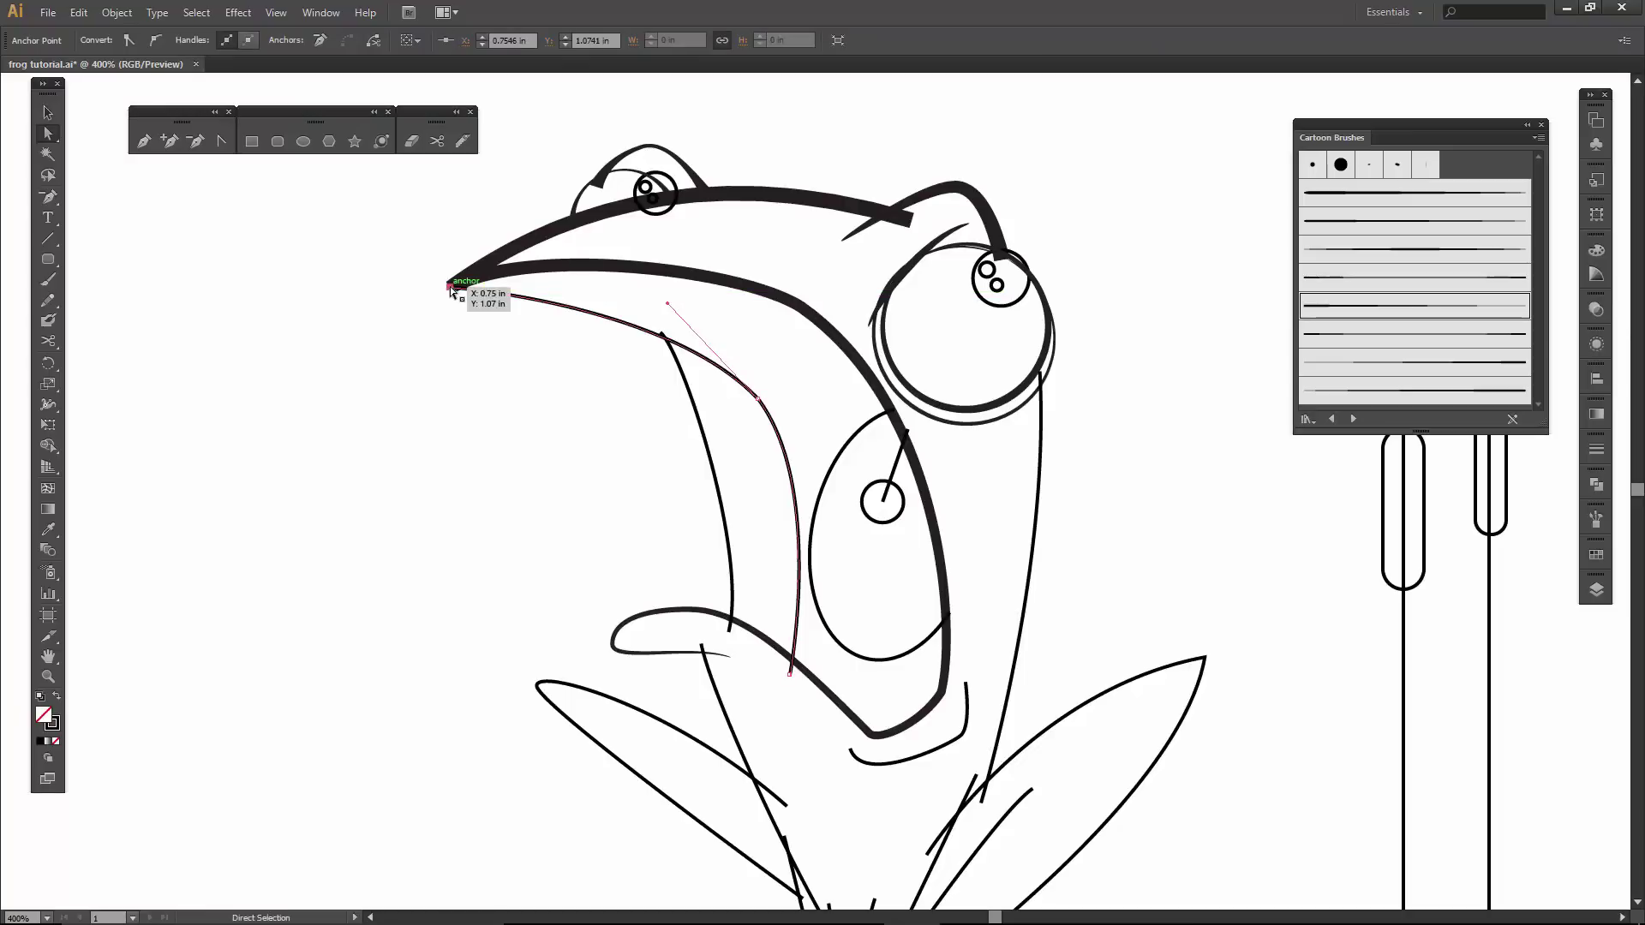
{"action": "left_click", "coordinate": [475, 265]}
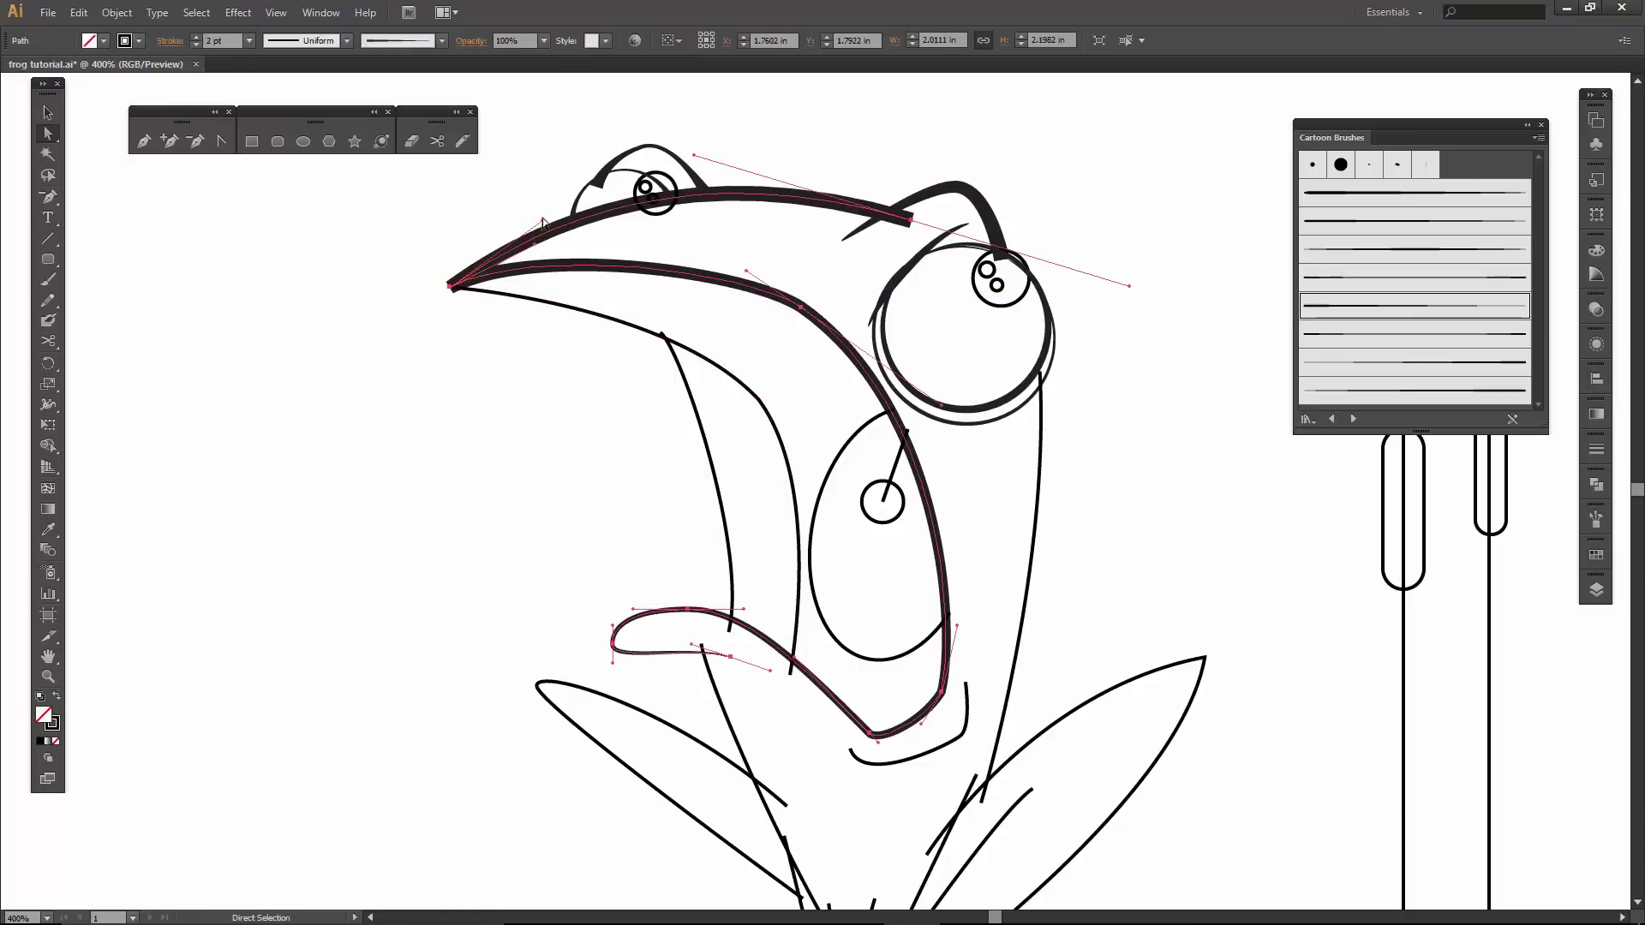
{"action": "left_click_drag", "start_coordinate": [538, 249], "coordinate": [550, 250]}
{"action": "left_click", "coordinate": [551, 248]}
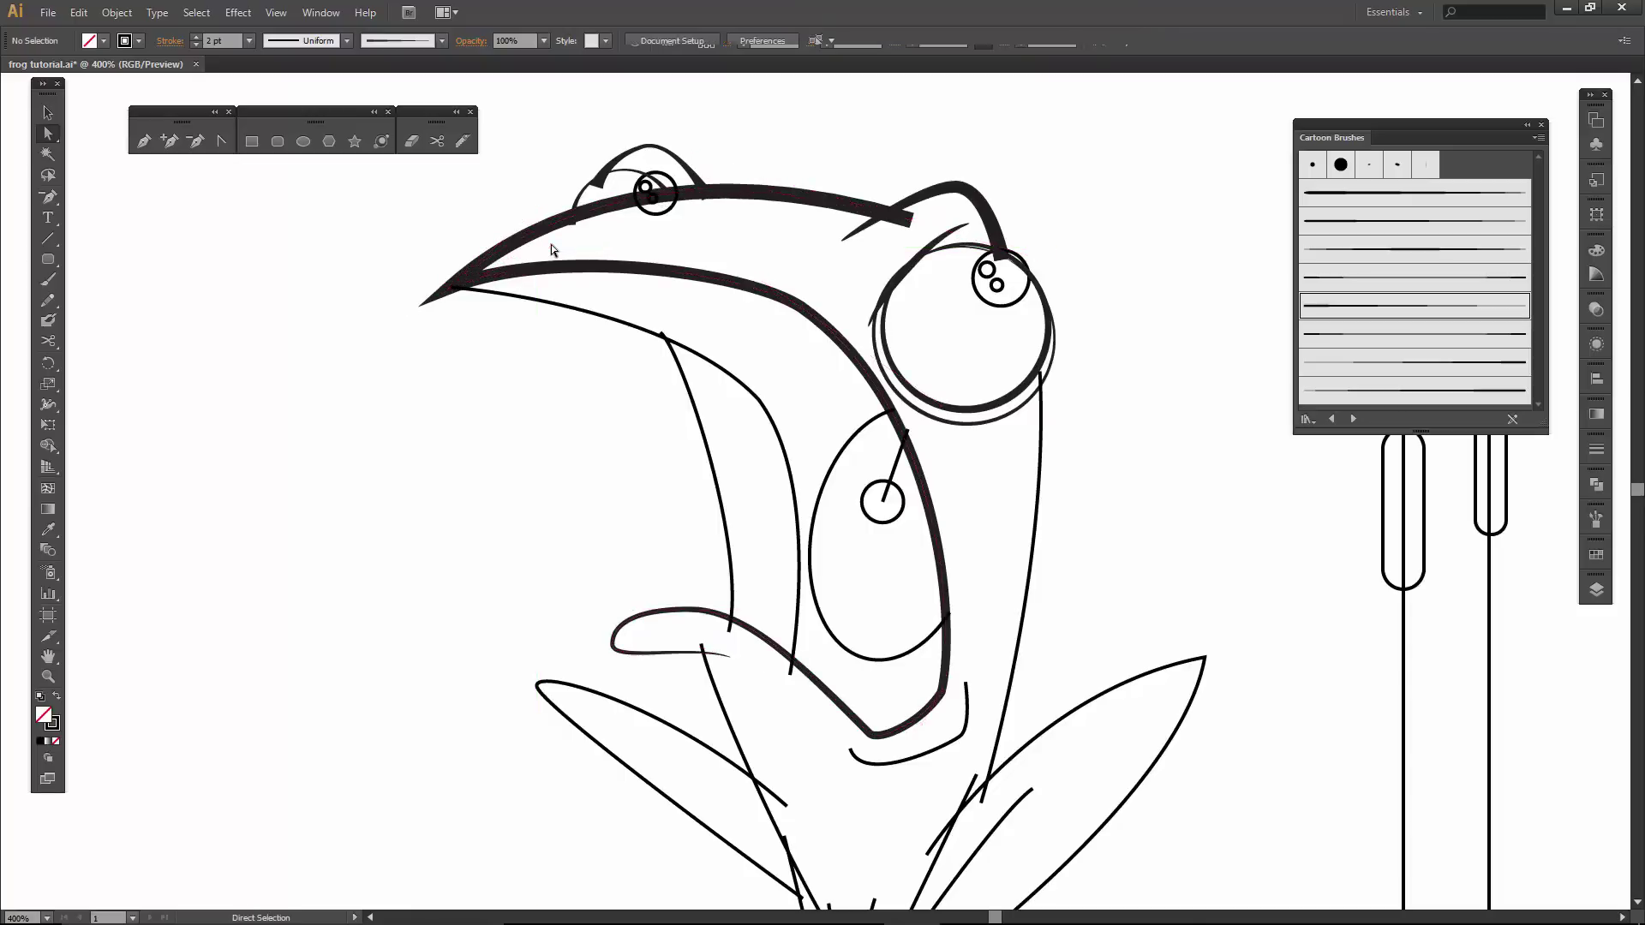
{"action": "left_click", "coordinate": [542, 264]}
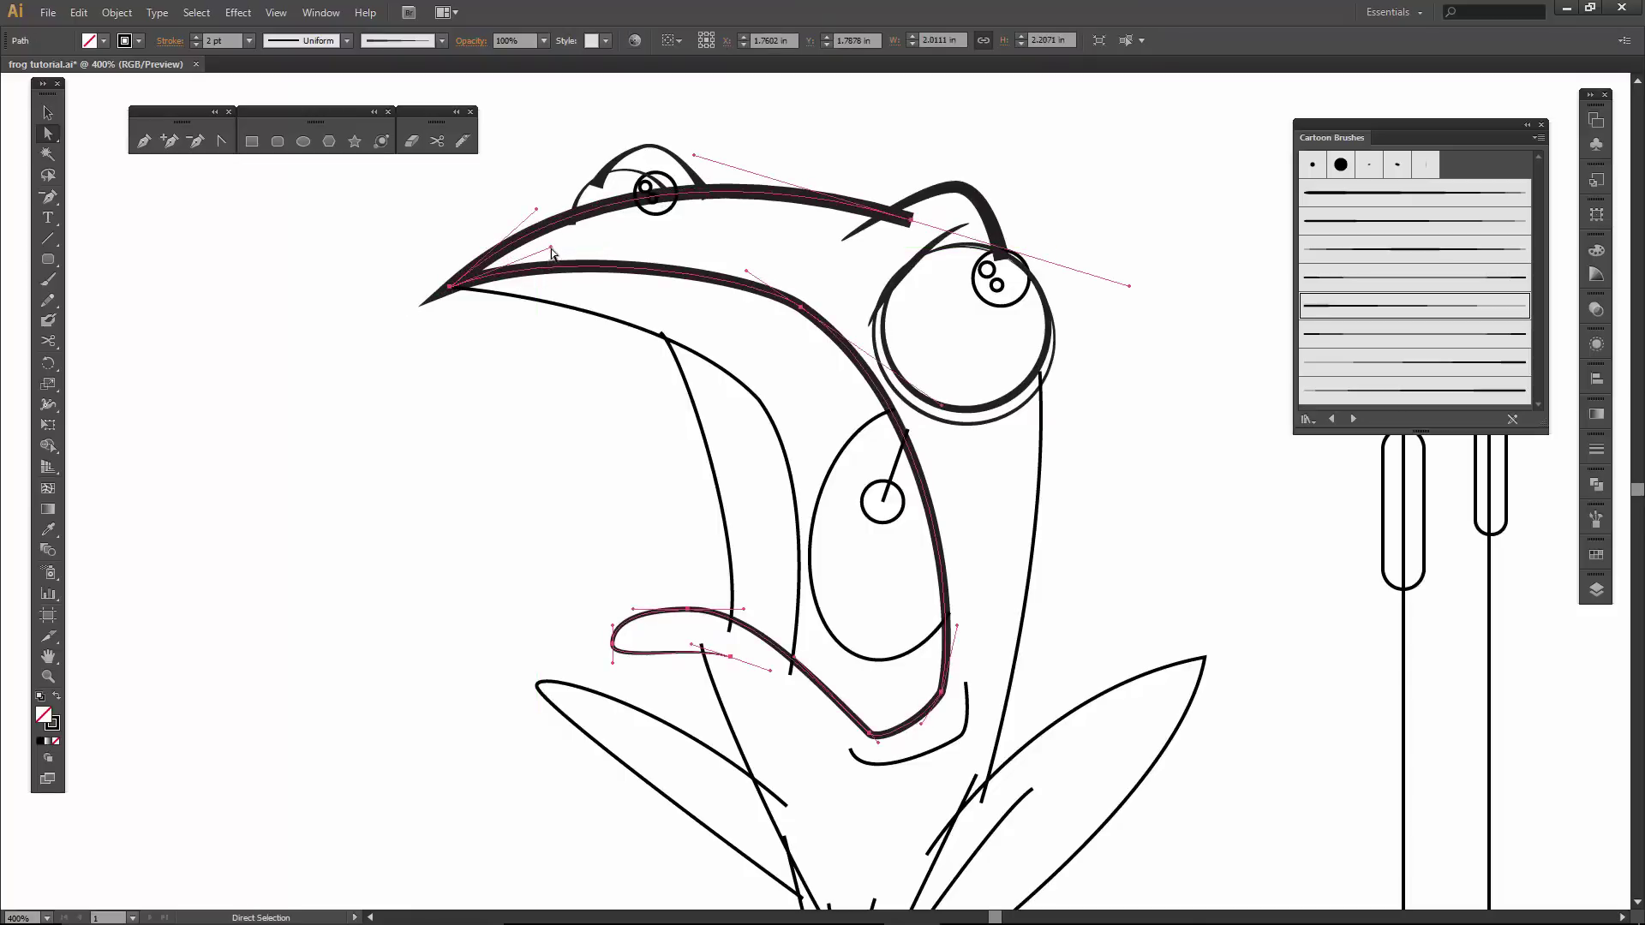
{"action": "left_click_drag", "start_coordinate": [551, 249], "coordinate": [613, 259]}
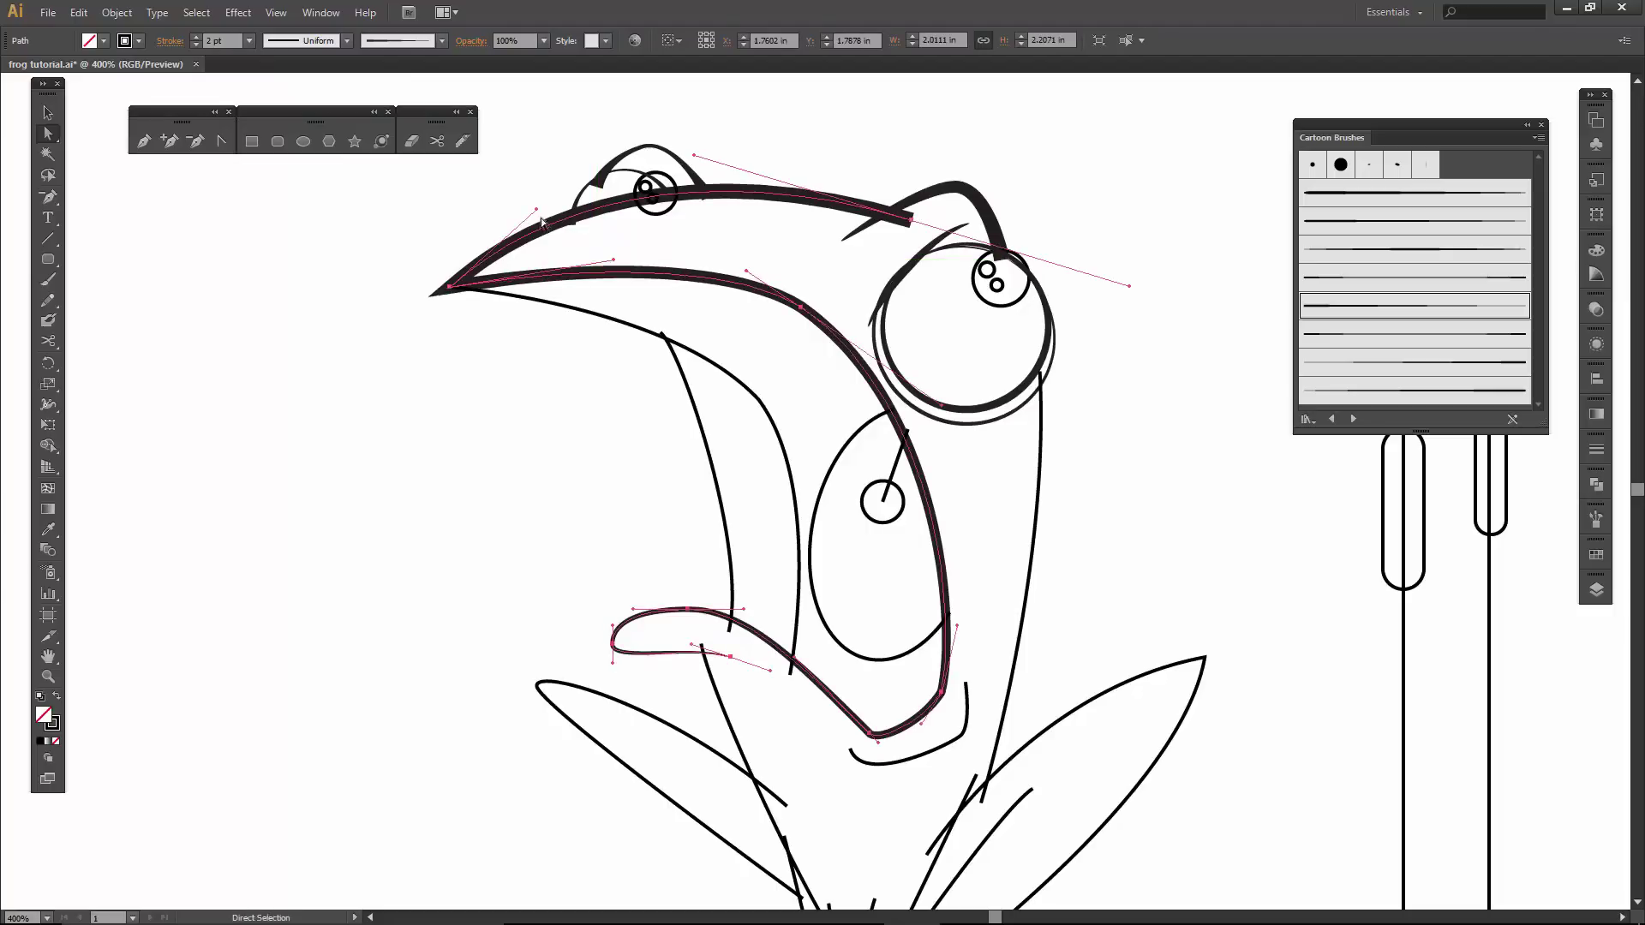
{"action": "mouse_move", "coordinate": [538, 211]}
{"action": "left_mouse_down"}
{"action": "mouse_move", "coordinate": [560, 201]}
{"action": "mouse_move", "coordinate": [547, 194]}
{"action": "left_mouse_up"}
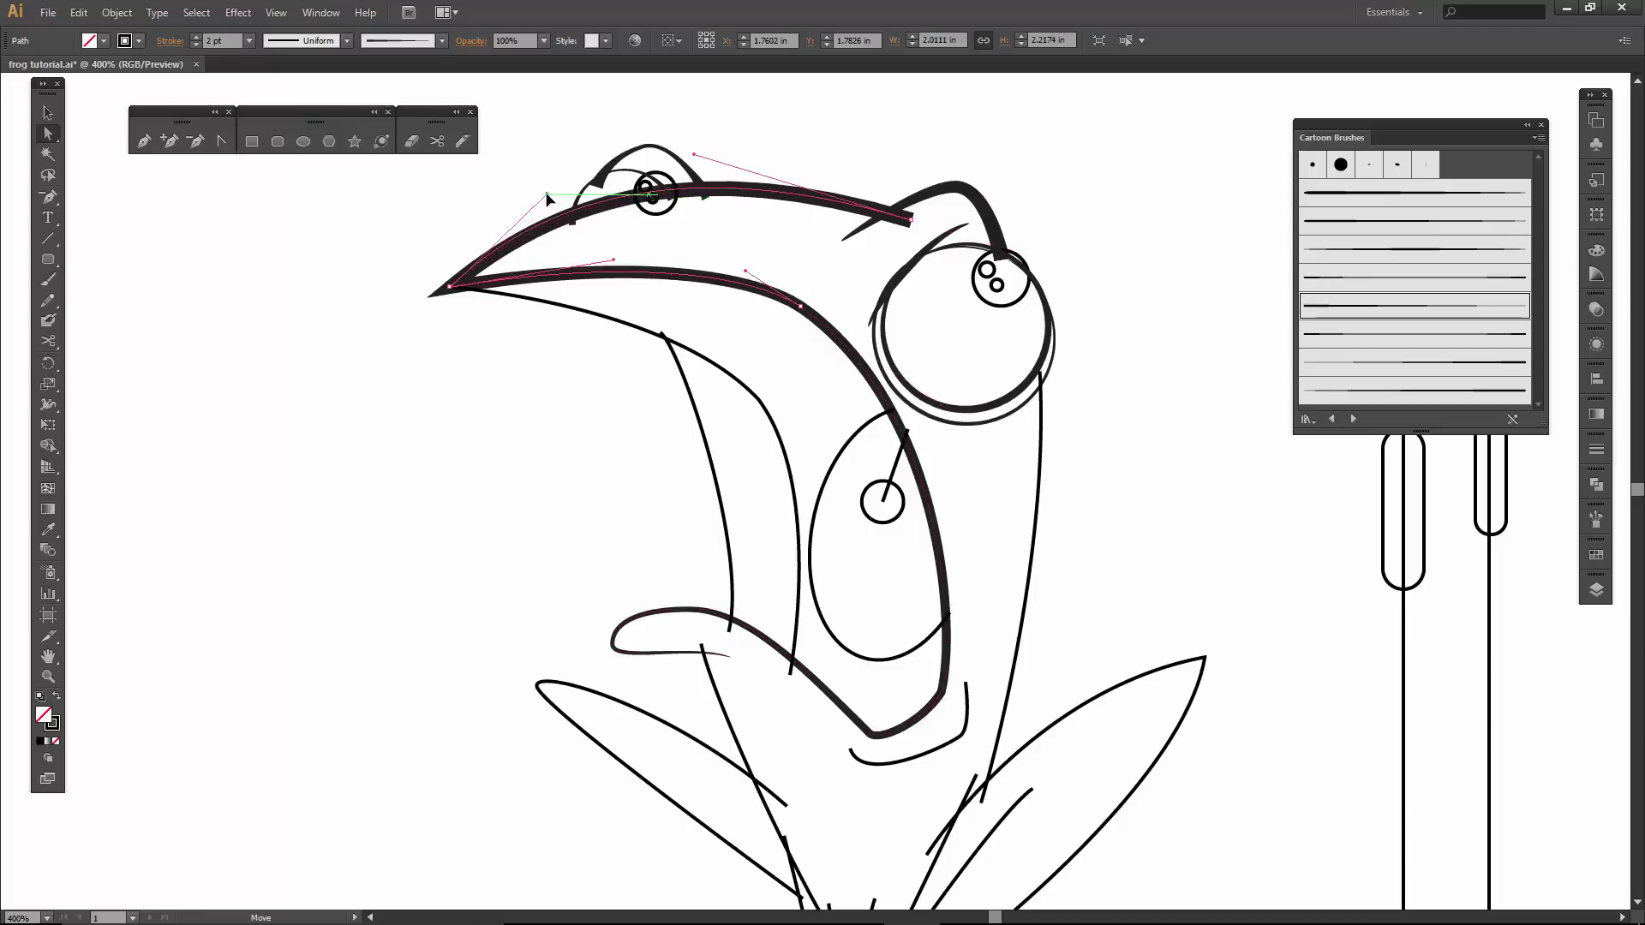
{"action": "left_click", "coordinate": [618, 261]}
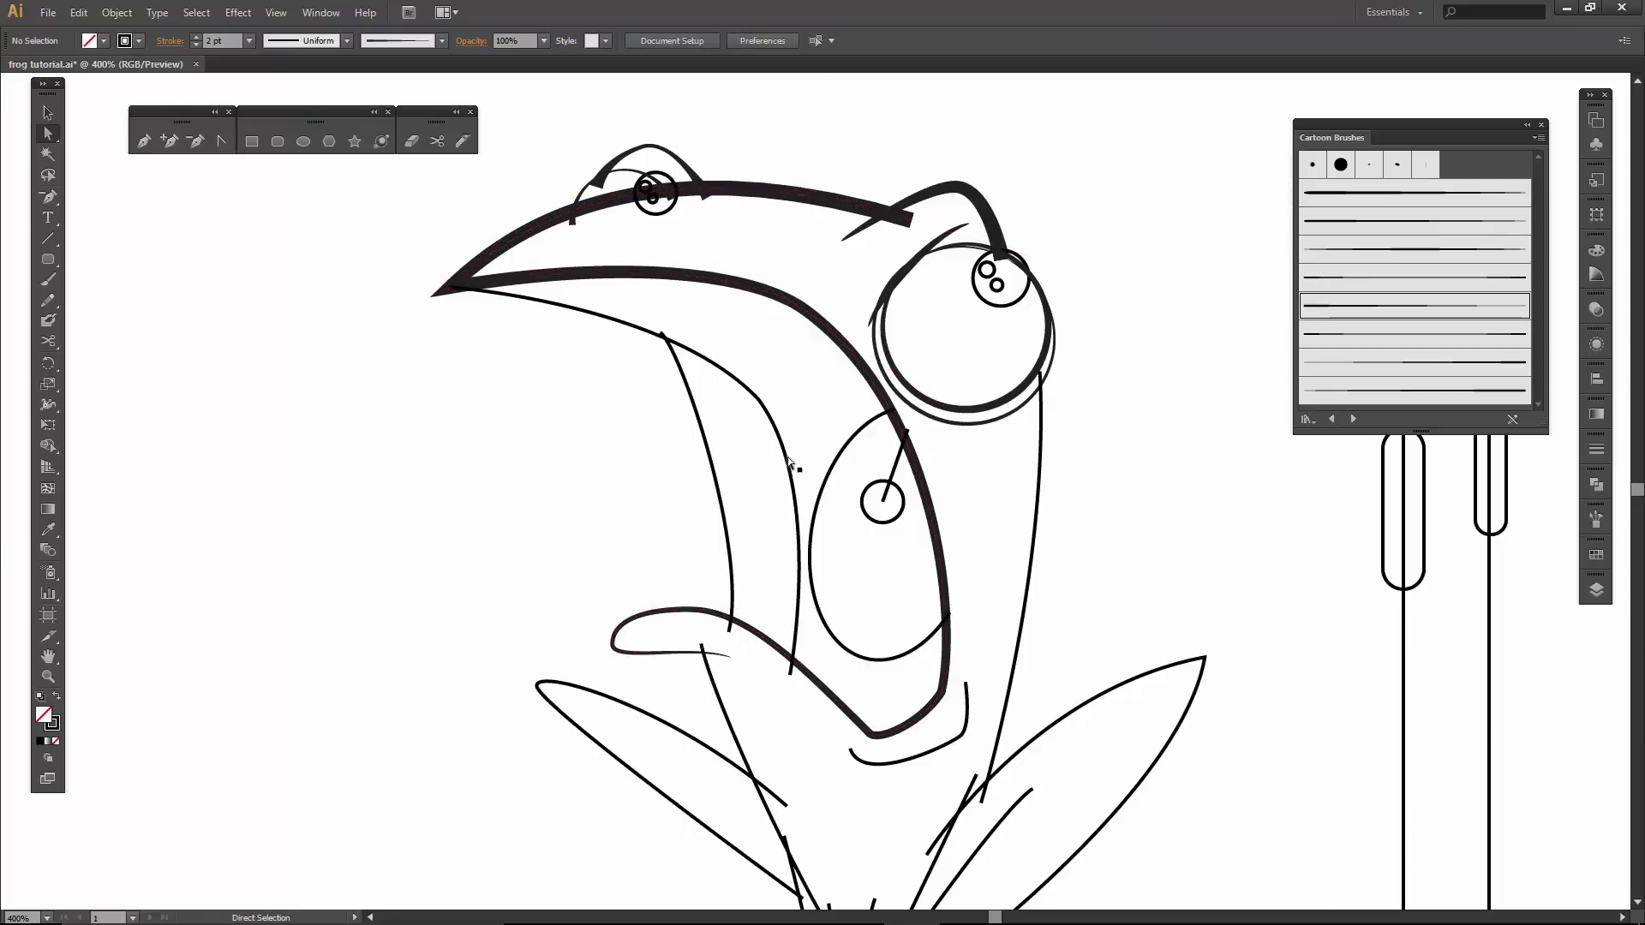
Give the inner jaw line a cartoon brush stroke at 2 pt.
{"action": "left_click", "coordinate": [757, 399]}
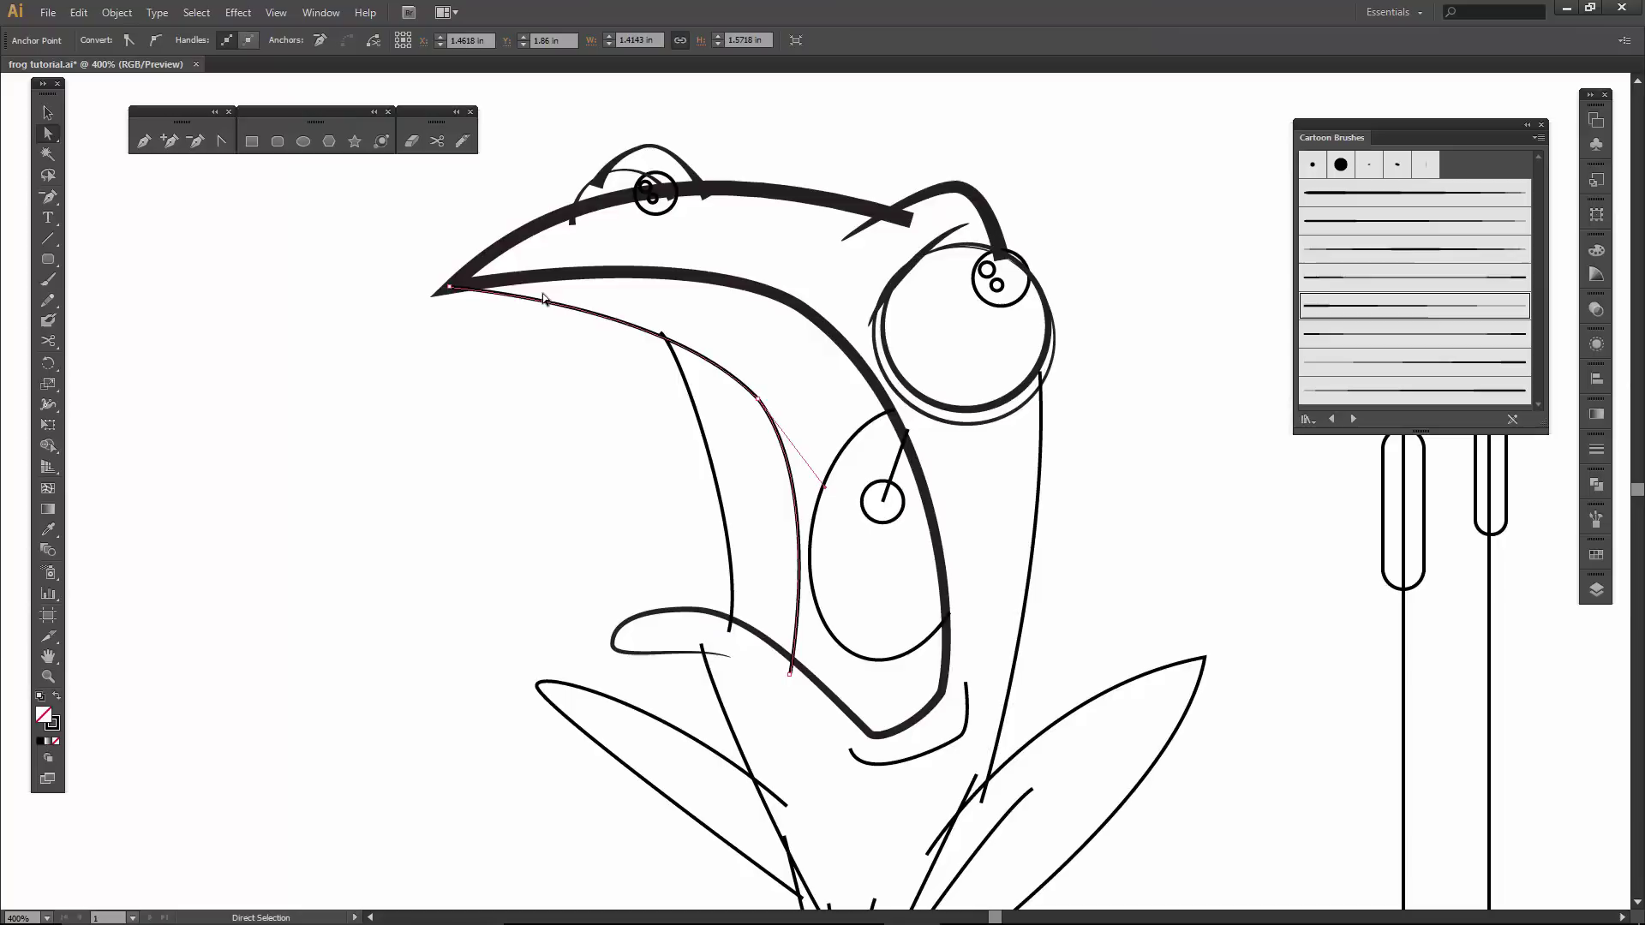
{"action": "left_click", "coordinate": [709, 451]}
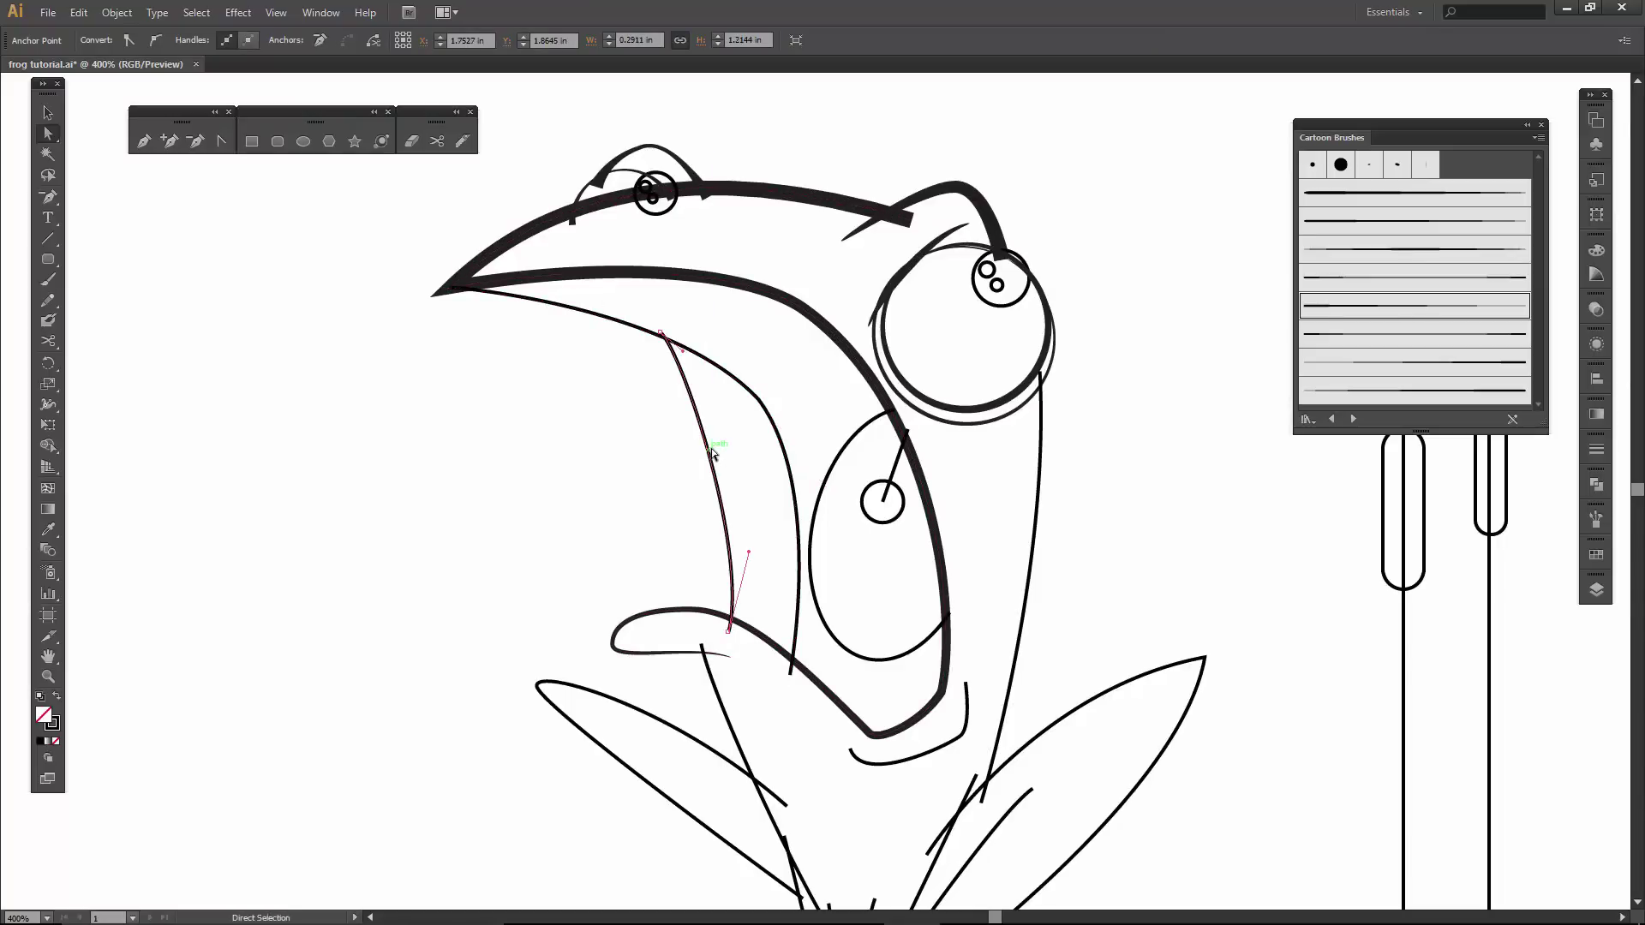
{"action": "left_click", "coordinate": [1364, 287]}
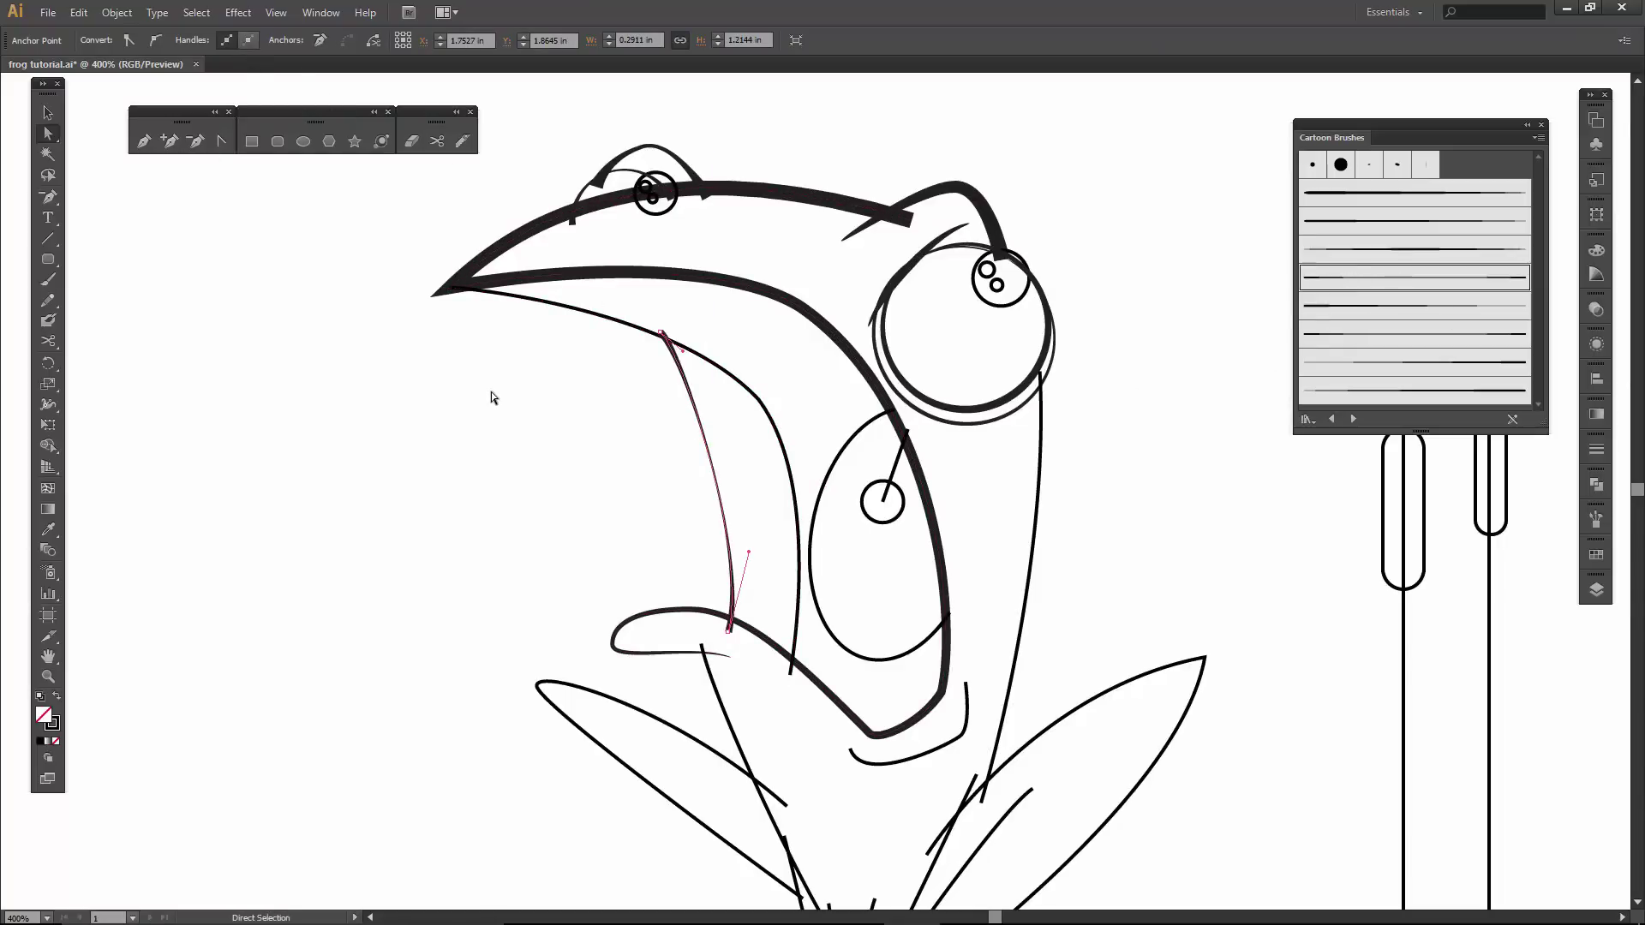
{"action": "key", "text": "v"}
{"action": "left_click", "coordinate": [591, 410]}
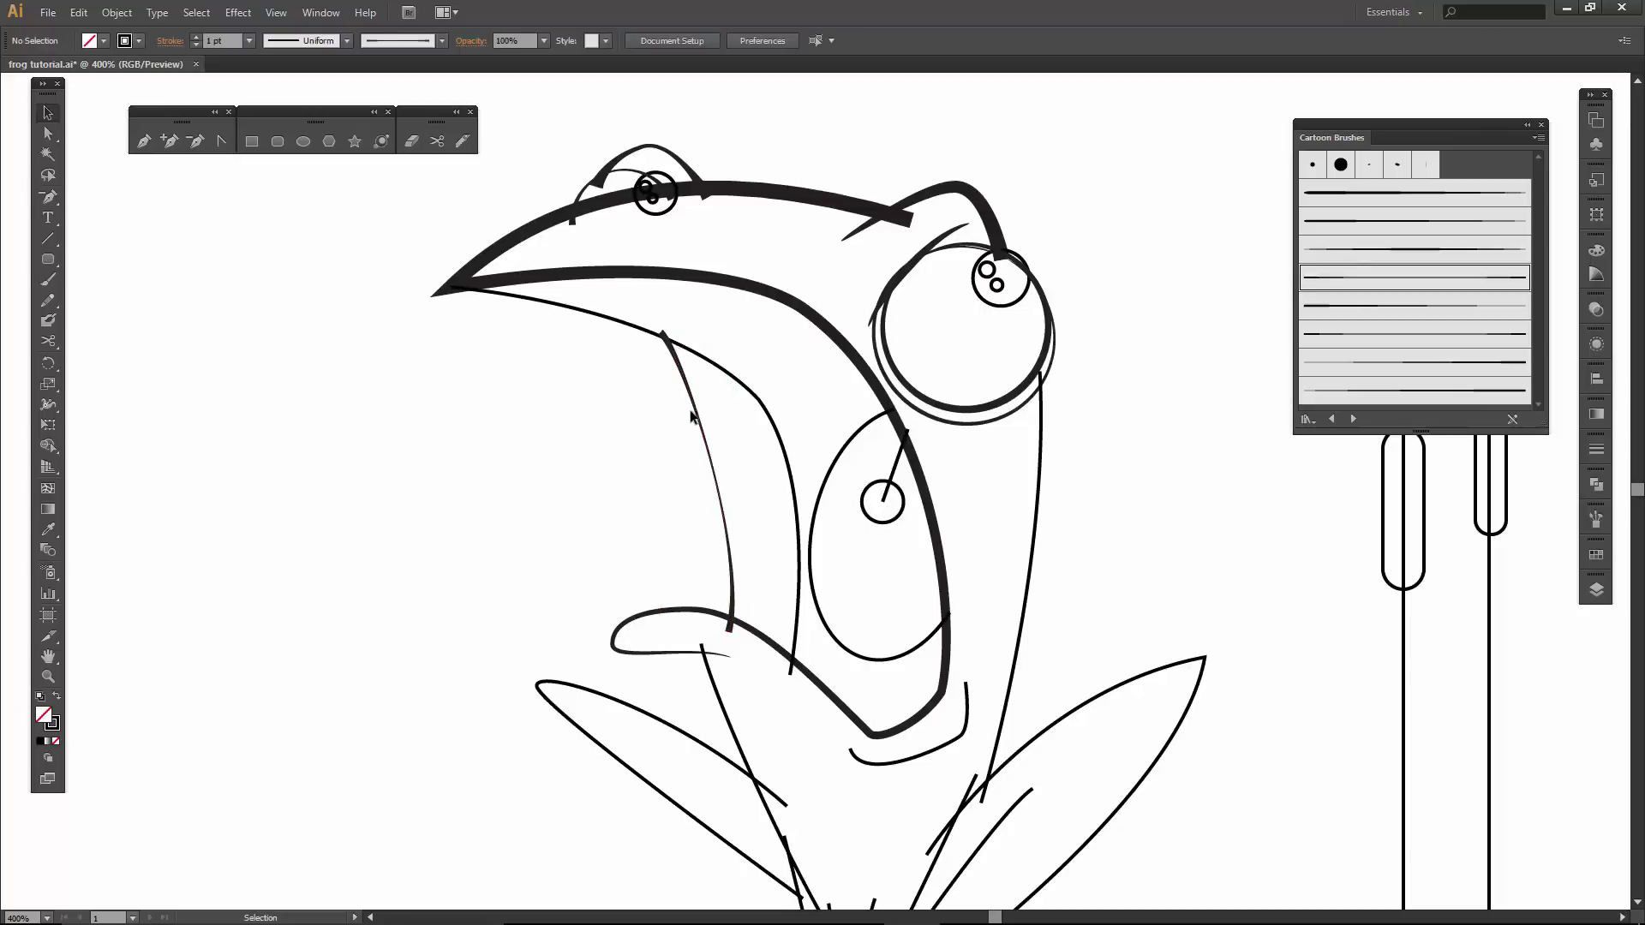
{"action": "left_click", "coordinate": [694, 412]}
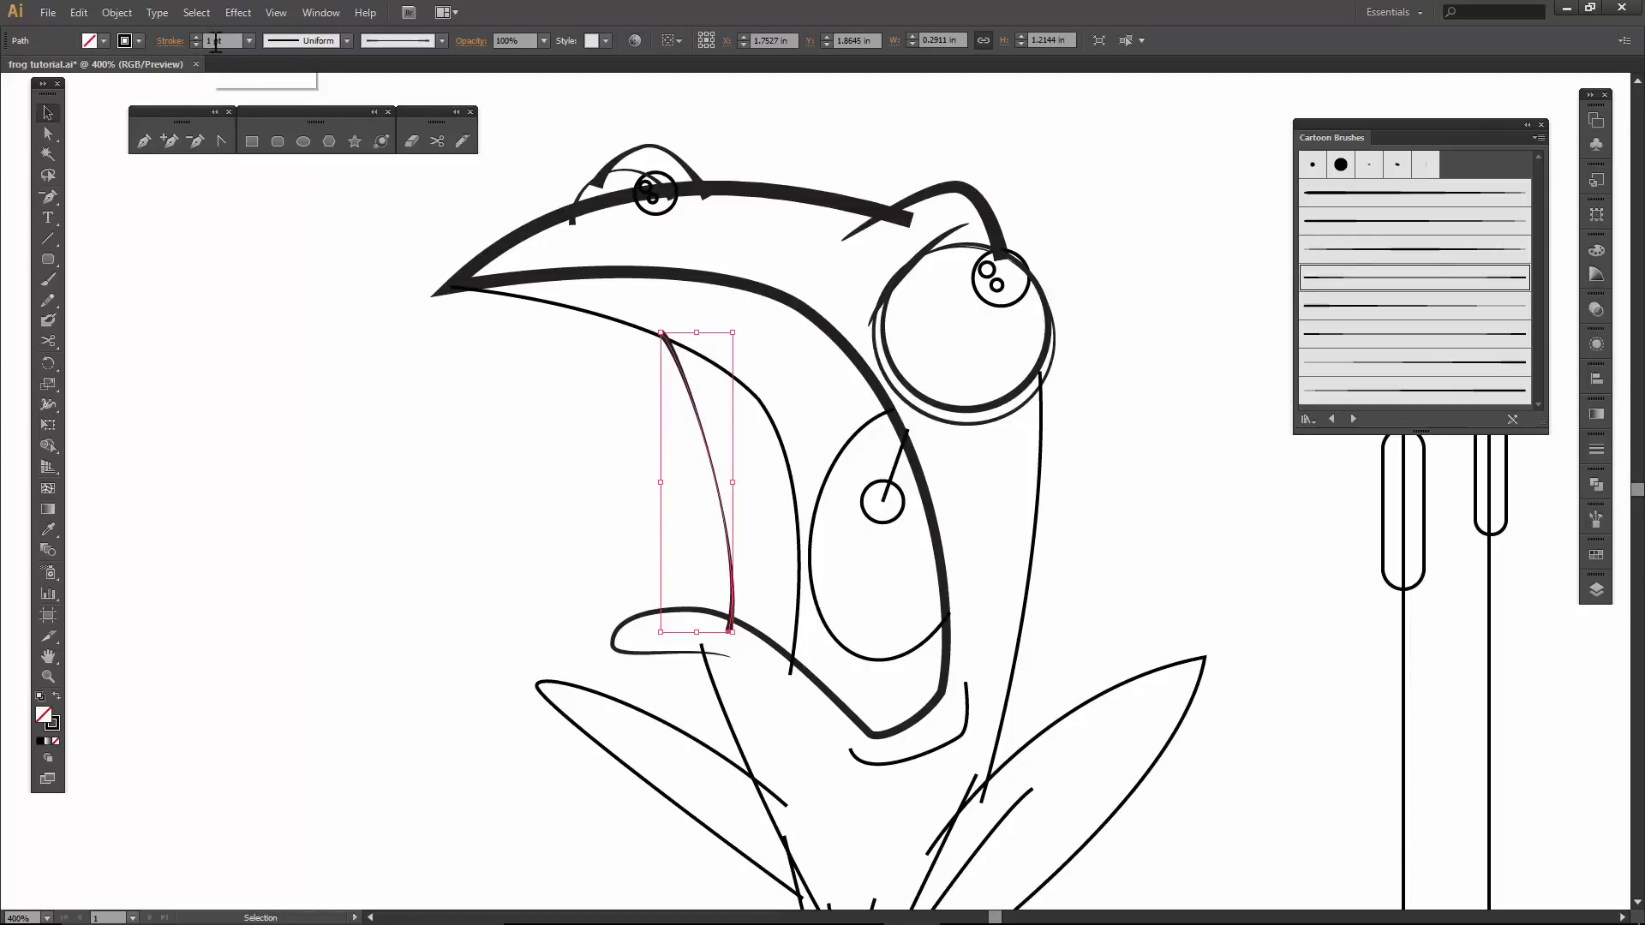
{"action": "left_click", "coordinate": [195, 36]}
{"action": "left_click", "coordinate": [338, 474]}
Apply a cartoon brush to the small curve under the jaw.
{"action": "left_click_drag", "start_coordinate": [338, 473], "coordinate": [228, 335]}
{"action": "left_click", "coordinate": [776, 538]}
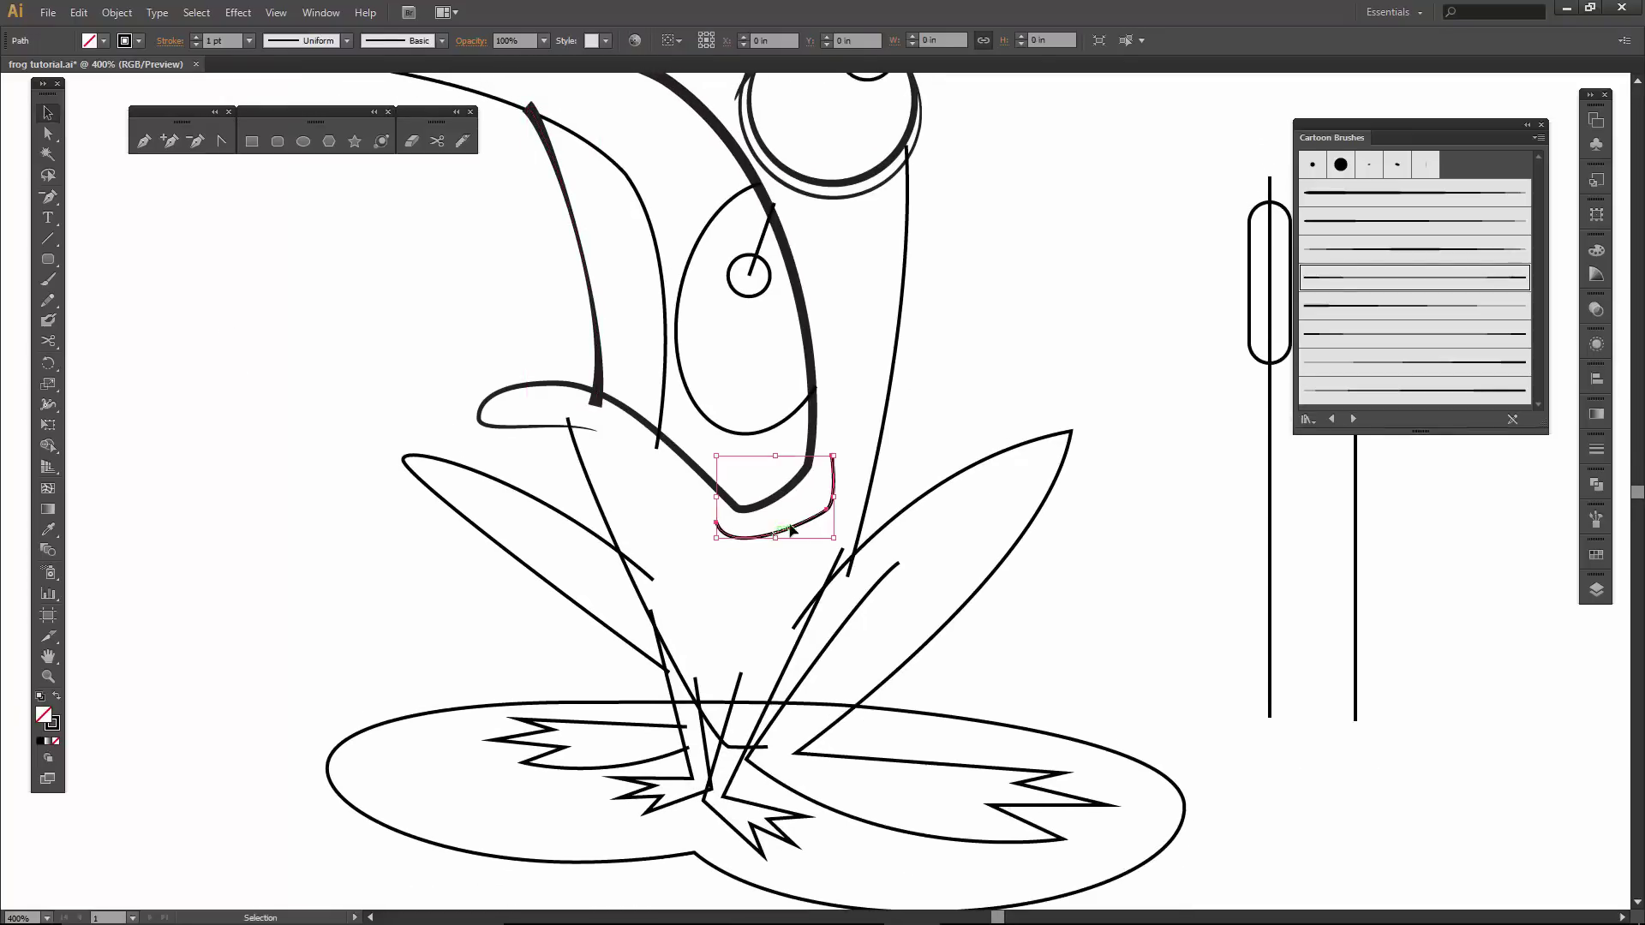
{"action": "left_click", "coordinate": [1422, 248]}
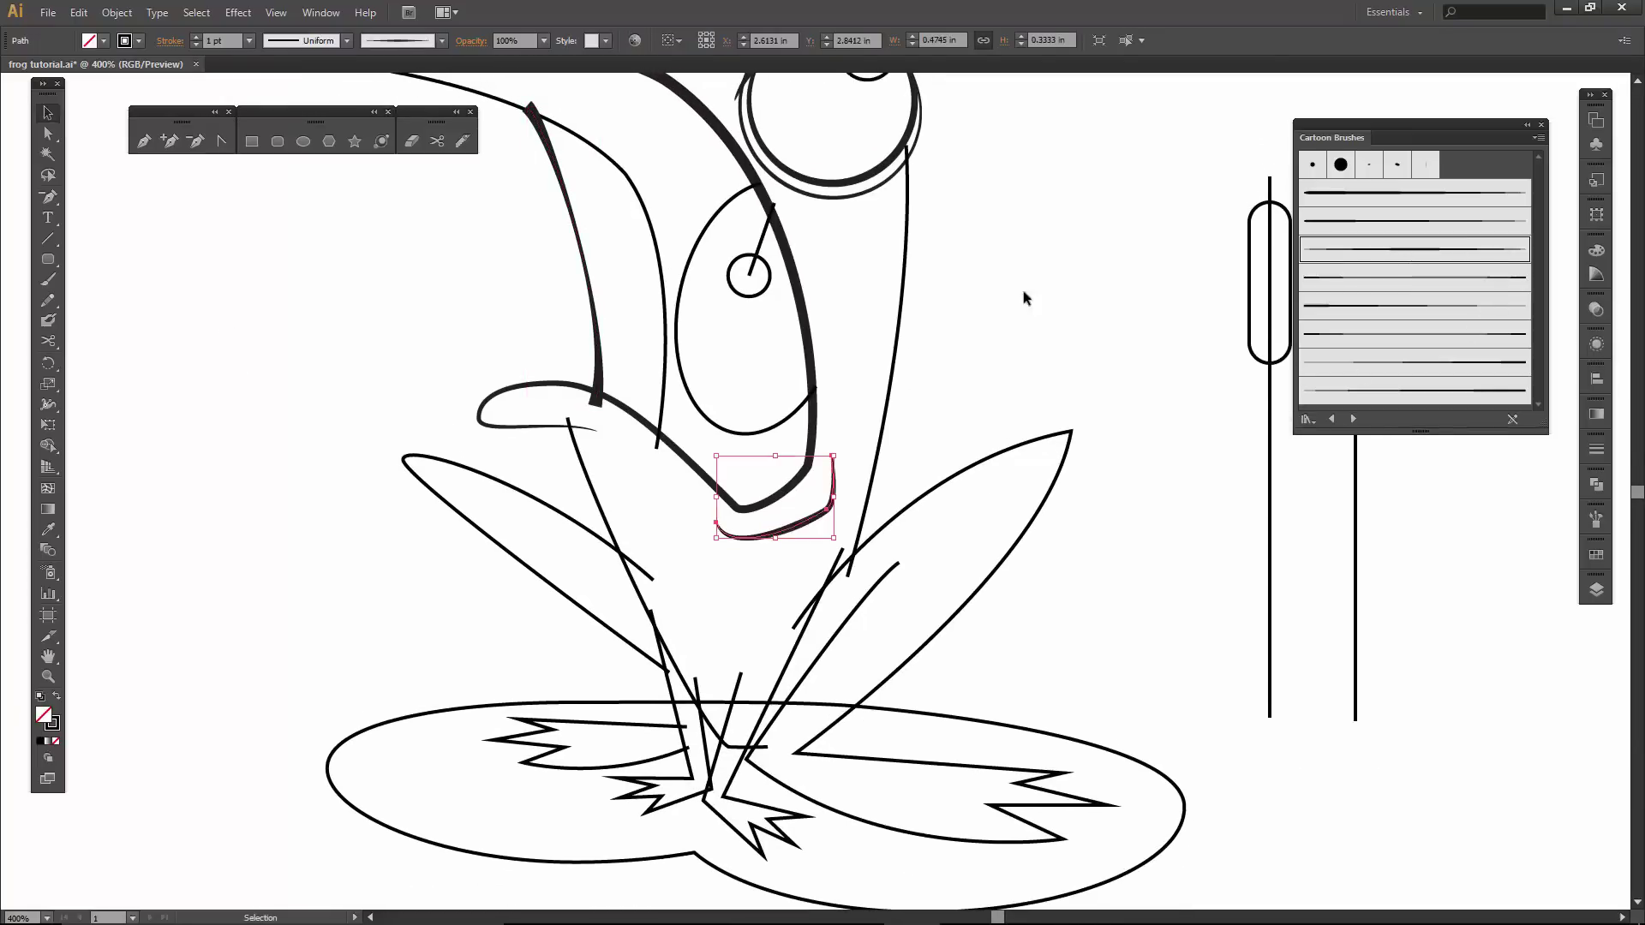
{"action": "left_click", "coordinate": [909, 332]}
Brush the long right-hand body stroke and raise its weight to 4 pt.
{"action": "left_click", "coordinate": [899, 334]}
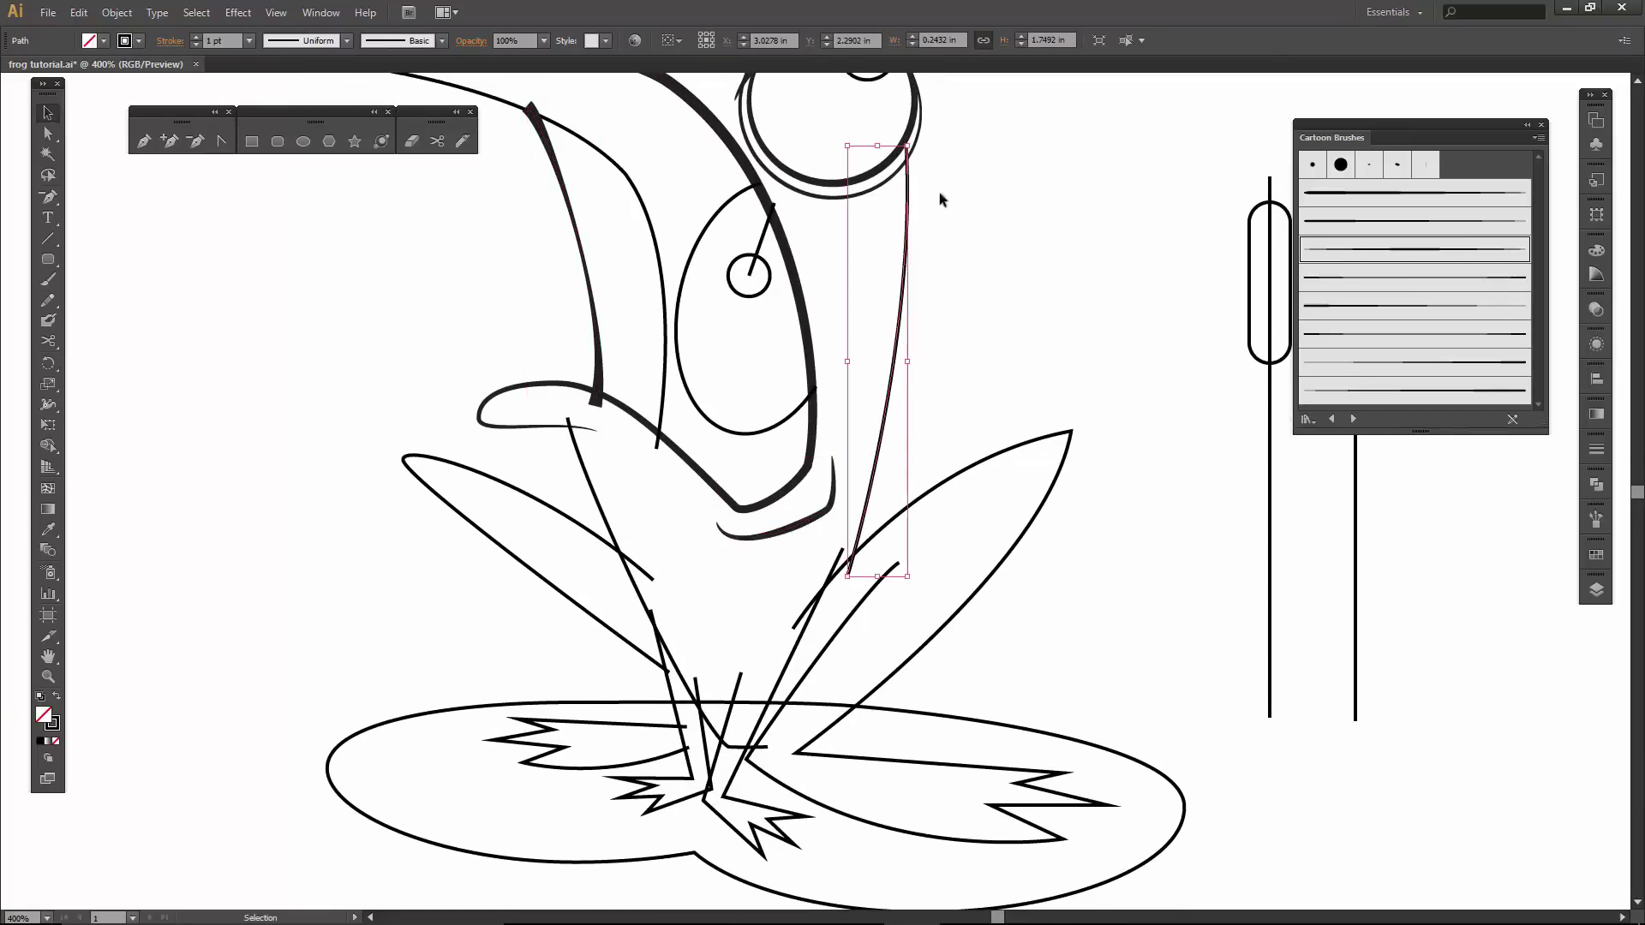
{"action": "left_click_drag", "start_coordinate": [1002, 249], "coordinate": [1076, 303]}
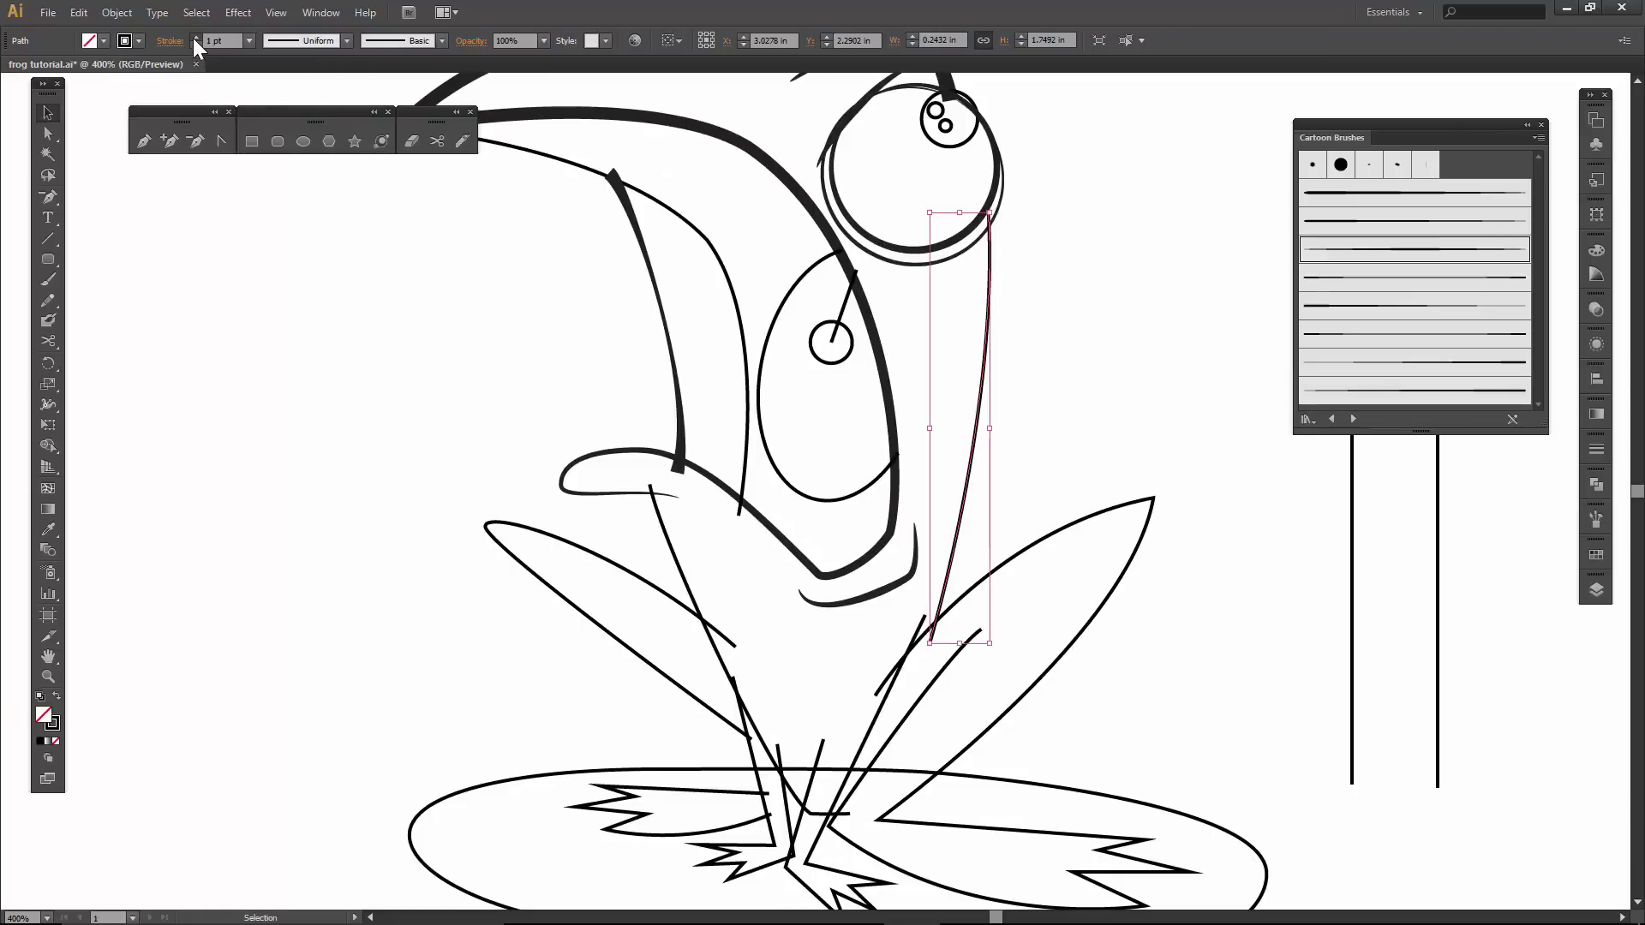
{"action": "left_click", "coordinate": [194, 37]}
{"action": "left_click", "coordinate": [194, 37]}
{"action": "left_click", "coordinate": [194, 37]}
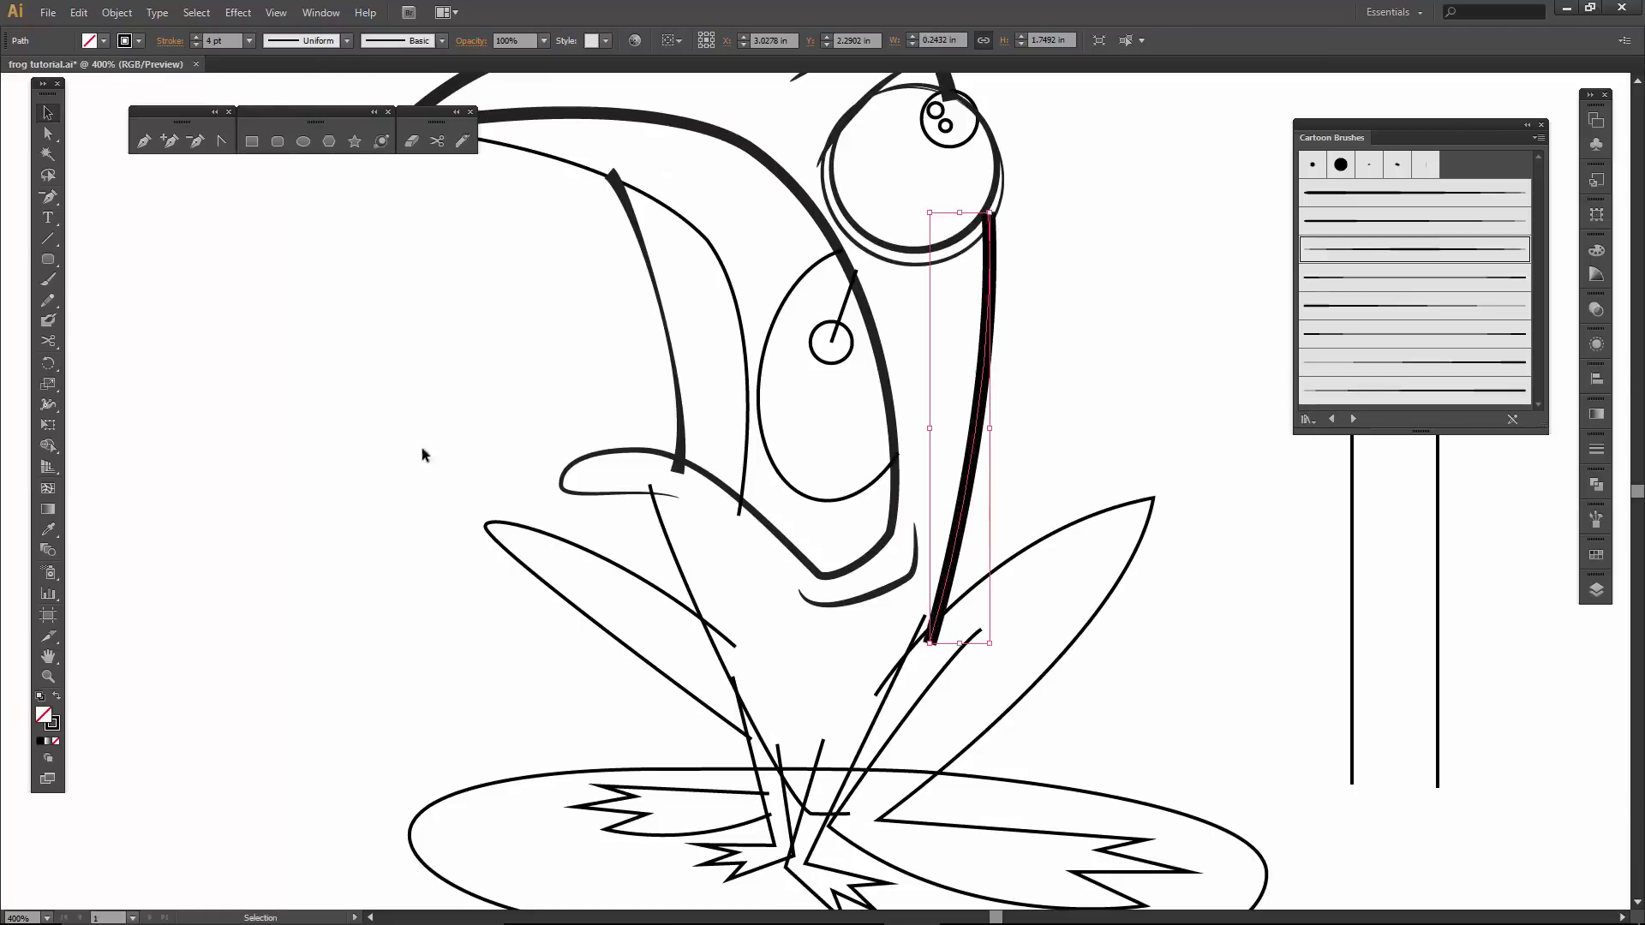
{"action": "left_click", "coordinate": [645, 579]}
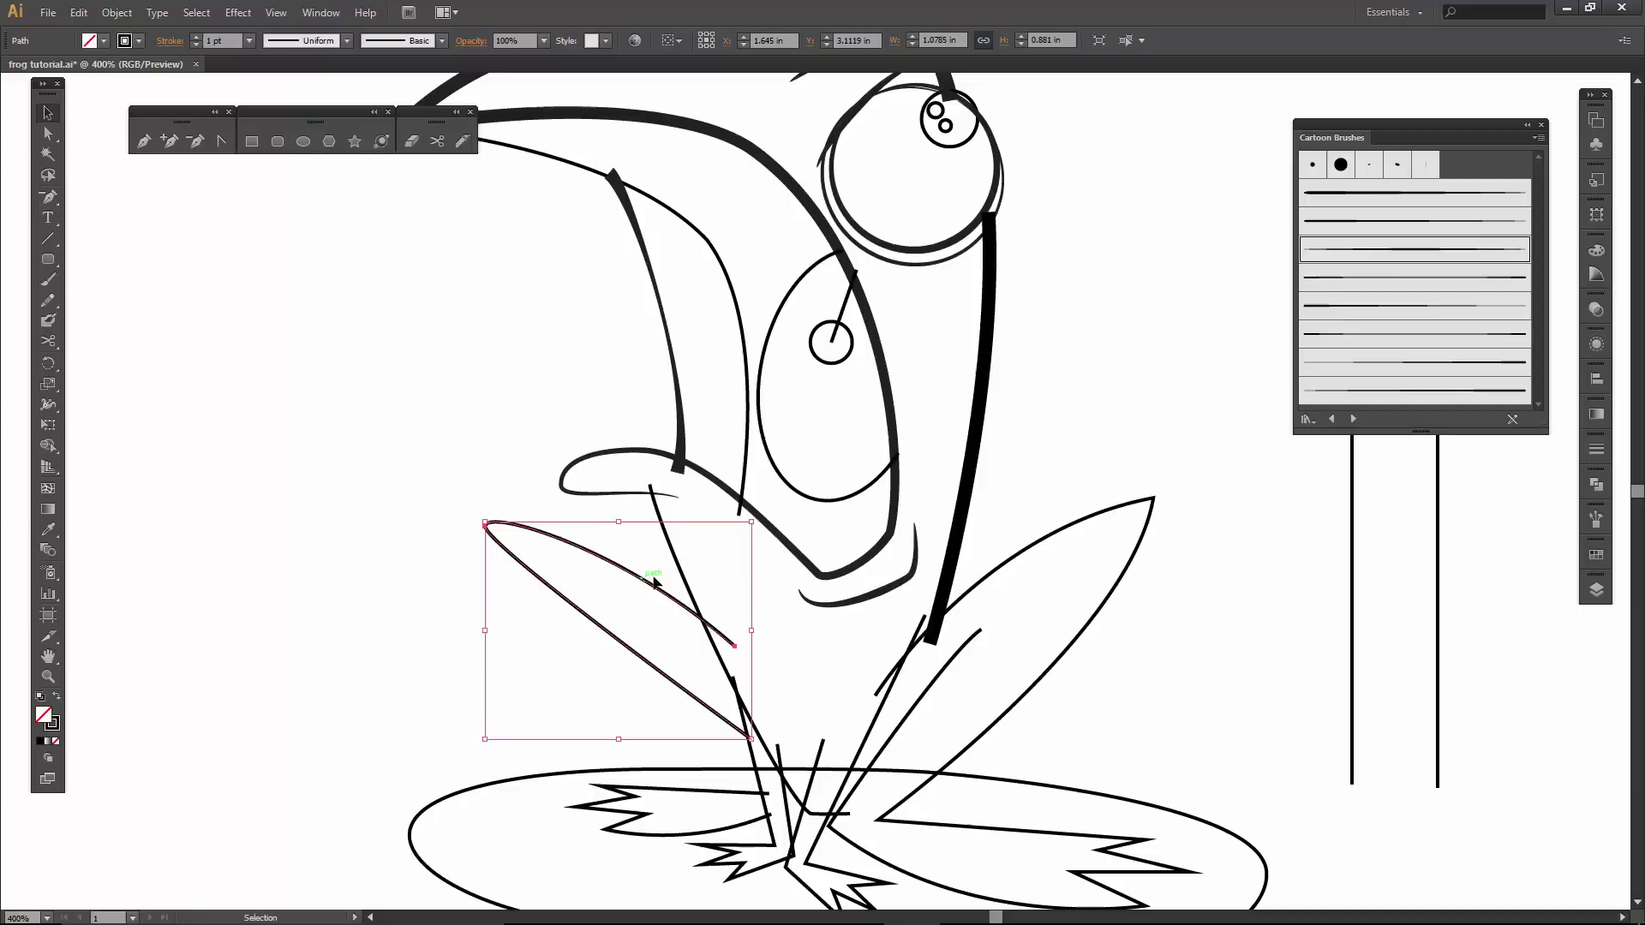
Apply cartoon brushes at 2 pt to the left leaf and the right leg.
{"action": "left_click", "coordinate": [1417, 283]}
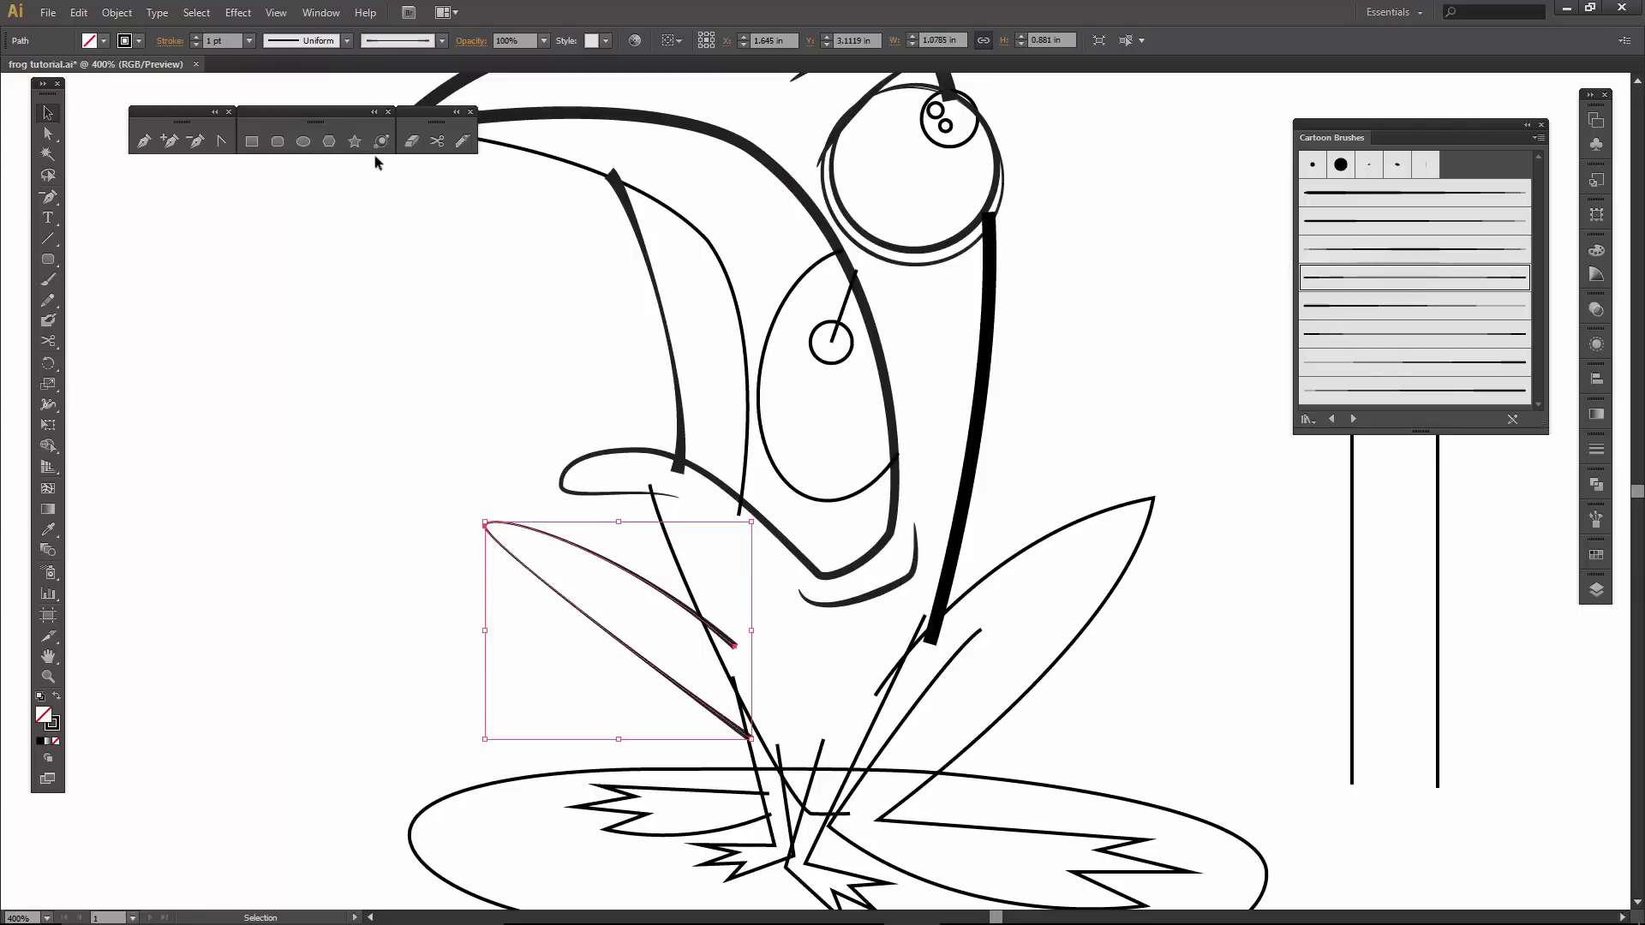
{"action": "left_click", "coordinate": [194, 38]}
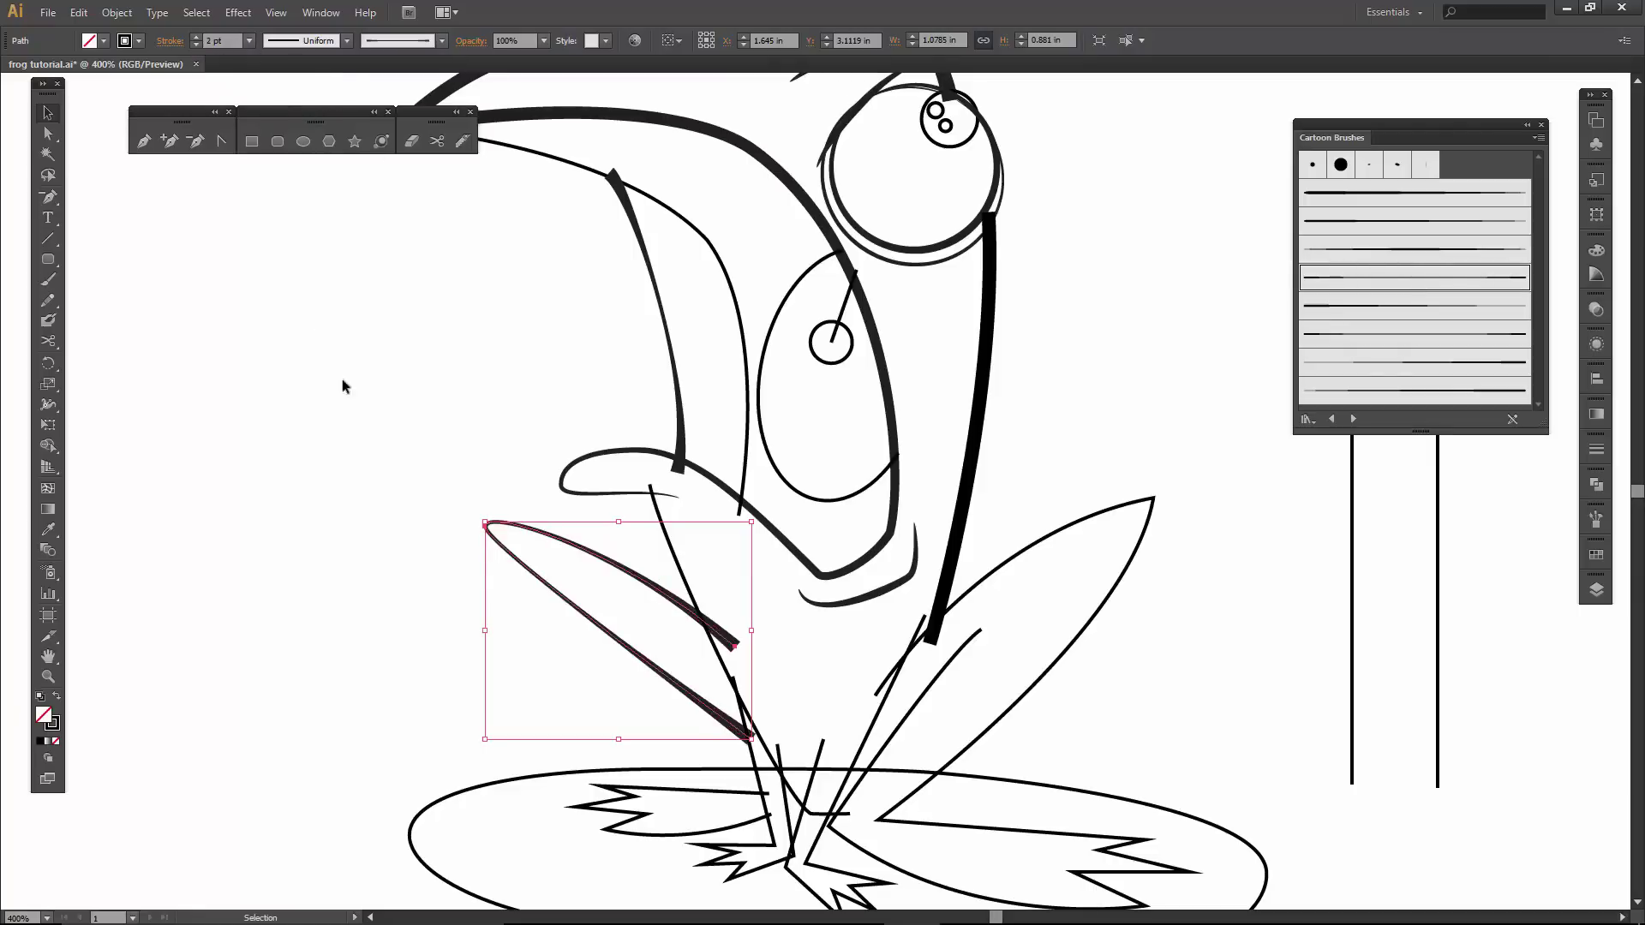
{"action": "left_click", "coordinate": [992, 565]}
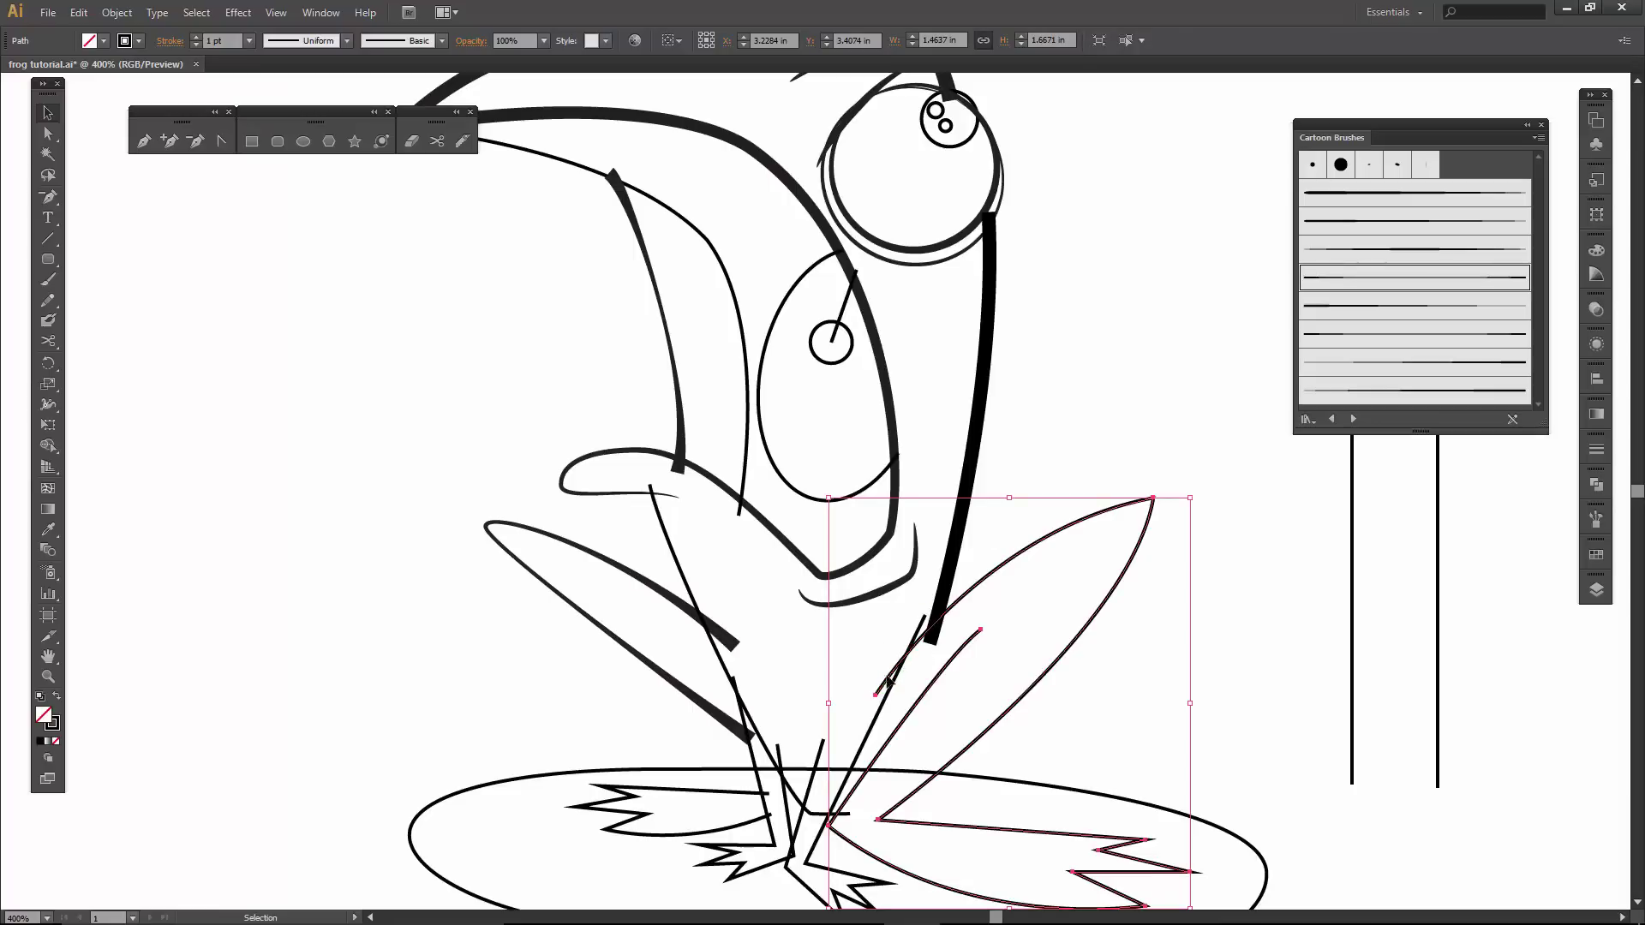
{"action": "left_click", "coordinate": [907, 658], "text": "shift"}
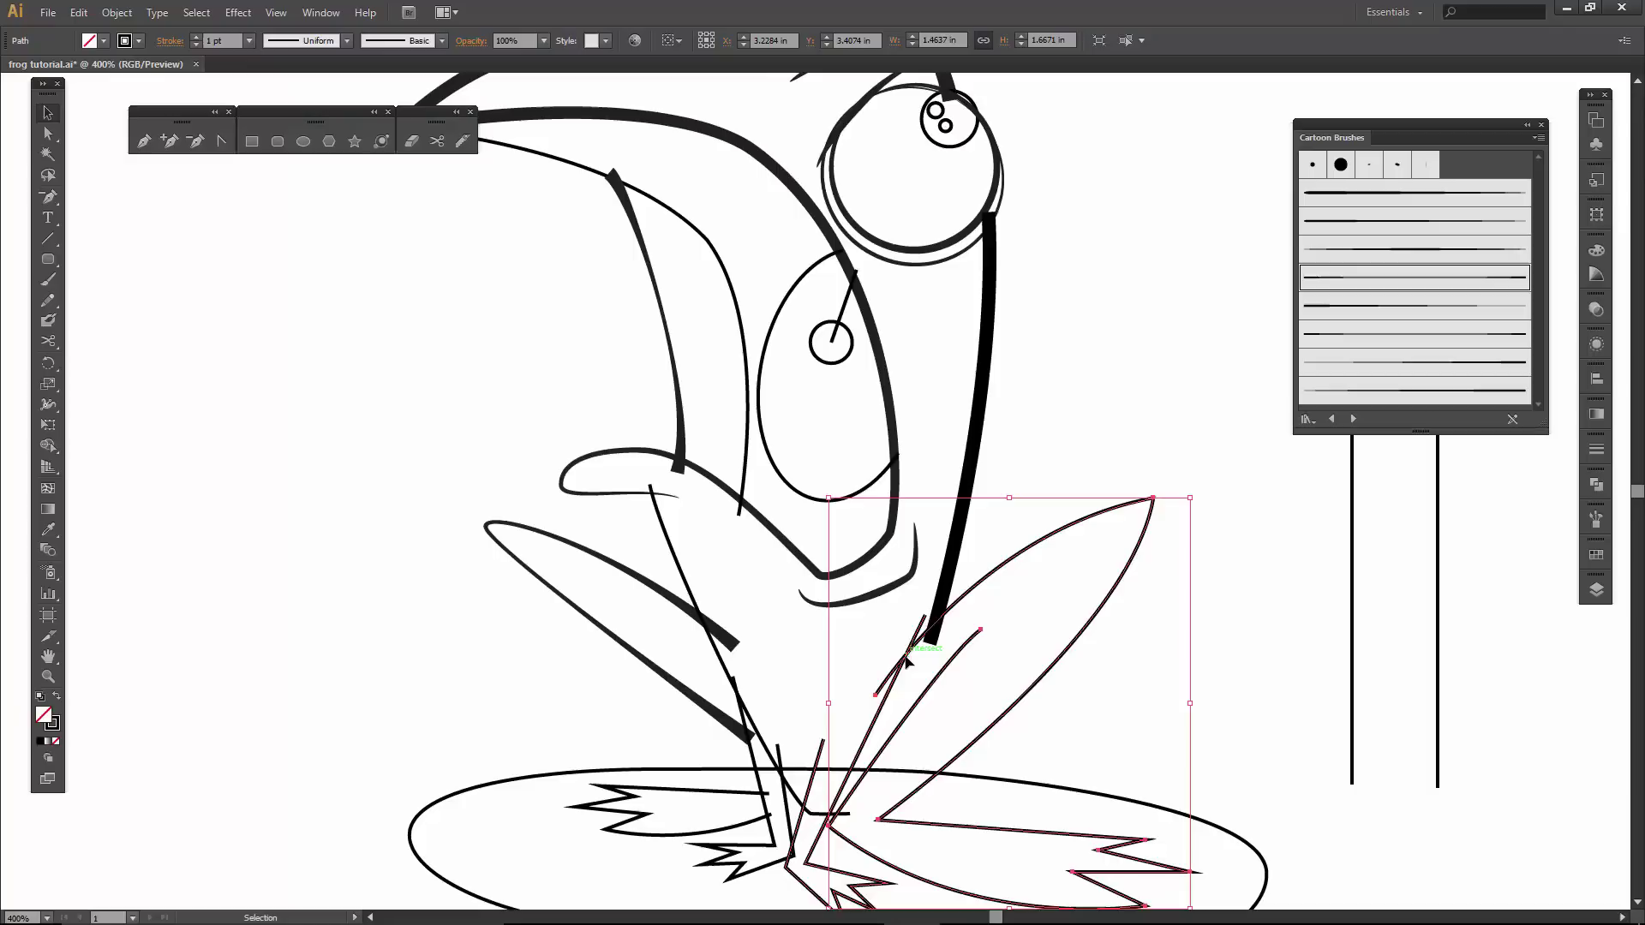
{"action": "left_click", "coordinate": [908, 658], "text": "shift"}
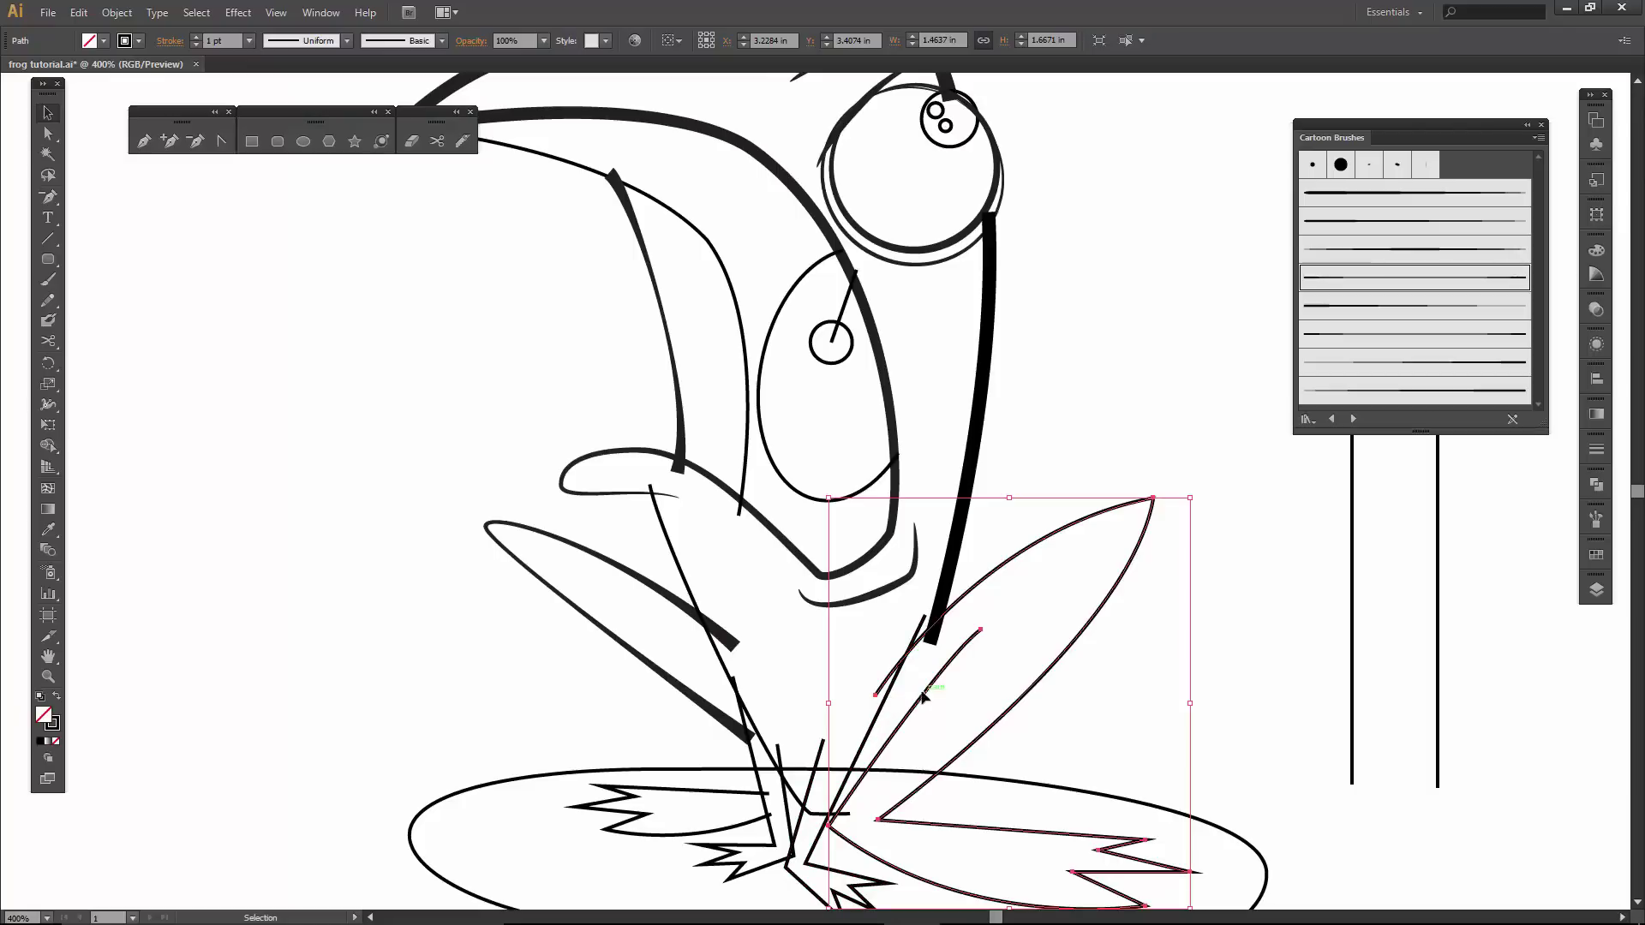
{"action": "left_click", "coordinate": [1313, 310]}
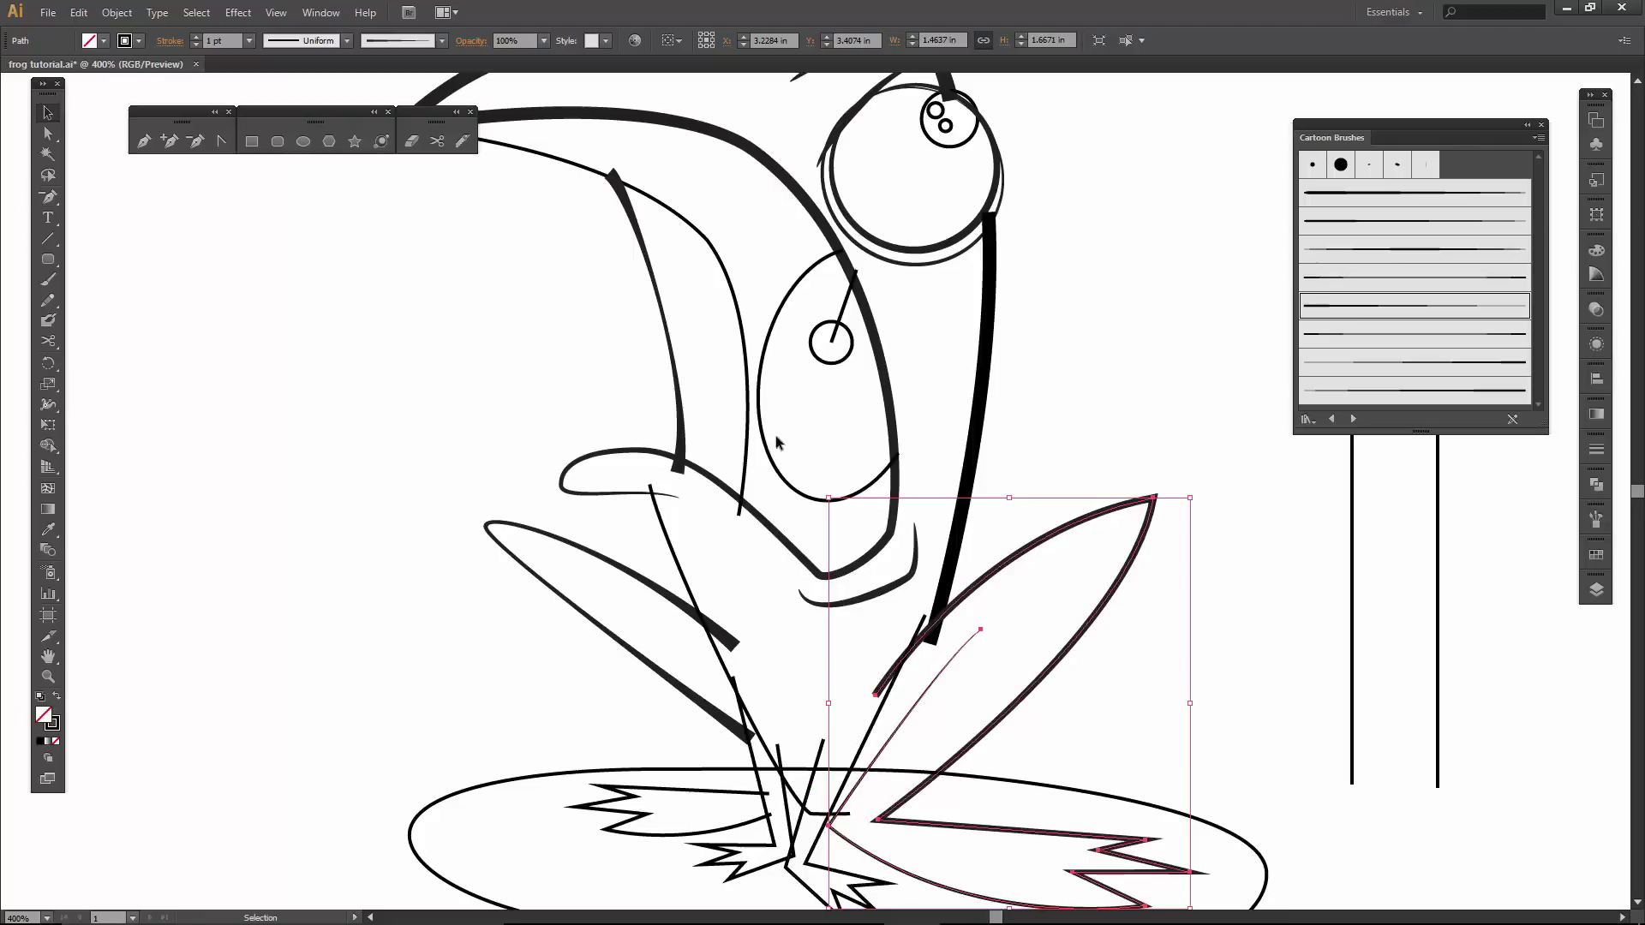
{"action": "left_click", "coordinate": [194, 37]}
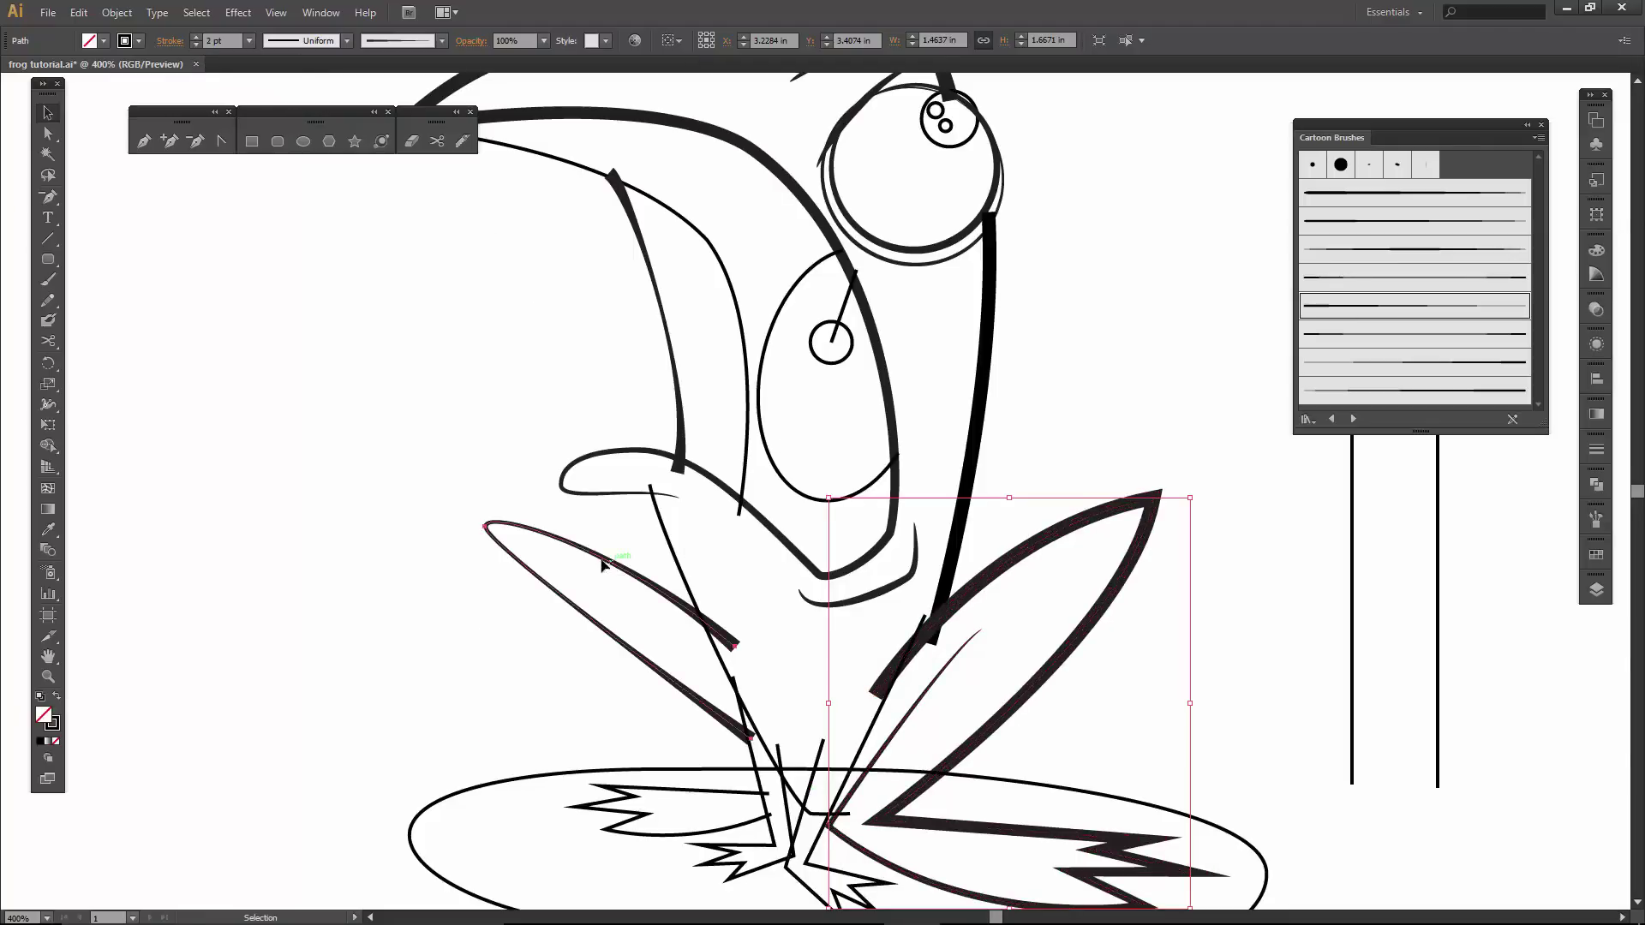
Raise the left leg outline's stroke weight to 4 pt.
{"action": "left_click", "coordinate": [601, 555]}
{"action": "left_click", "coordinate": [194, 38]}
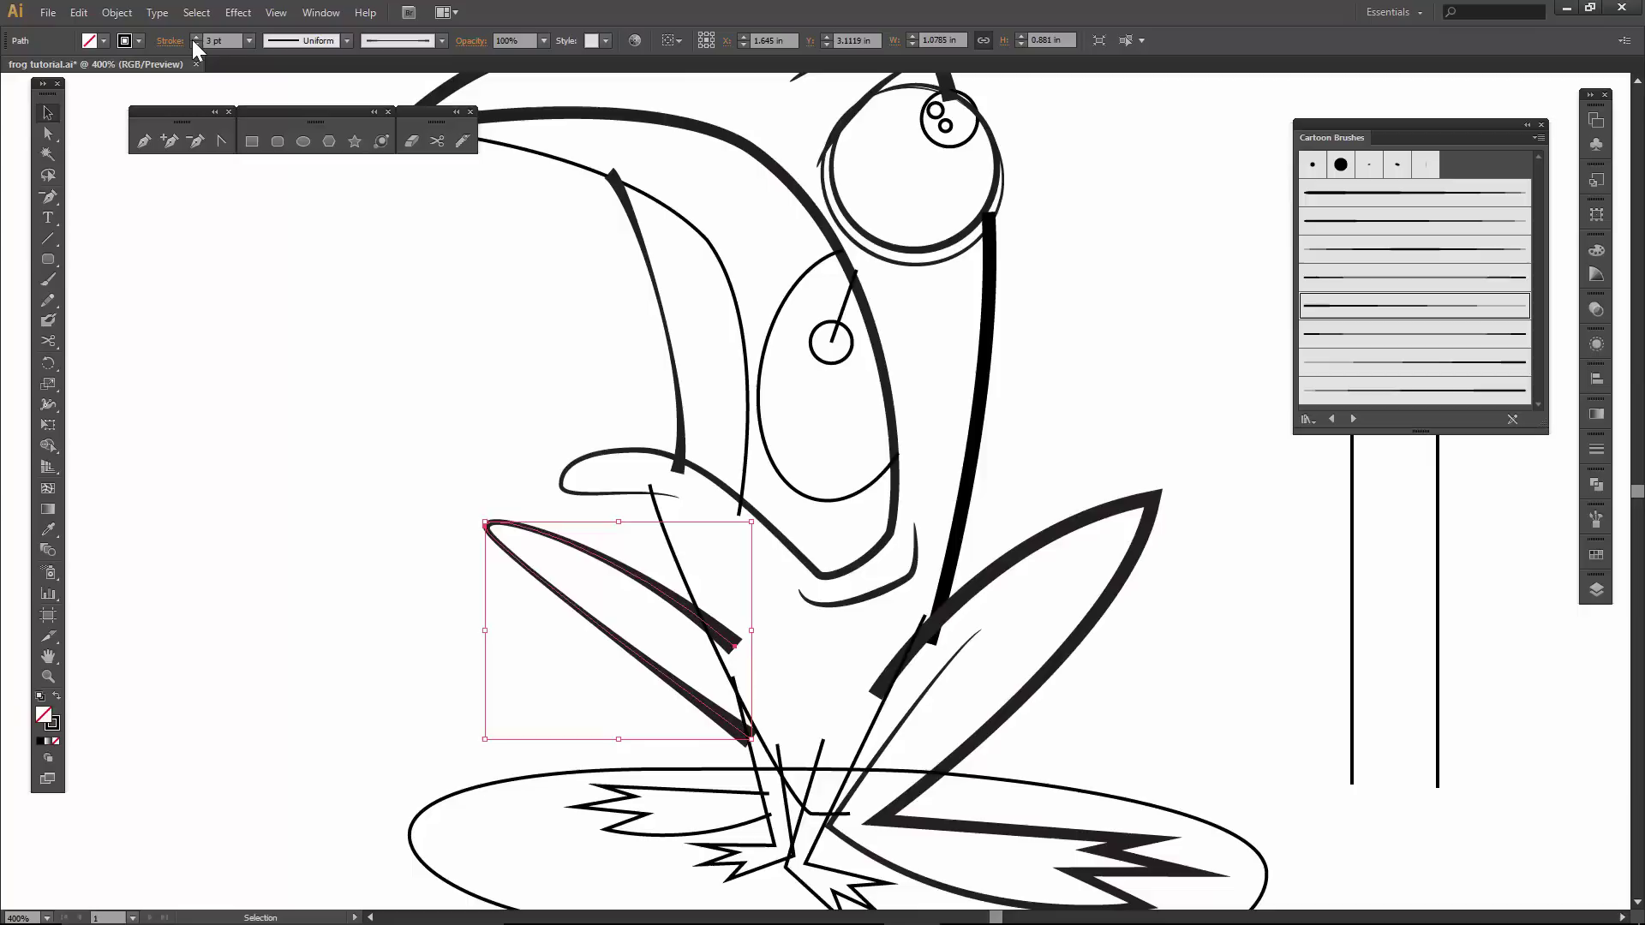
{"action": "left_click", "coordinate": [194, 38]}
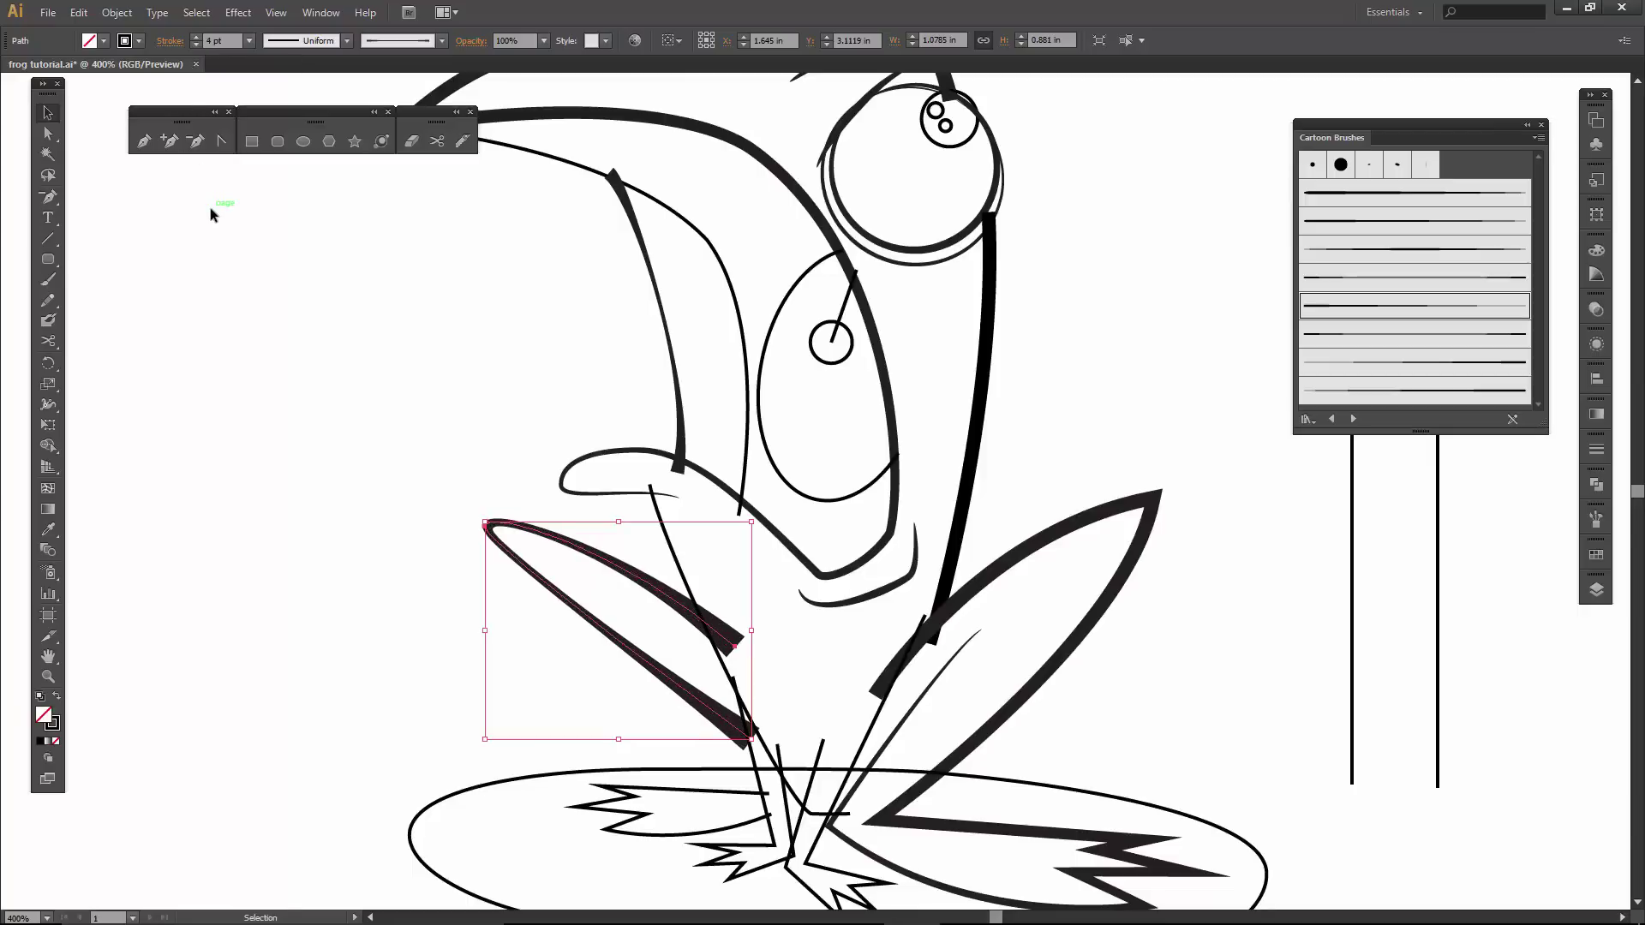
Drag the left leg's bottom anchor point to reshape the leg.
{"action": "key", "text": "a"}
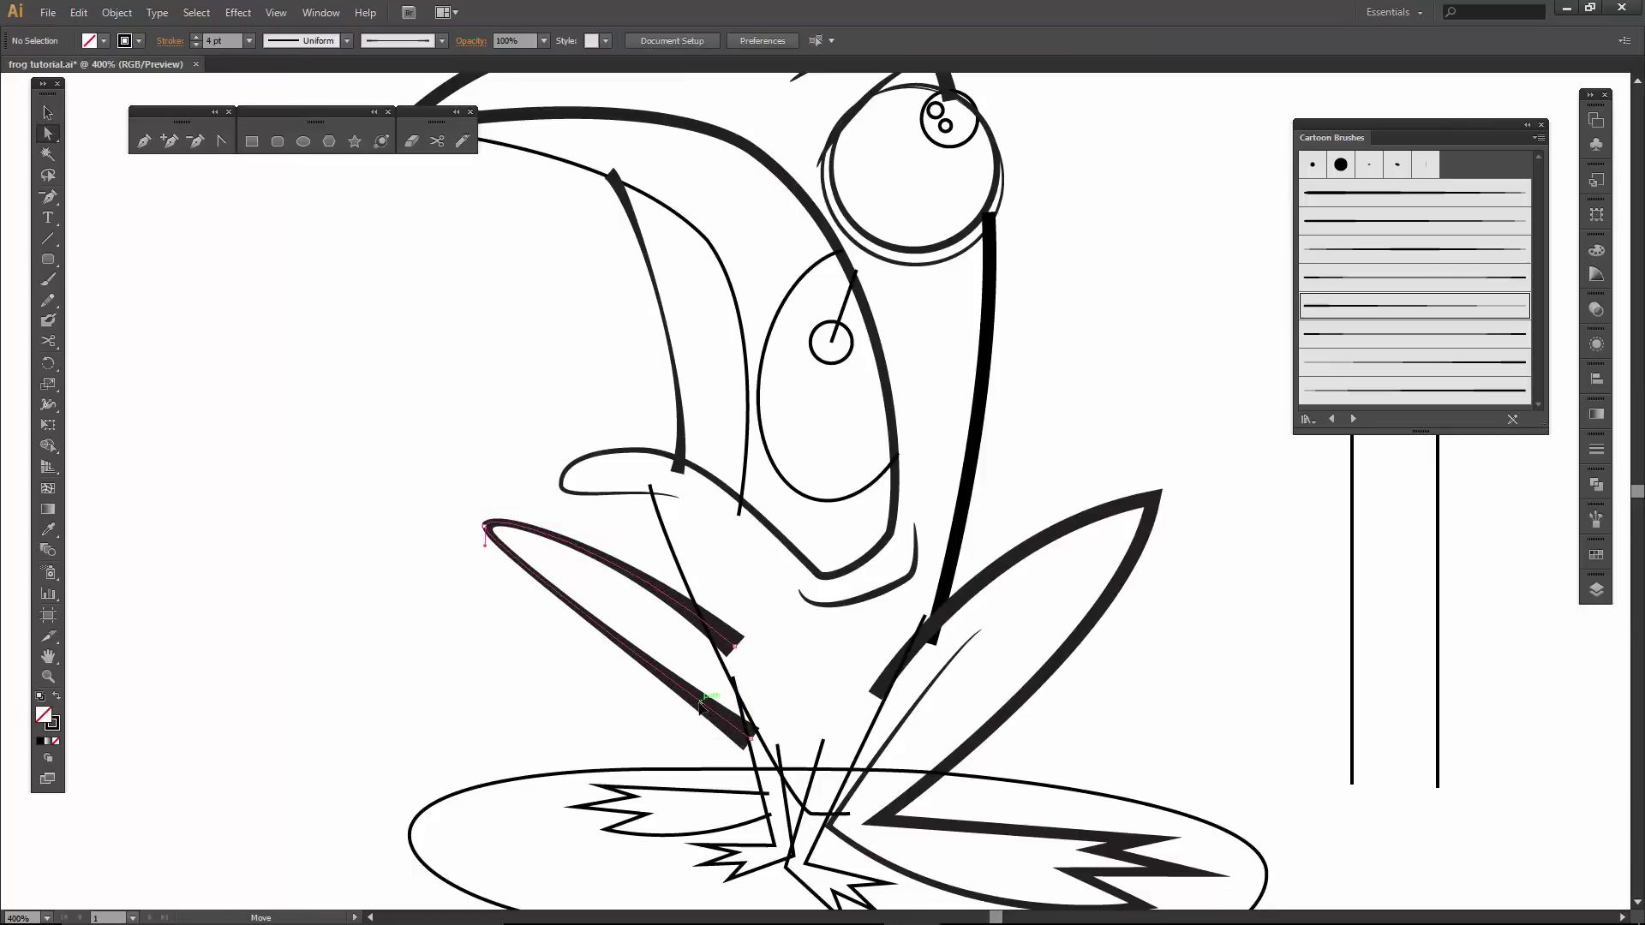
{"action": "left_click", "coordinate": [750, 738]}
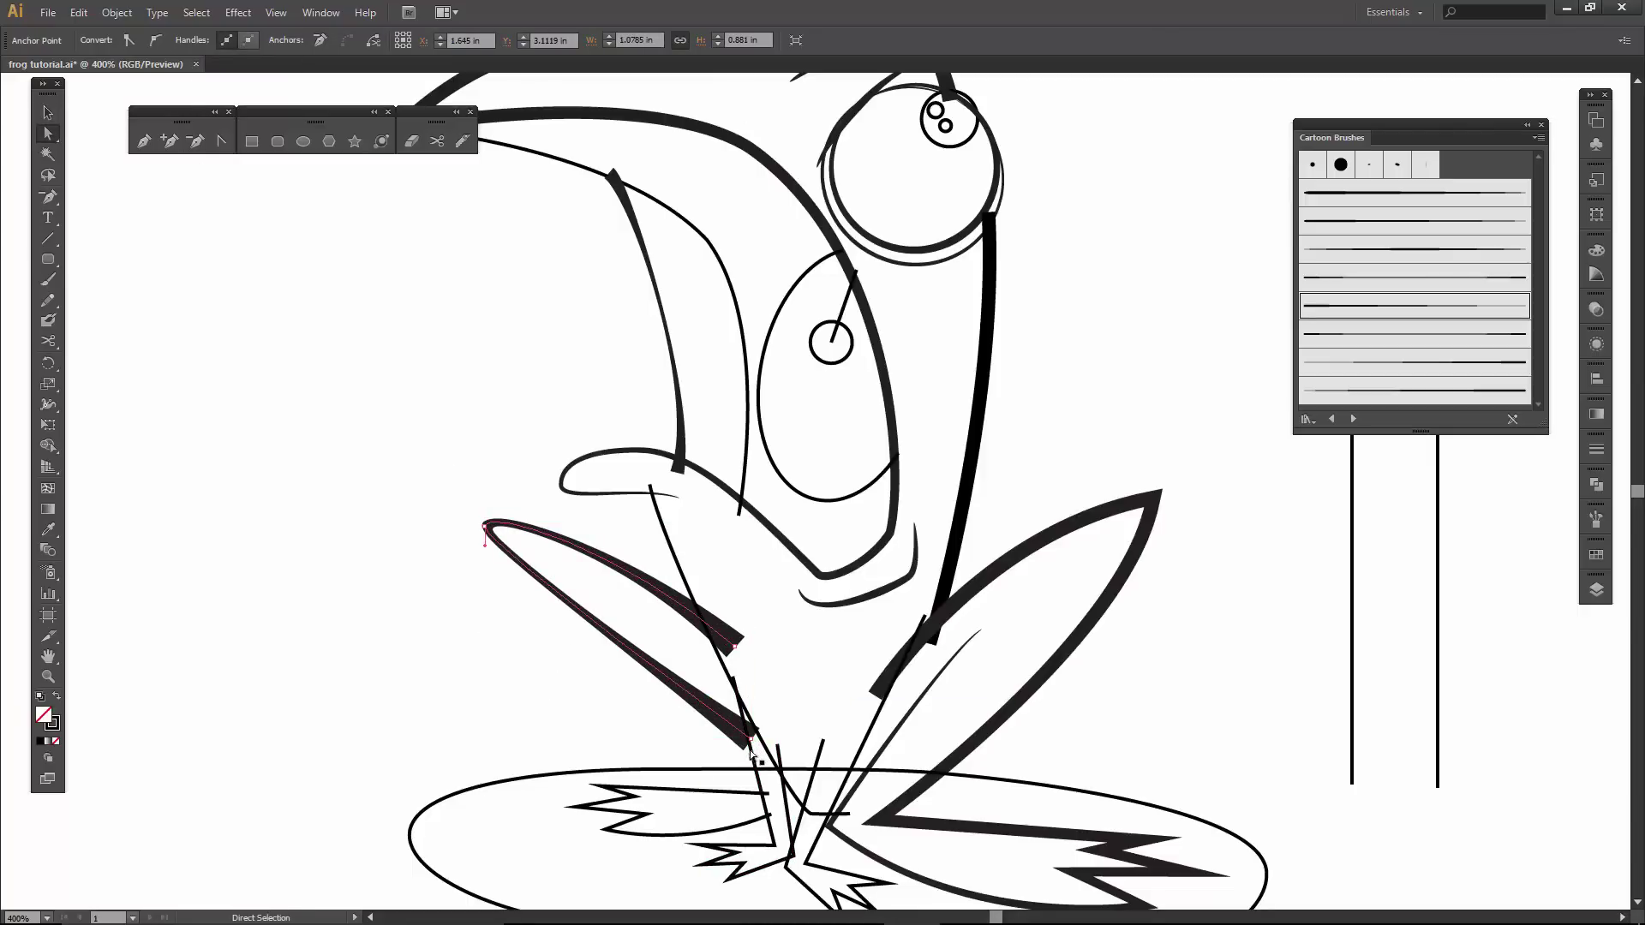
{"action": "mouse_move", "coordinate": [754, 744]}
{"action": "left_mouse_down"}
{"action": "mouse_move", "coordinate": [767, 748]}
{"action": "mouse_move", "coordinate": [557, 564]}
{"action": "left_mouse_up"}
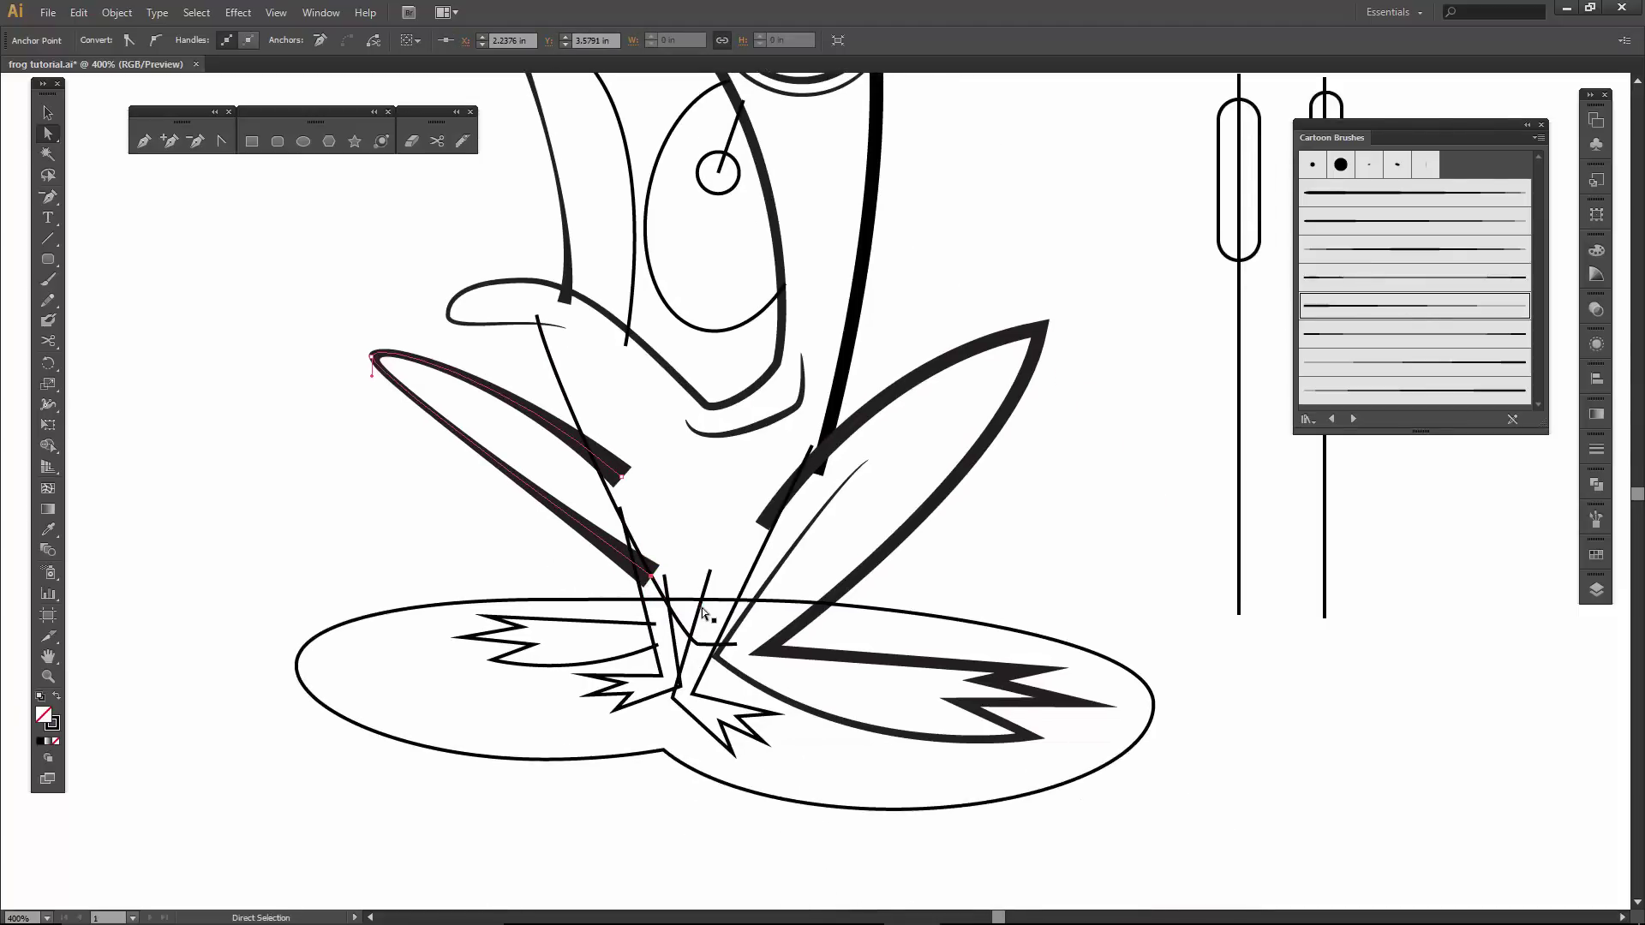
Apply a thick cartoon brush to the left foot path.
{"action": "left_click", "coordinate": [701, 611]}
{"action": "left_click", "coordinate": [1392, 250]}
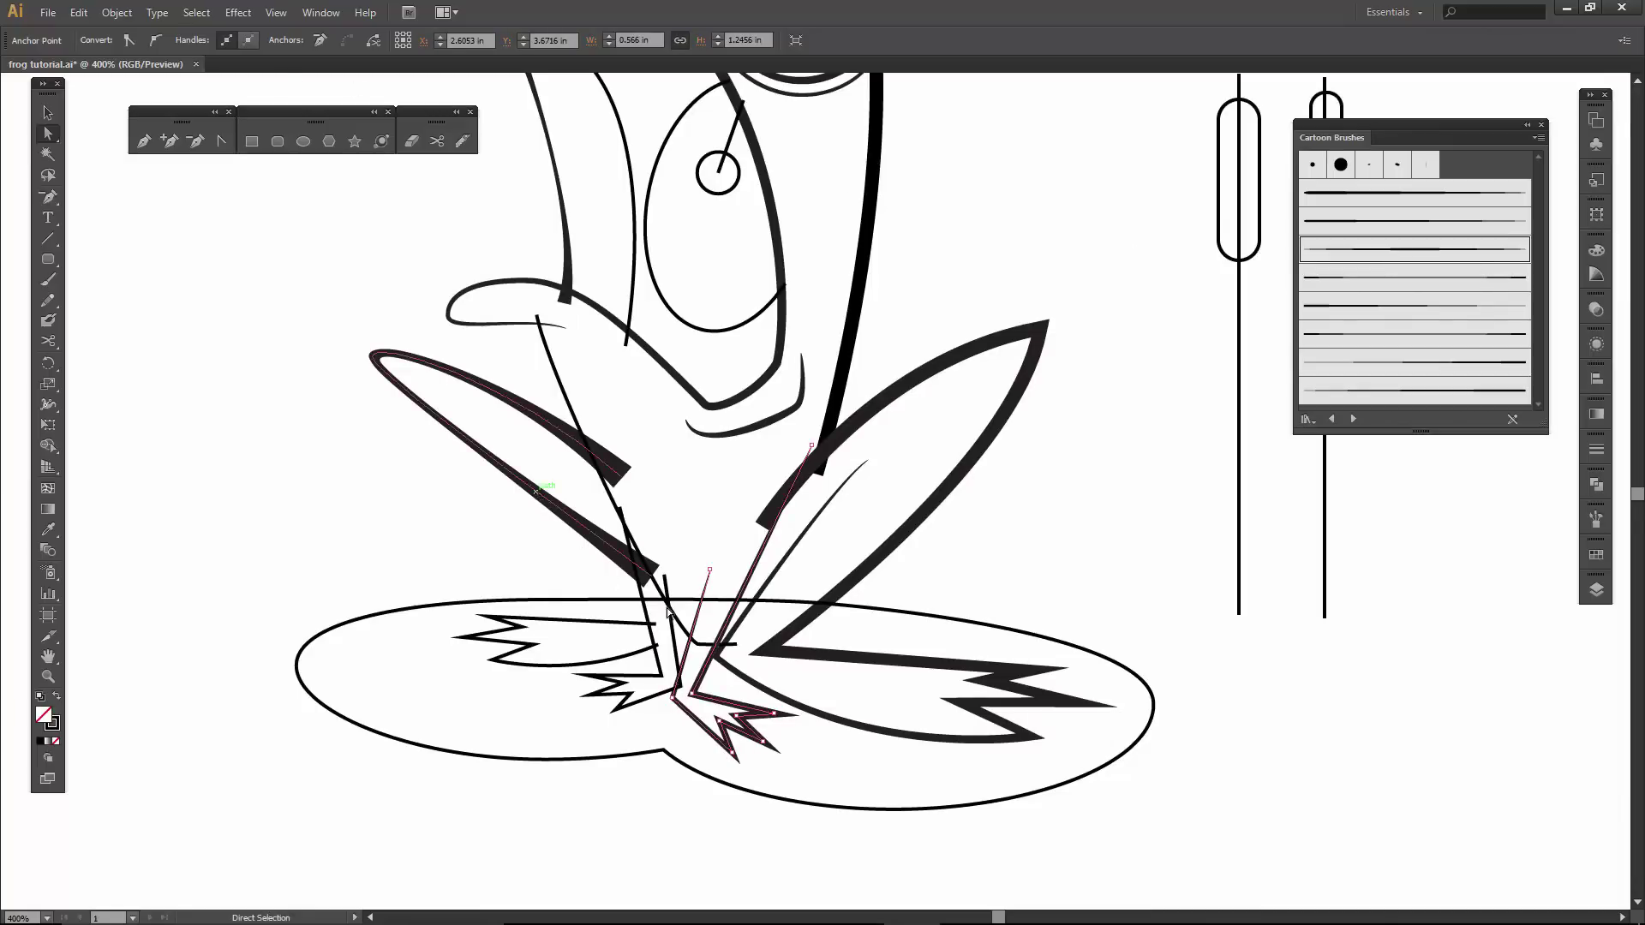
{"action": "left_click", "coordinate": [676, 637]}
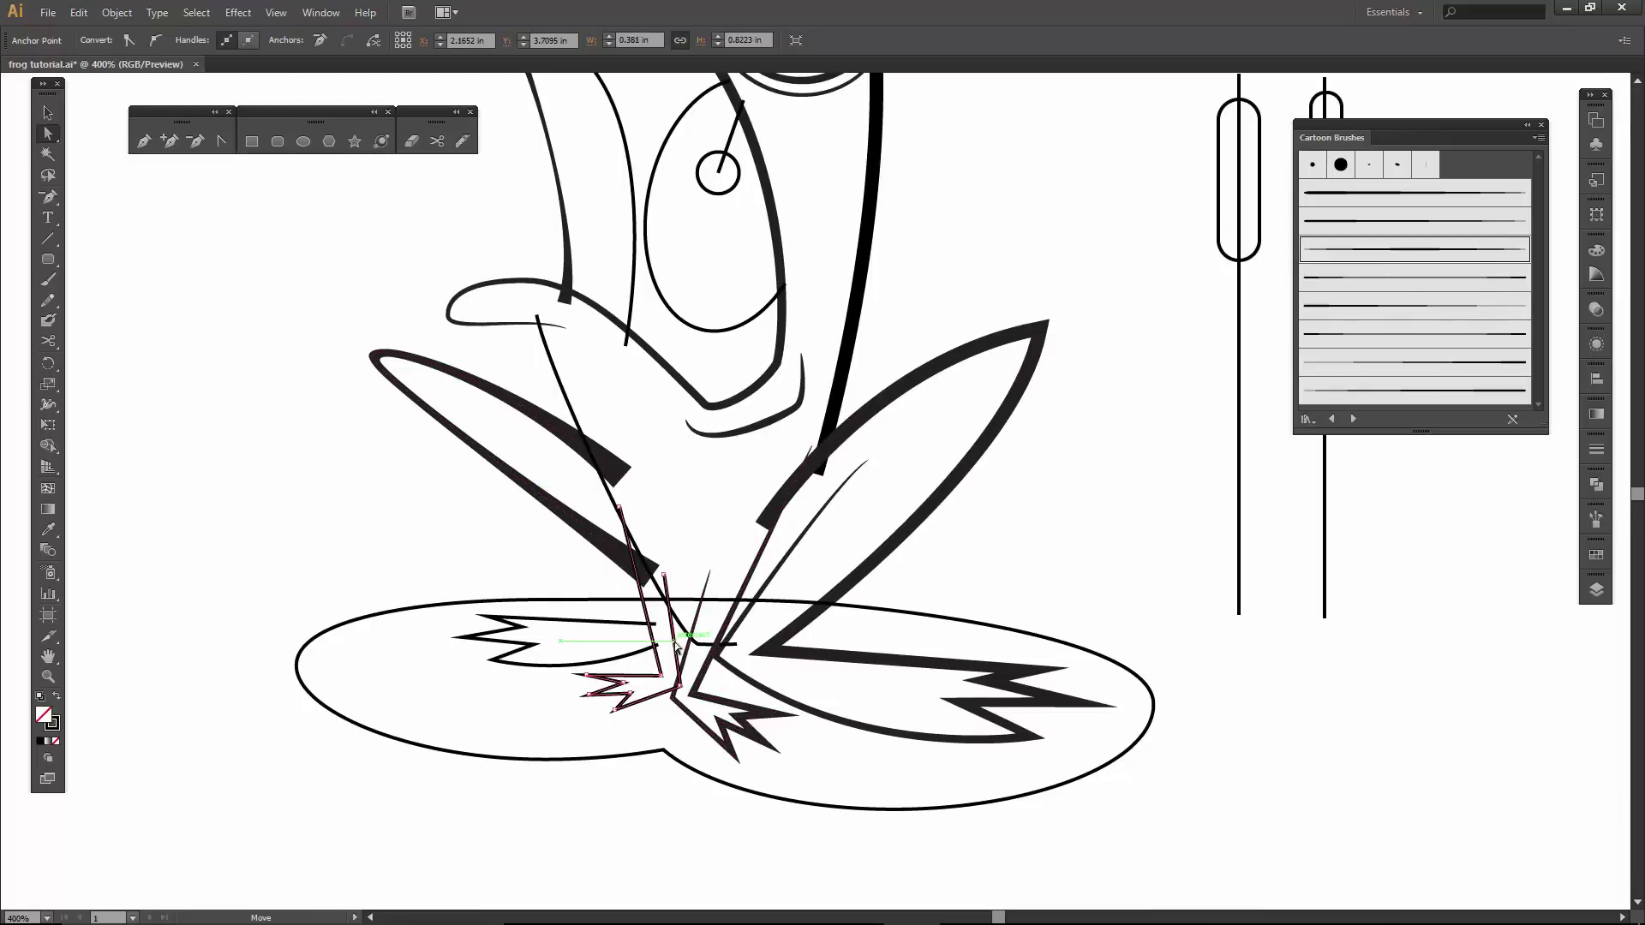
{"action": "left_click", "coordinate": [1440, 253]}
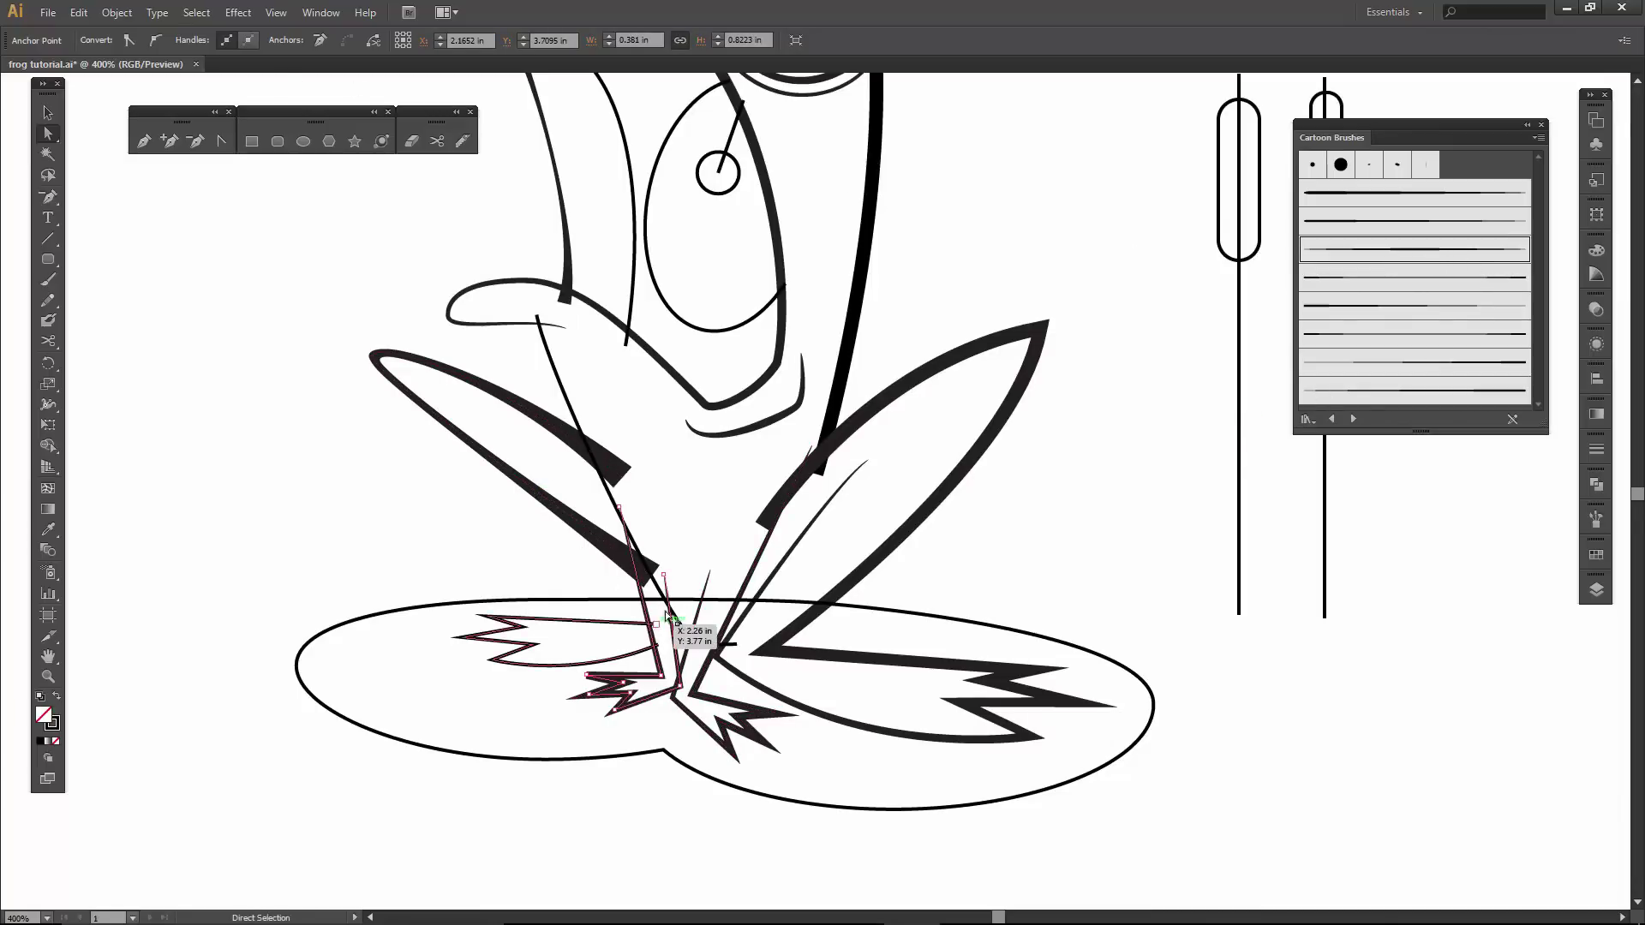
{"action": "left_click", "coordinate": [550, 669]}
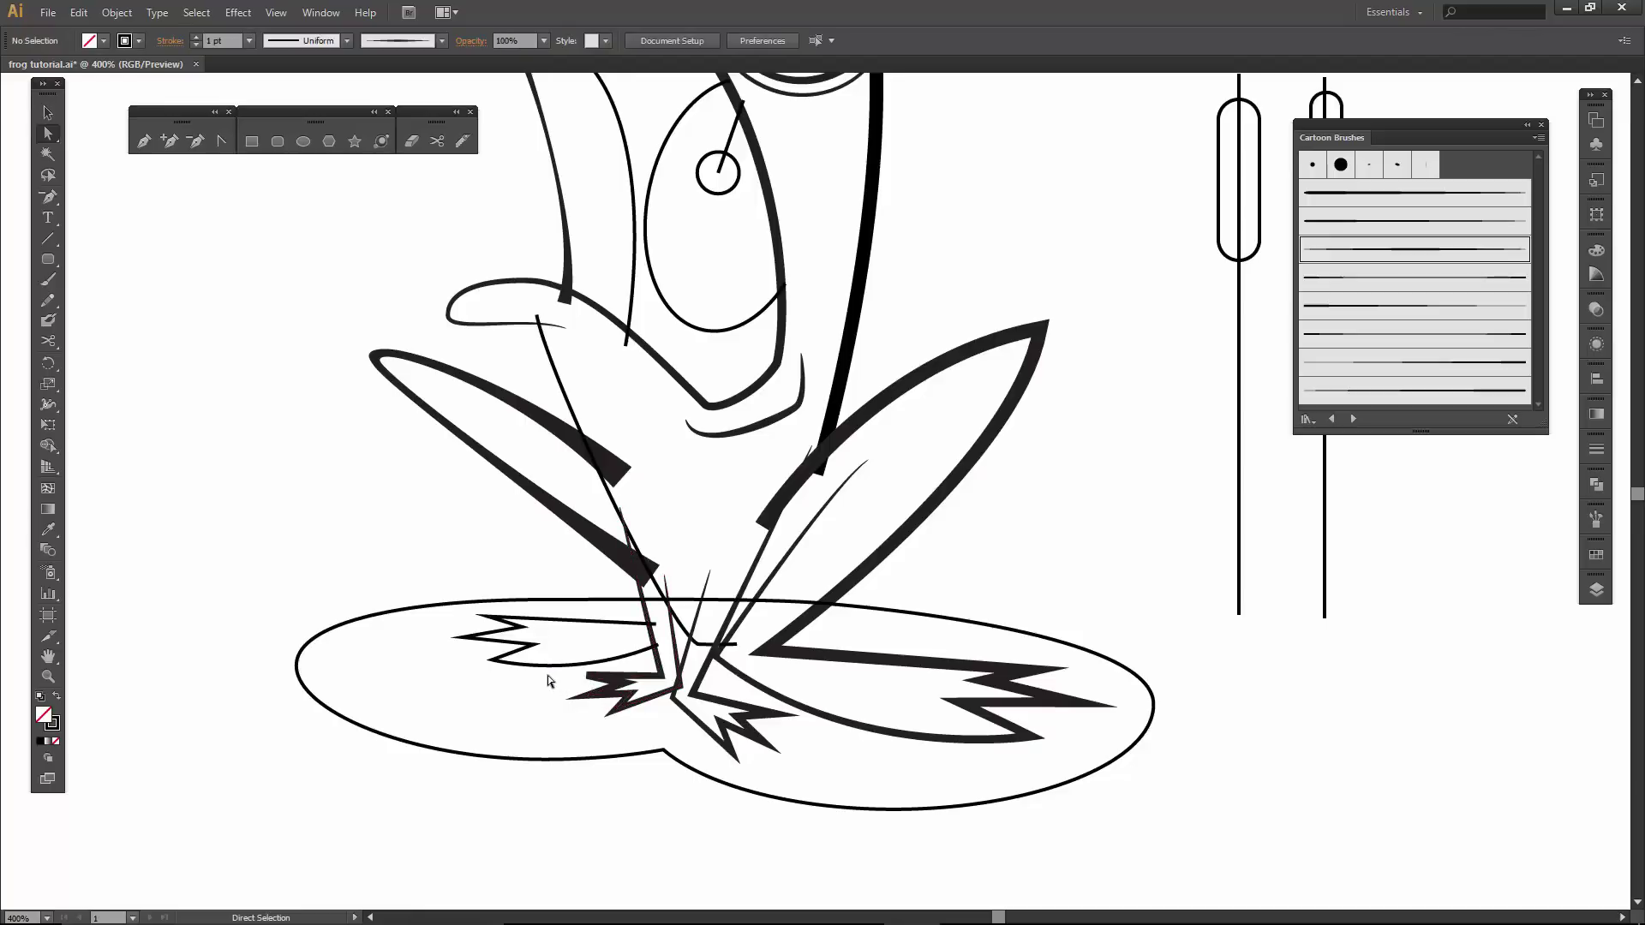
Give the upper left toe a cartoon art brush at 2 pt.
{"action": "key", "text": "v"}
{"action": "left_click", "coordinate": [548, 665]}
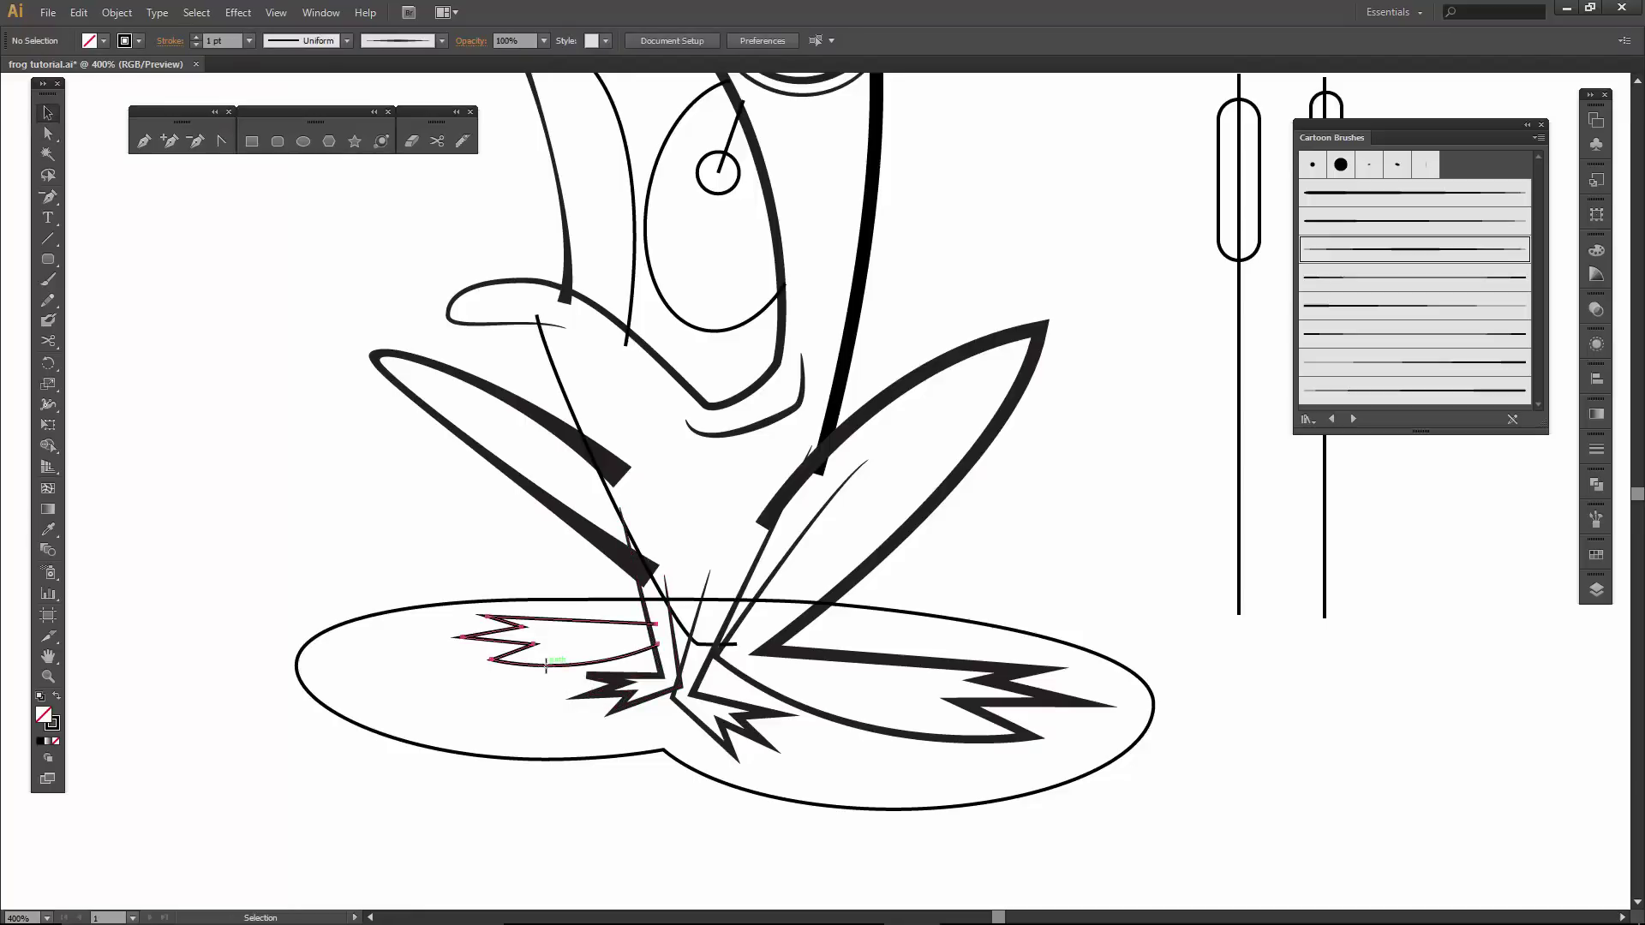
{"action": "left_click", "coordinate": [1409, 254]}
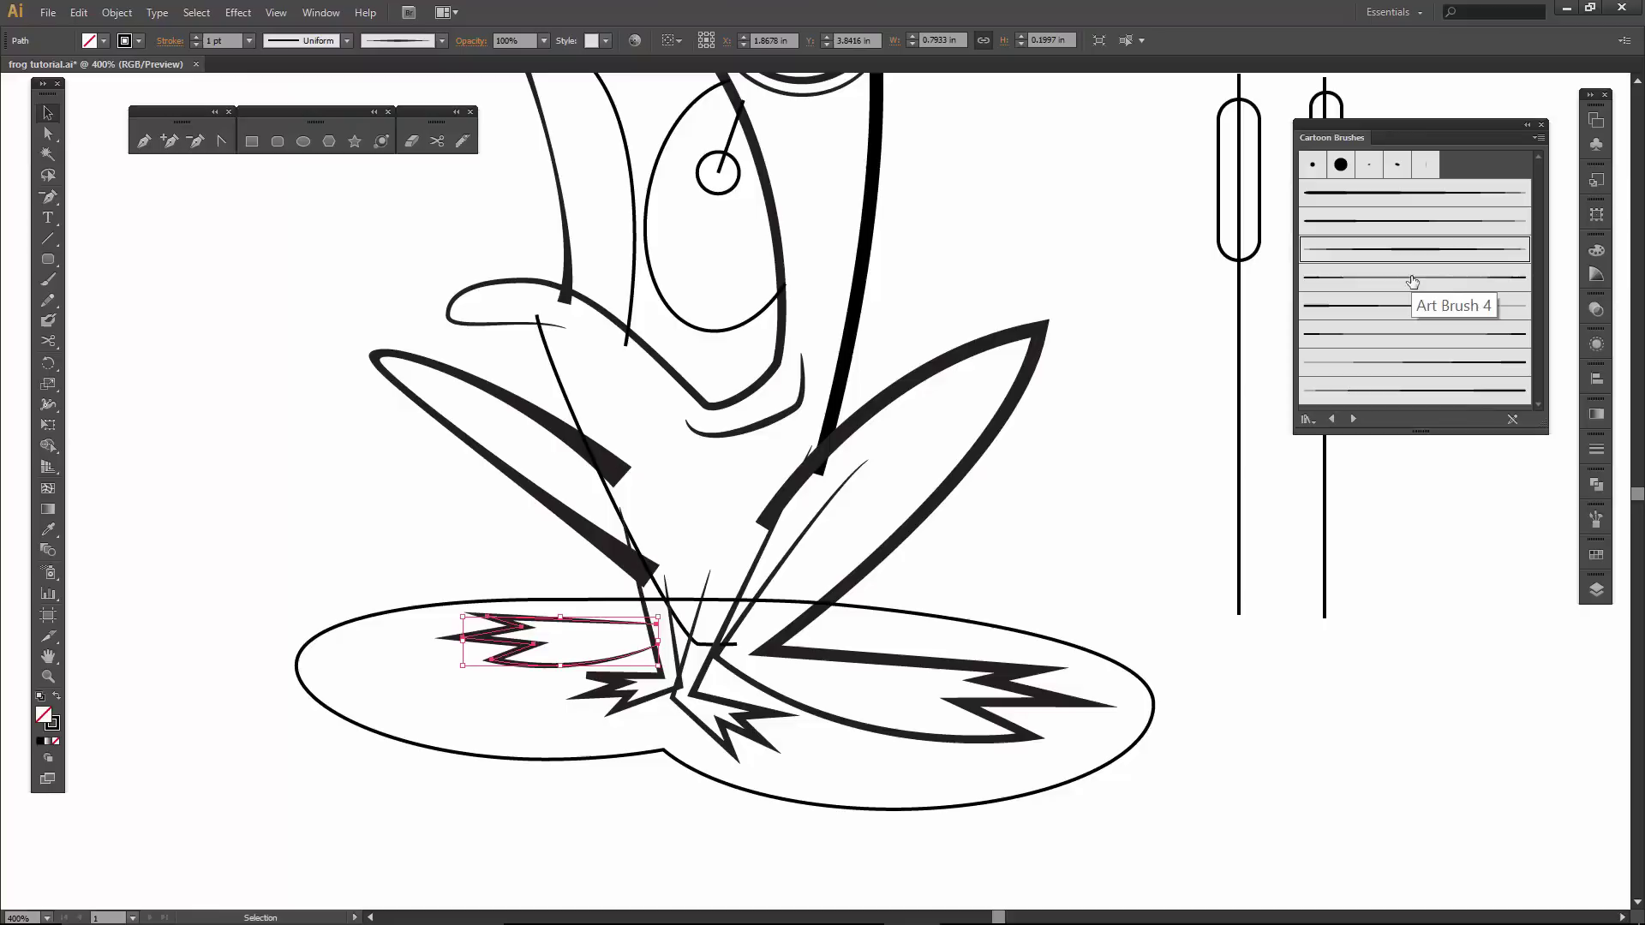
{"action": "left_click", "coordinate": [1411, 286]}
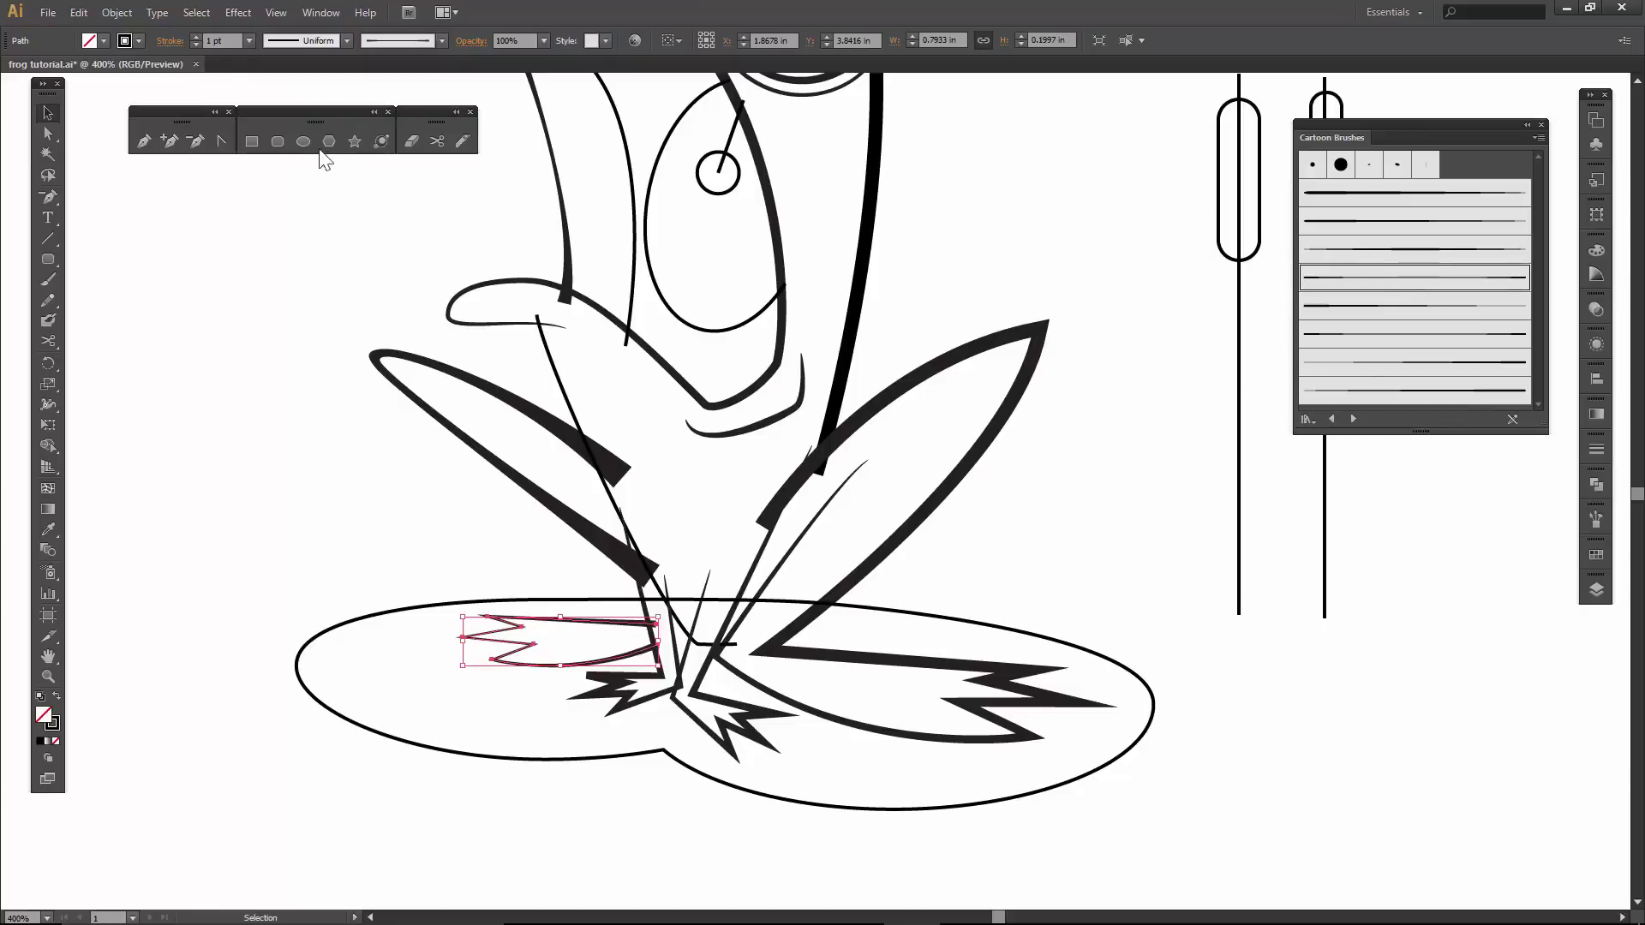
{"action": "left_click", "coordinate": [196, 36]}
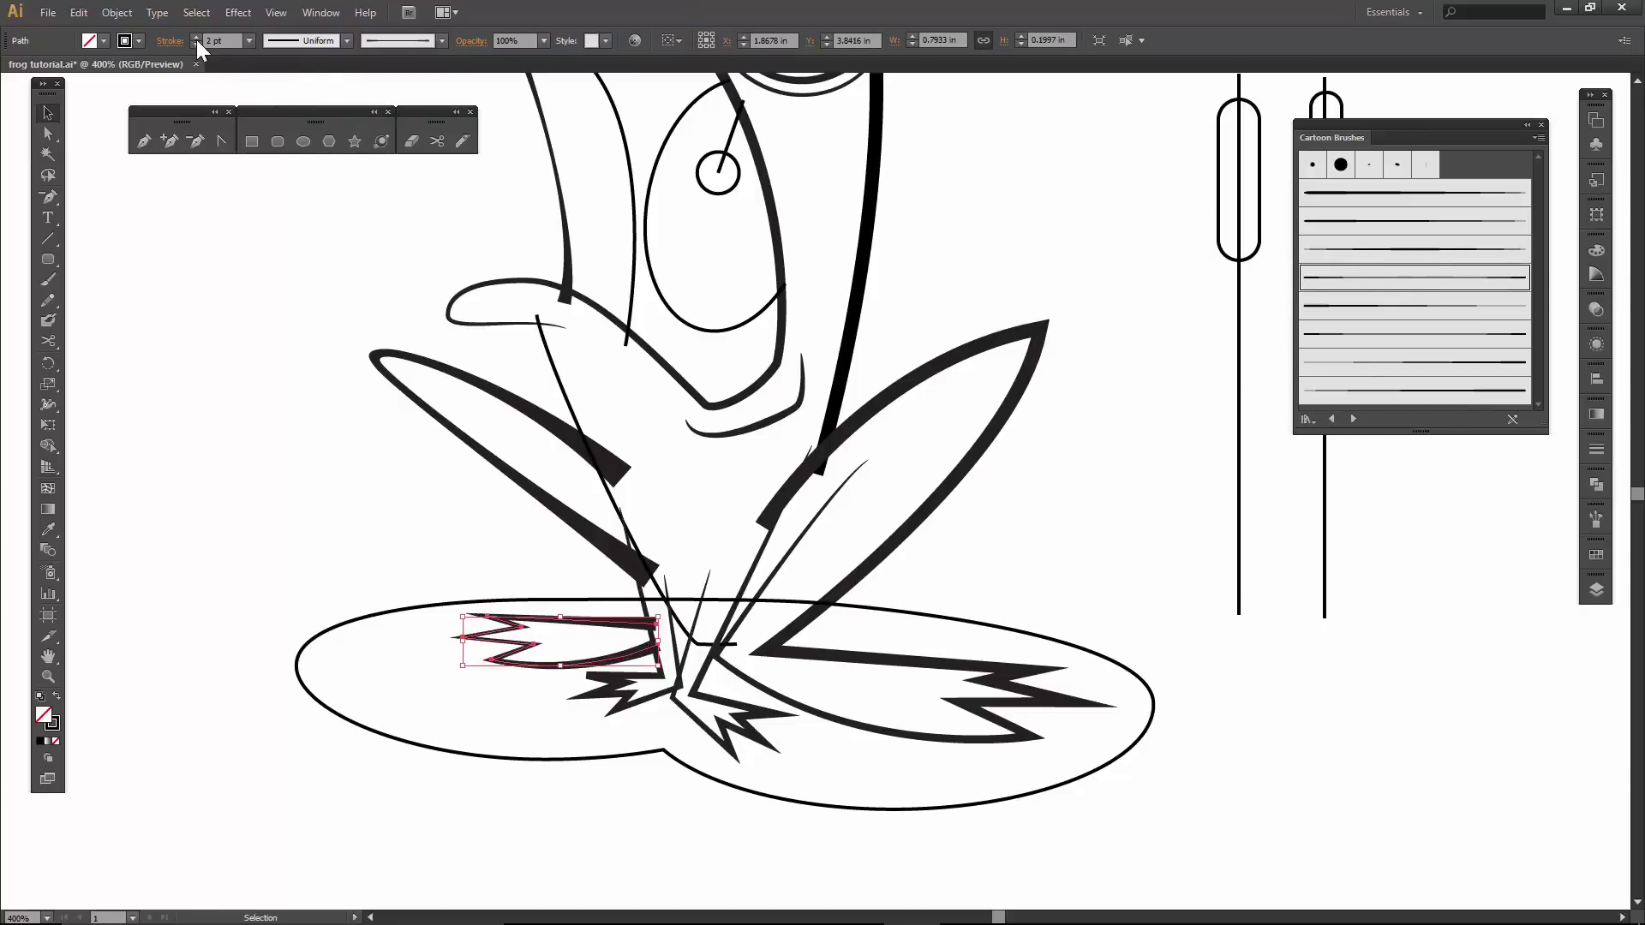
Brush the left leg's inner line at 3 pt and the lily pad outline.
{"action": "left_click", "coordinate": [557, 359]}
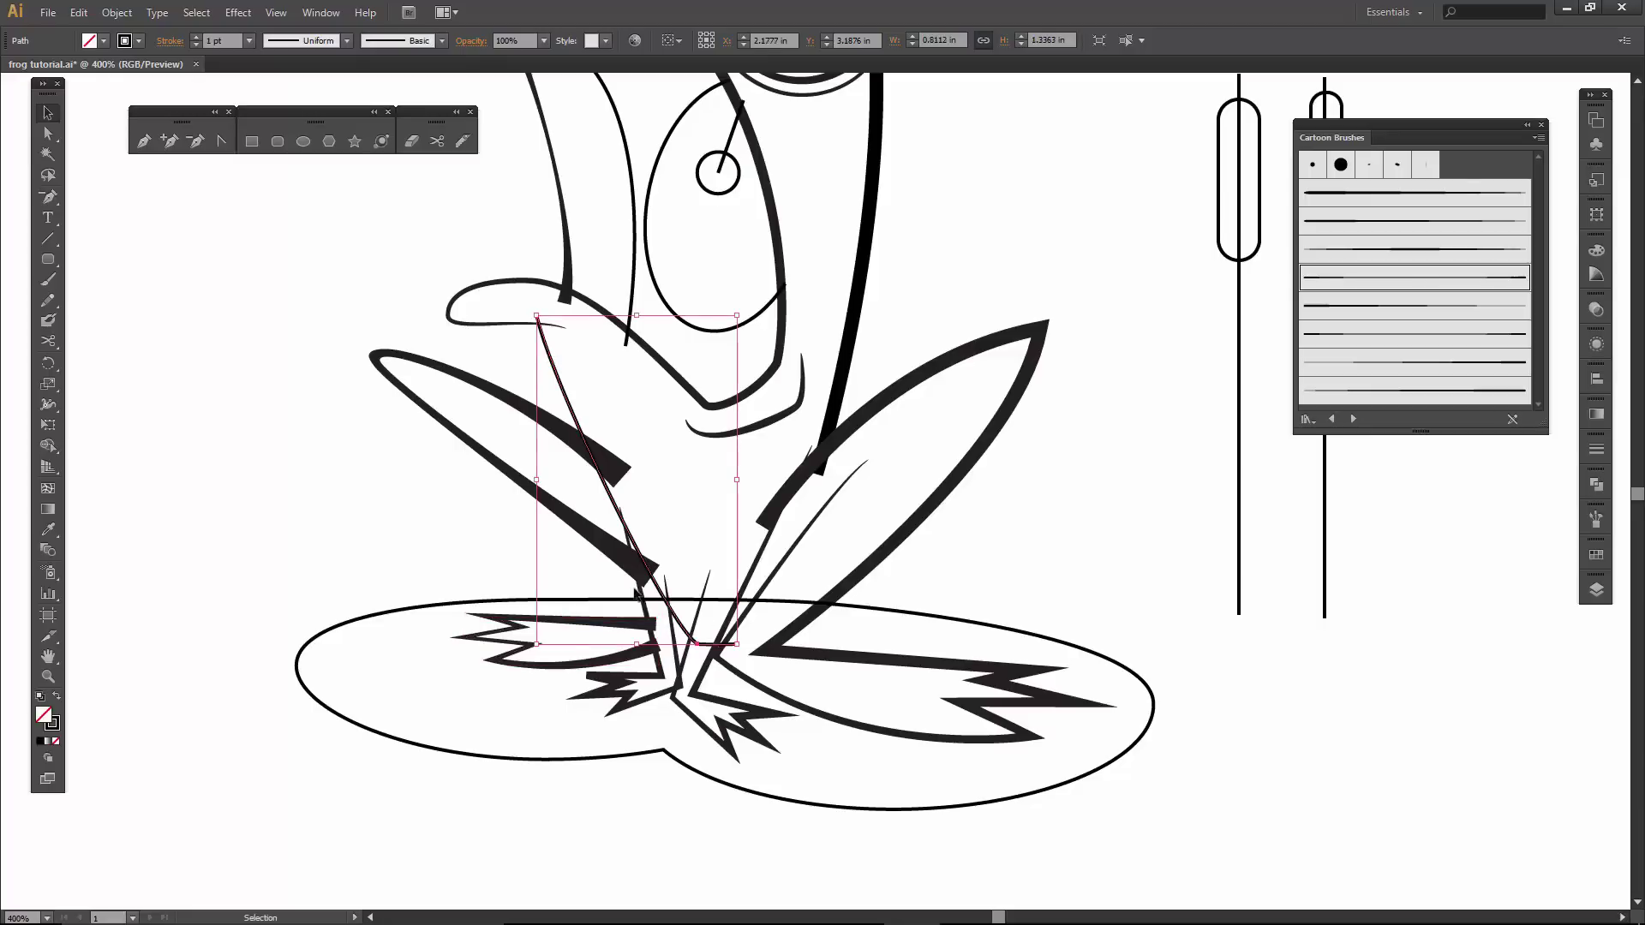
{"action": "left_click", "coordinate": [1384, 278]}
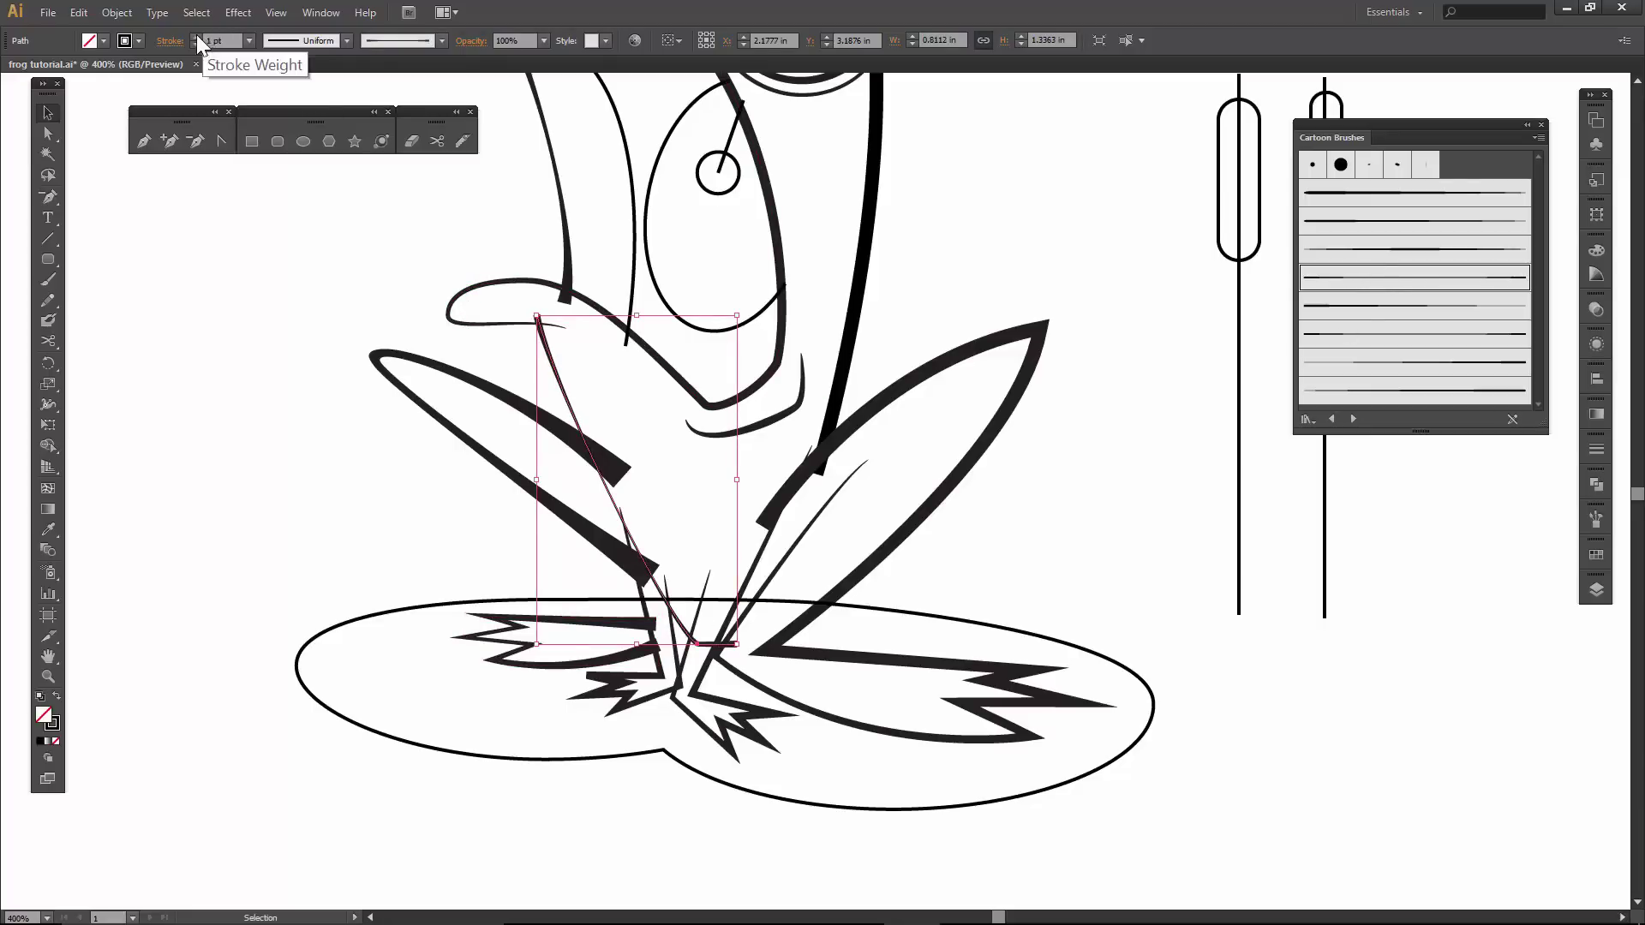
{"action": "left_click", "coordinate": [196, 37]}
{"action": "left_click", "coordinate": [196, 37]}
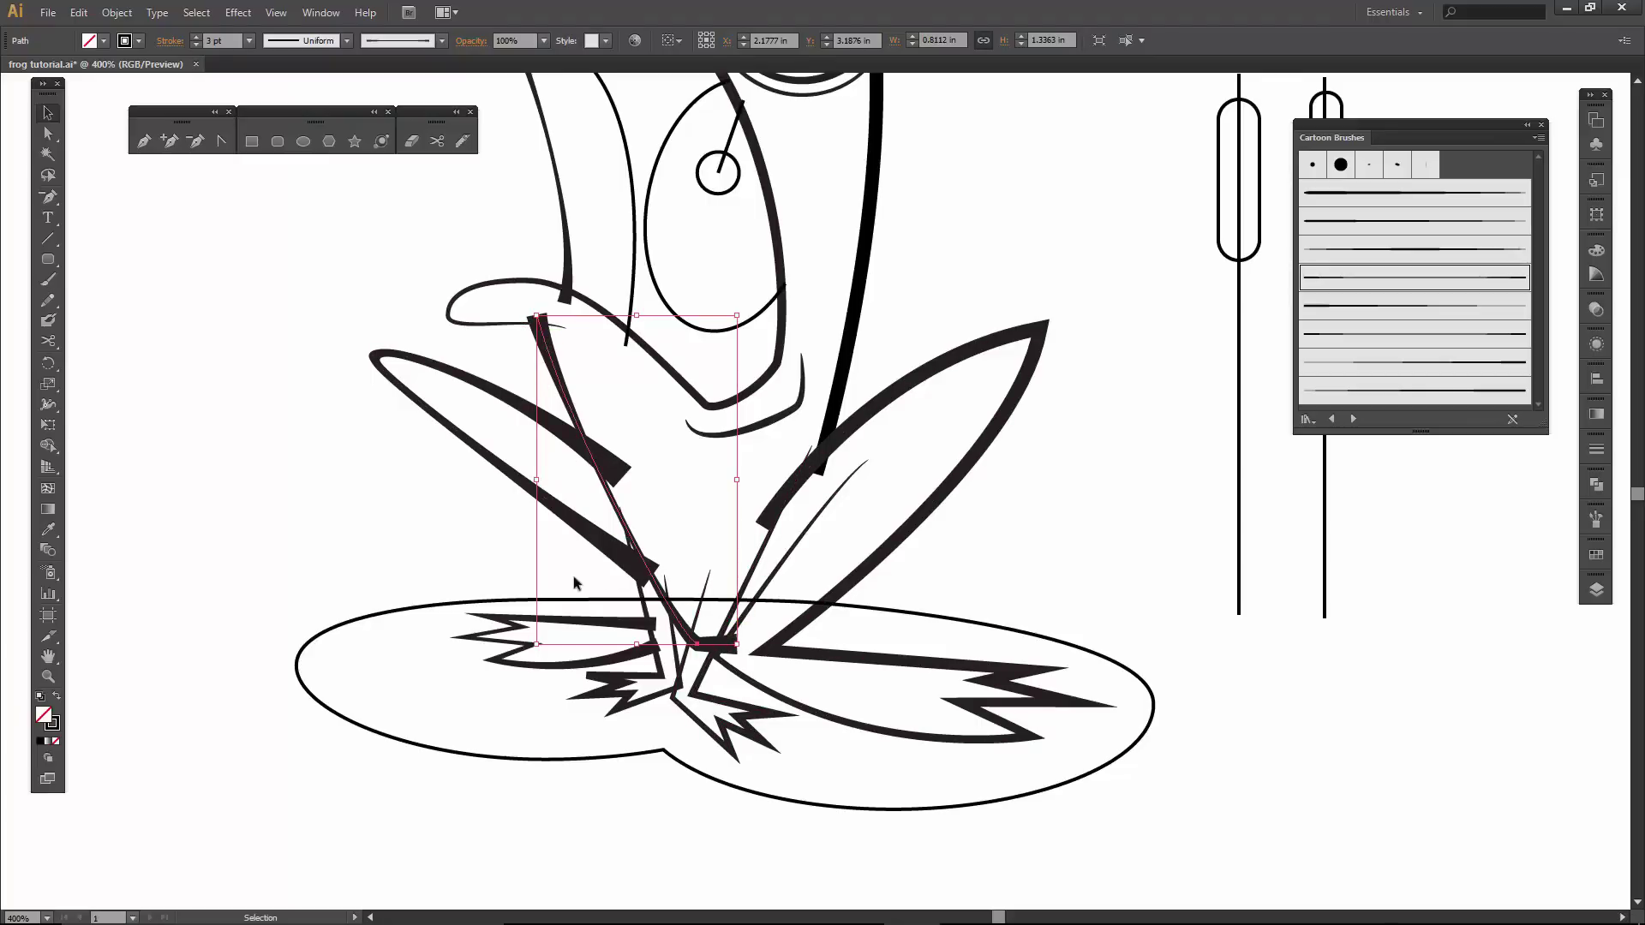
{"action": "left_click", "coordinate": [608, 760]}
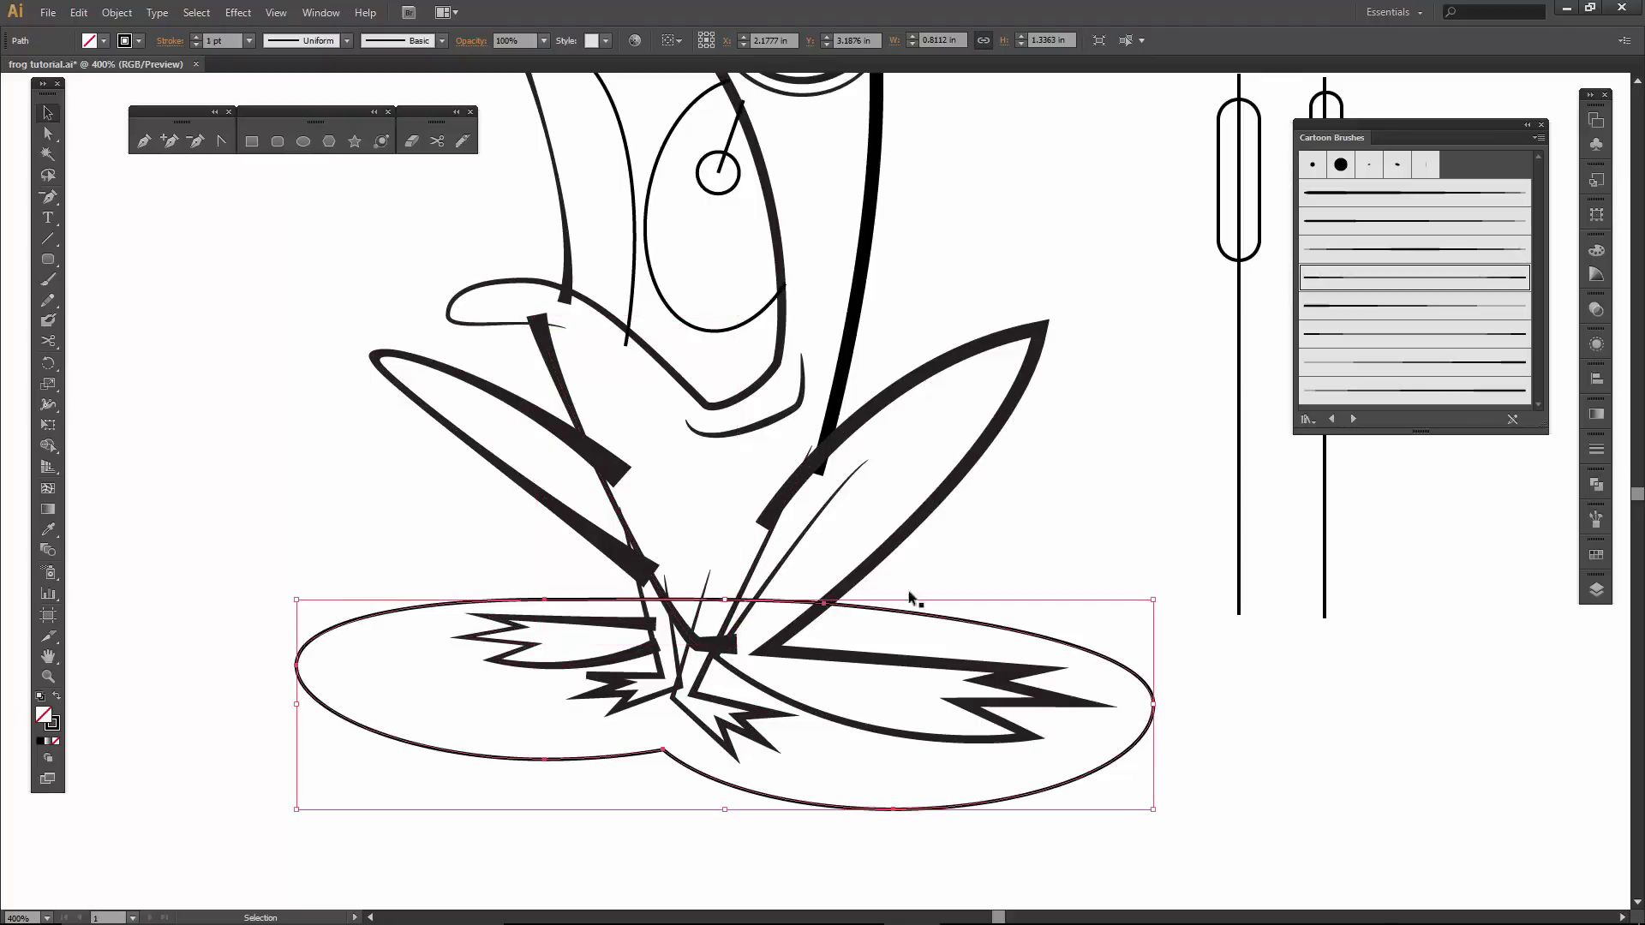
{"action": "left_click", "coordinate": [1414, 253]}
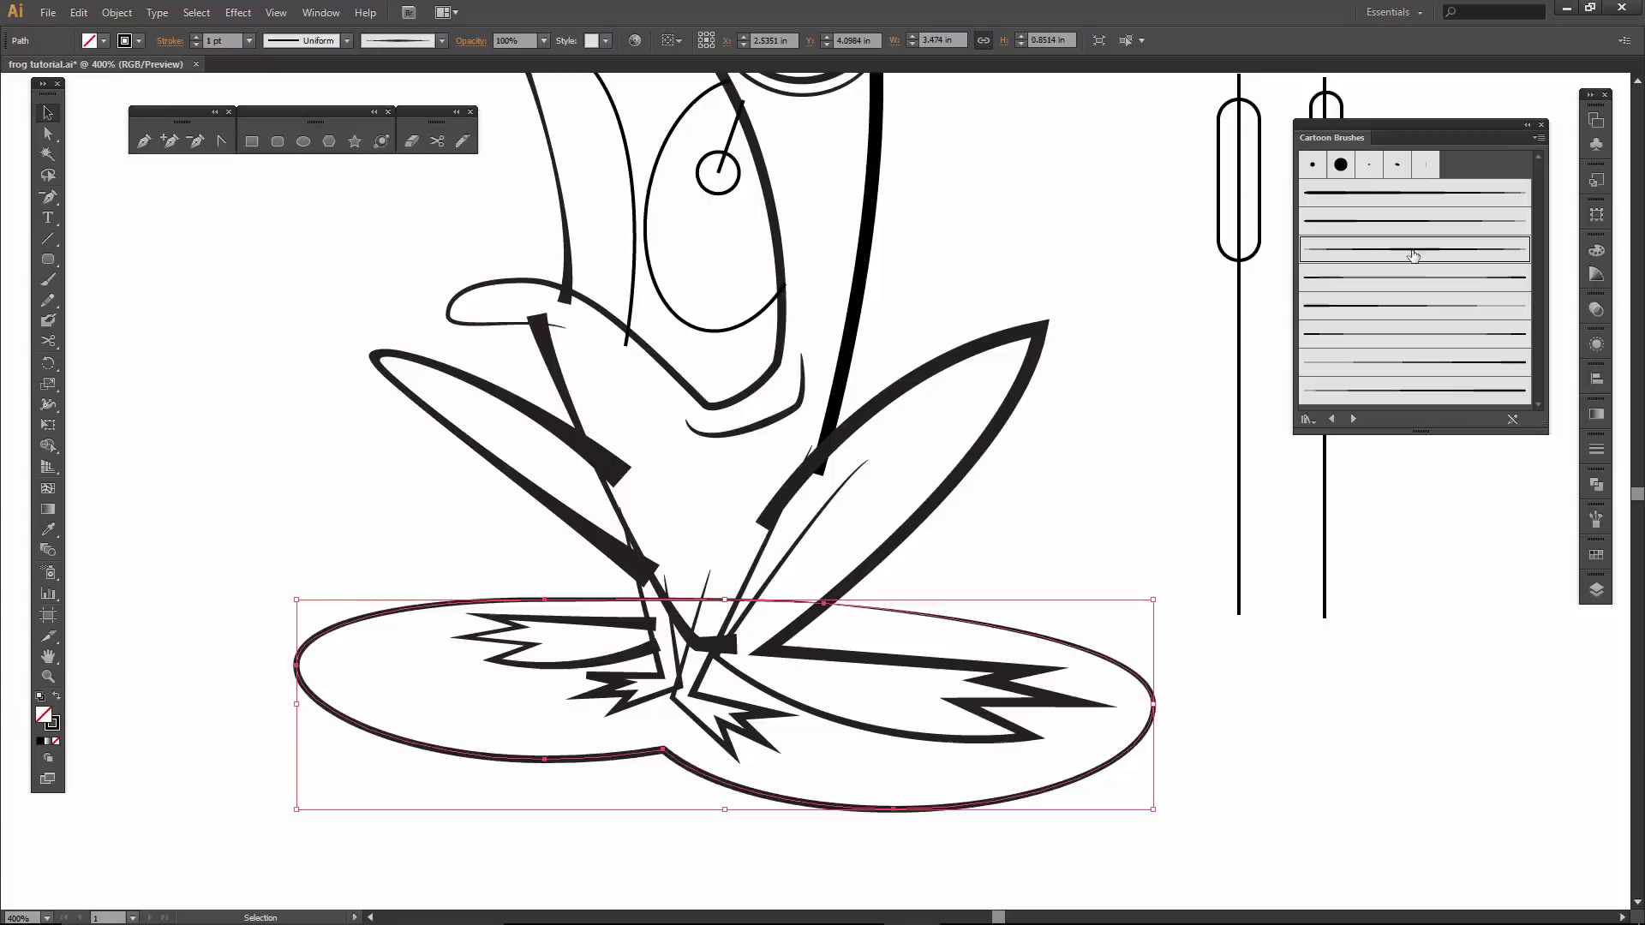
Apply a cartoon brush at 3 pt to the short line inside the body.
{"action": "left_click", "coordinate": [1076, 466]}
{"action": "scroll", "coordinate": [1071, 466], "scroll_direction": "up", "scroll_amount": 3}
{"action": "scroll", "coordinate": [1067, 465], "scroll_direction": "up", "scroll_amount": 5}
{"action": "scroll", "coordinate": [1067, 466], "scroll_direction": "left", "scroll_amount": 2}
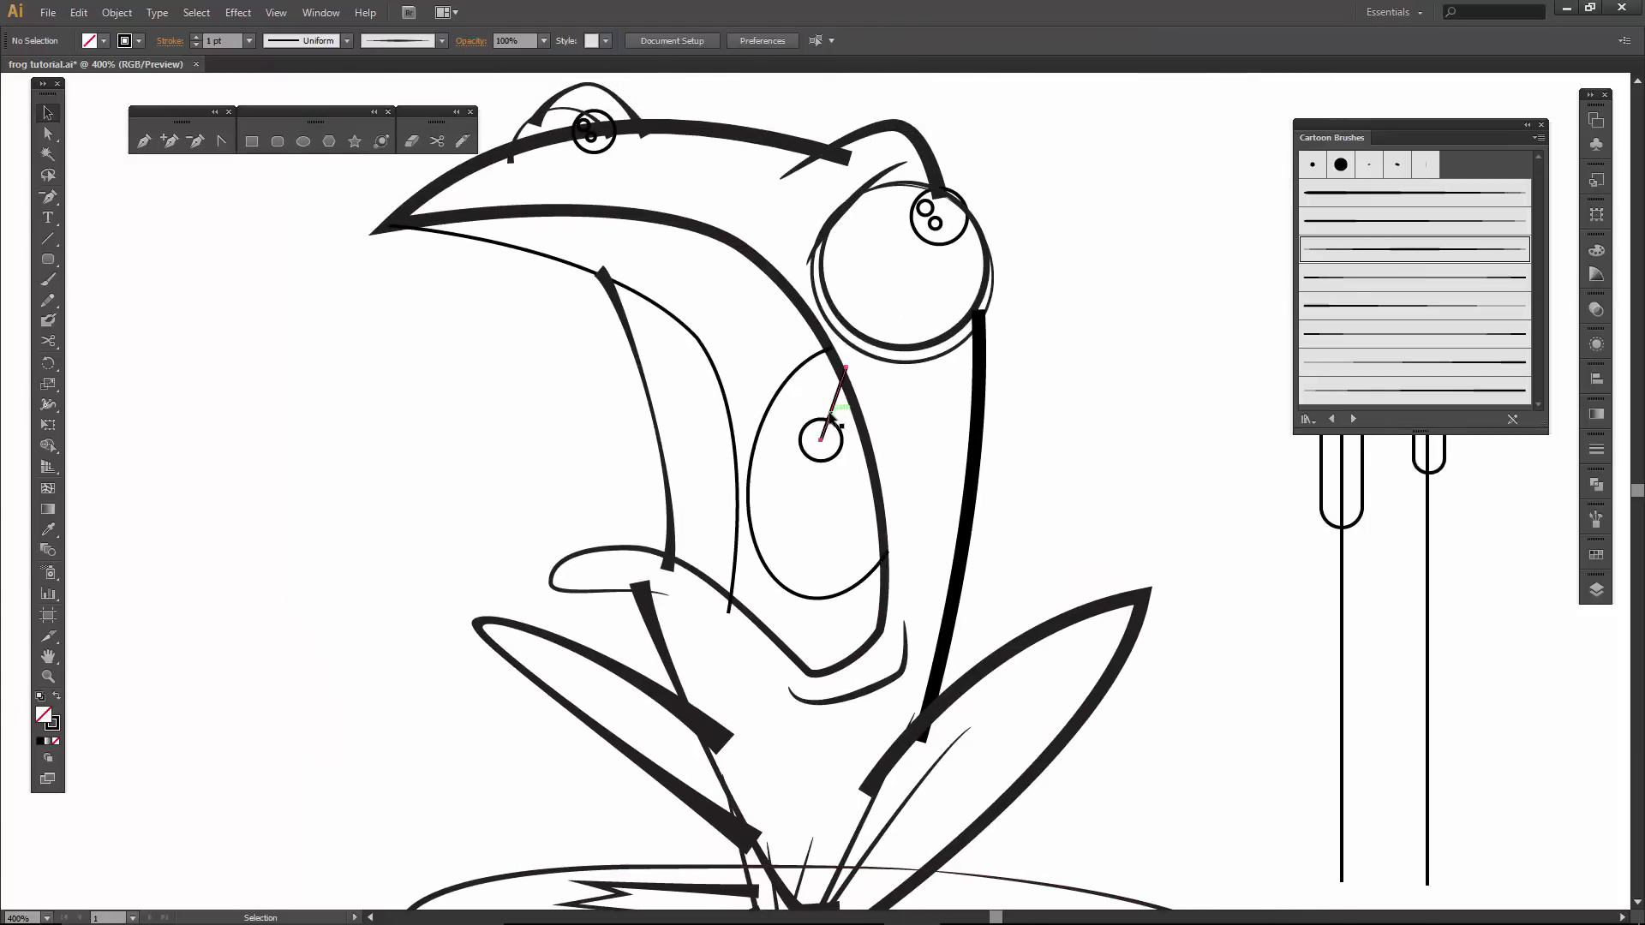
{"action": "left_click", "coordinate": [829, 422]}
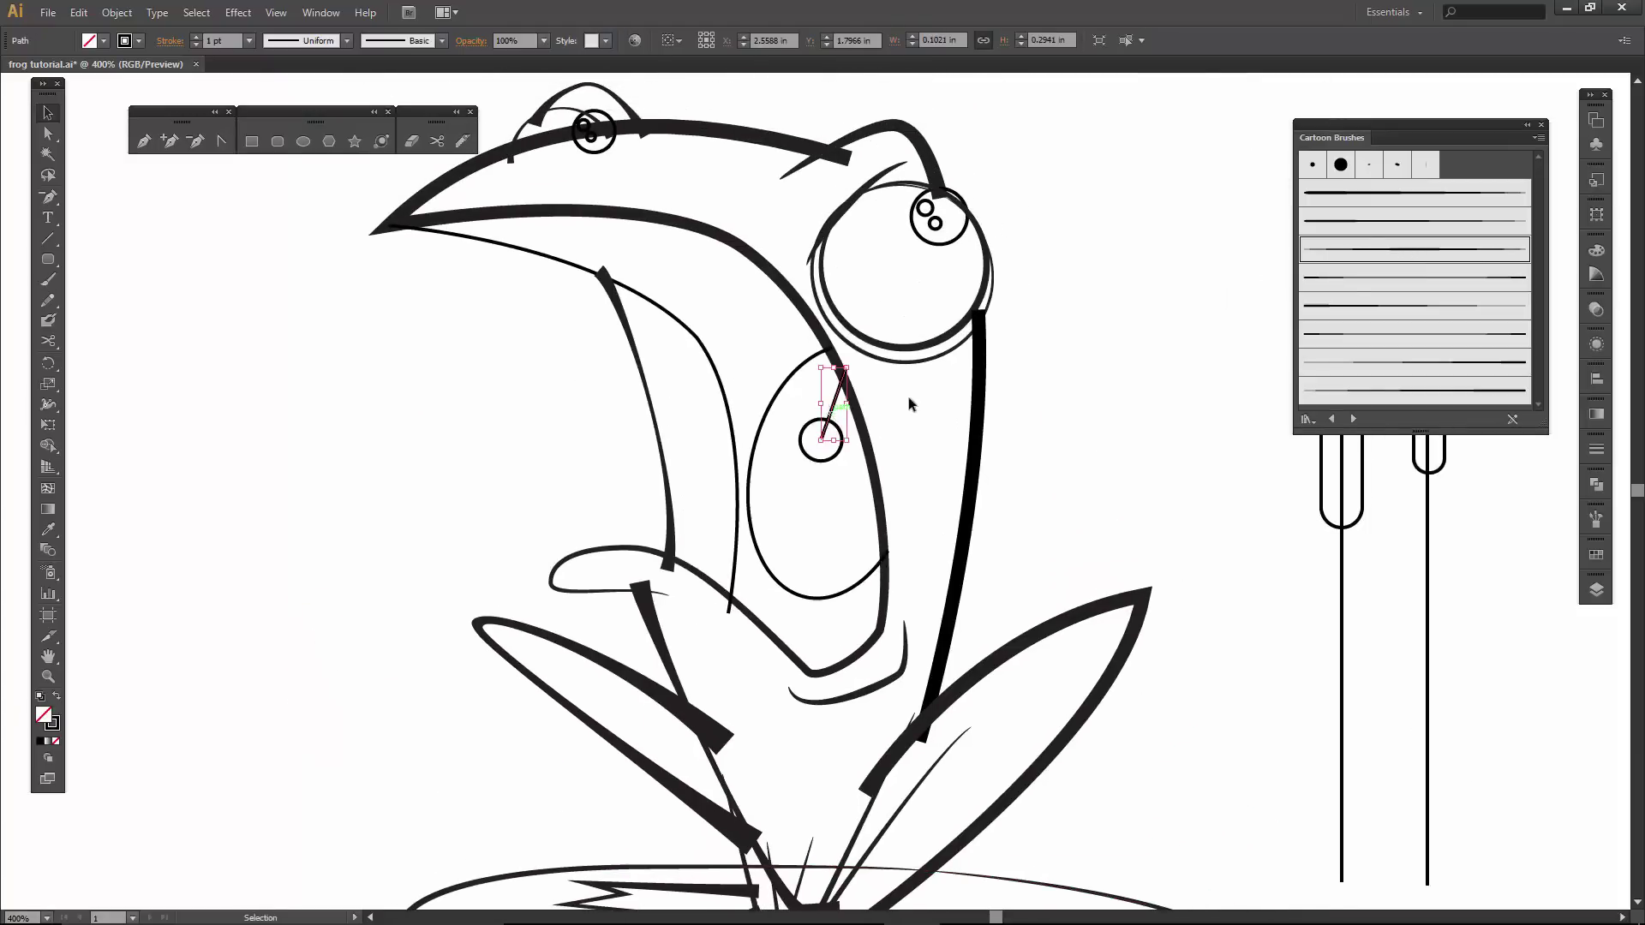
{"action": "left_click", "coordinate": [1417, 394]}
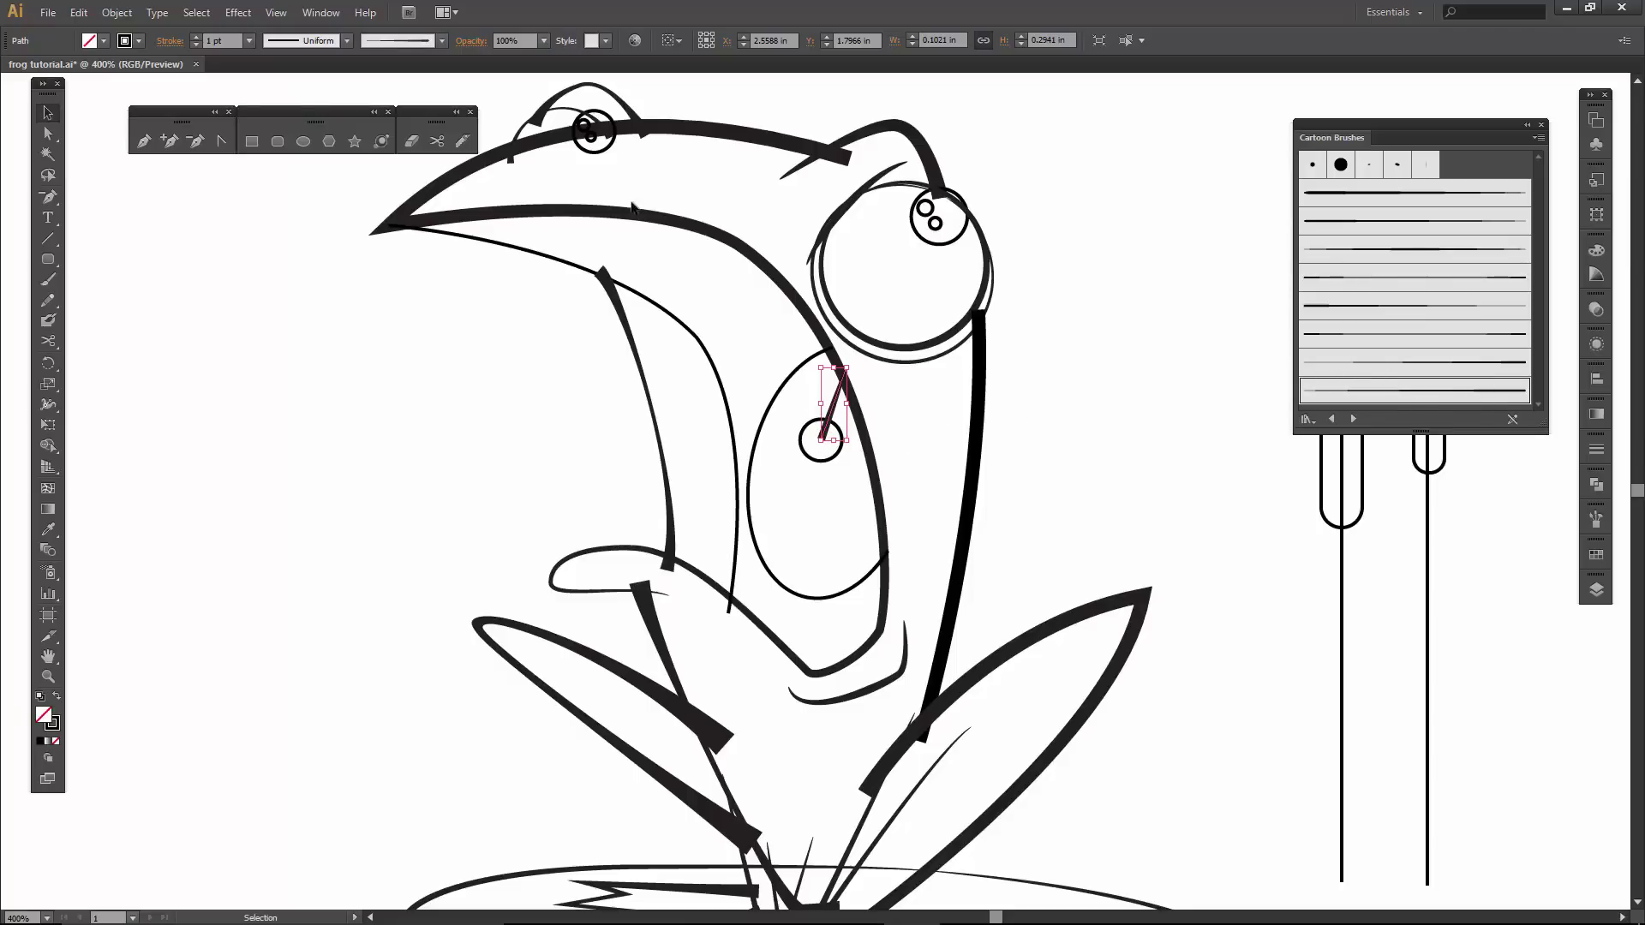
{"action": "left_click", "coordinate": [196, 38]}
{"action": "left_click", "coordinate": [197, 38]}
Fill the line's end circle and the right eye's small circle solid black.
{"action": "left_click", "coordinate": [825, 461]}
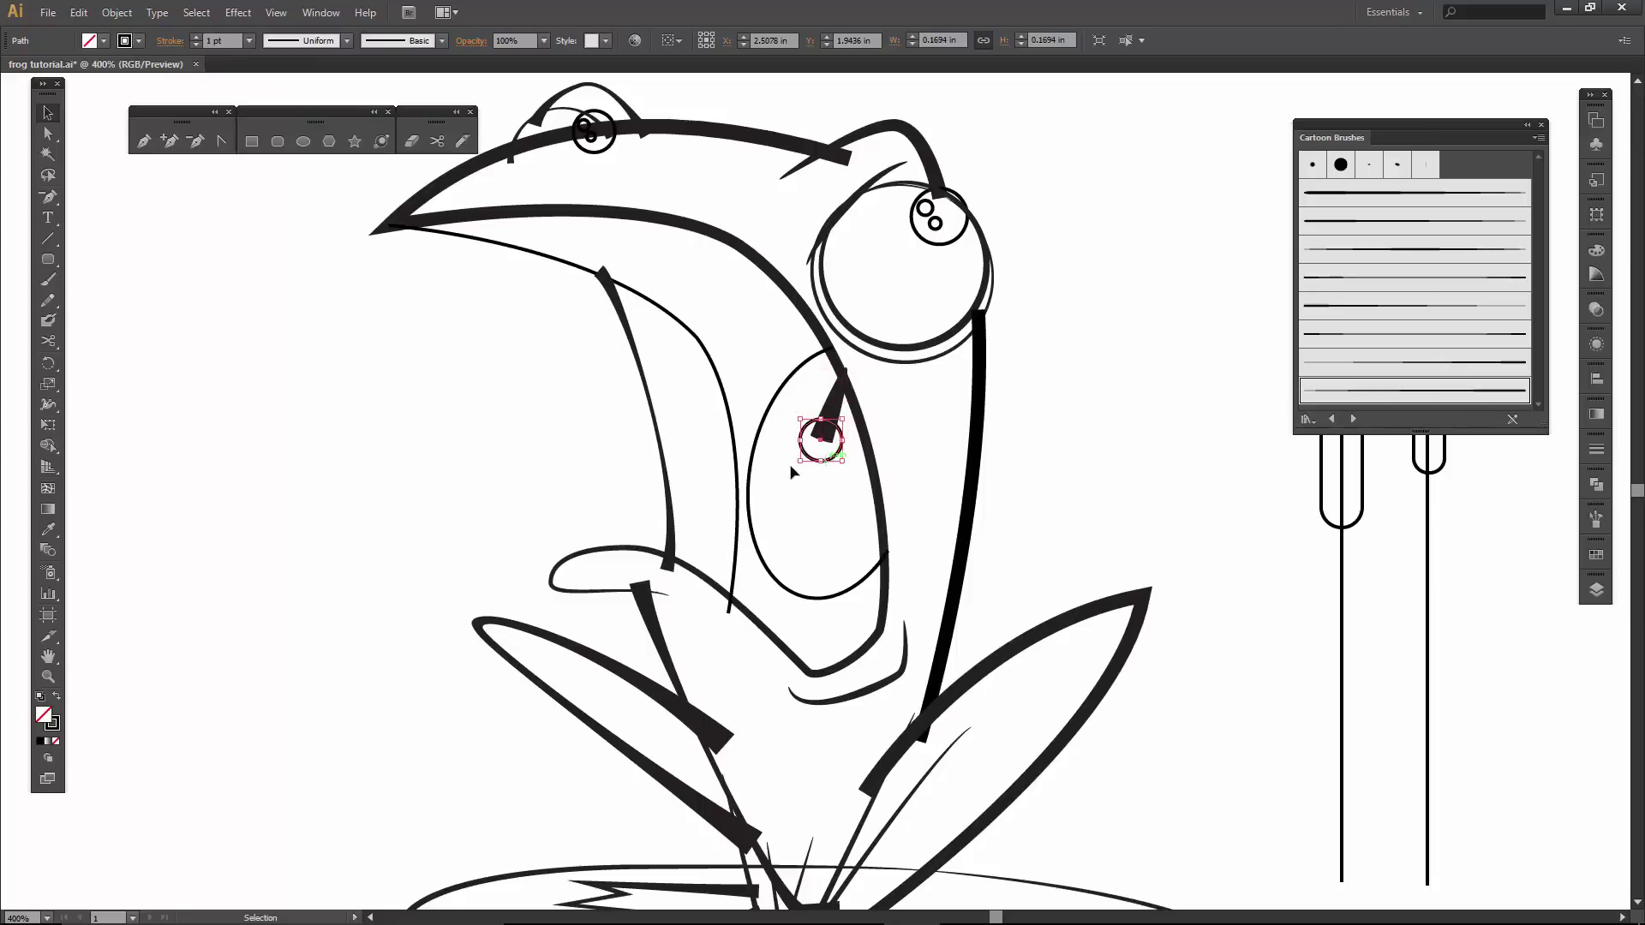
{"action": "left_click", "coordinate": [57, 697]}
{"action": "left_click", "coordinate": [348, 533]}
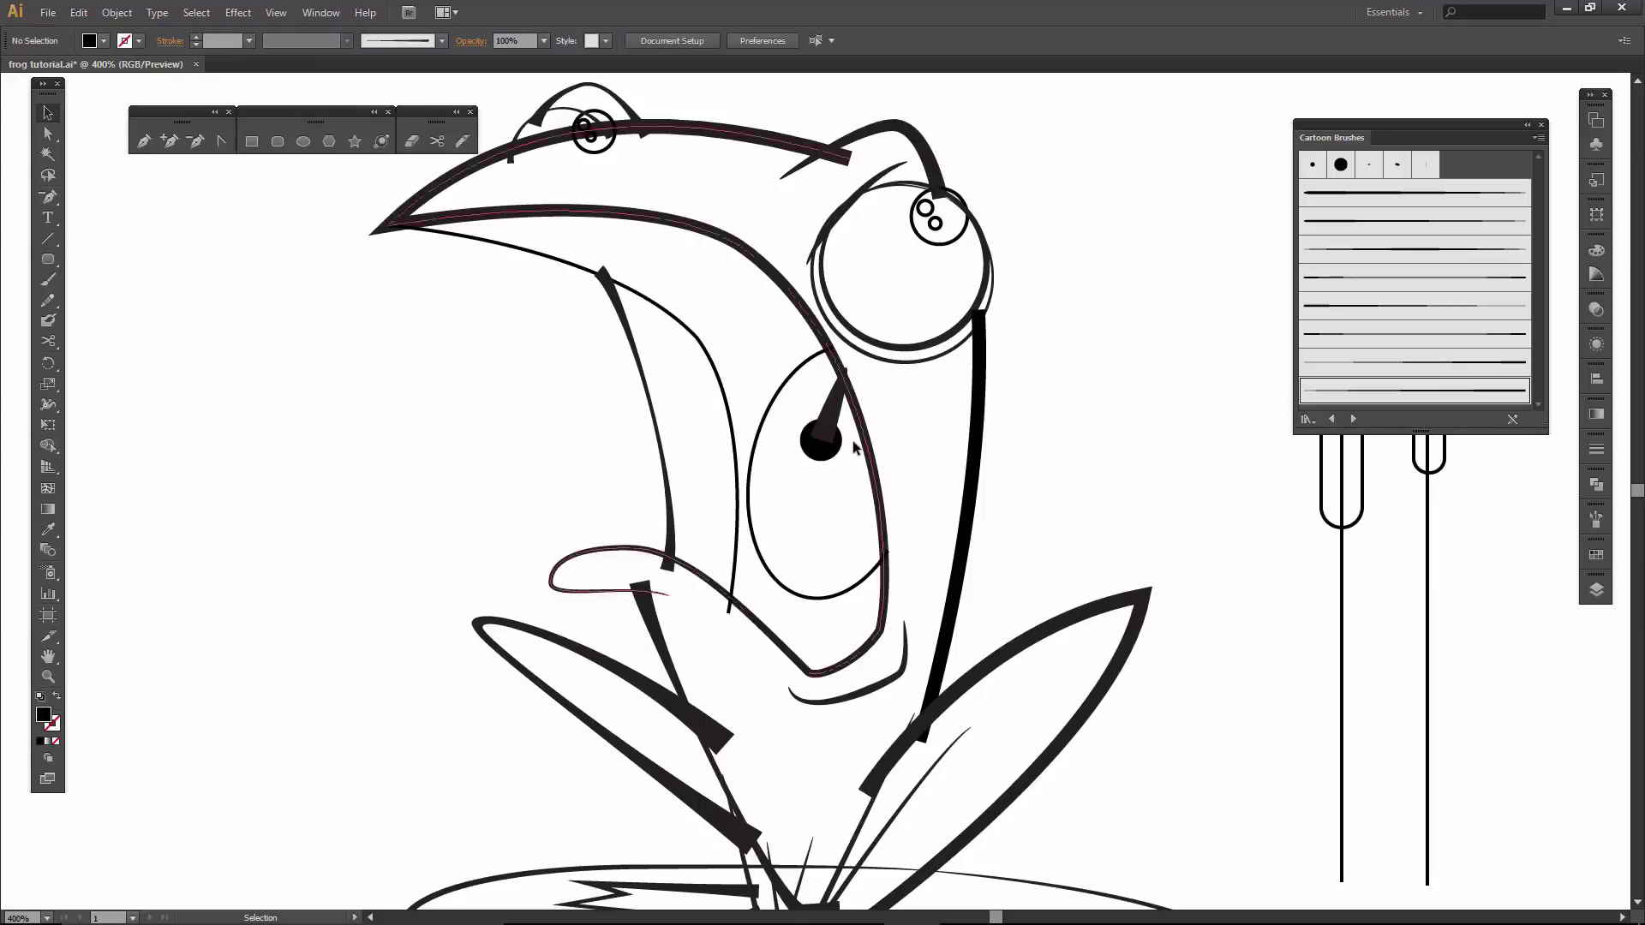
{"action": "left_click", "coordinate": [931, 242]}
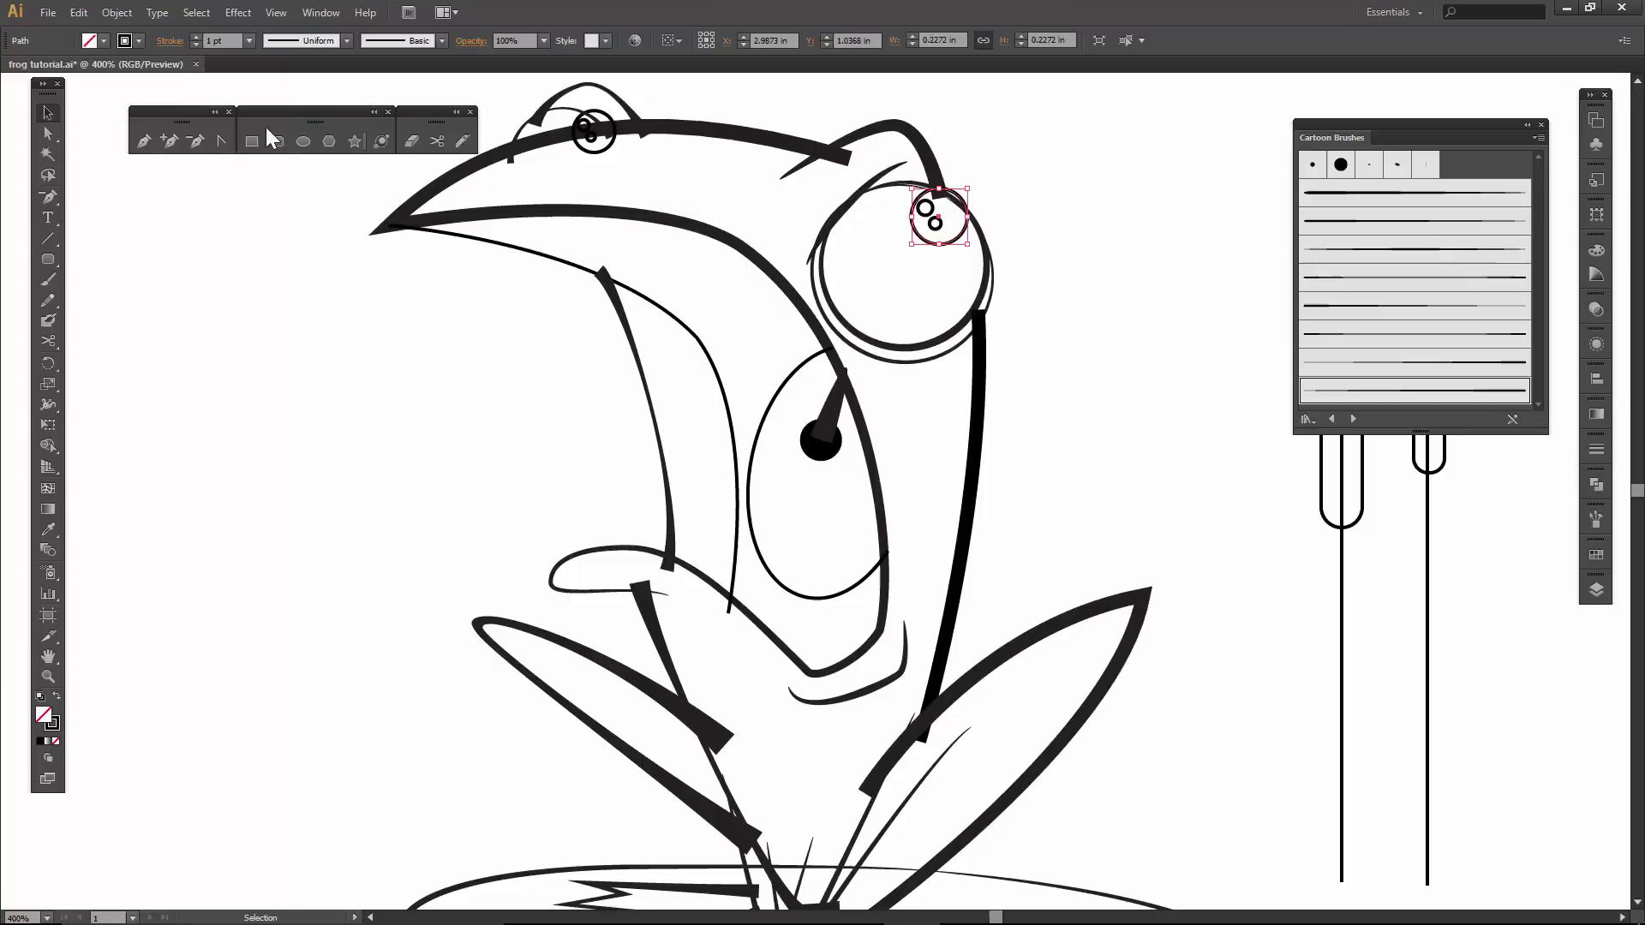
{"action": "left_click", "coordinate": [55, 701]}
{"action": "left_click", "coordinate": [1022, 266]}
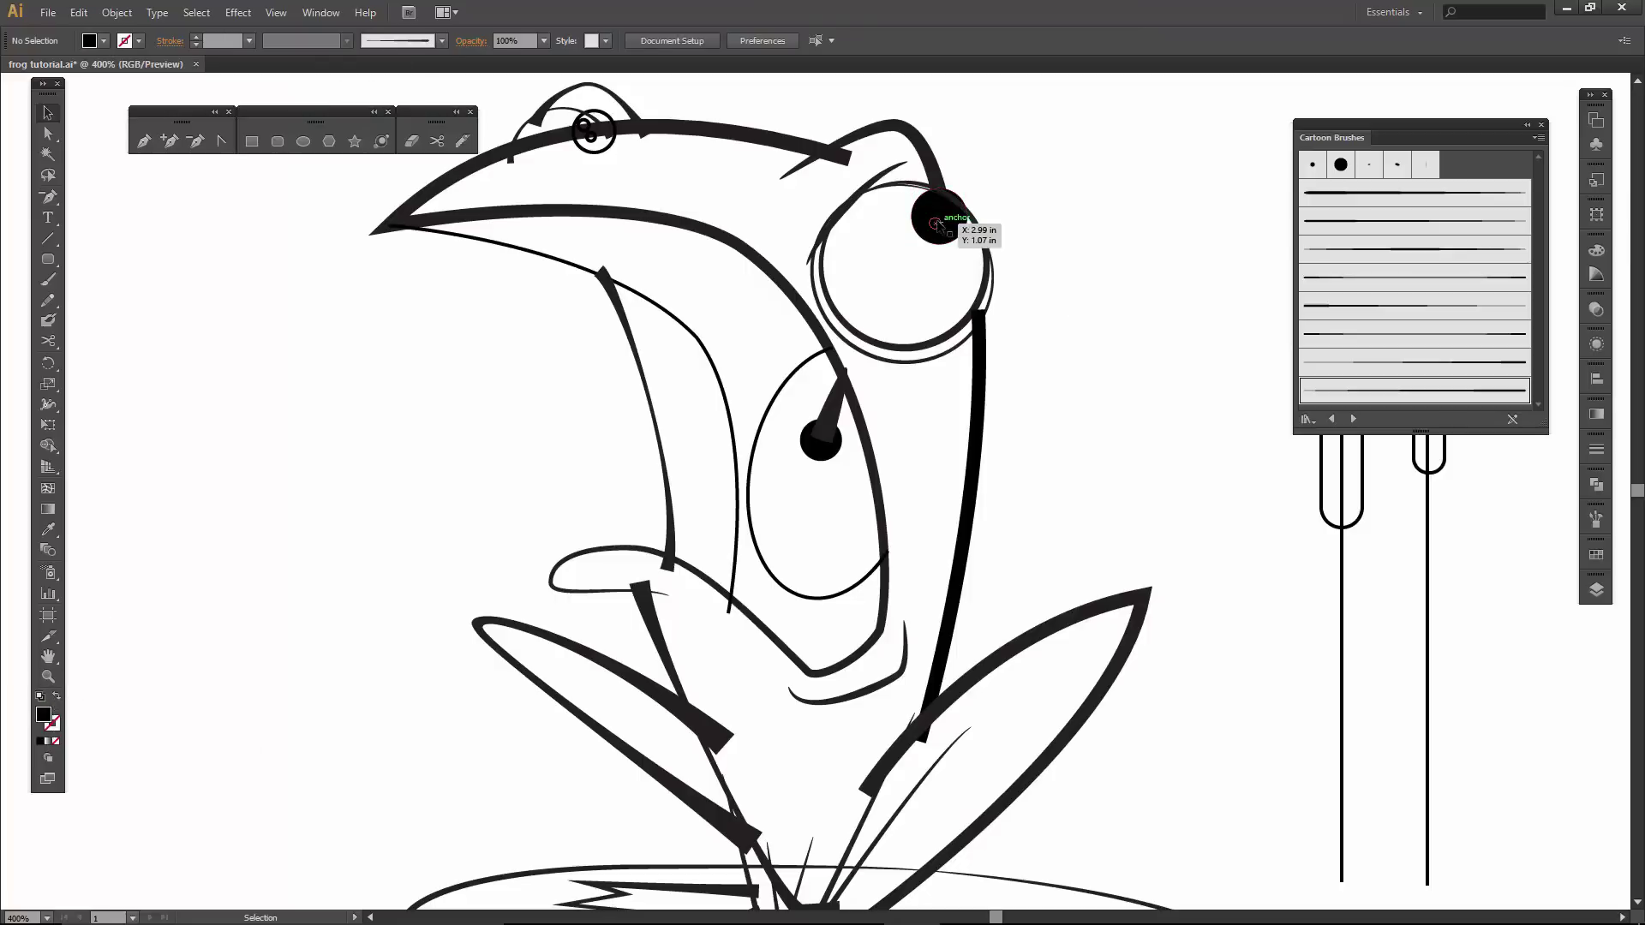
{"action": "left_click", "coordinate": [938, 224]}
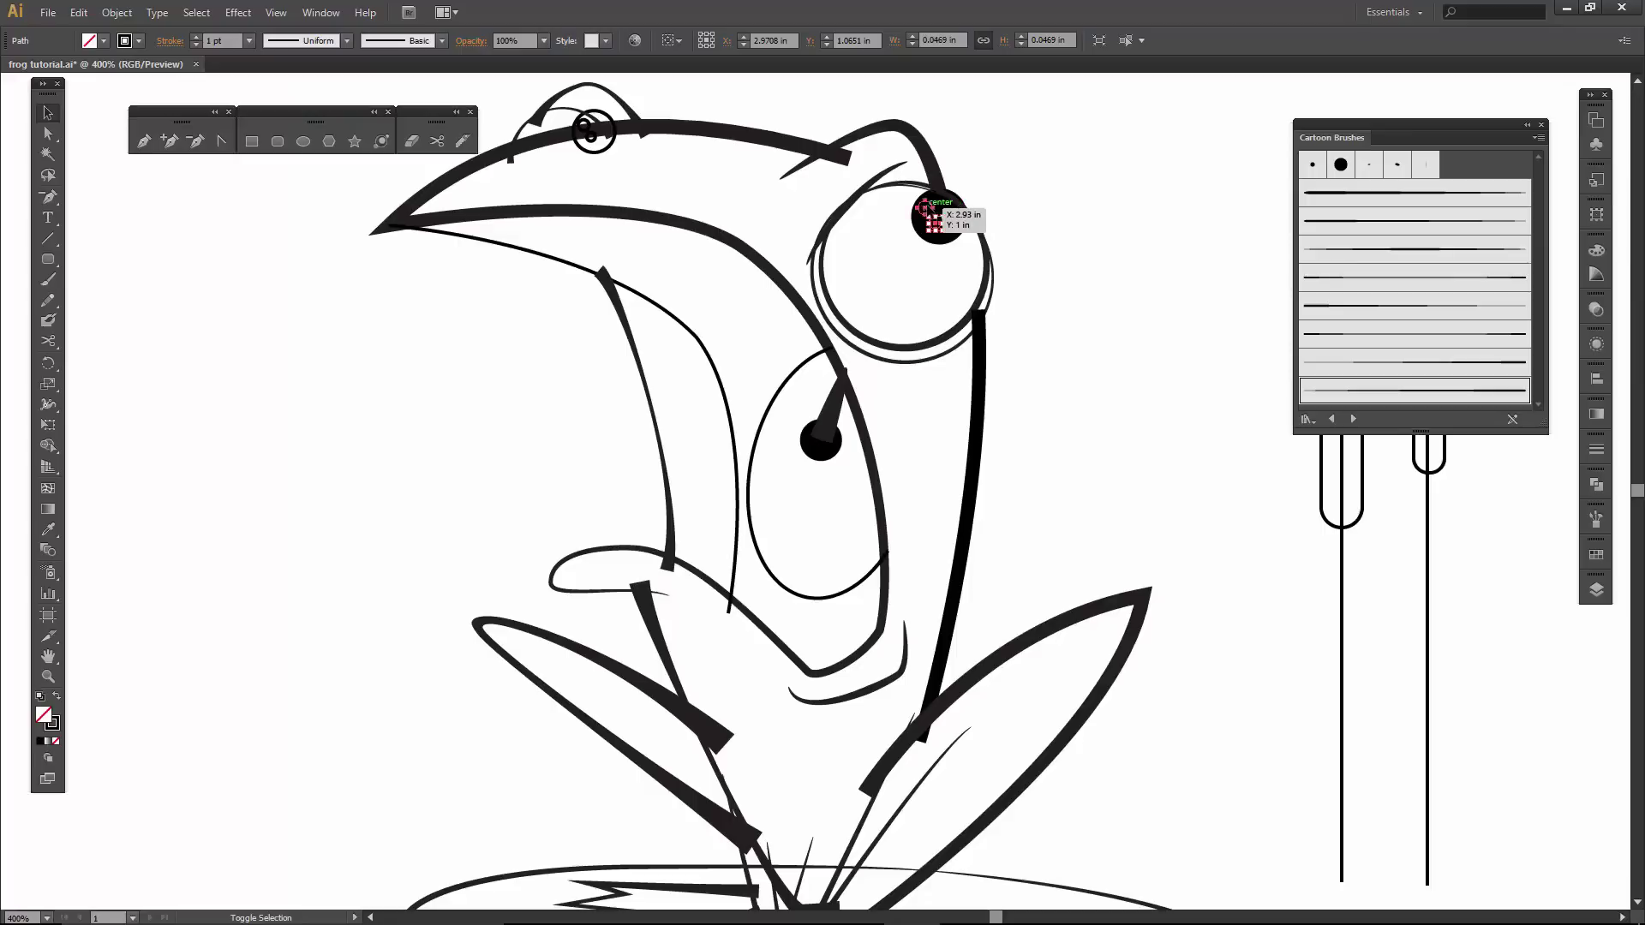
{"action": "left_click", "coordinate": [930, 212], "text": "shift"}
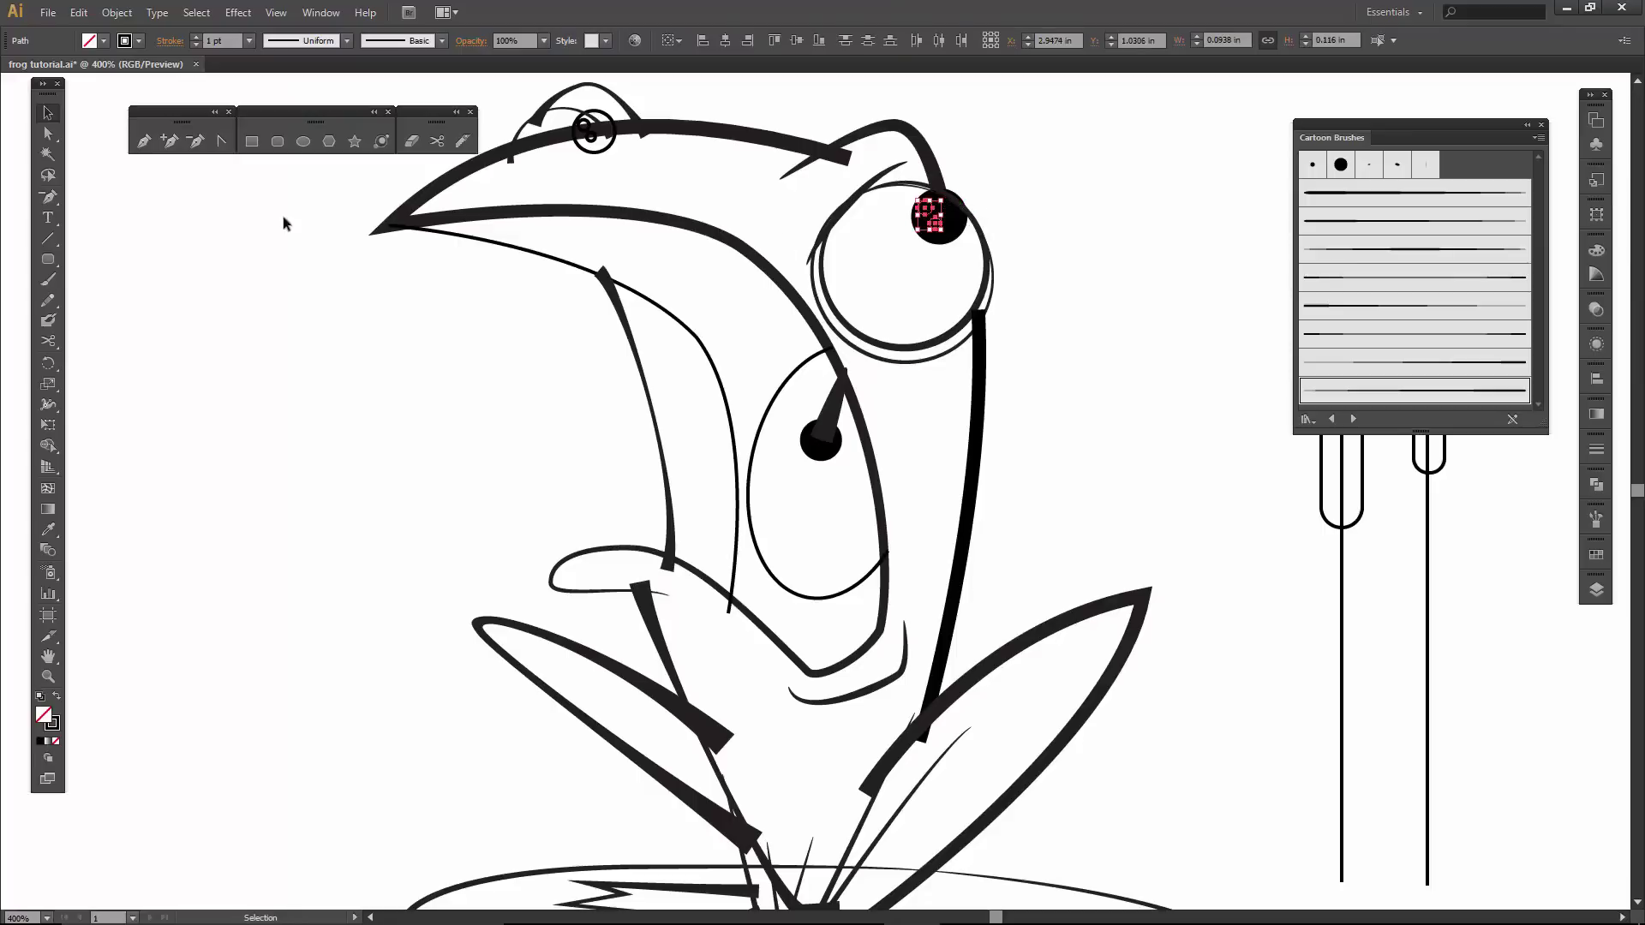
Fill the eye's two small highlight circles with white.
{"action": "left_click", "coordinate": [56, 698]}
{"action": "left_click", "coordinate": [103, 40]}
{"action": "left_click", "coordinate": [36, 73]}
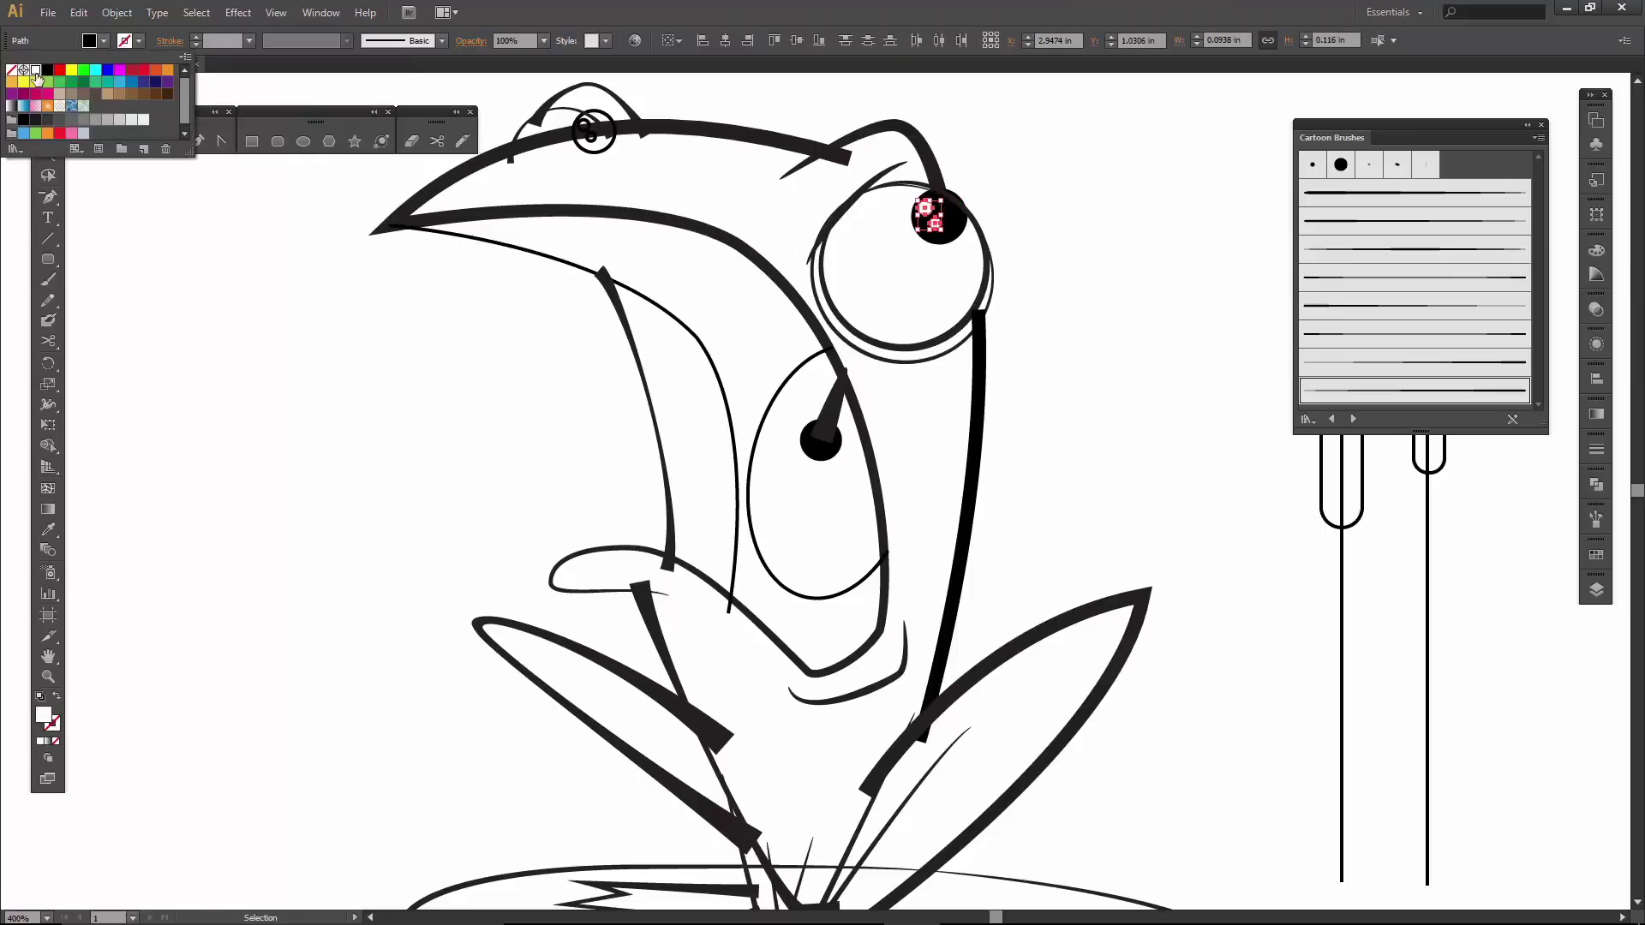
{"action": "key", "text": "Escape"}
{"action": "key", "text": "z"}
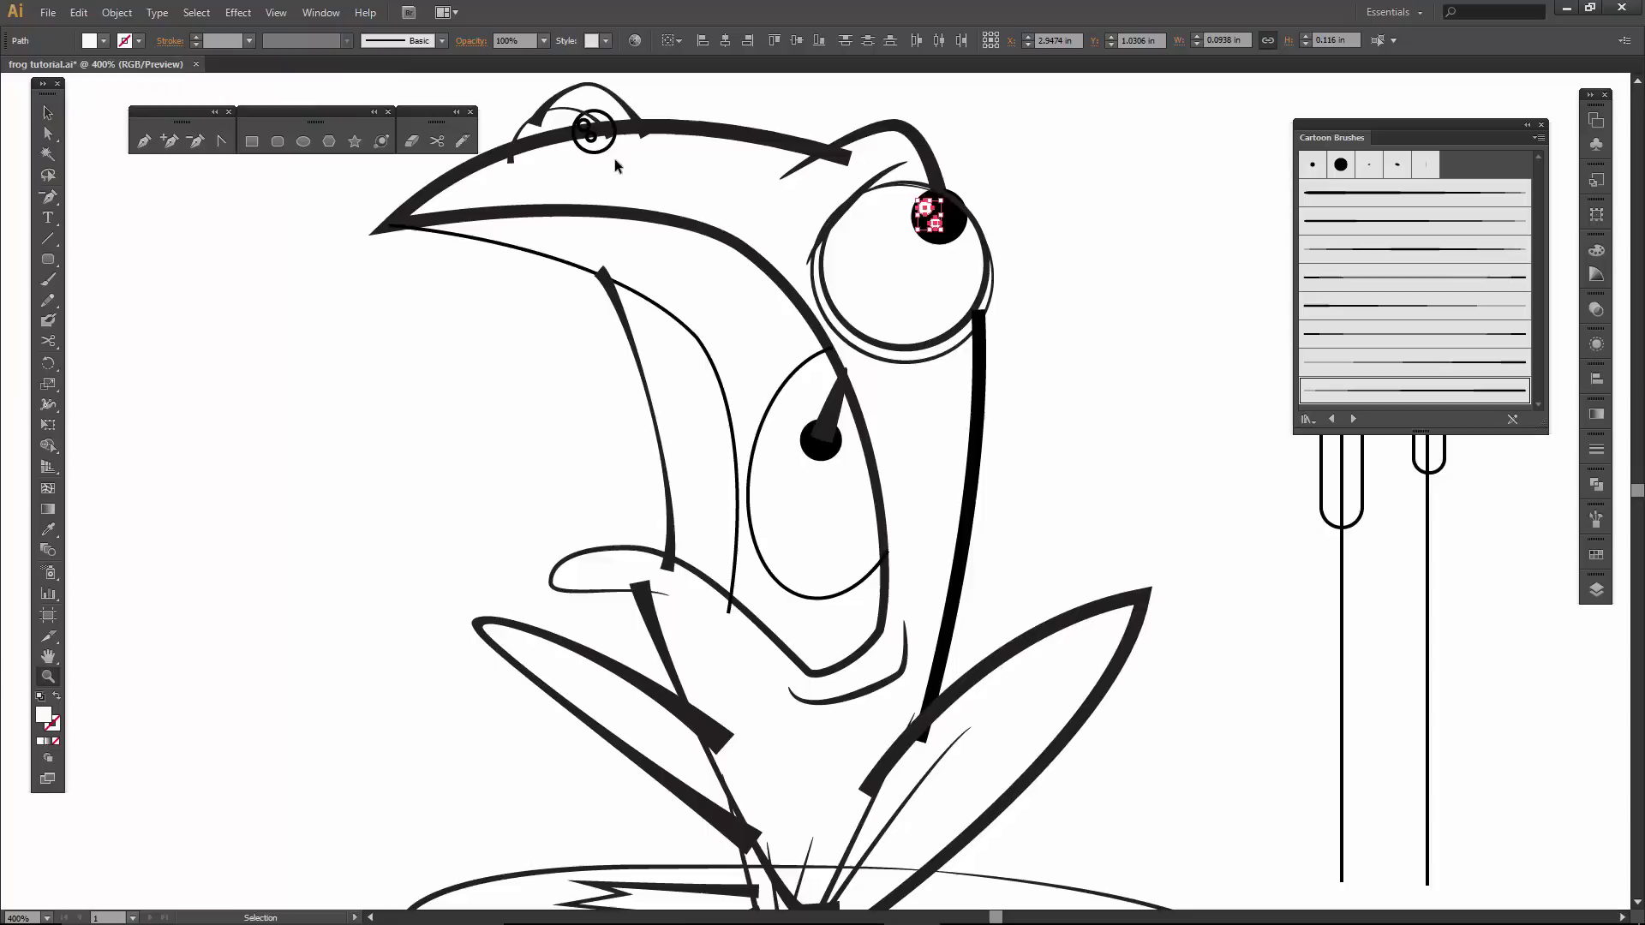
{"action": "left_click_drag", "start_coordinate": [561, 86], "coordinate": [664, 231]}
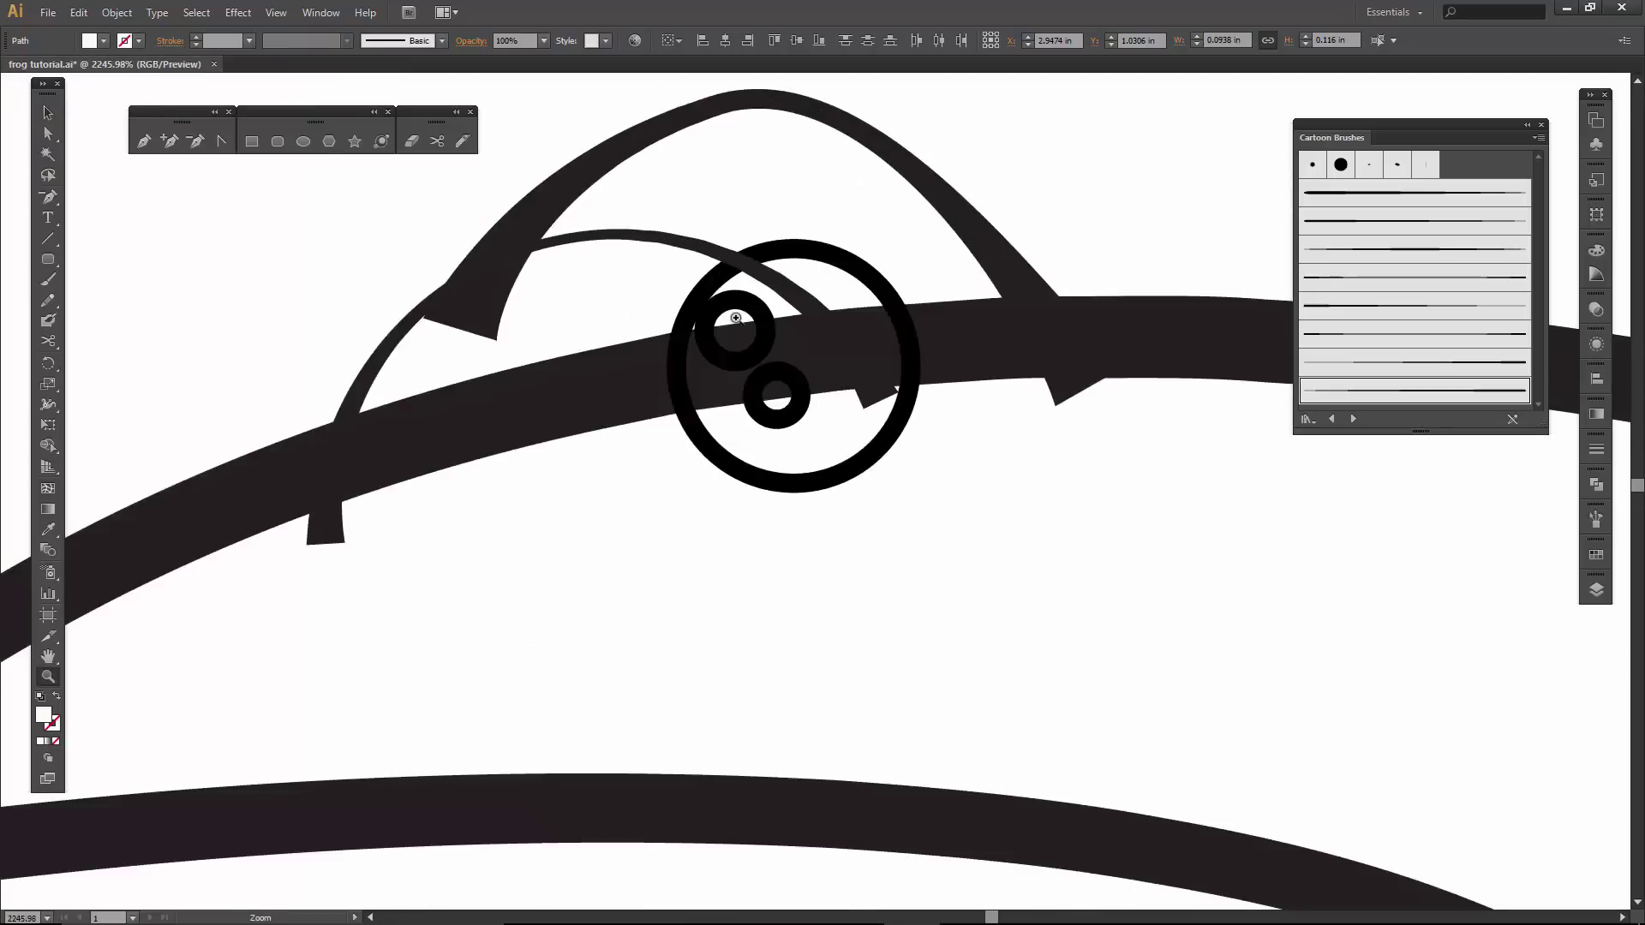
{"action": "key", "text": "v"}
{"action": "left_click", "coordinate": [789, 416]}
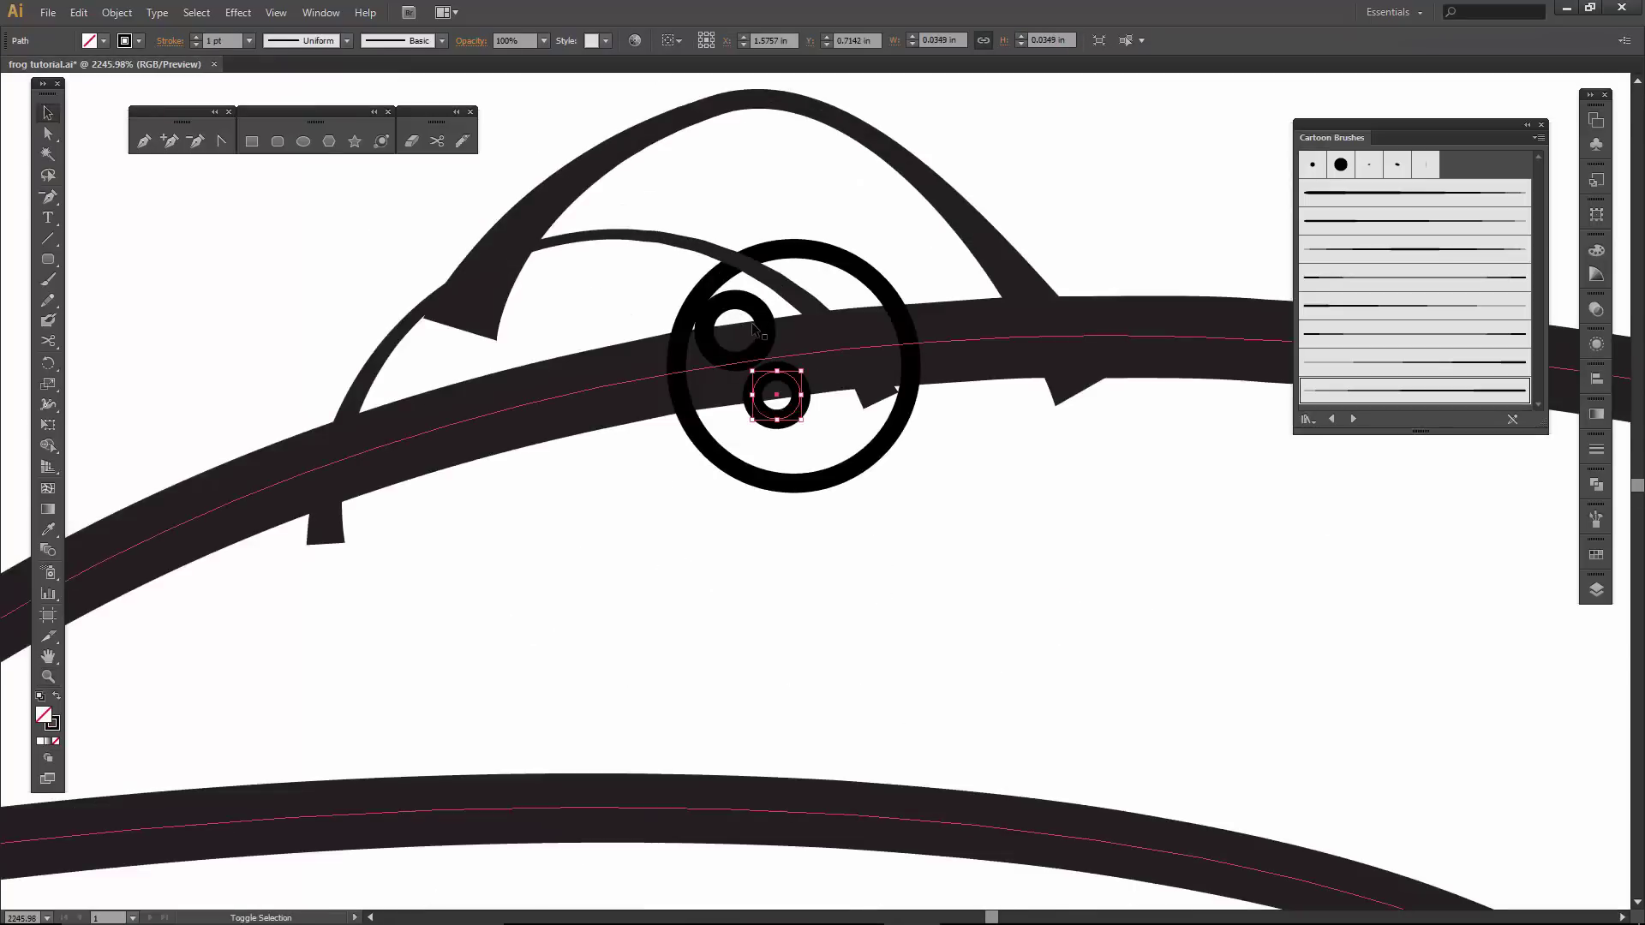
{"action": "left_click", "coordinate": [760, 323], "text": "shift"}
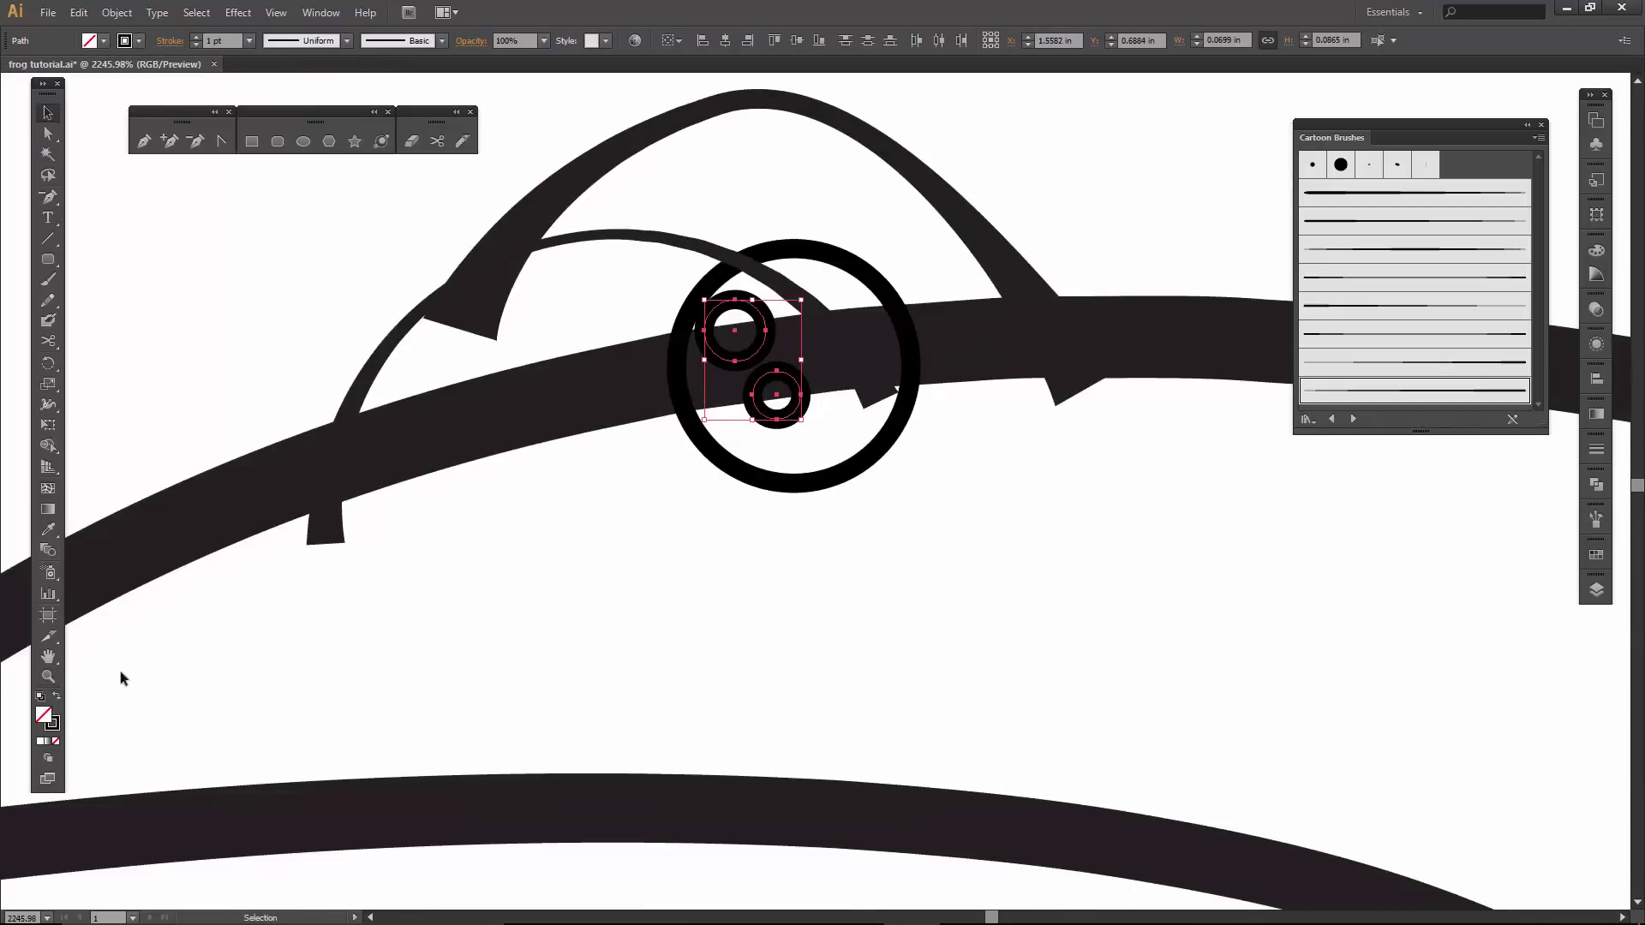
{"action": "left_click", "coordinate": [56, 698]}
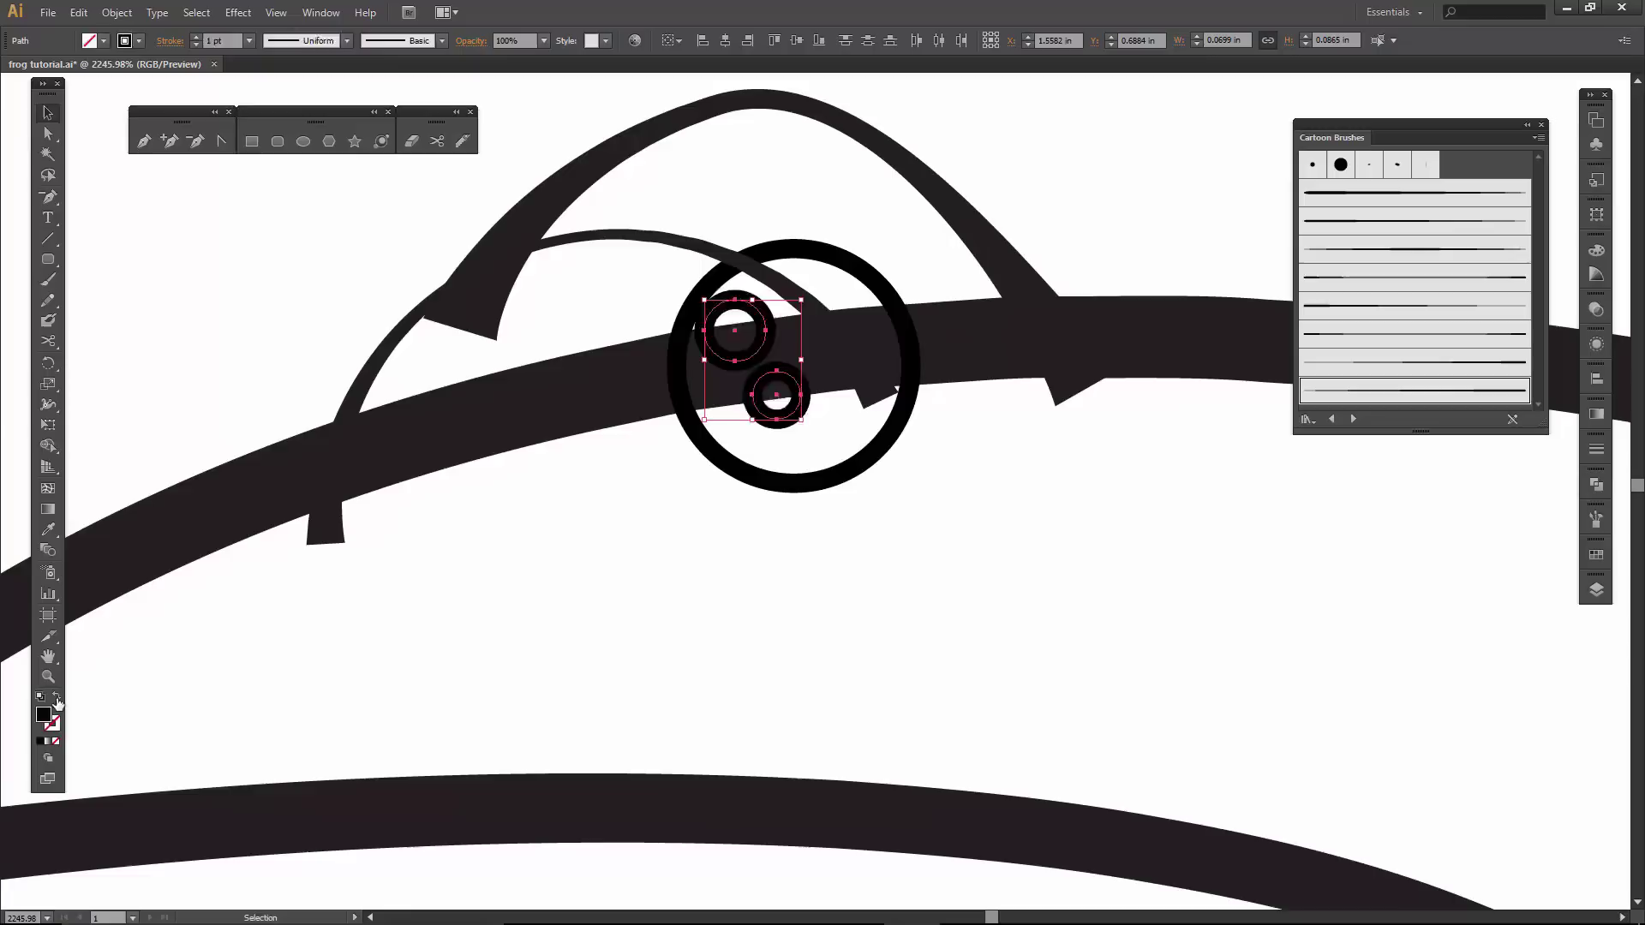
{"action": "left_click", "coordinate": [90, 40]}
{"action": "left_click", "coordinate": [35, 70]}
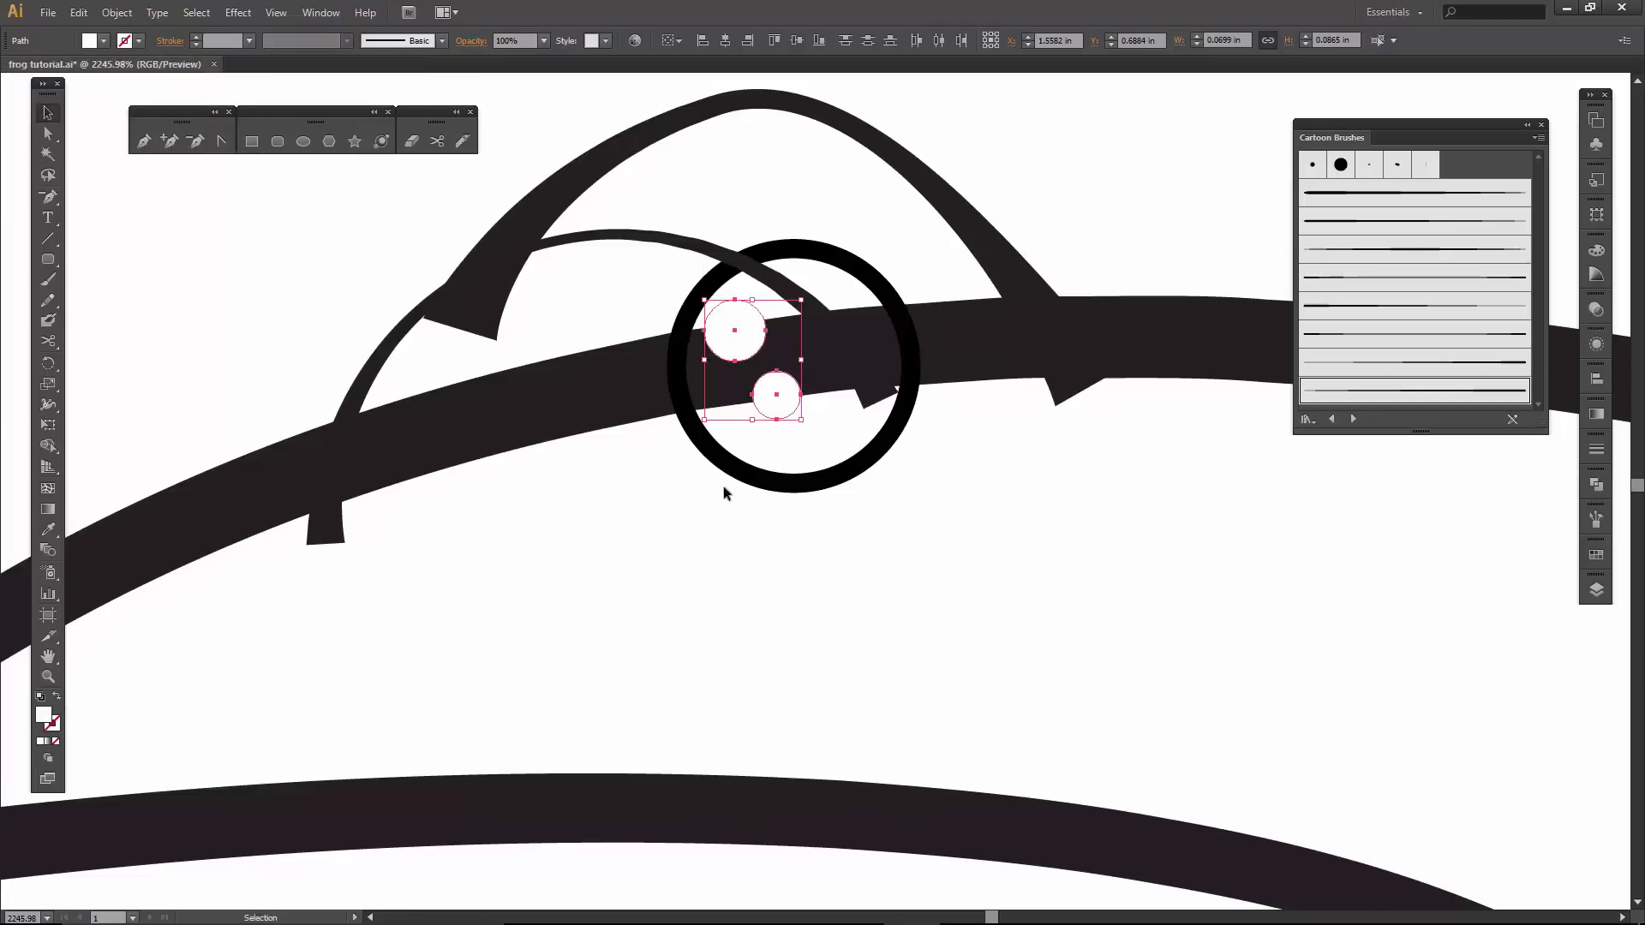
Turn the ring around the eye into a solid black disc.
{"action": "left_click", "coordinate": [751, 477]}
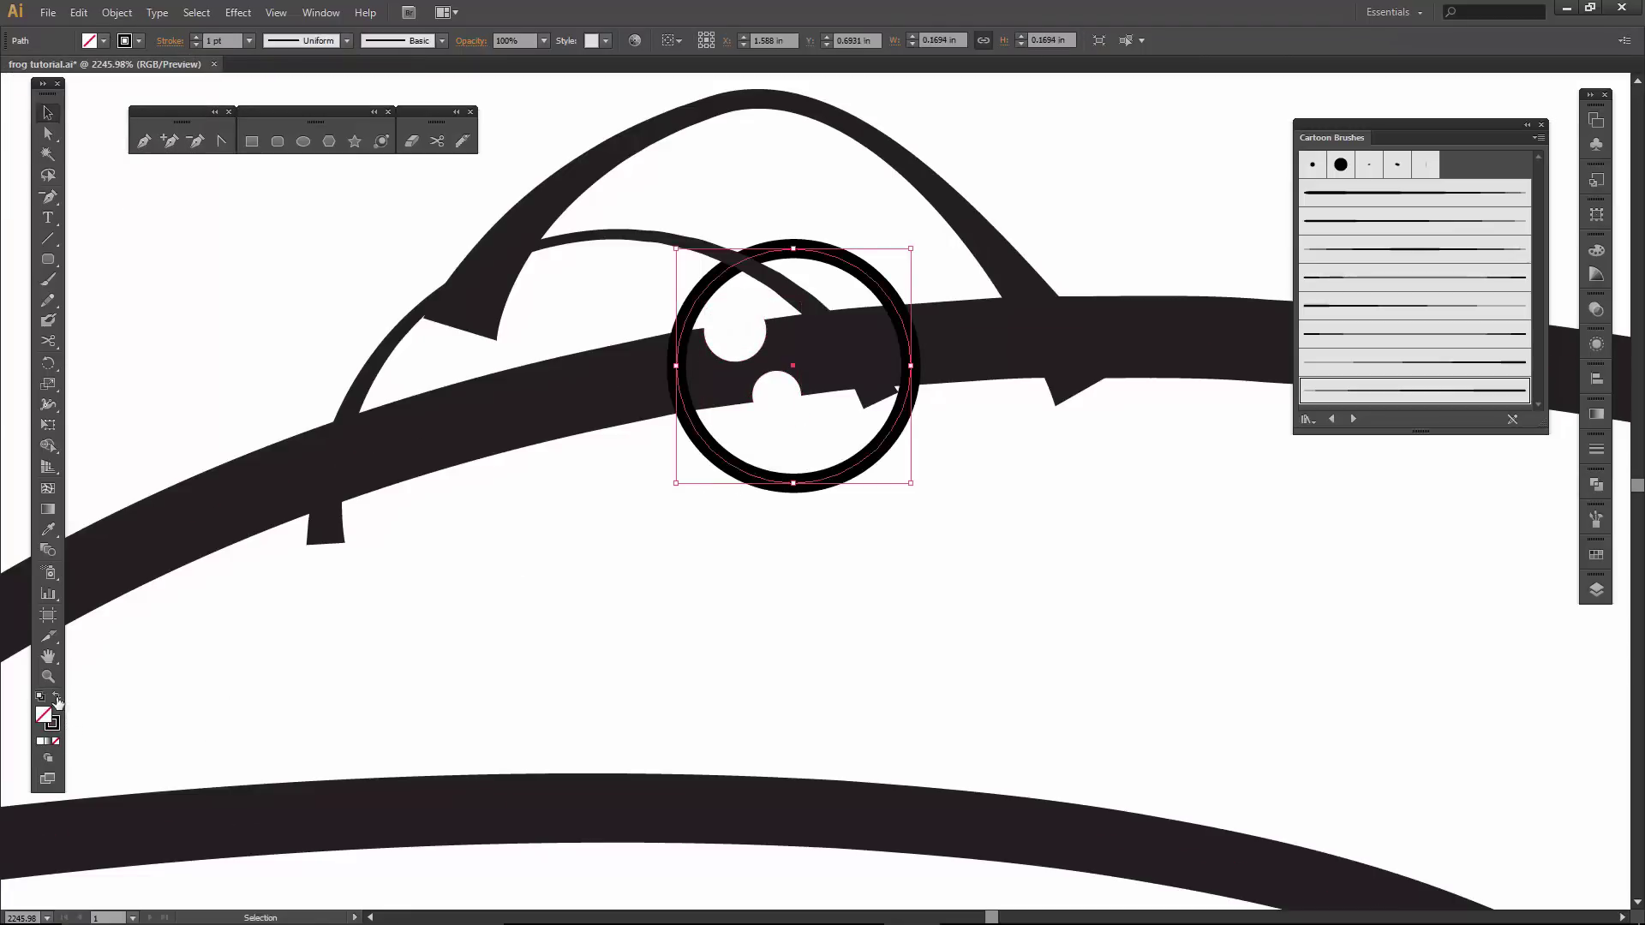
{"action": "left_click", "coordinate": [56, 697]}
{"action": "left_click", "coordinate": [485, 696]}
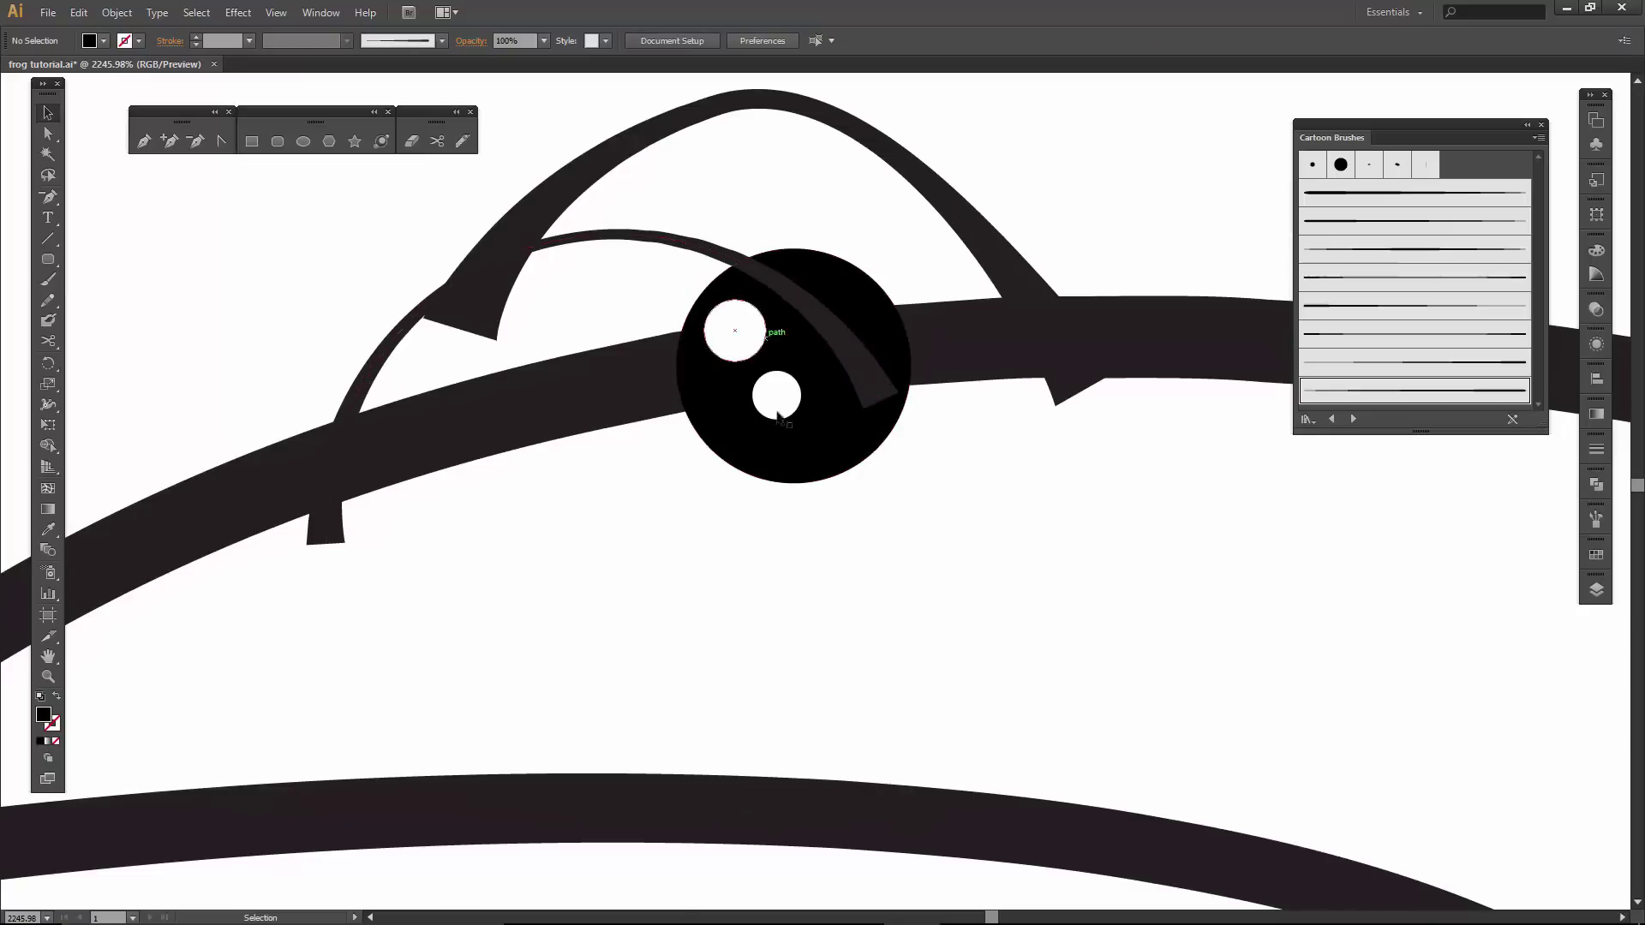
Shrink the eye group slightly and move it up and to the left.
{"action": "left_click", "coordinate": [792, 485]}
{"action": "left_click", "coordinate": [776, 395], "text": "shift"}
{"action": "left_click", "coordinate": [735, 330], "text": "shift"}
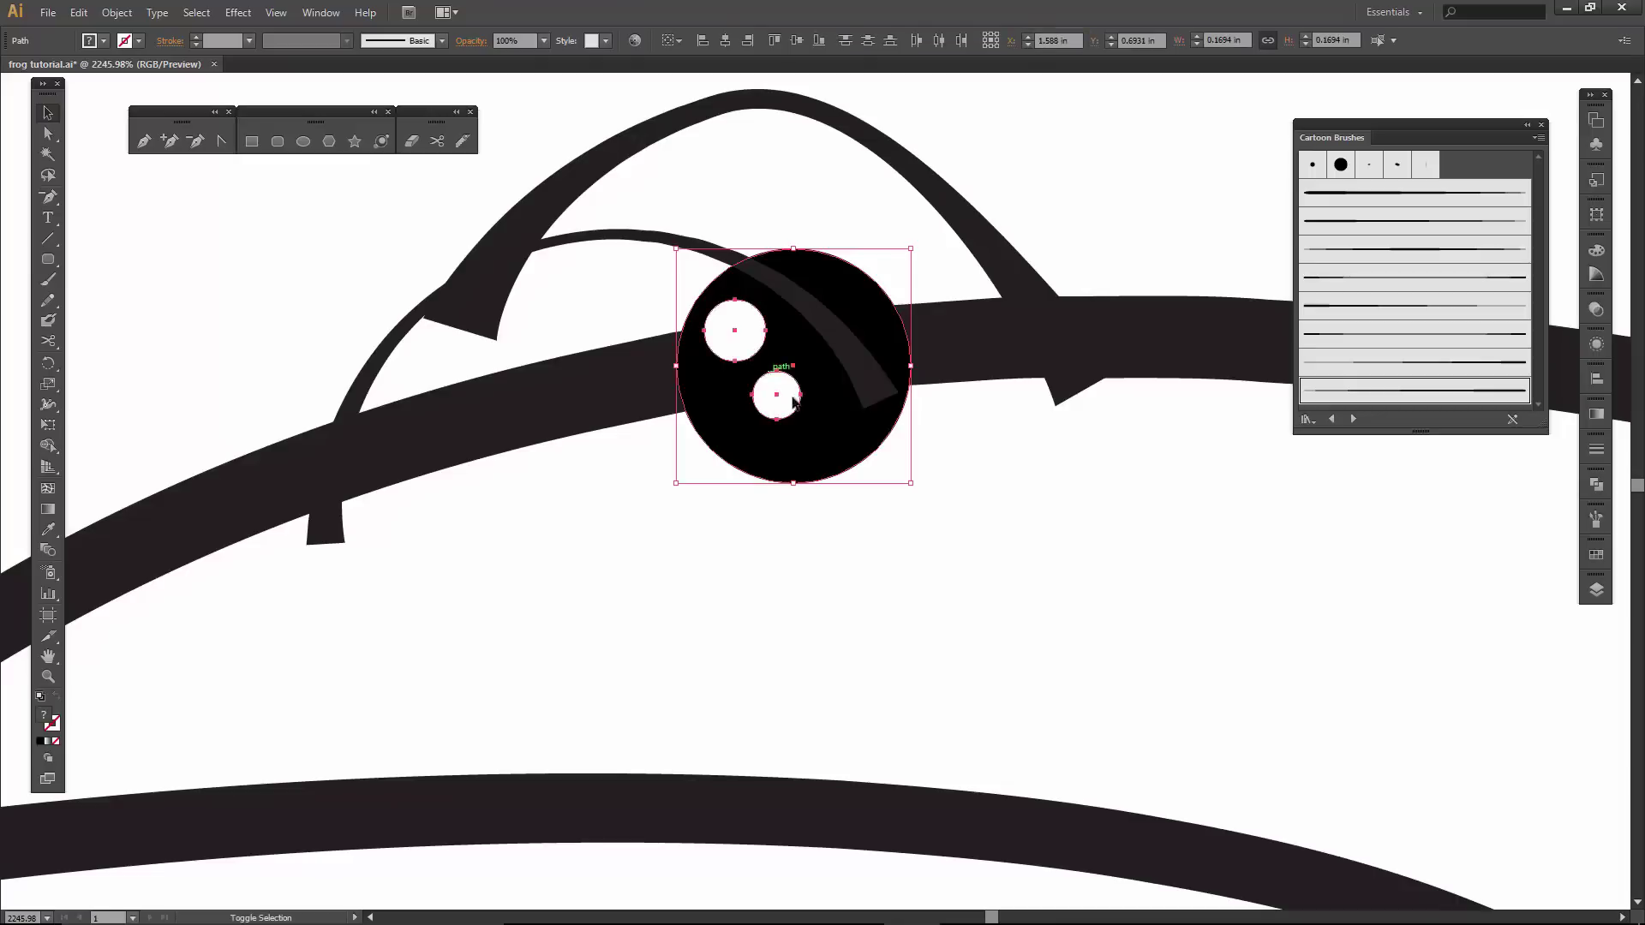
{"action": "left_click_drag", "start_coordinate": [909, 485], "coordinate": [888, 461]}
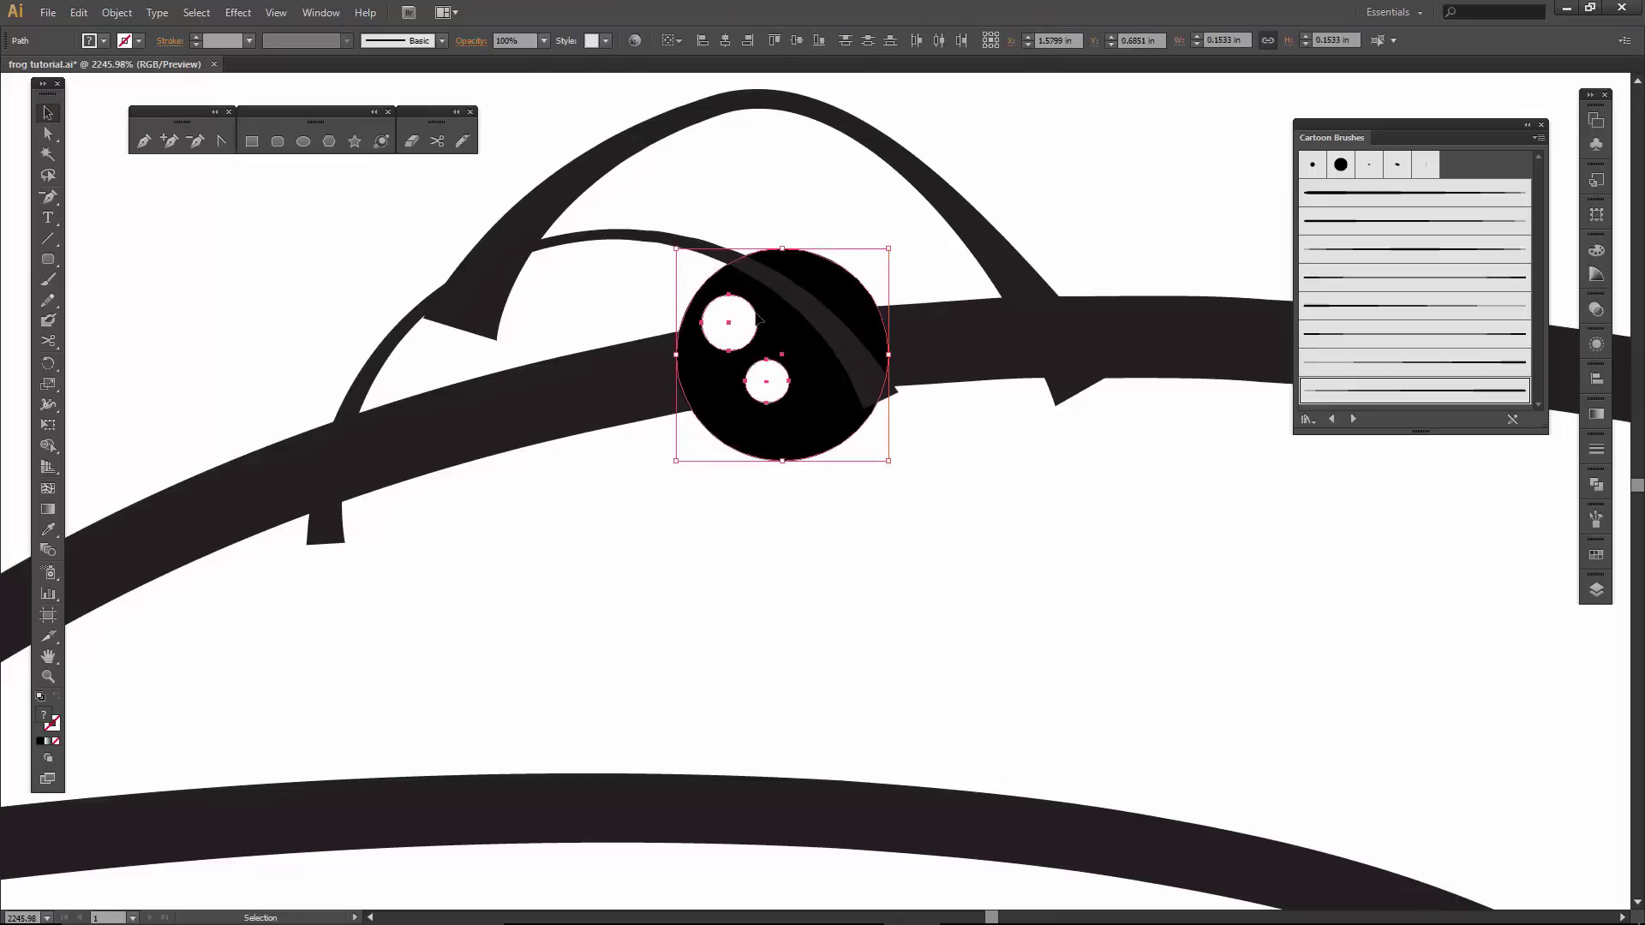
{"action": "left_click_drag", "start_coordinate": [758, 315], "coordinate": [722, 294]}
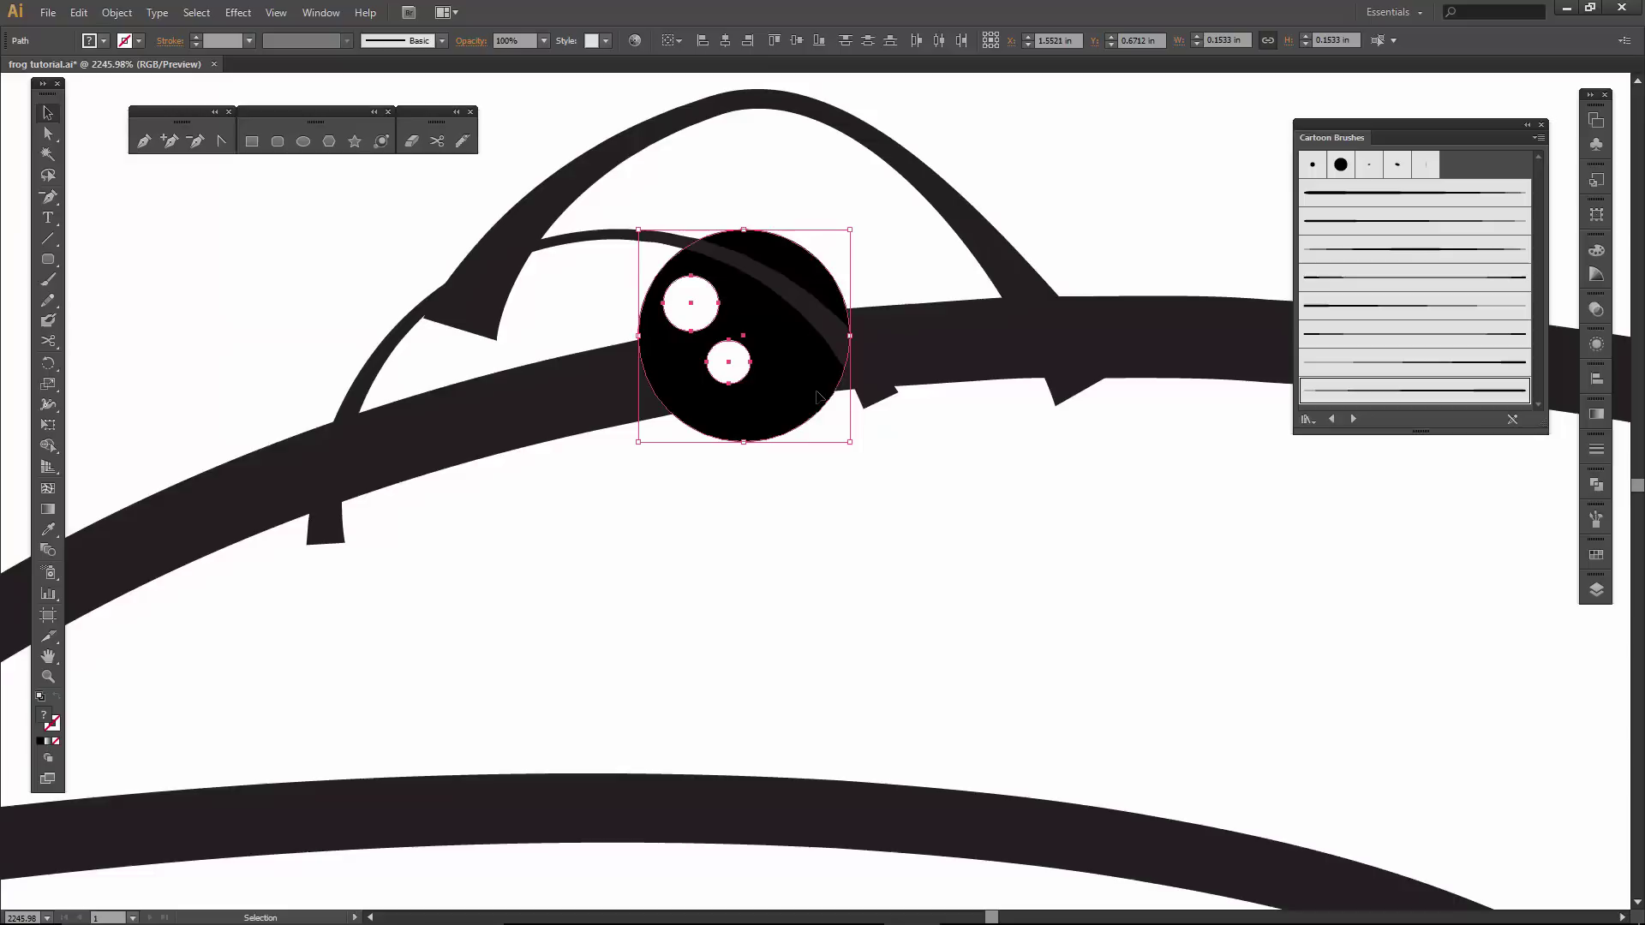
{"action": "left_click_drag", "start_coordinate": [815, 400], "coordinate": [794, 381]}
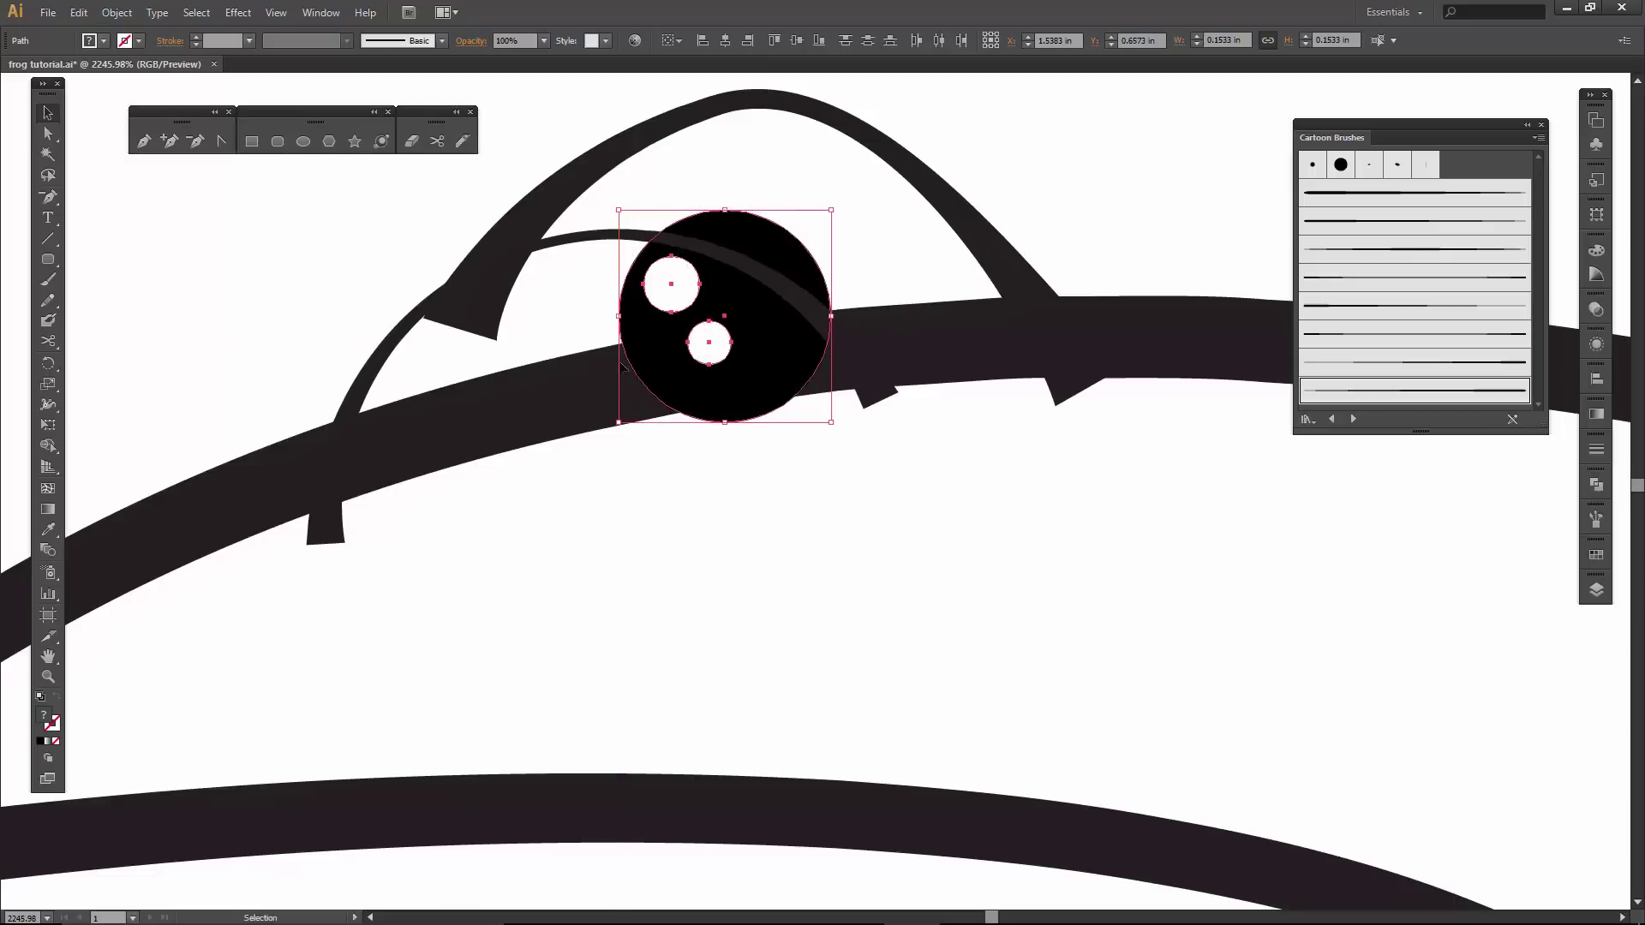
Nudge the thin brow arc up-right and shift the eye group slightly up-right.
{"action": "left_click", "coordinate": [818, 338]}
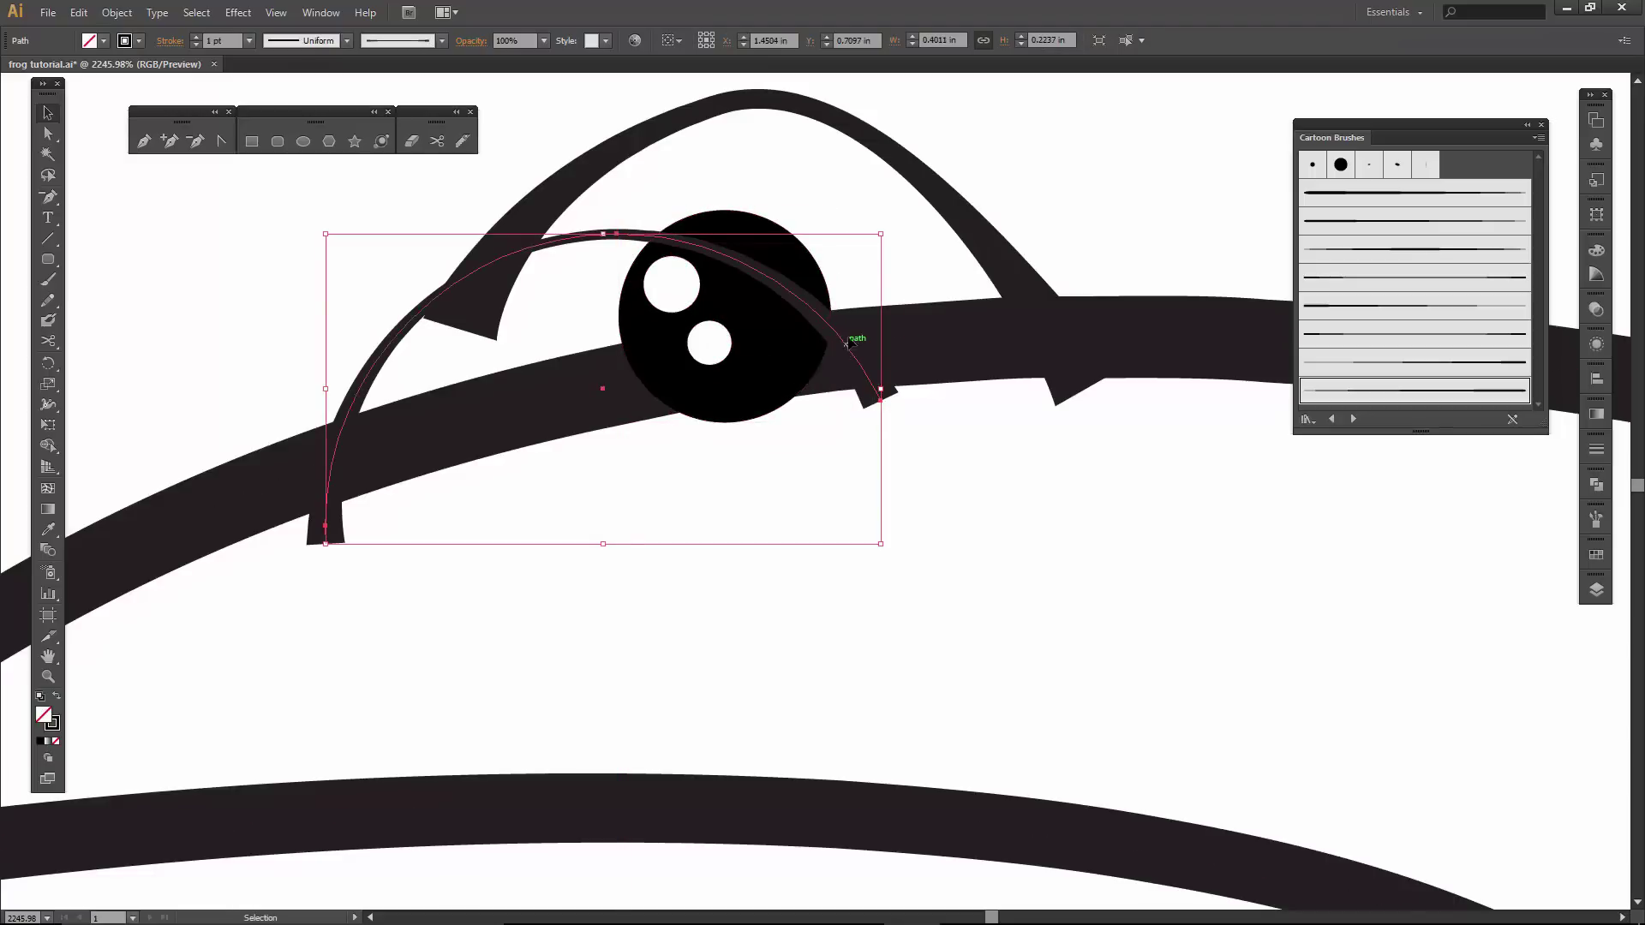
{"action": "left_click_drag", "start_coordinate": [848, 343], "coordinate": [866, 334]}
{"action": "left_click", "coordinate": [792, 337]}
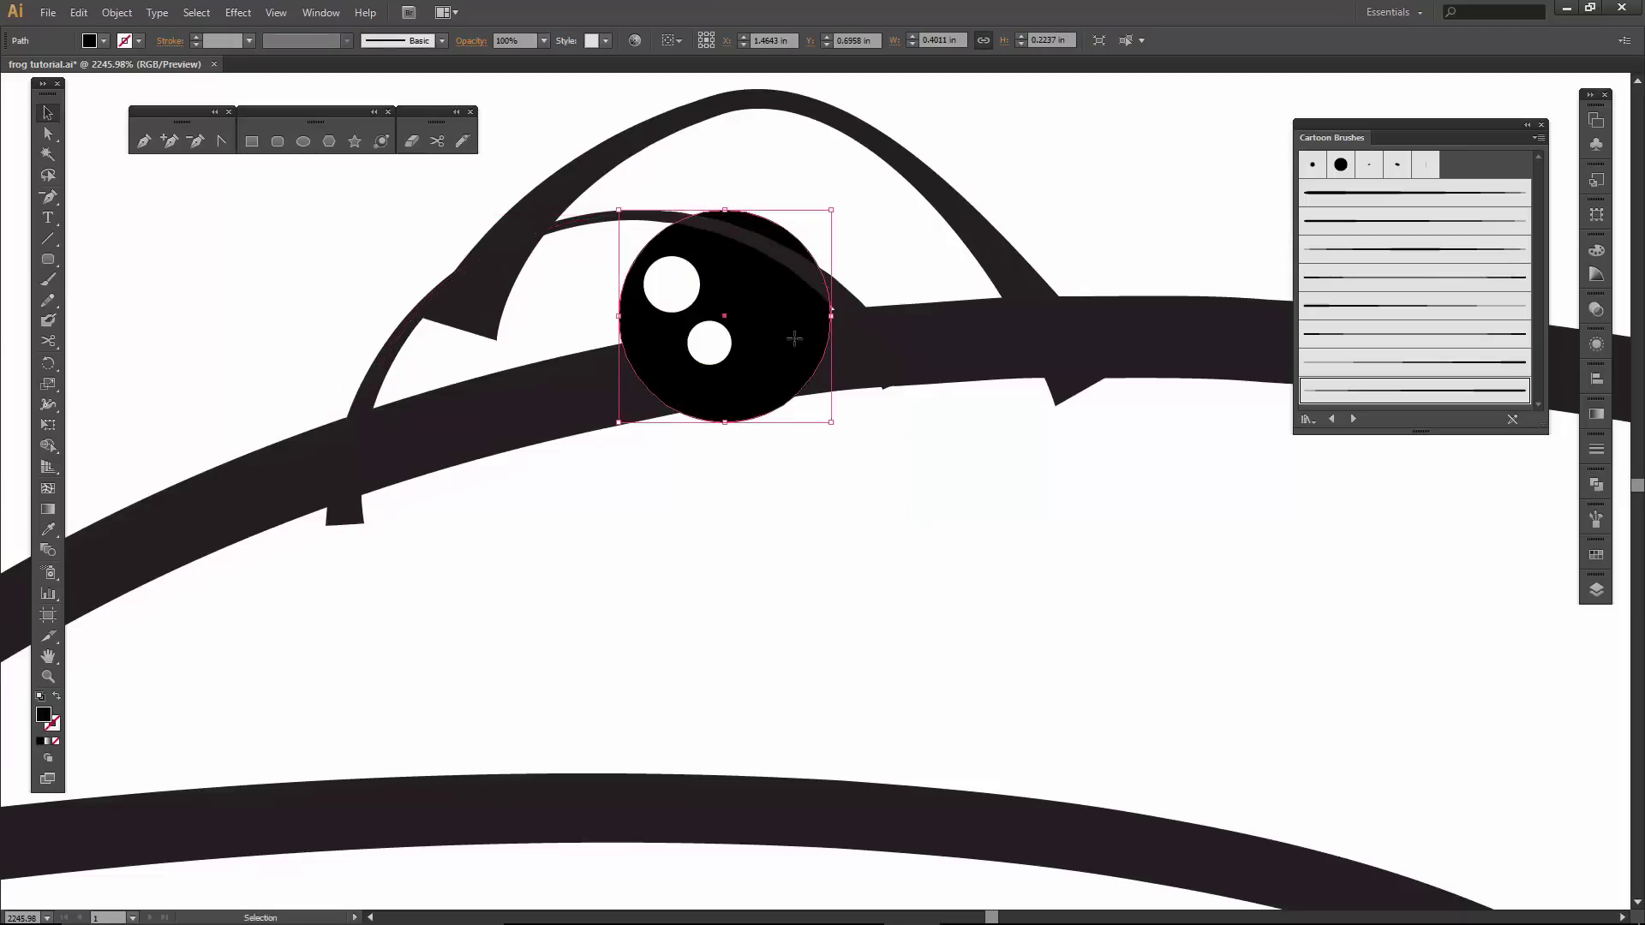
{"action": "left_click", "coordinate": [709, 355], "text": "shift"}
{"action": "left_click", "coordinate": [671, 284], "text": "shift"}
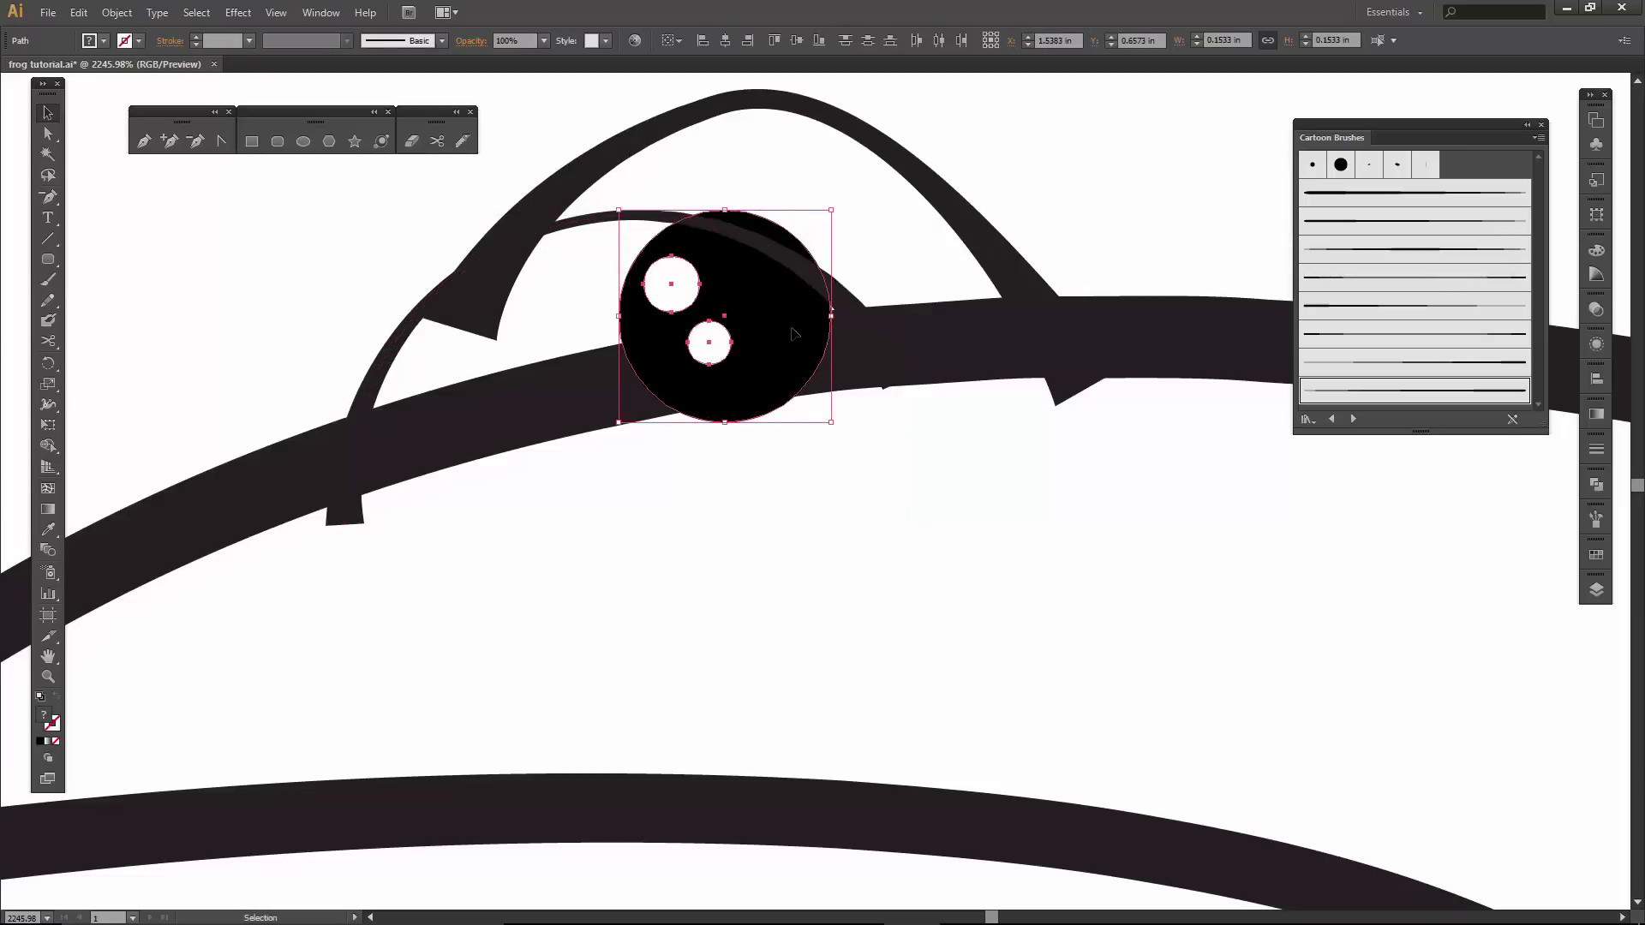
{"action": "left_click_drag", "start_coordinate": [792, 325], "coordinate": [811, 307]}
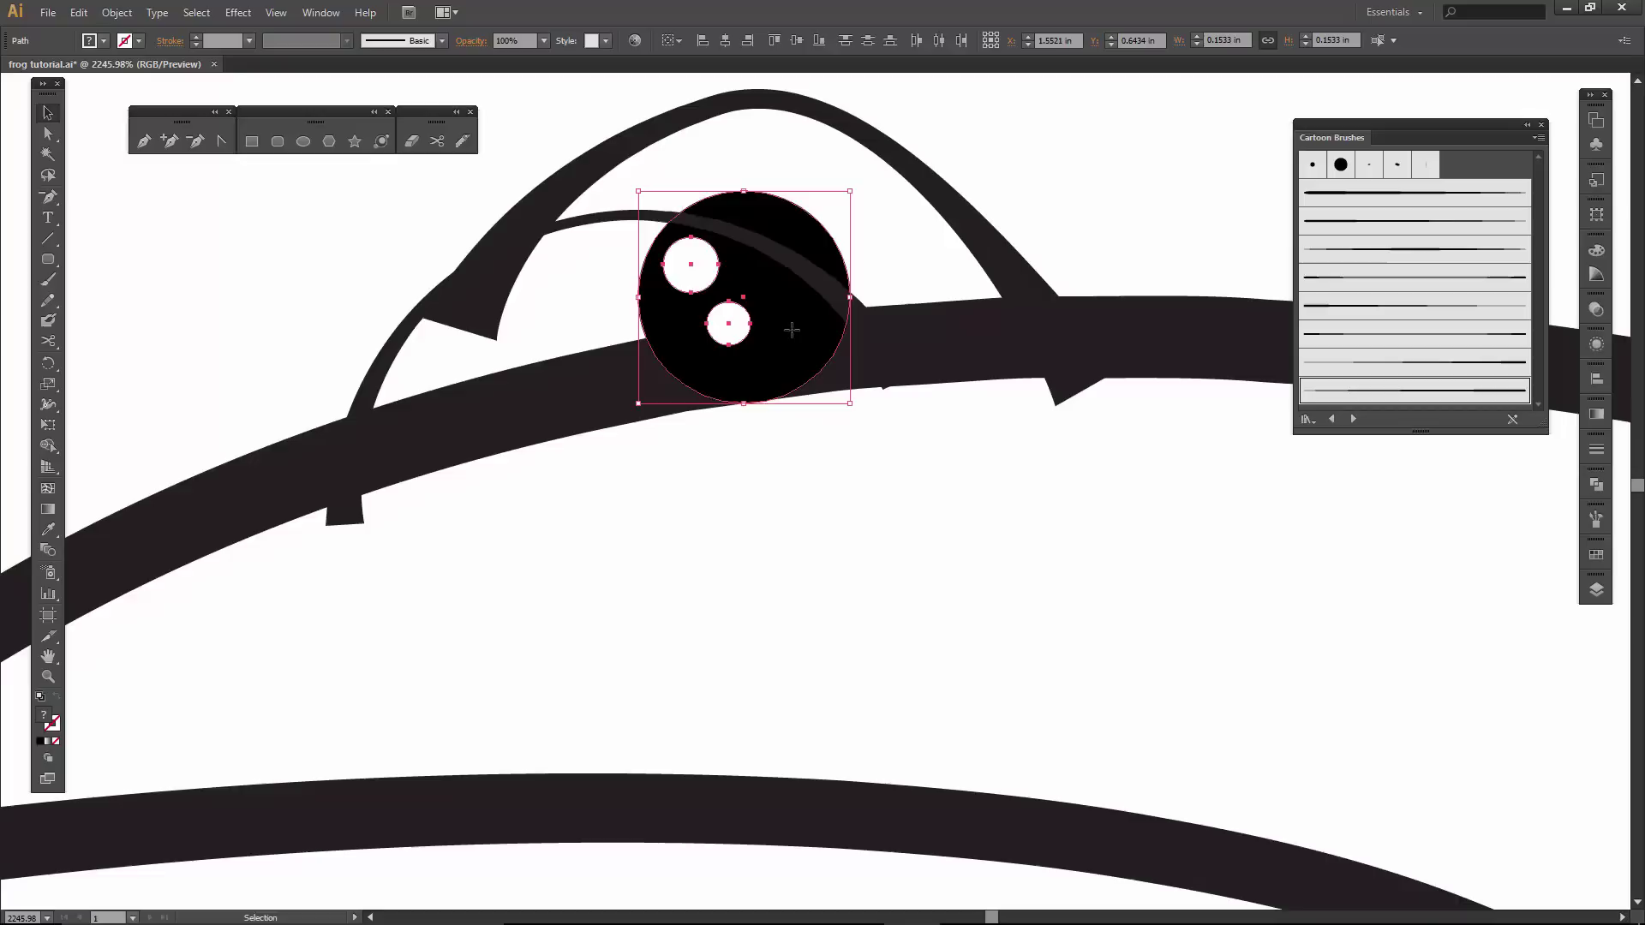
{"action": "left_click", "coordinate": [870, 491]}
{"action": "scroll", "coordinate": [870, 491], "scroll_direction": "down", "scroll_amount": 5}
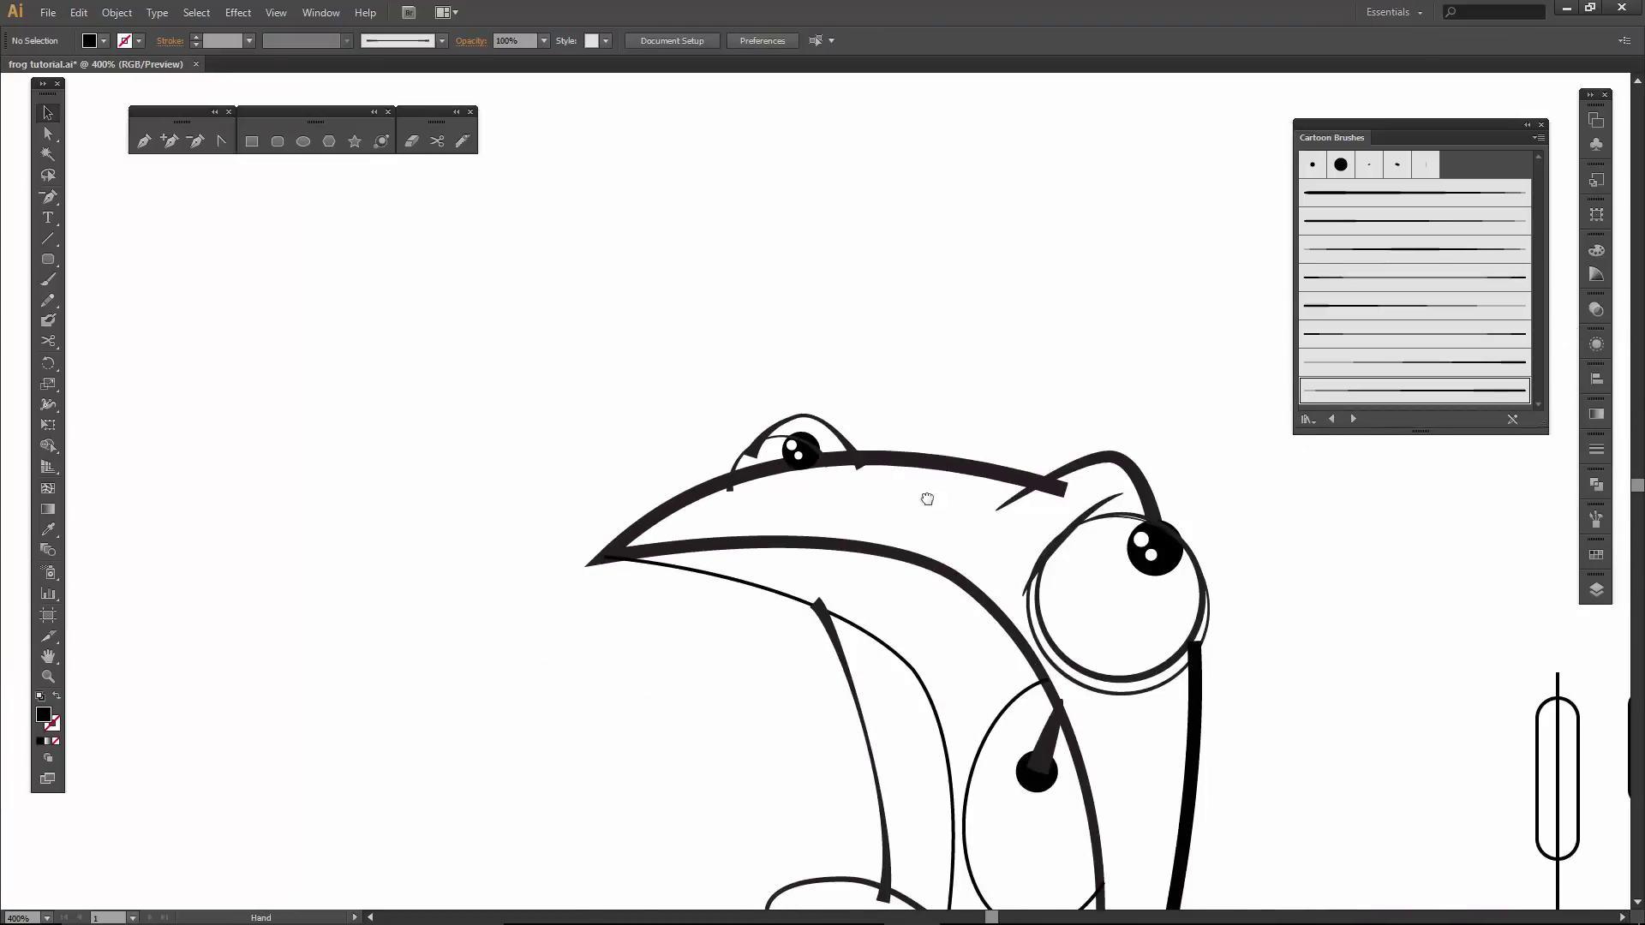
{"action": "left_click_drag", "start_coordinate": [934, 505], "coordinate": [758, 176]}
{"action": "left_click_drag", "start_coordinate": [851, 526], "coordinate": [778, 337]}
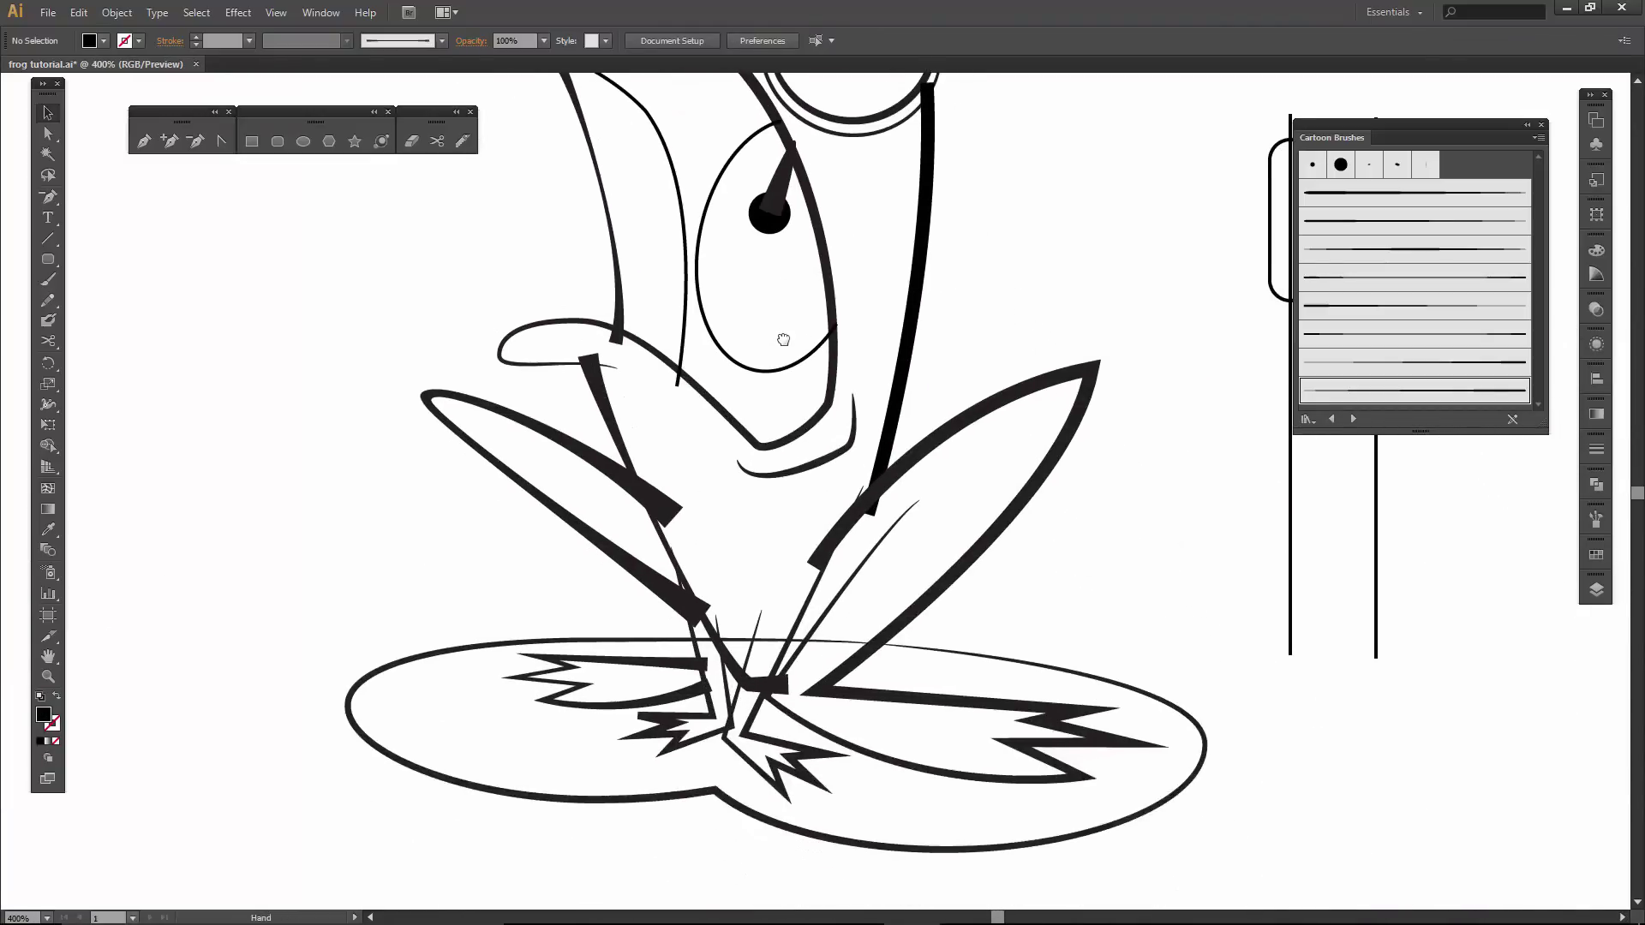
{"action": "scroll", "coordinate": [821, 479], "scroll_direction": "down", "scroll_amount": 1}
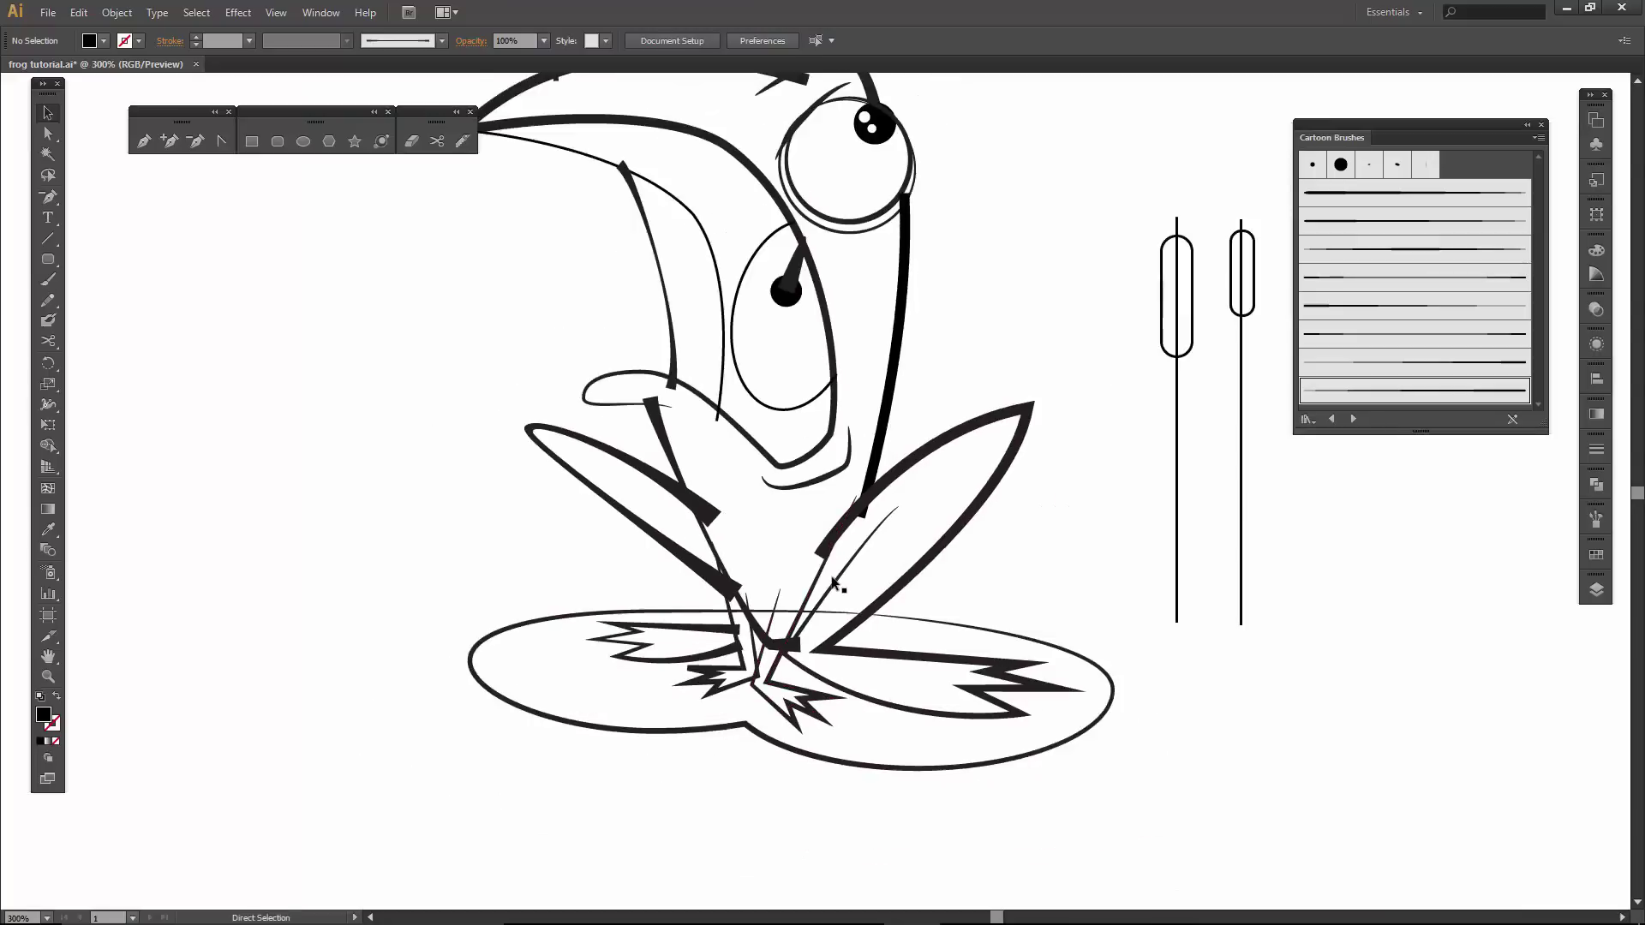
{"action": "left_click_drag", "start_coordinate": [819, 474], "coordinate": [855, 581]}
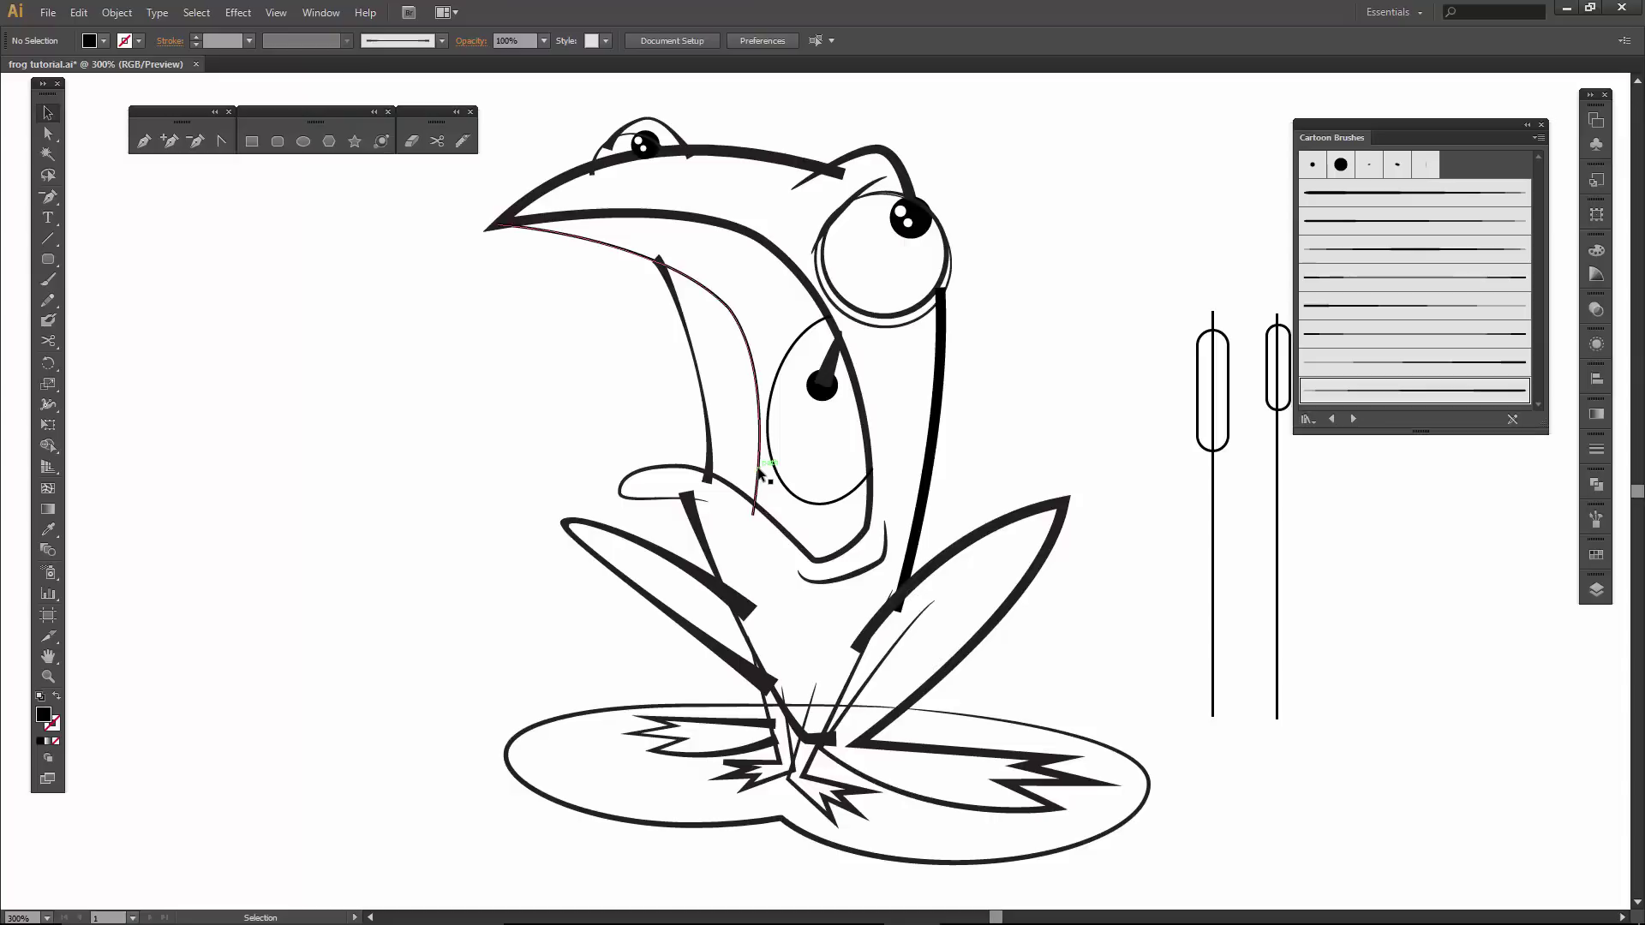
Drag the end anchor of the thin inner mouth line onto the beak tip.
{"action": "key", "text": "ctrl+space"}
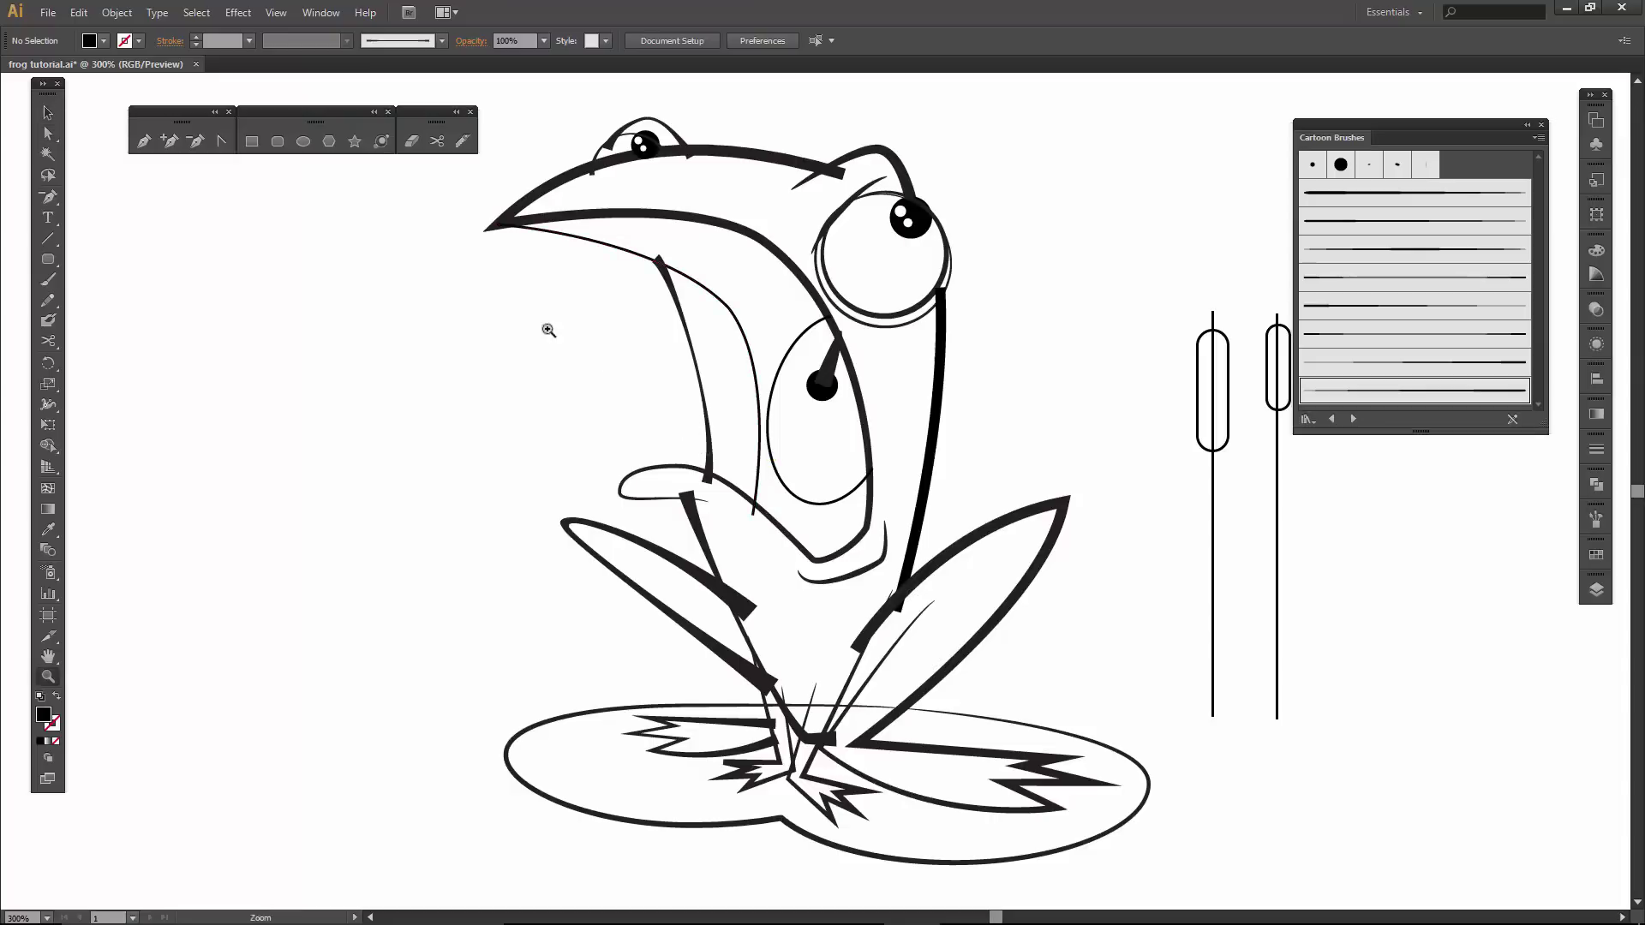
{"action": "left_click_drag", "start_coordinate": [461, 204], "coordinate": [676, 332]}
{"action": "left_click_drag", "start_coordinate": [557, 323], "coordinate": [782, 422]}
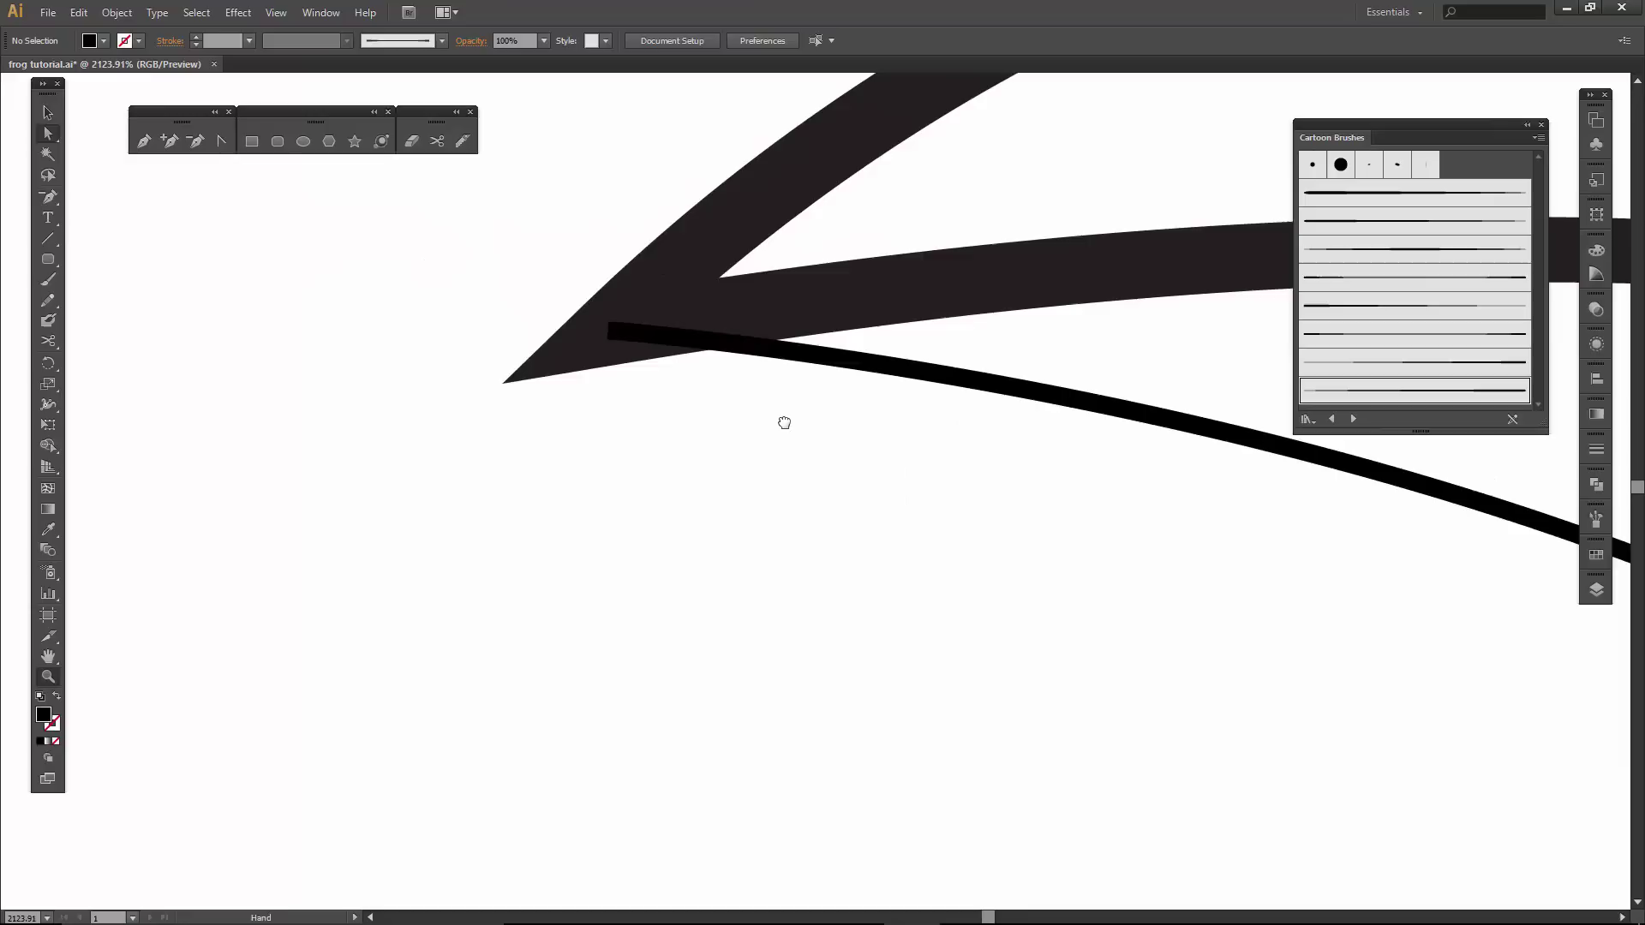
{"action": "left_click", "coordinate": [606, 341]}
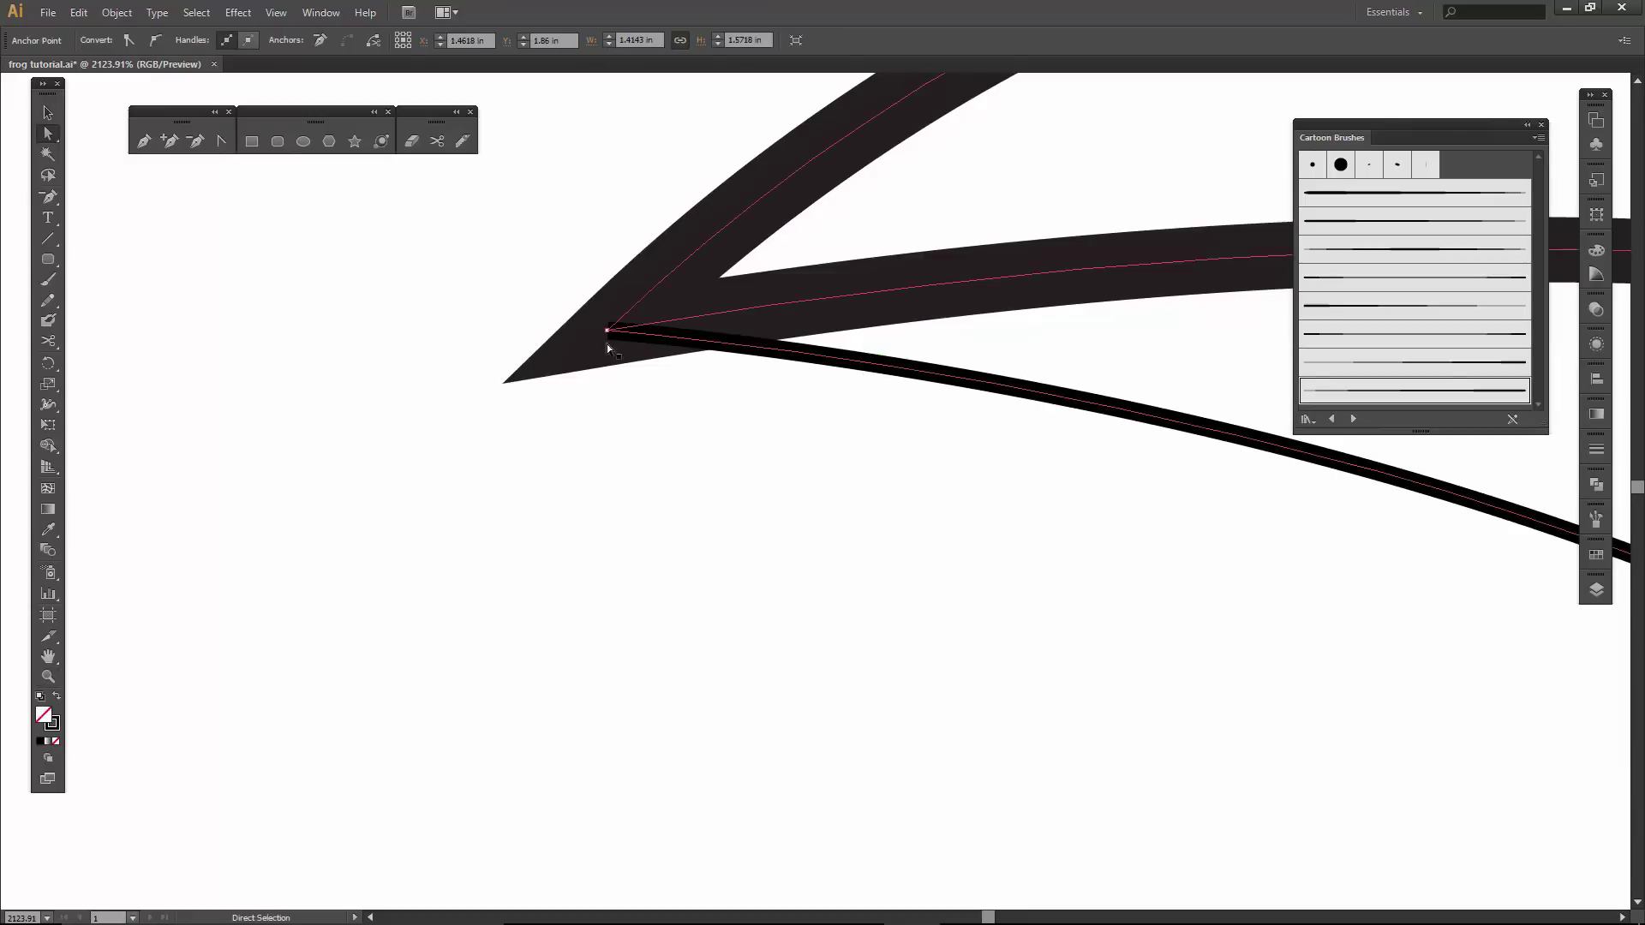
{"action": "left_click", "coordinate": [613, 343]}
{"action": "left_click", "coordinate": [605, 336], "text": "shift"}
{"action": "left_click_drag", "start_coordinate": [606, 331], "coordinate": [527, 374]}
{"action": "key", "text": "ctrl+minus"}
{"action": "key", "text": "ctrl+minus"}
{"action": "key", "text": "ctrl+minus"}
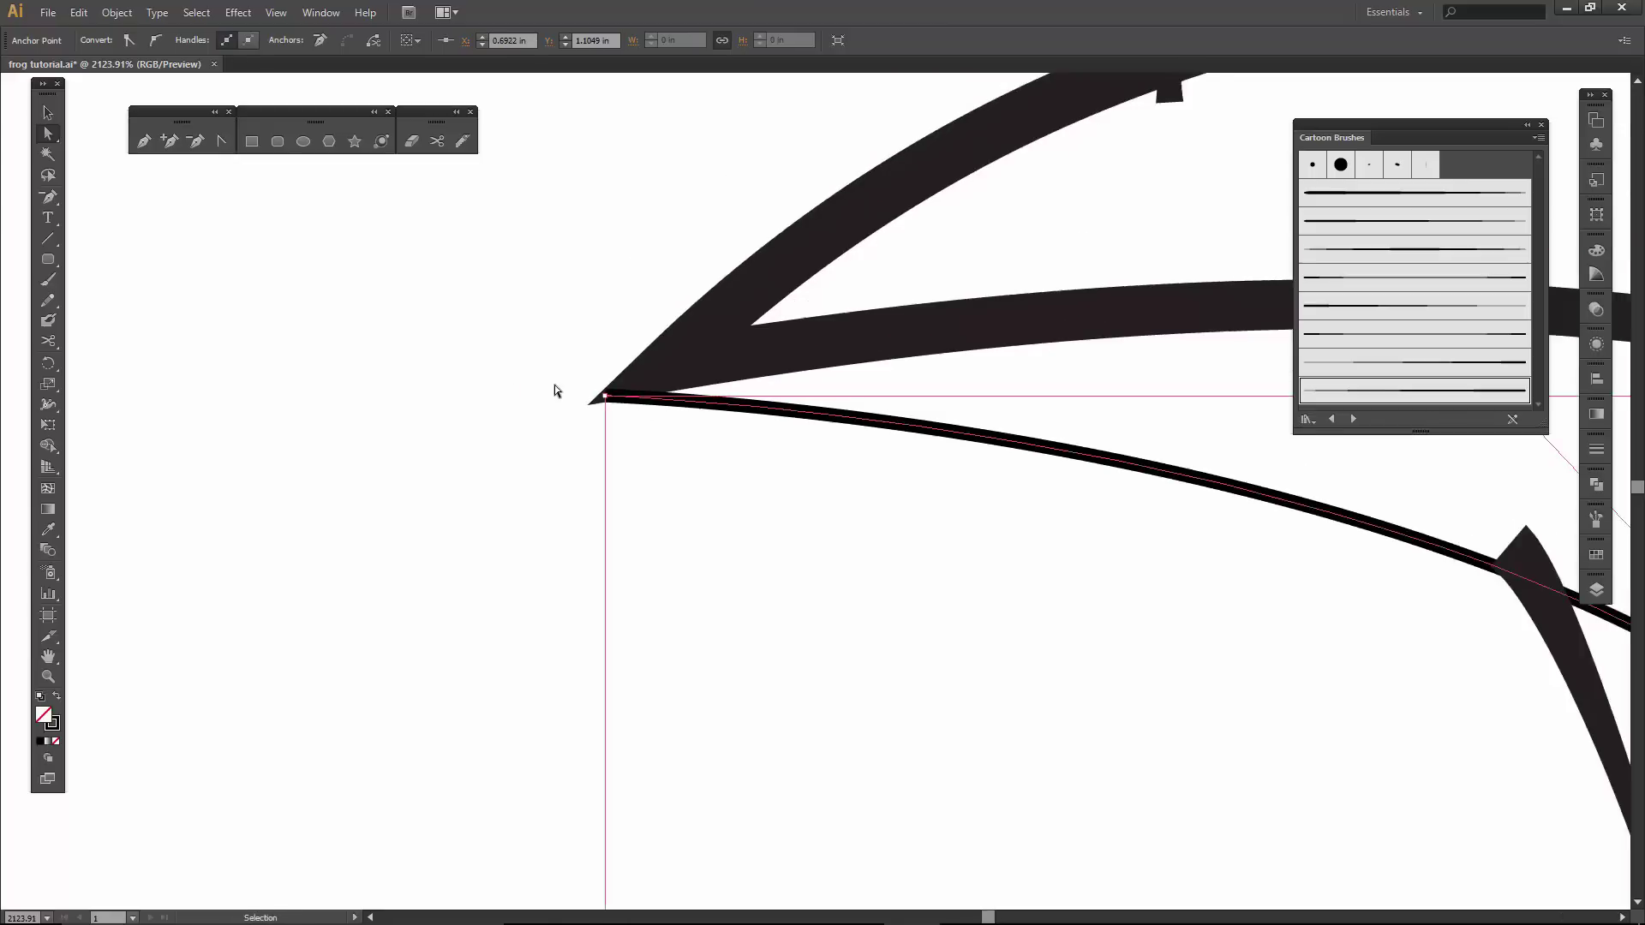
{"action": "left_click_drag", "start_coordinate": [677, 438], "coordinate": [500, 271]}
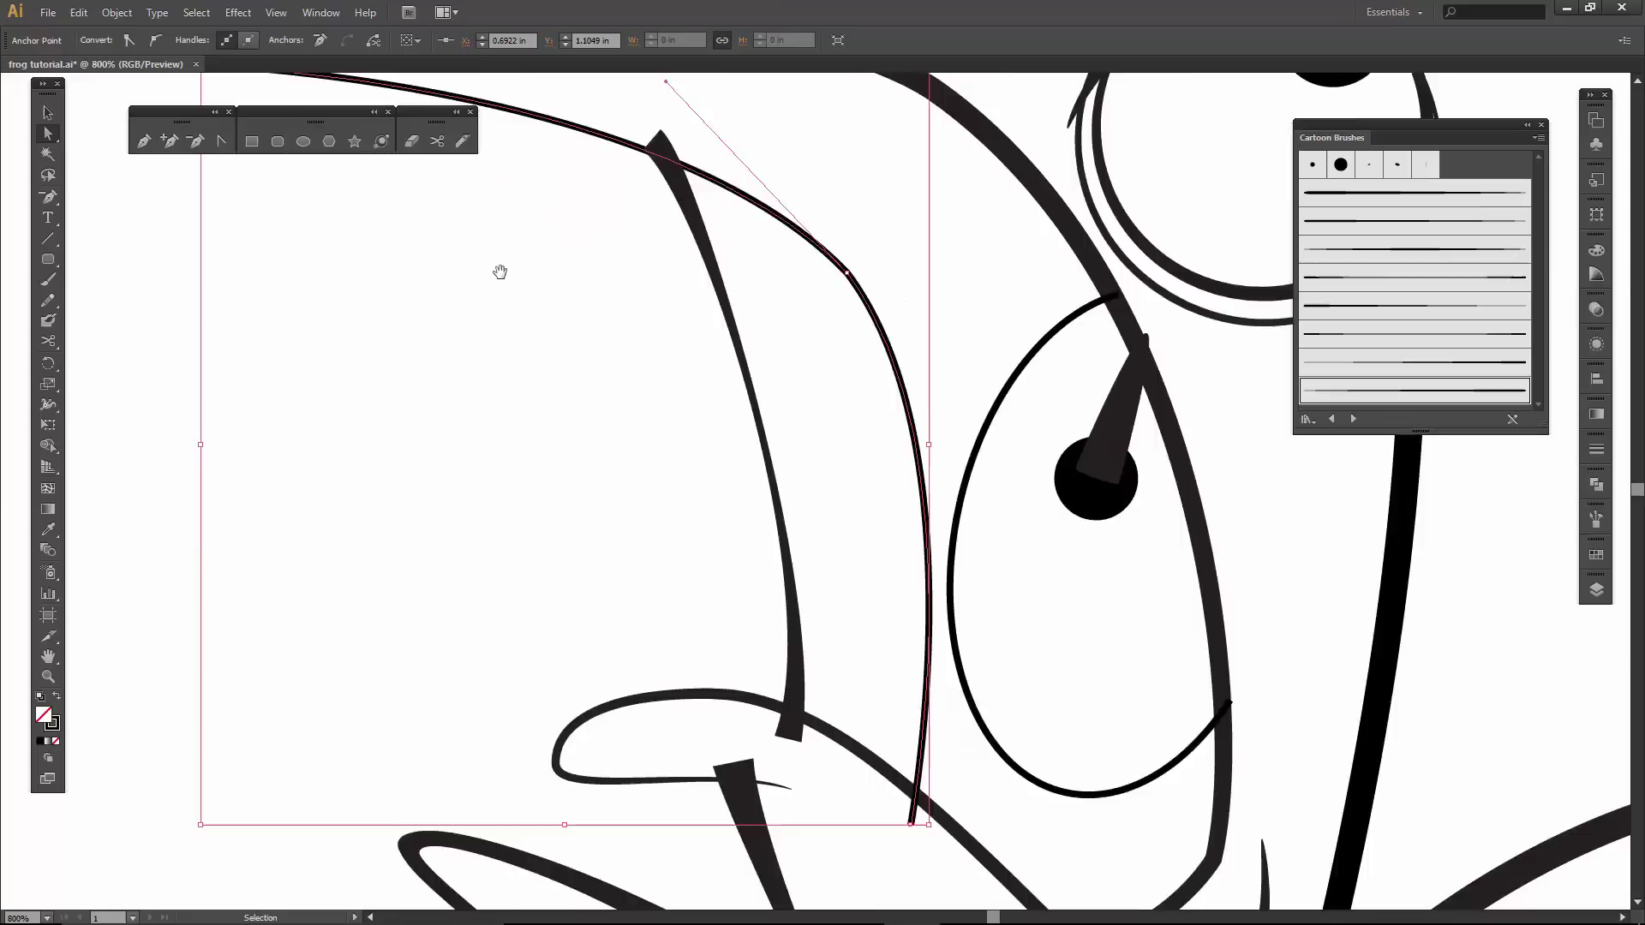
{"action": "key", "text": "ctrl+minus"}
{"action": "key", "text": "ctrl+minus"}
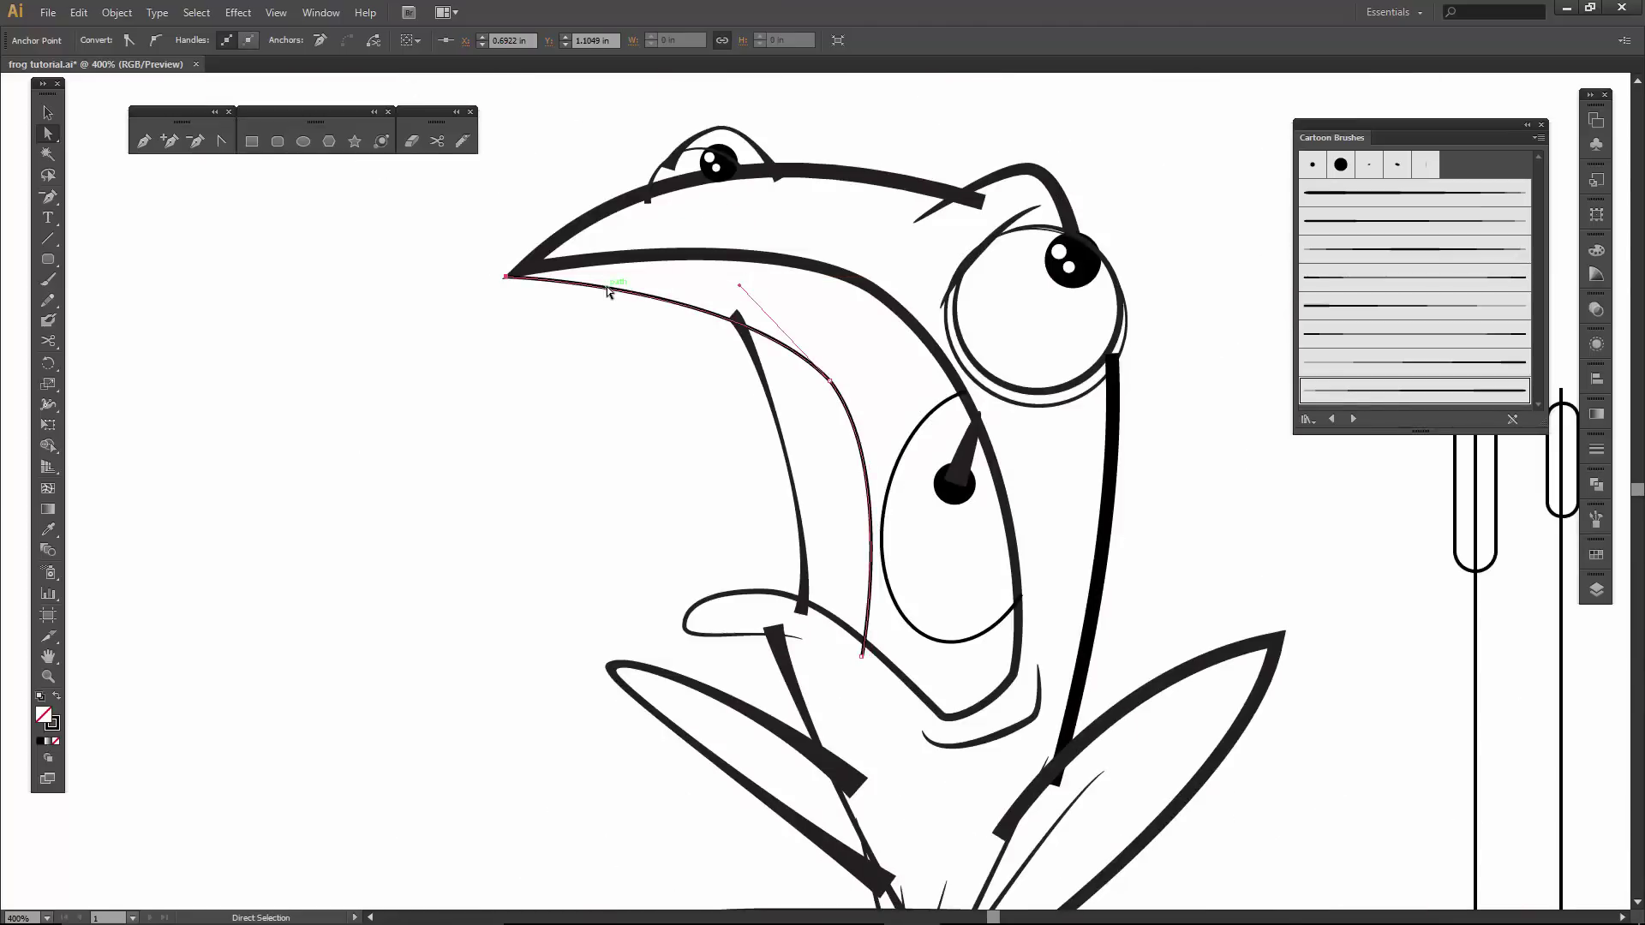
{"action": "key", "text": "v"}
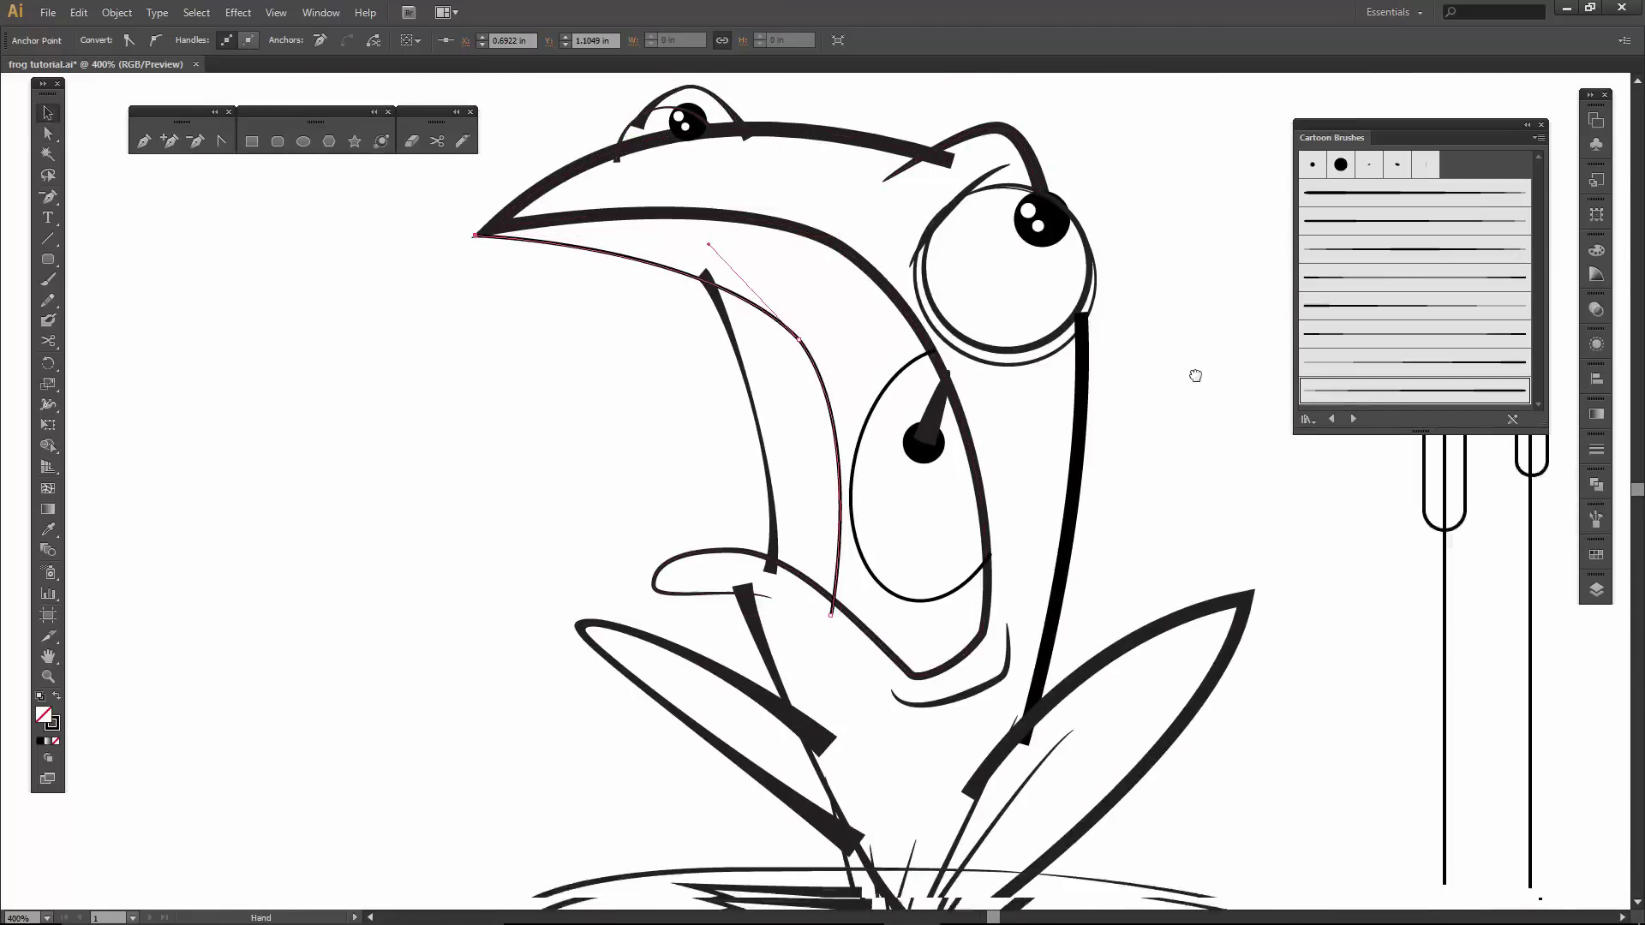
{"action": "left_click_drag", "start_coordinate": [1194, 371], "coordinate": [1160, 349]}
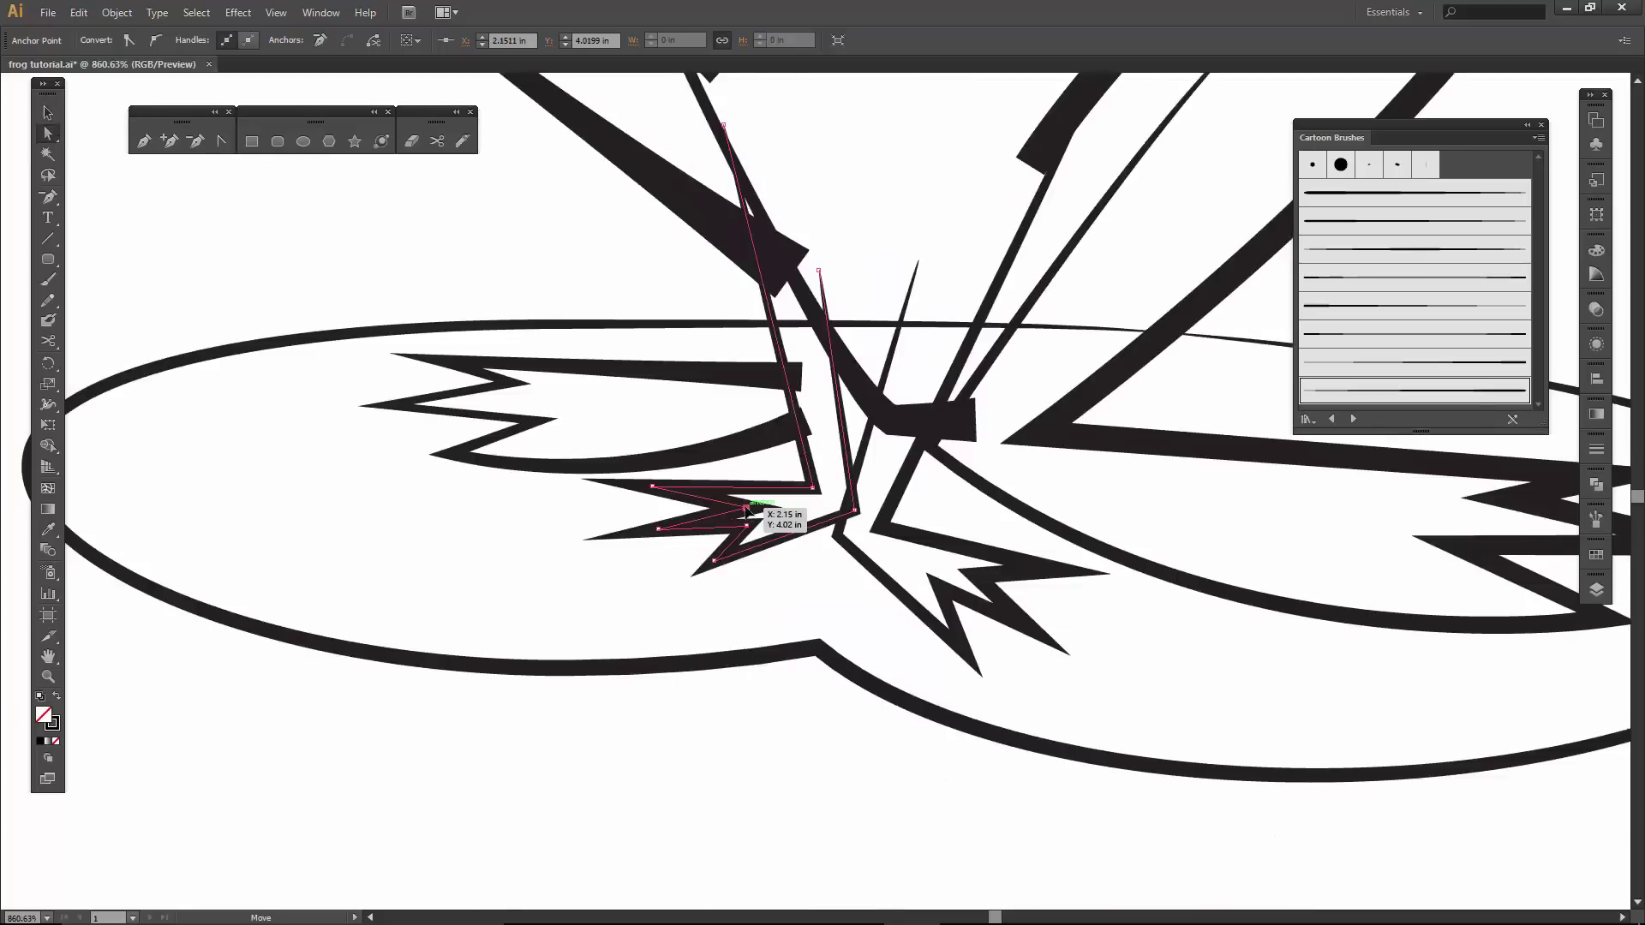
{"action": "left_click_drag", "start_coordinate": [747, 511], "coordinate": [729, 510]}
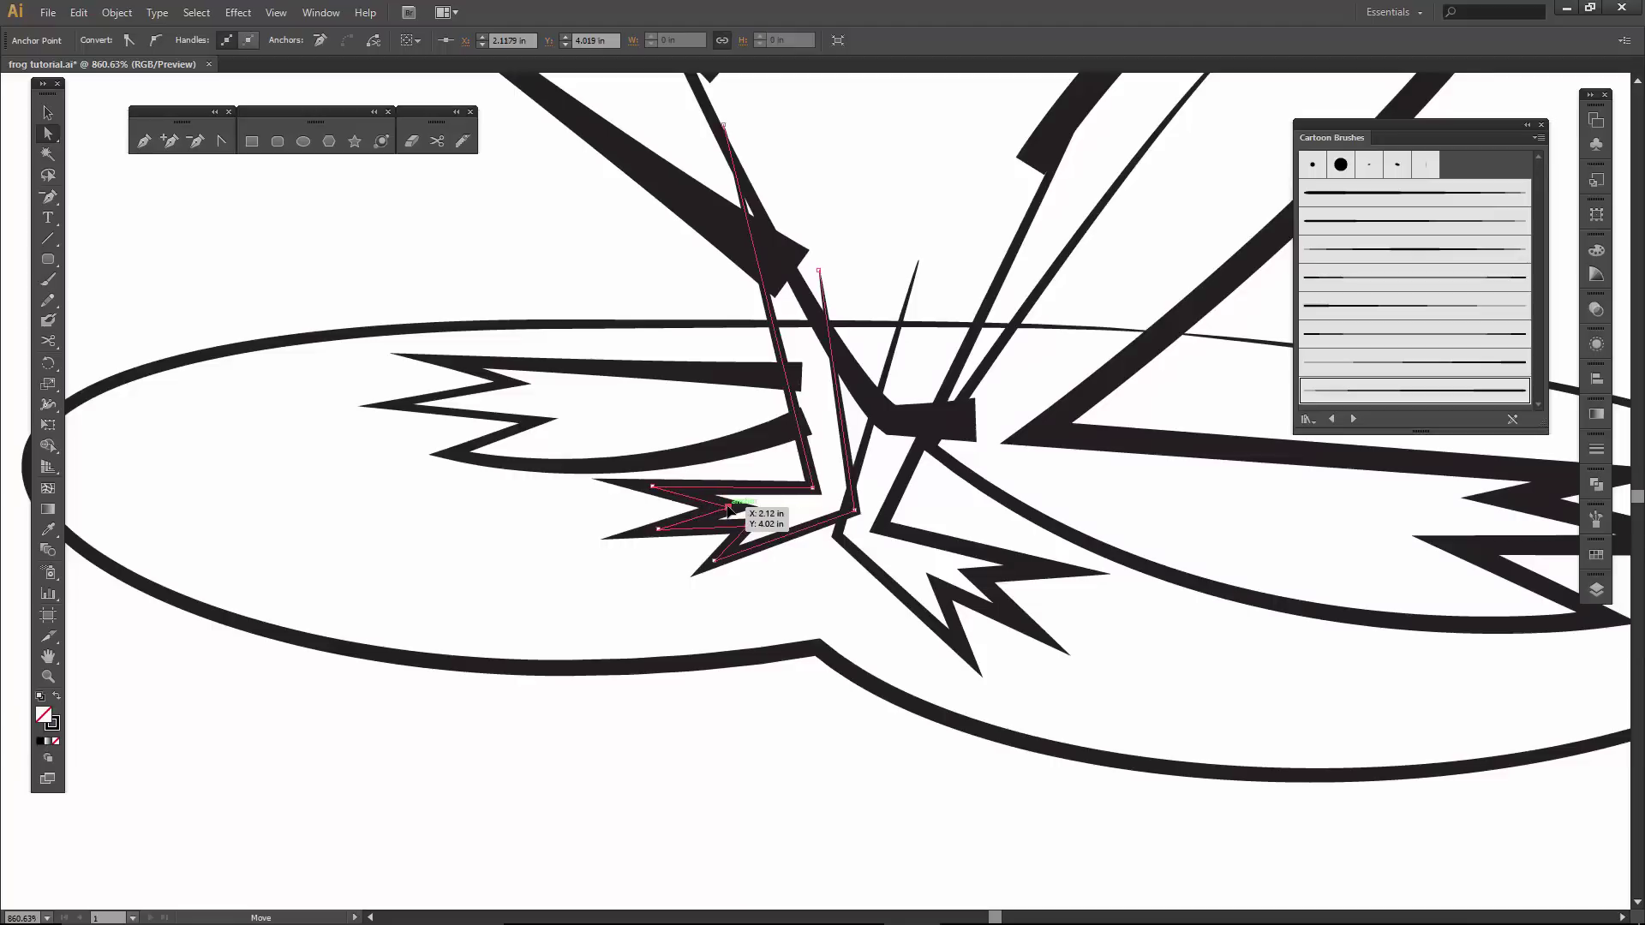
{"action": "left_click", "coordinate": [774, 512]}
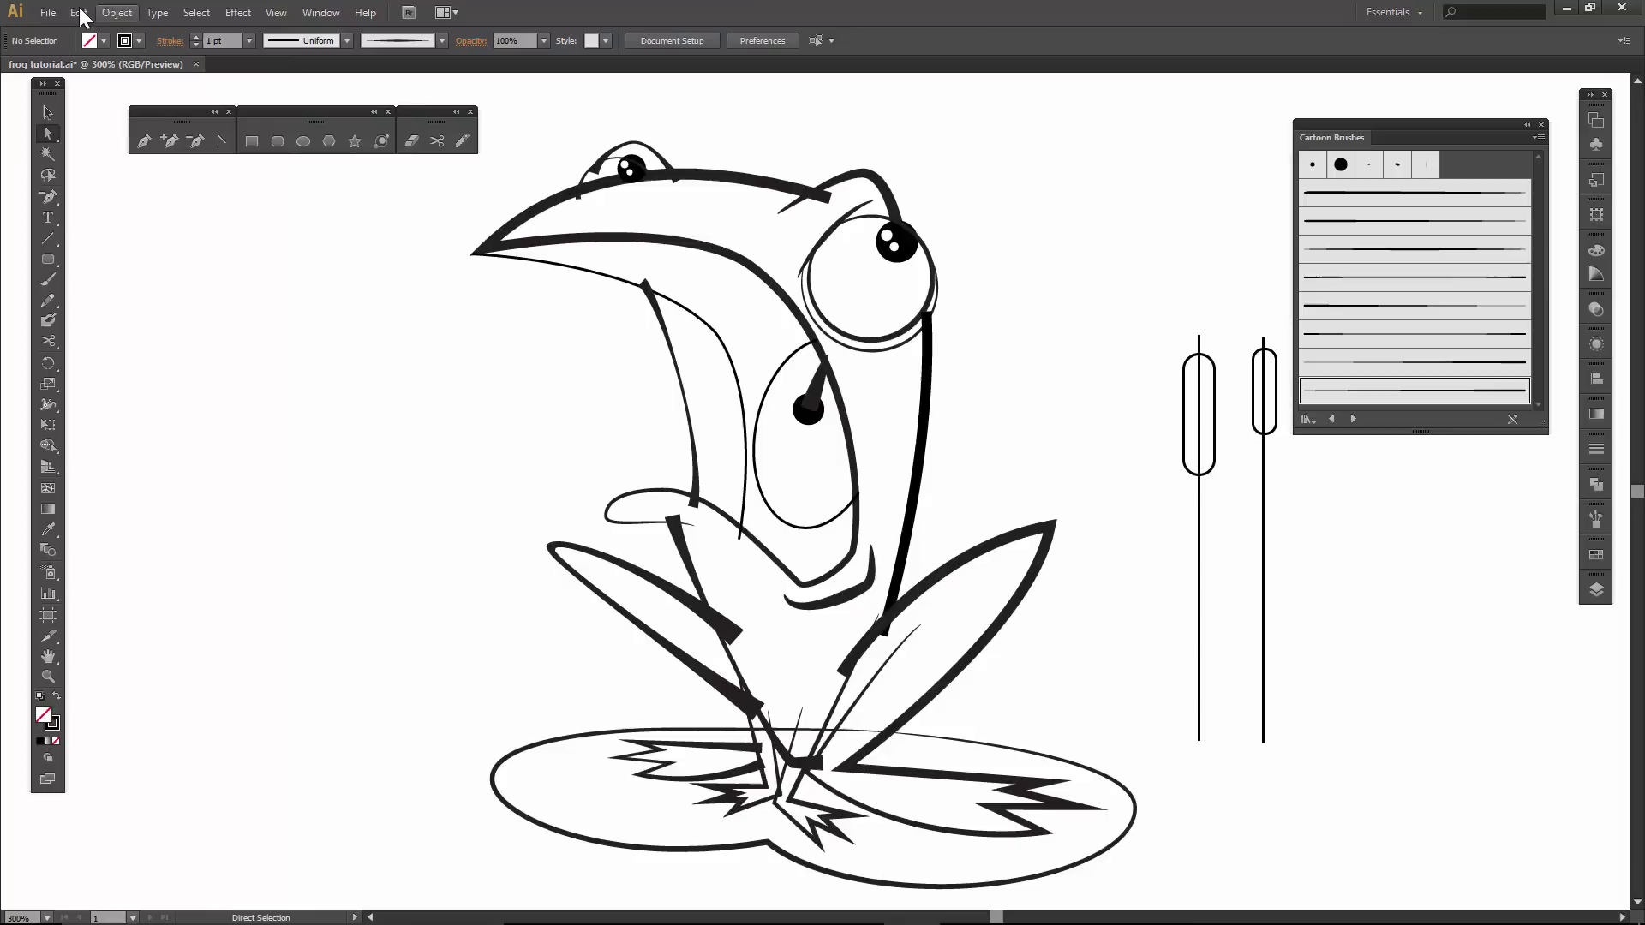
{"action": "left_click", "coordinate": [48, 12]}
{"action": "left_click", "coordinate": [121, 204]}
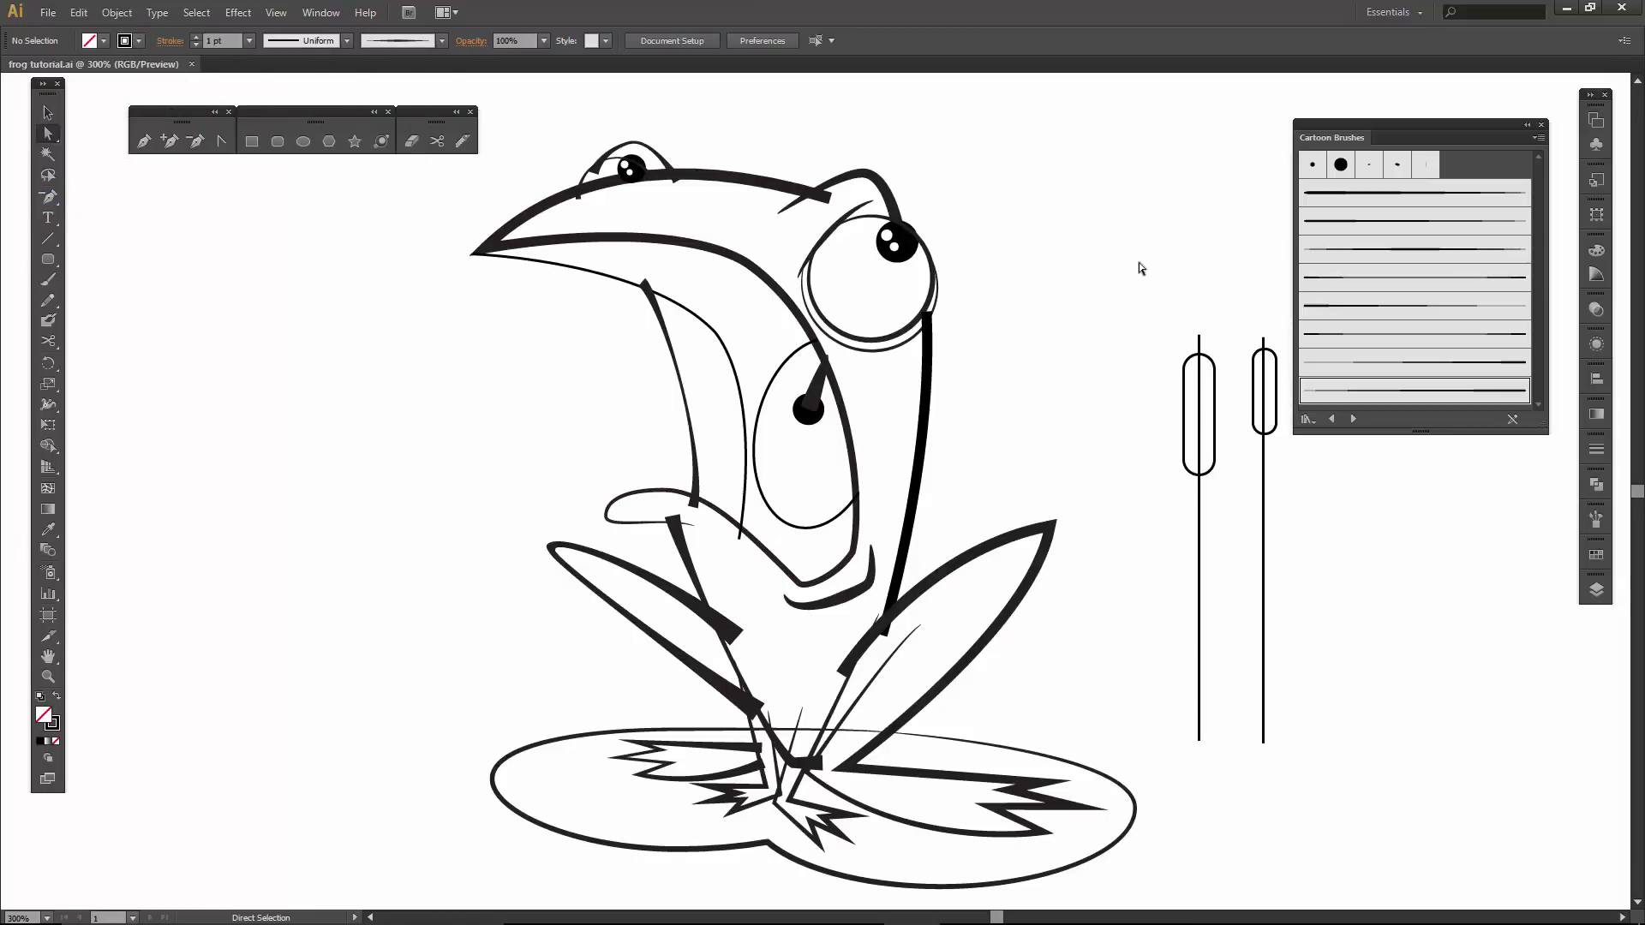
{"action": "left_click_drag", "start_coordinate": [951, 397], "coordinate": [773, 354]}
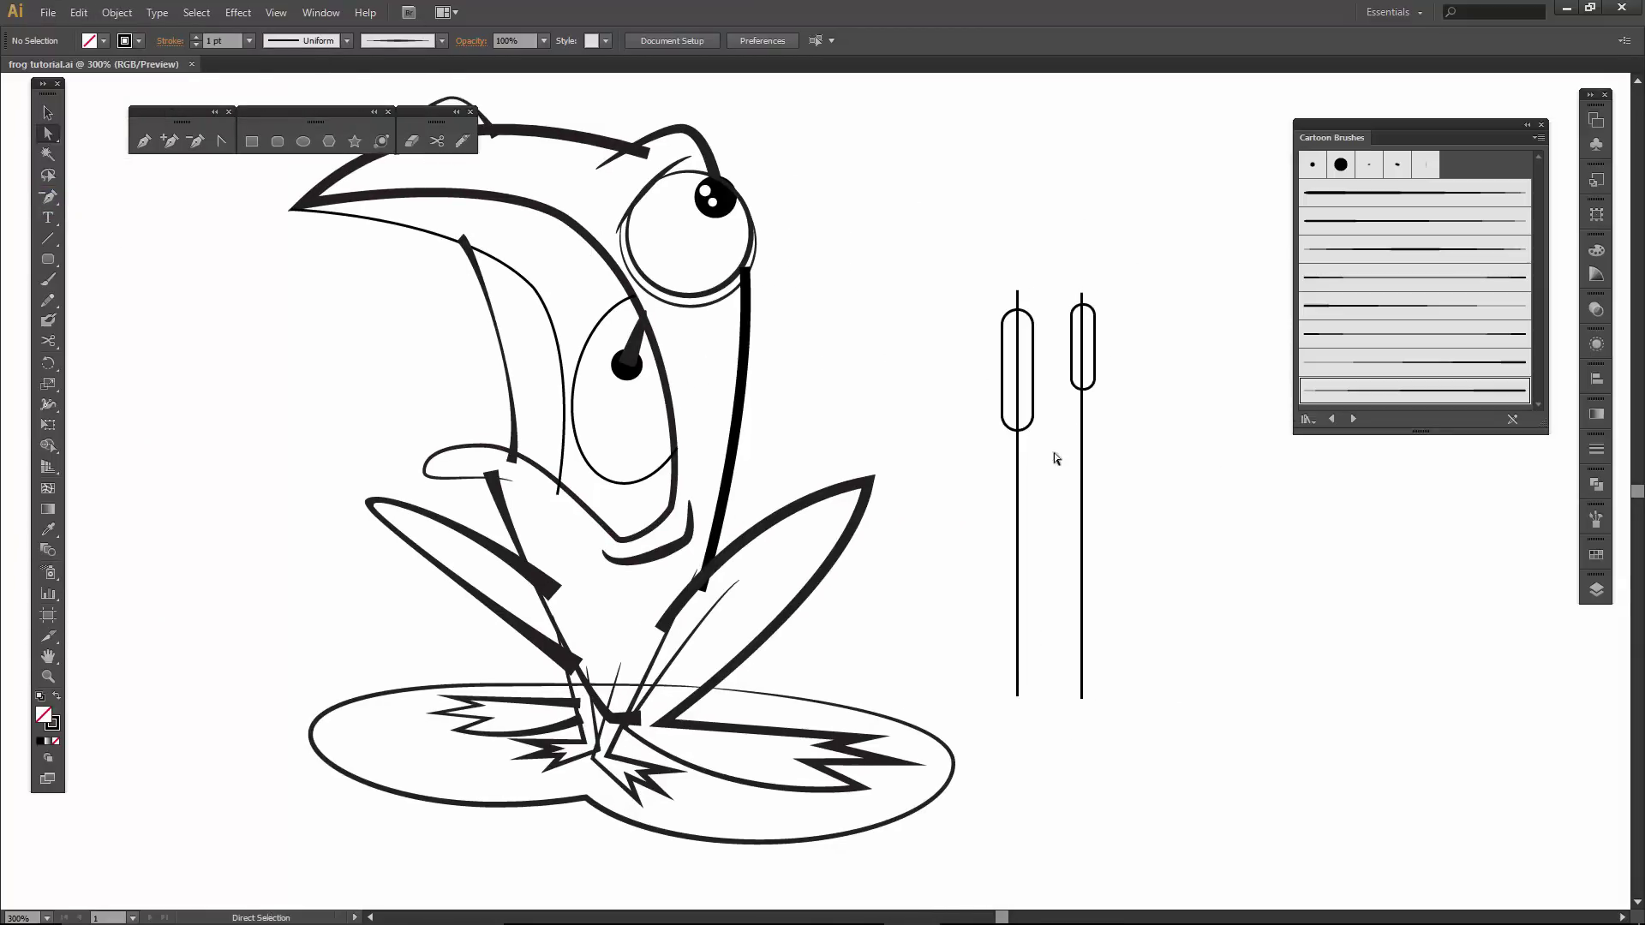
Give both cattail stems a uniform cartoon art brush at 2 pt.
{"action": "key", "text": "v"}
{"action": "left_click_drag", "start_coordinate": [970, 463], "coordinate": [1133, 552]}
{"action": "left_click", "coordinate": [1321, 306]}
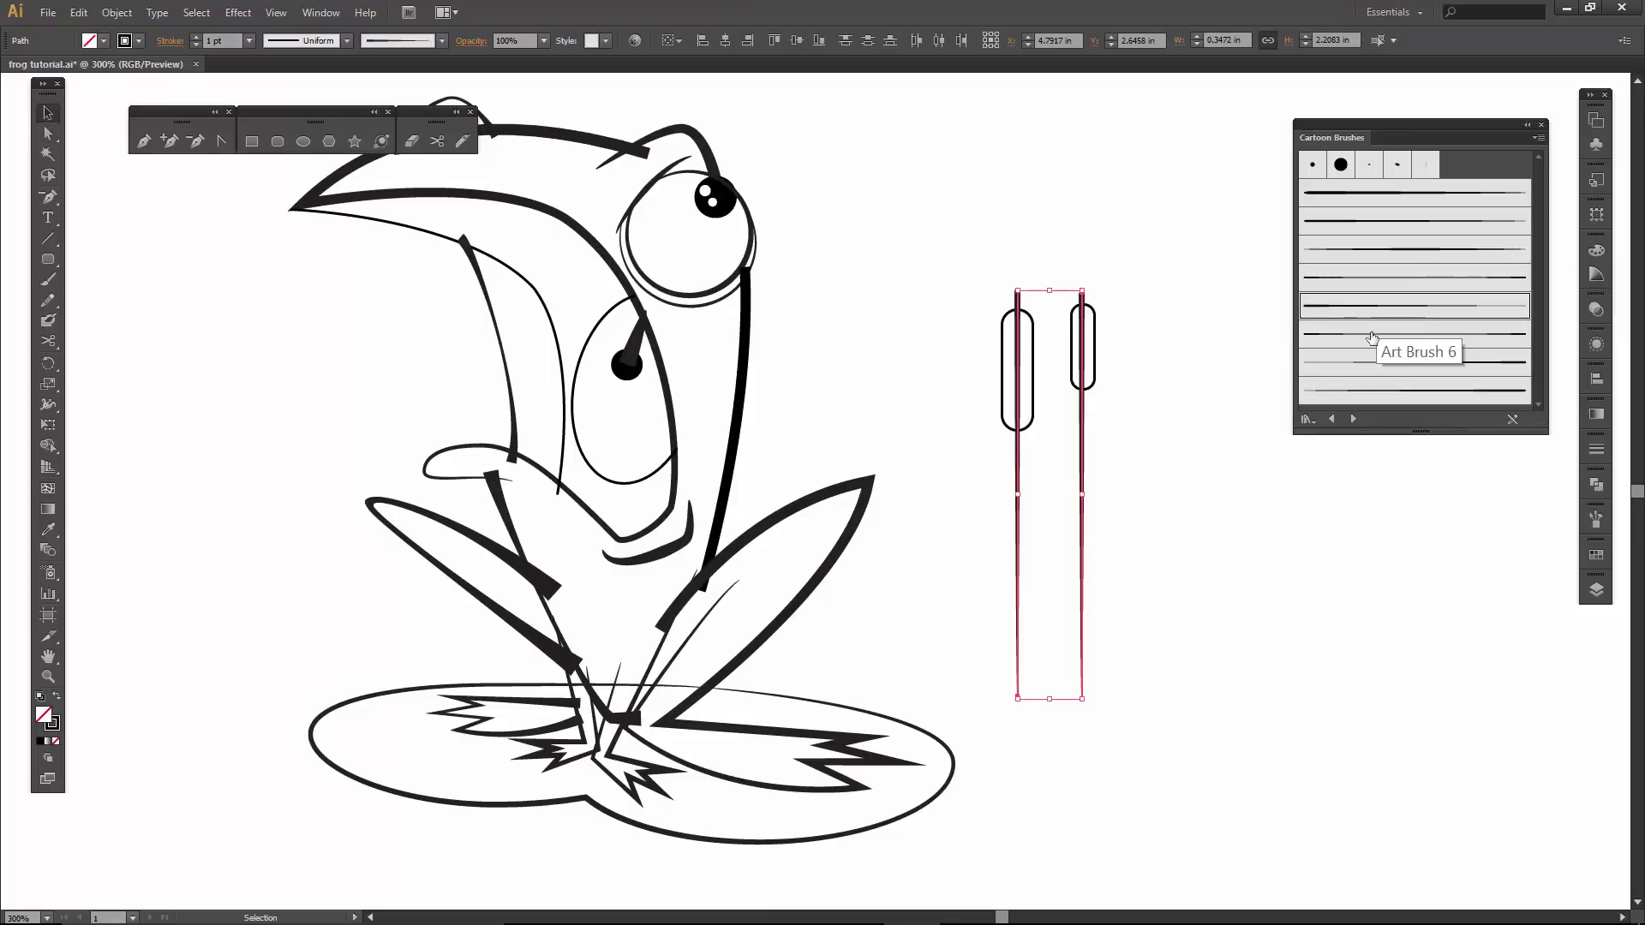
{"action": "left_click", "coordinate": [1372, 337]}
{"action": "left_click", "coordinate": [1373, 360]}
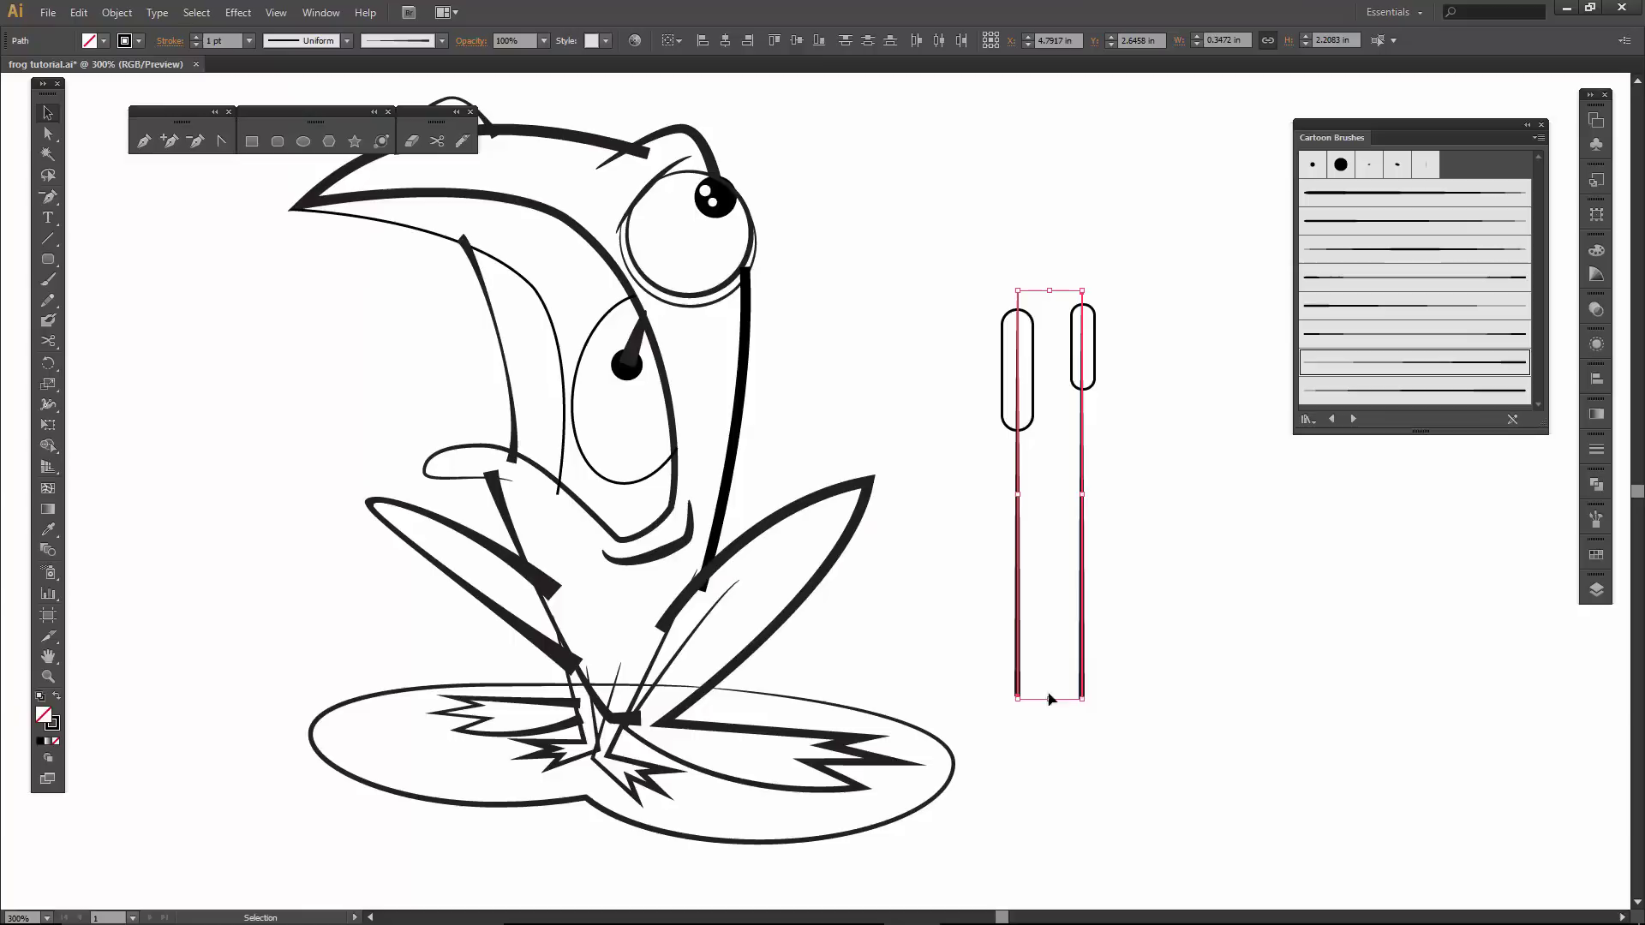
{"action": "left_click", "coordinate": [195, 36]}
{"action": "left_click", "coordinate": [966, 185]}
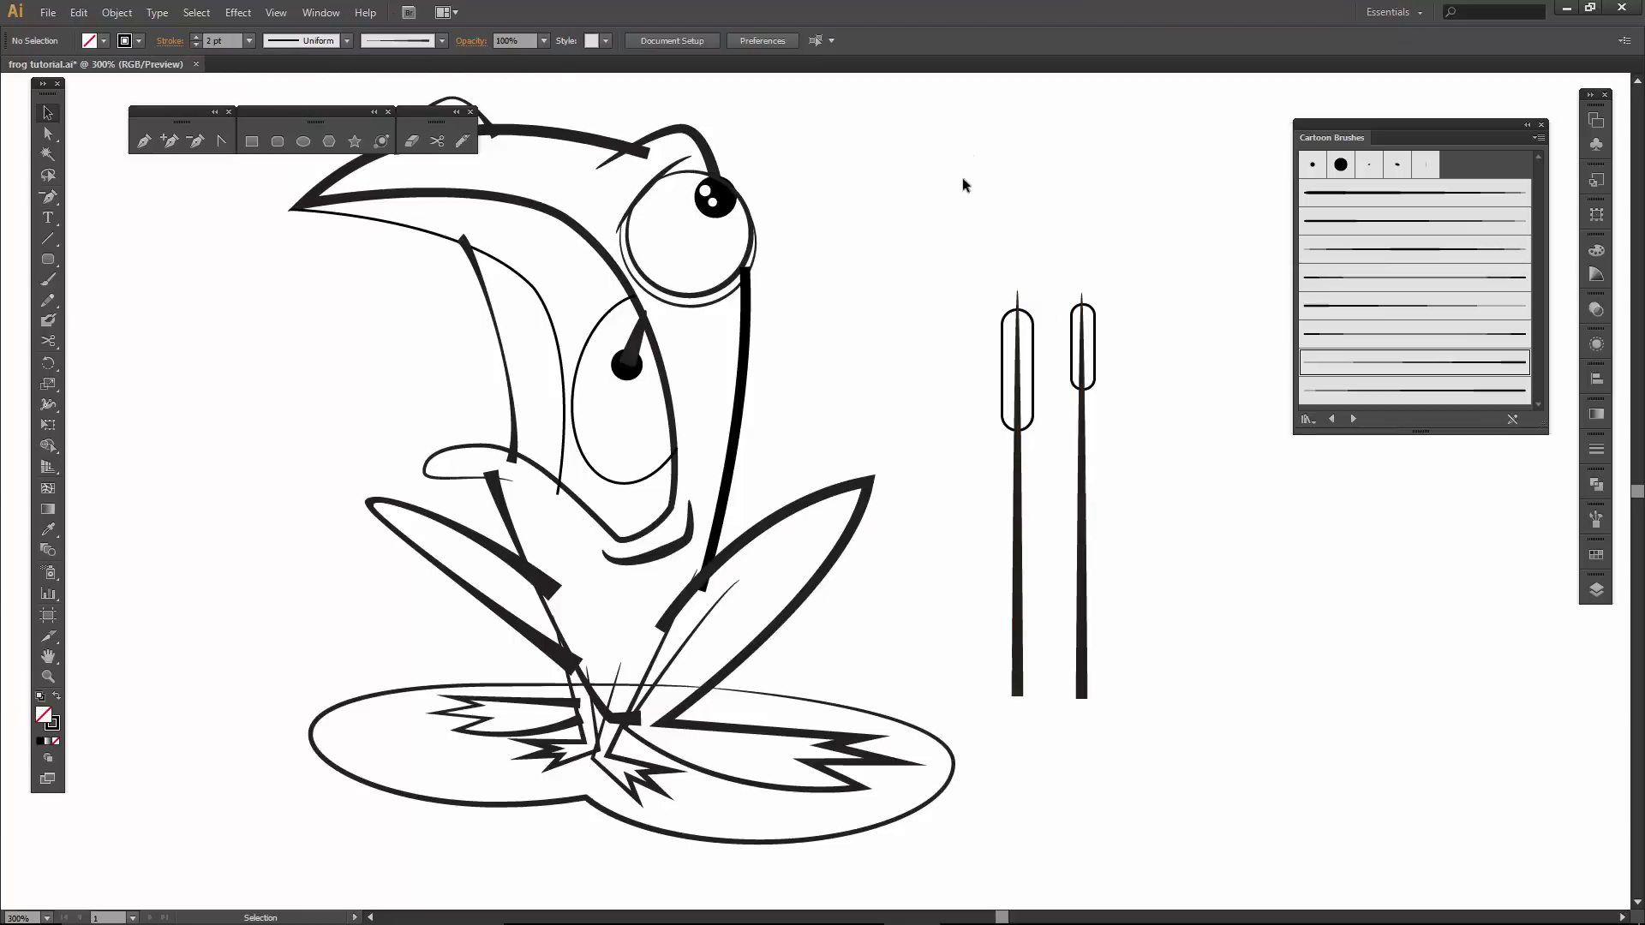
Swap fill and stroke so both cattail heads are solid black.
{"action": "left_click", "coordinate": [1002, 352]}
{"action": "left_click", "coordinate": [1070, 363], "text": "shift"}
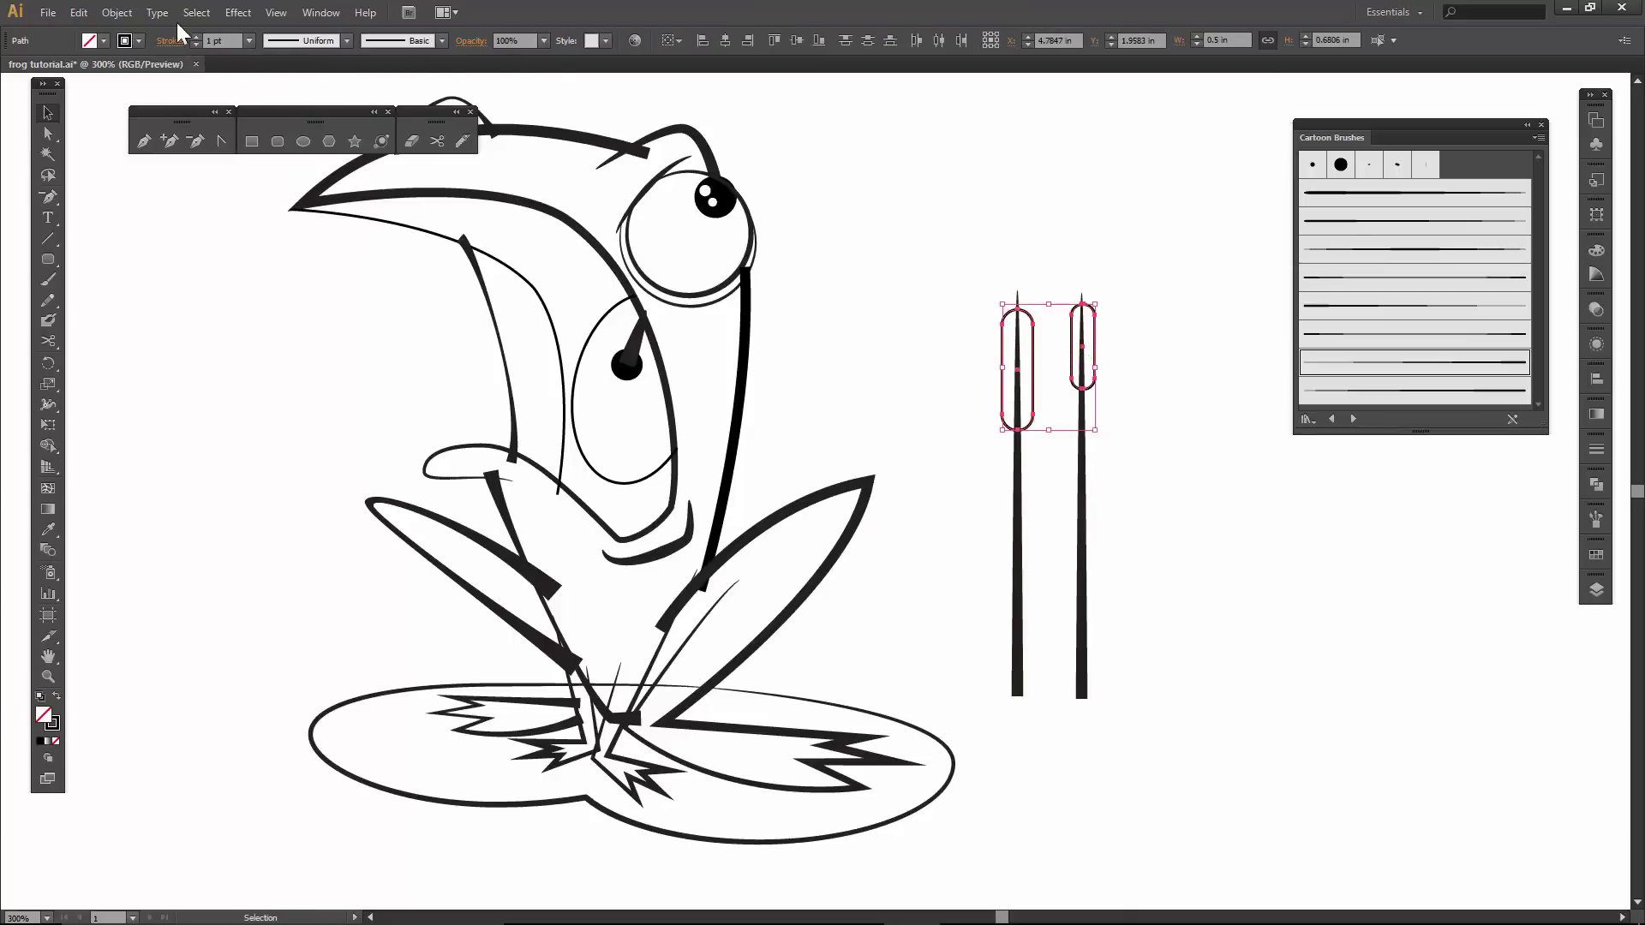
{"action": "left_click", "coordinate": [56, 699]}
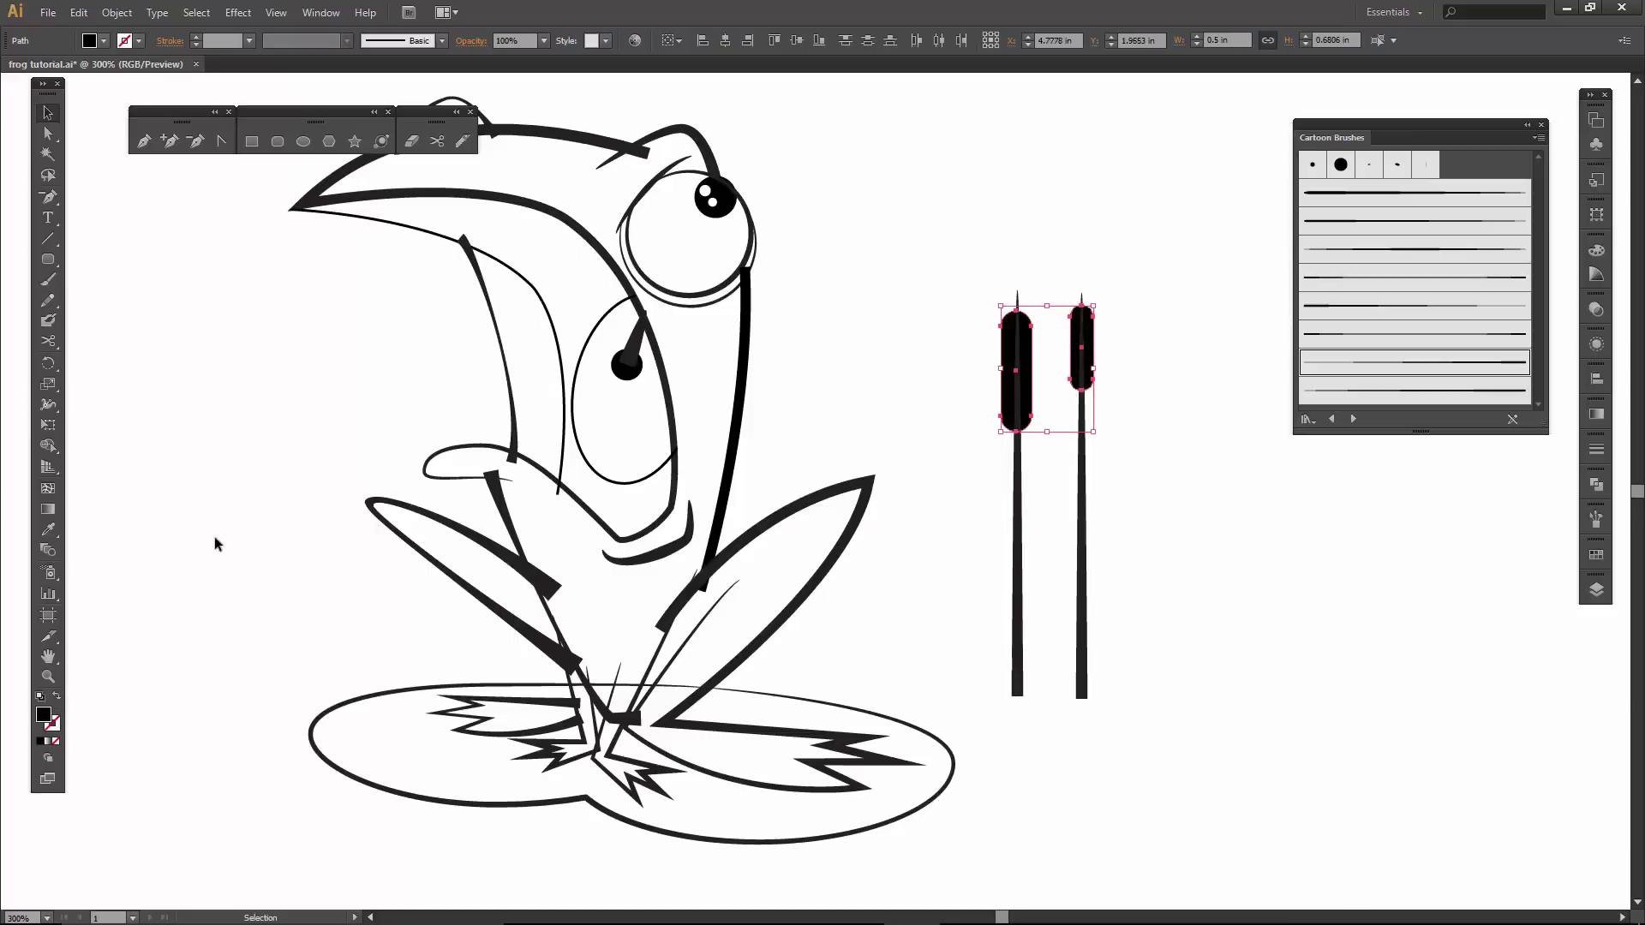
{"action": "left_click", "coordinate": [216, 543]}
{"action": "left_click_drag", "start_coordinate": [970, 250], "coordinate": [1133, 529]}
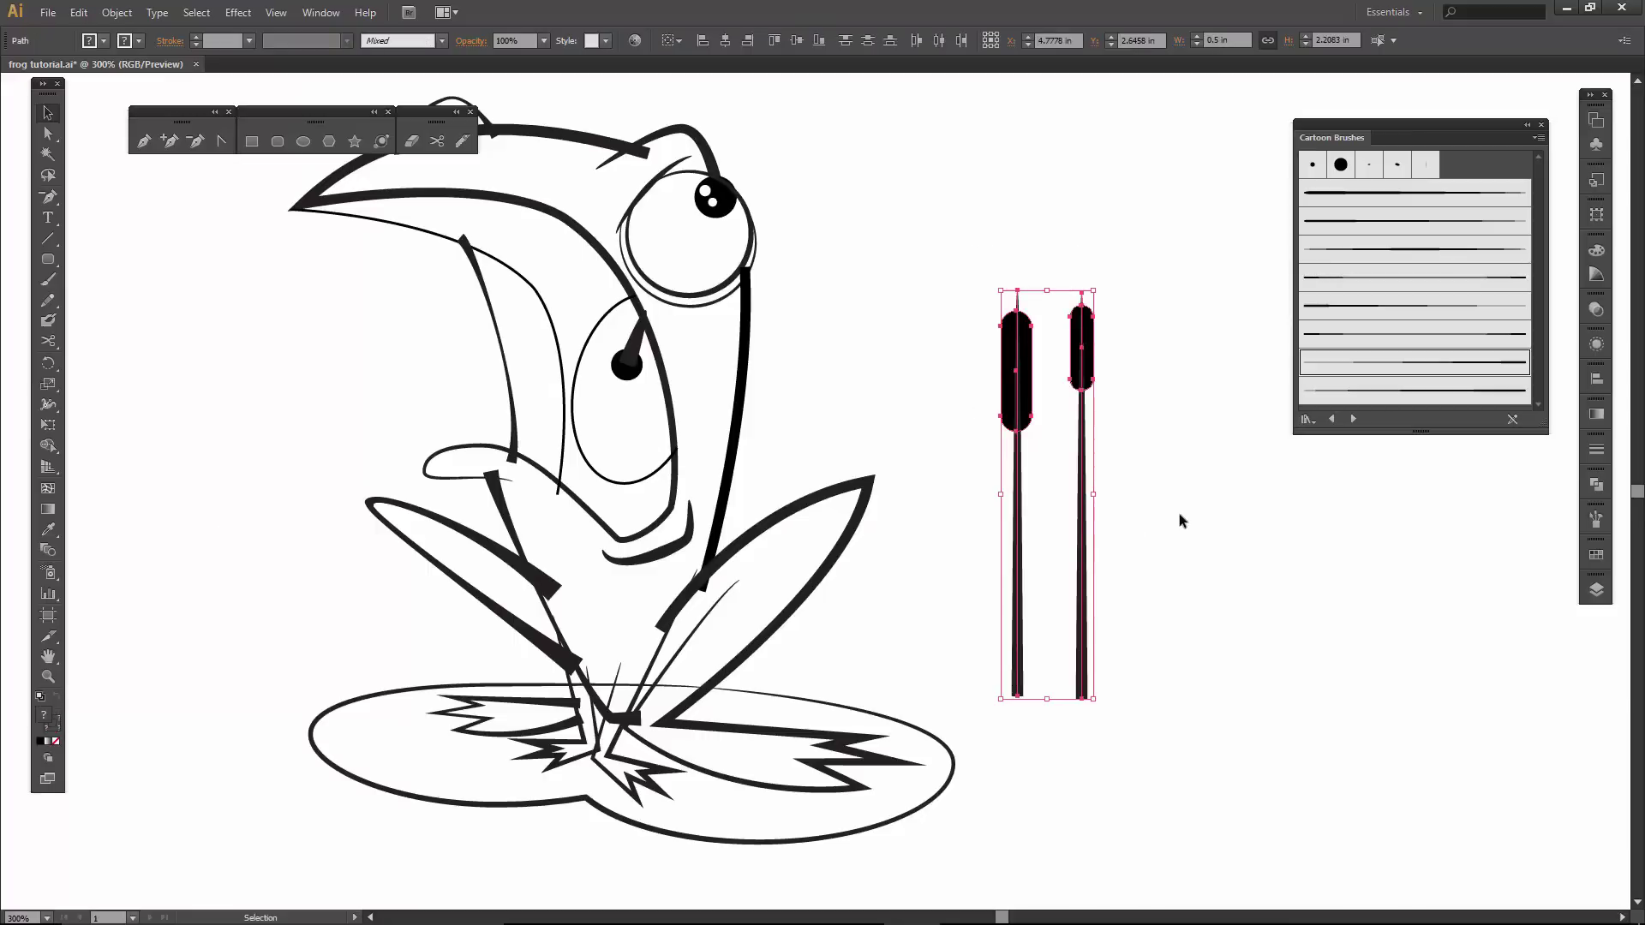
{"action": "left_click", "coordinate": [1183, 519]}
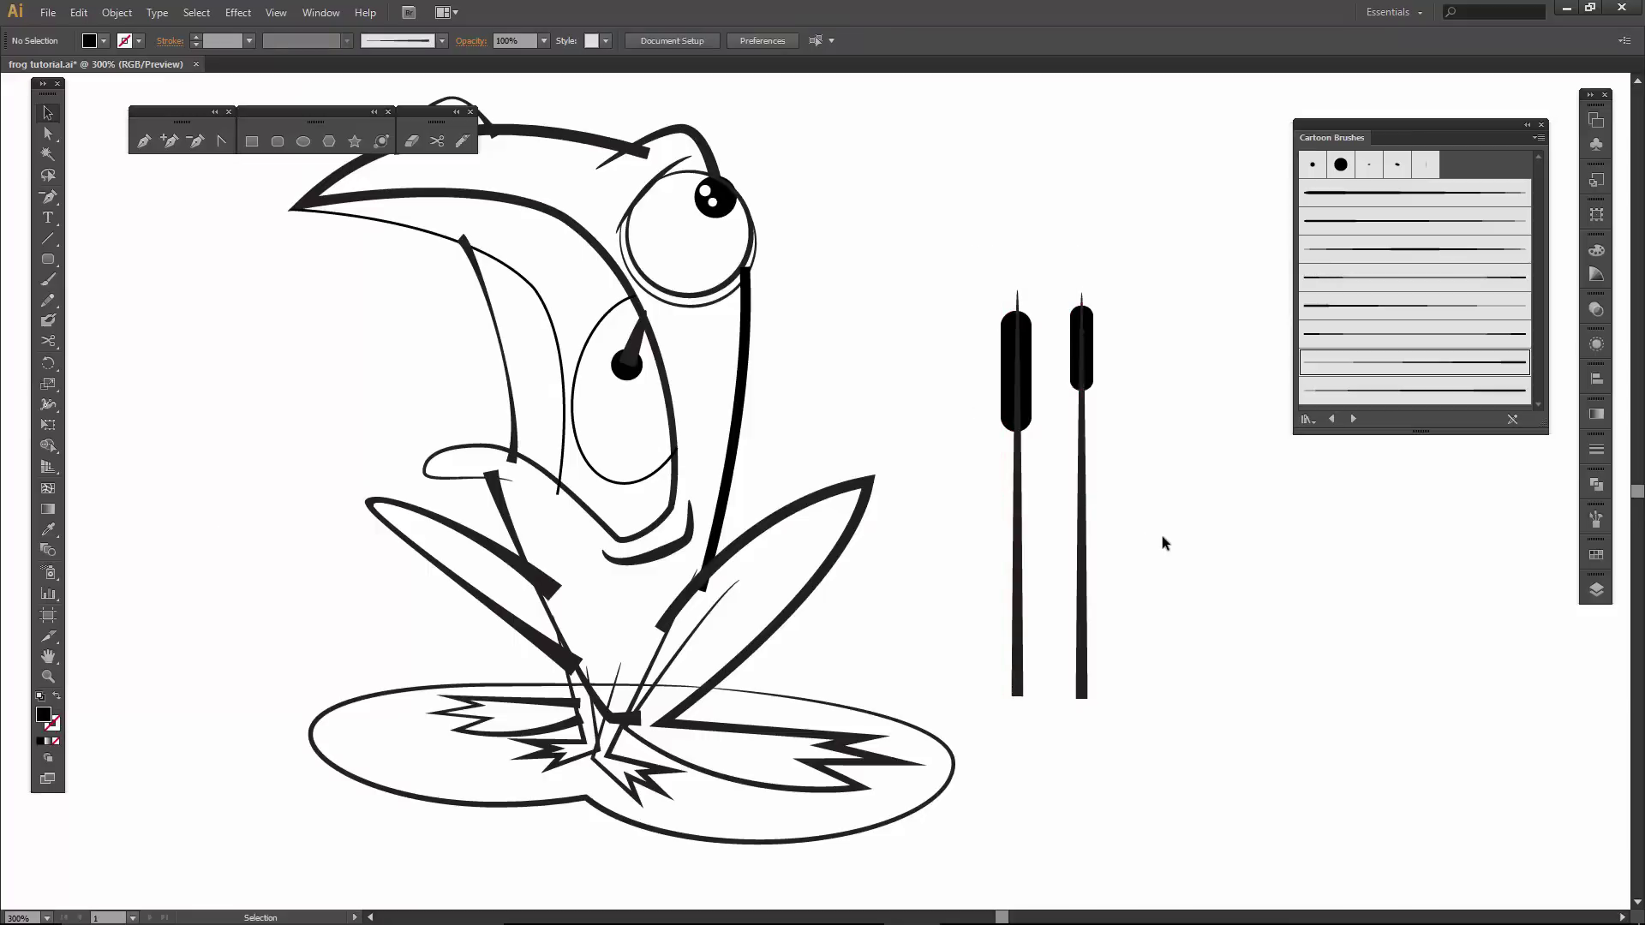
{"action": "key", "text": "ctrl+minus"}
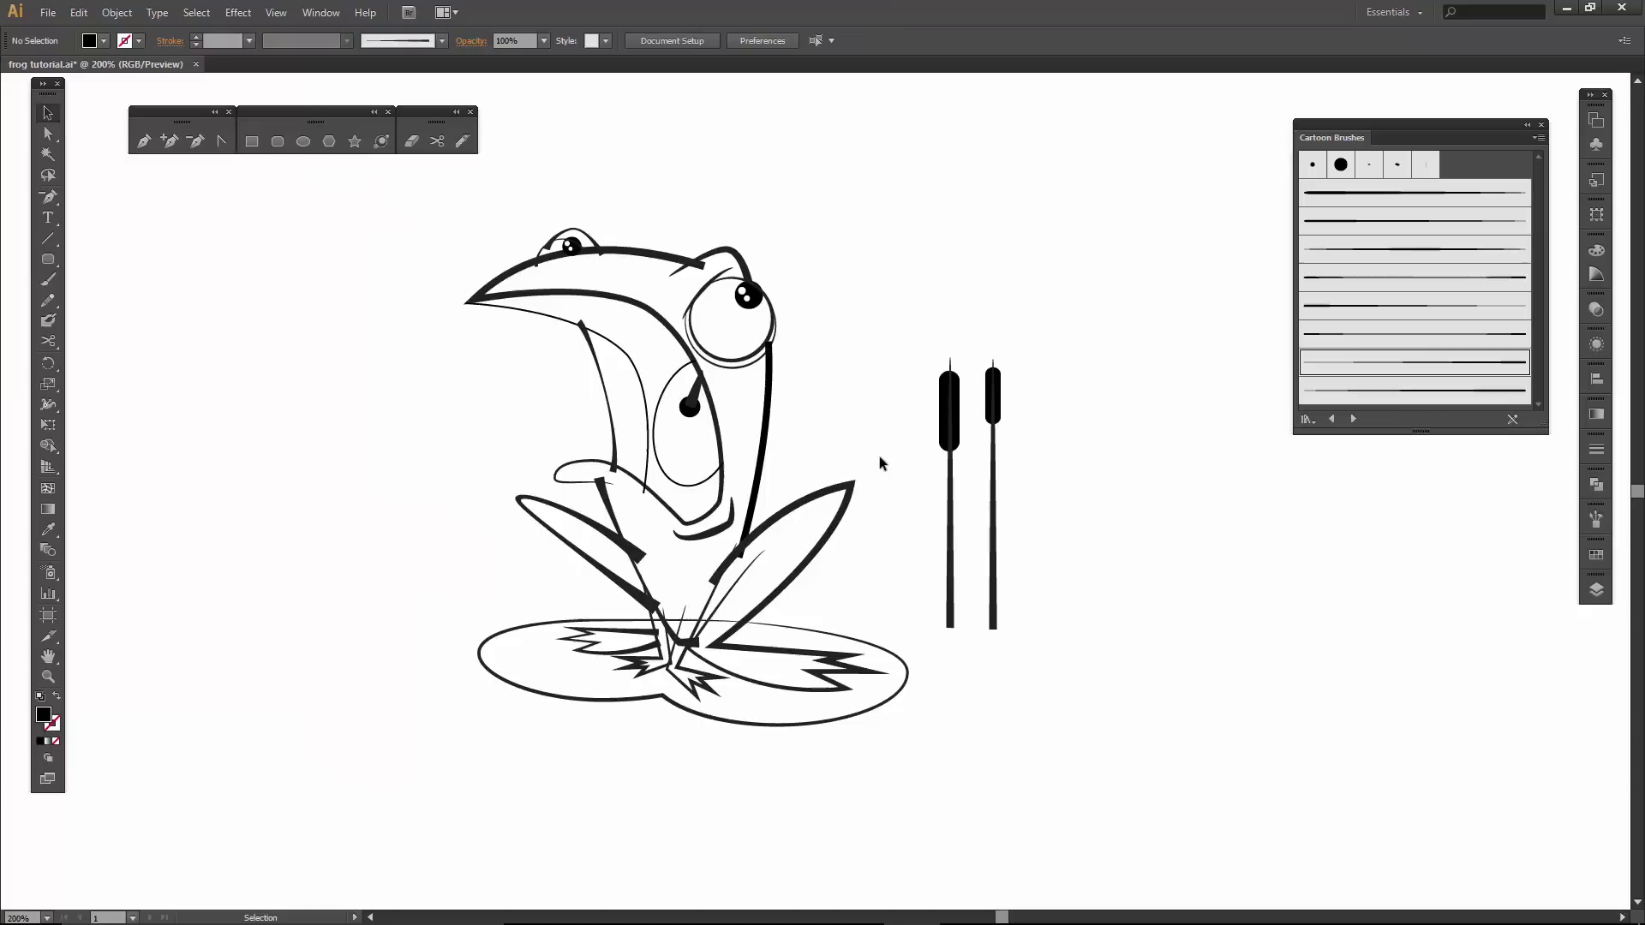
Close Cartoon Brushes, duplicate the brushes layer as 'brushes copy', and hide the original.
{"action": "left_click_drag", "start_coordinate": [881, 455], "coordinate": [937, 452]}
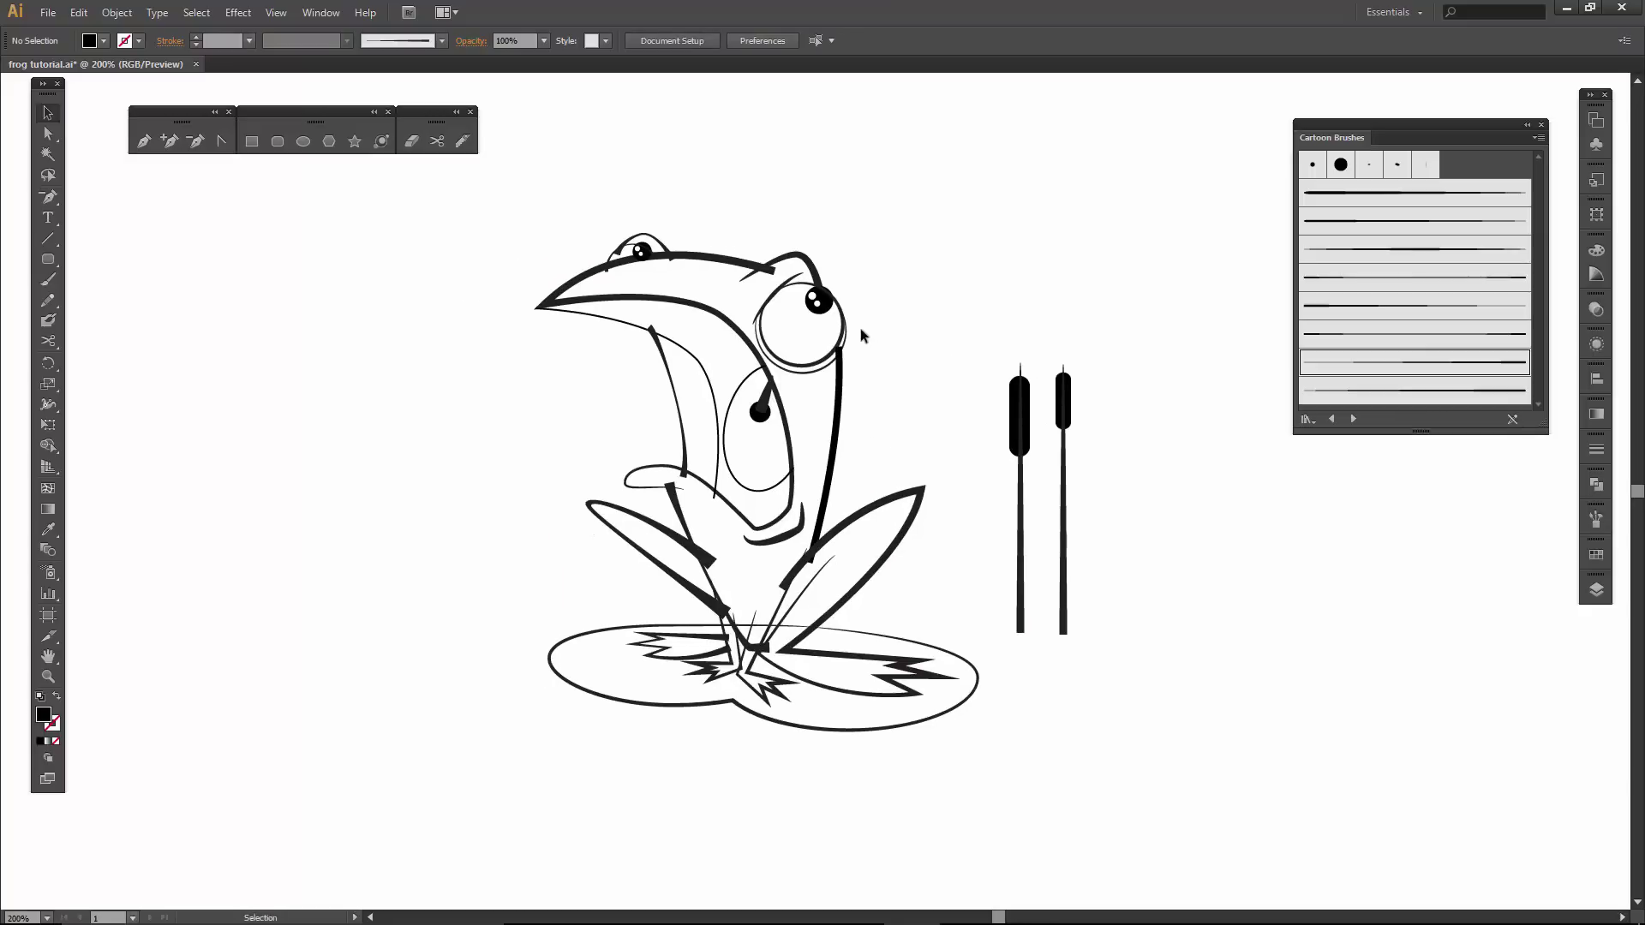
{"action": "left_click", "coordinate": [1596, 589]}
{"action": "left_click_drag", "start_coordinate": [1199, 519], "coordinate": [1098, 204]}
{"action": "left_click", "coordinate": [1540, 124]}
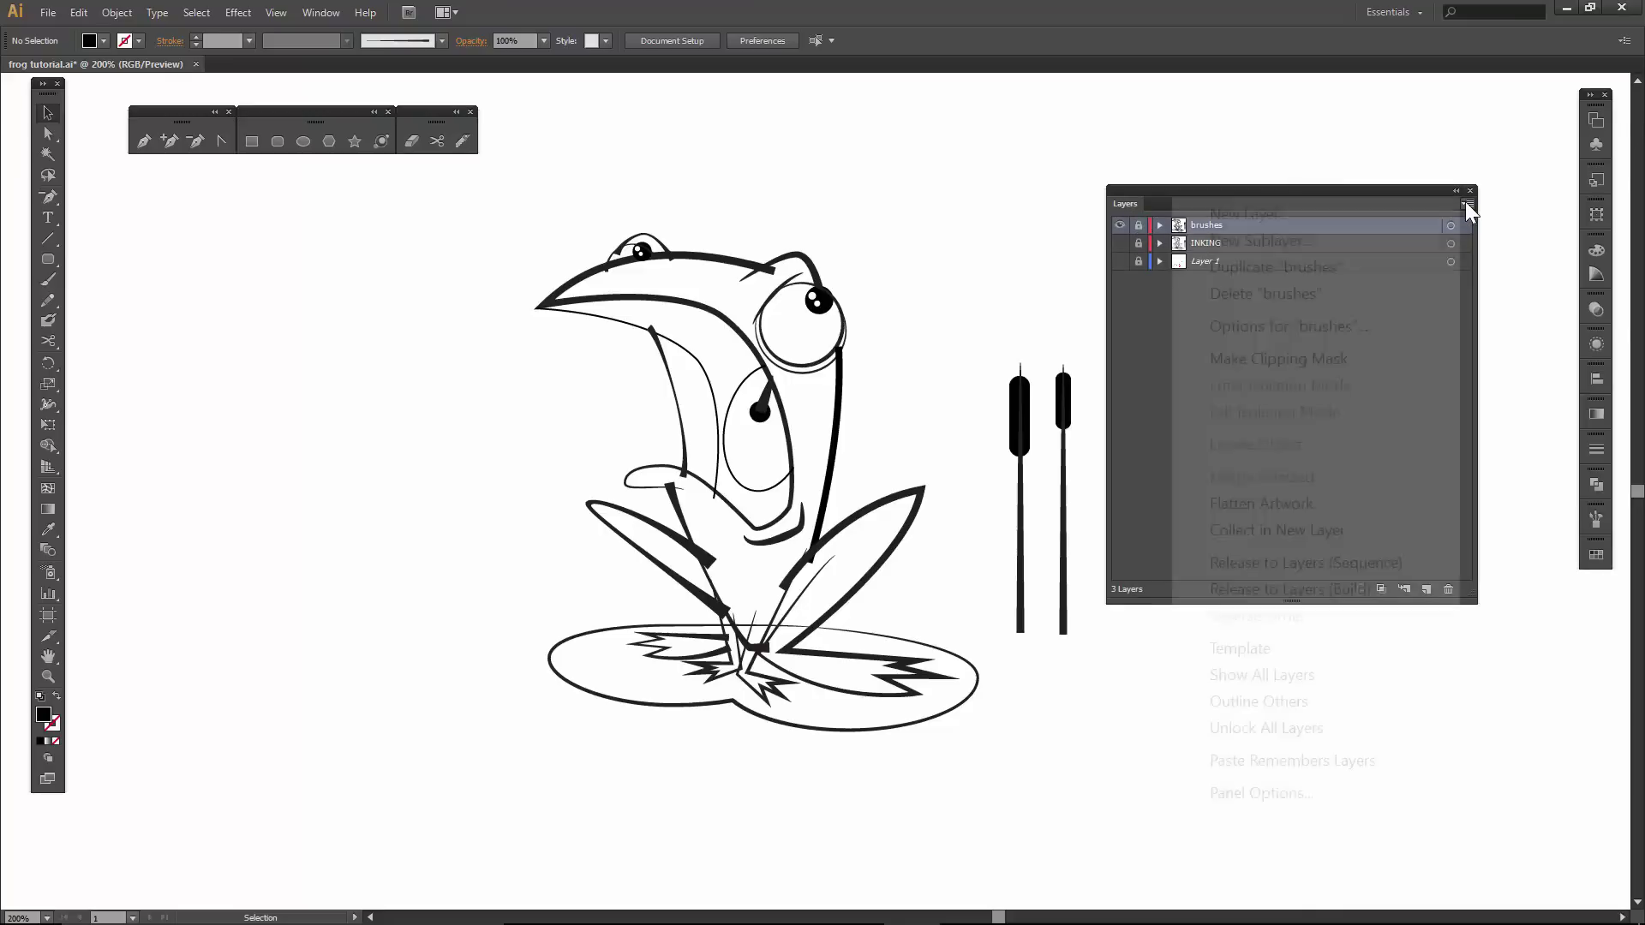
{"action": "left_click", "coordinate": [1254, 264]}
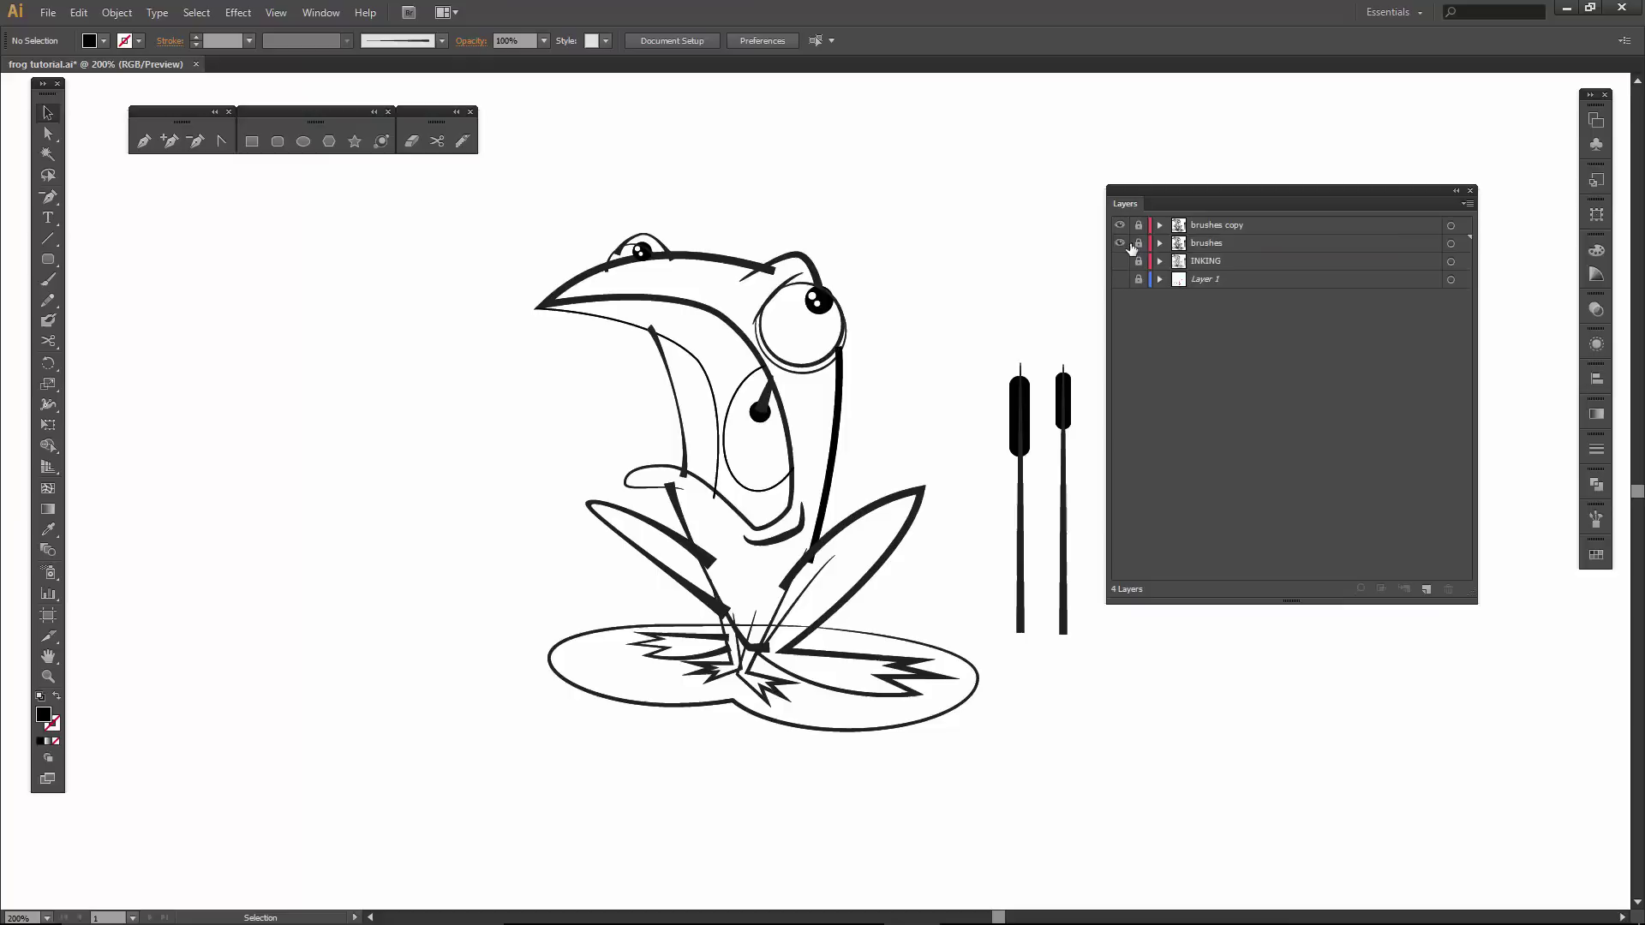
{"action": "left_click", "coordinate": [1119, 243]}
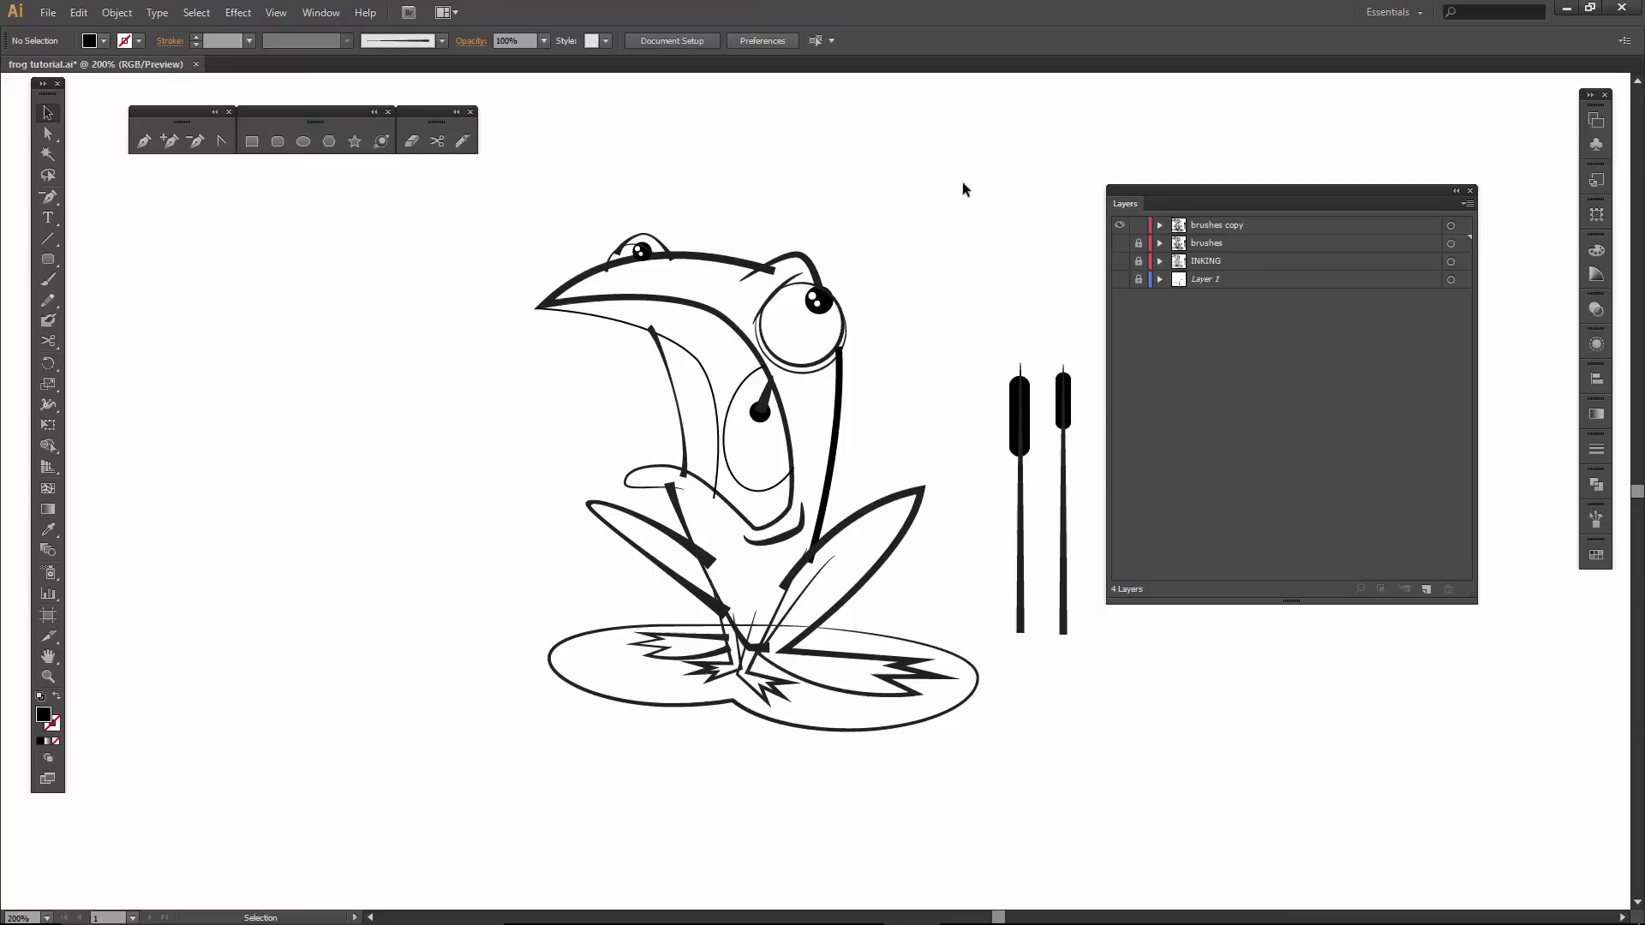
Drag a mouth anchor's direction handle to adjust the mouth line's curve.
{"action": "left_click", "coordinate": [720, 259]}
{"action": "key", "text": "a"}
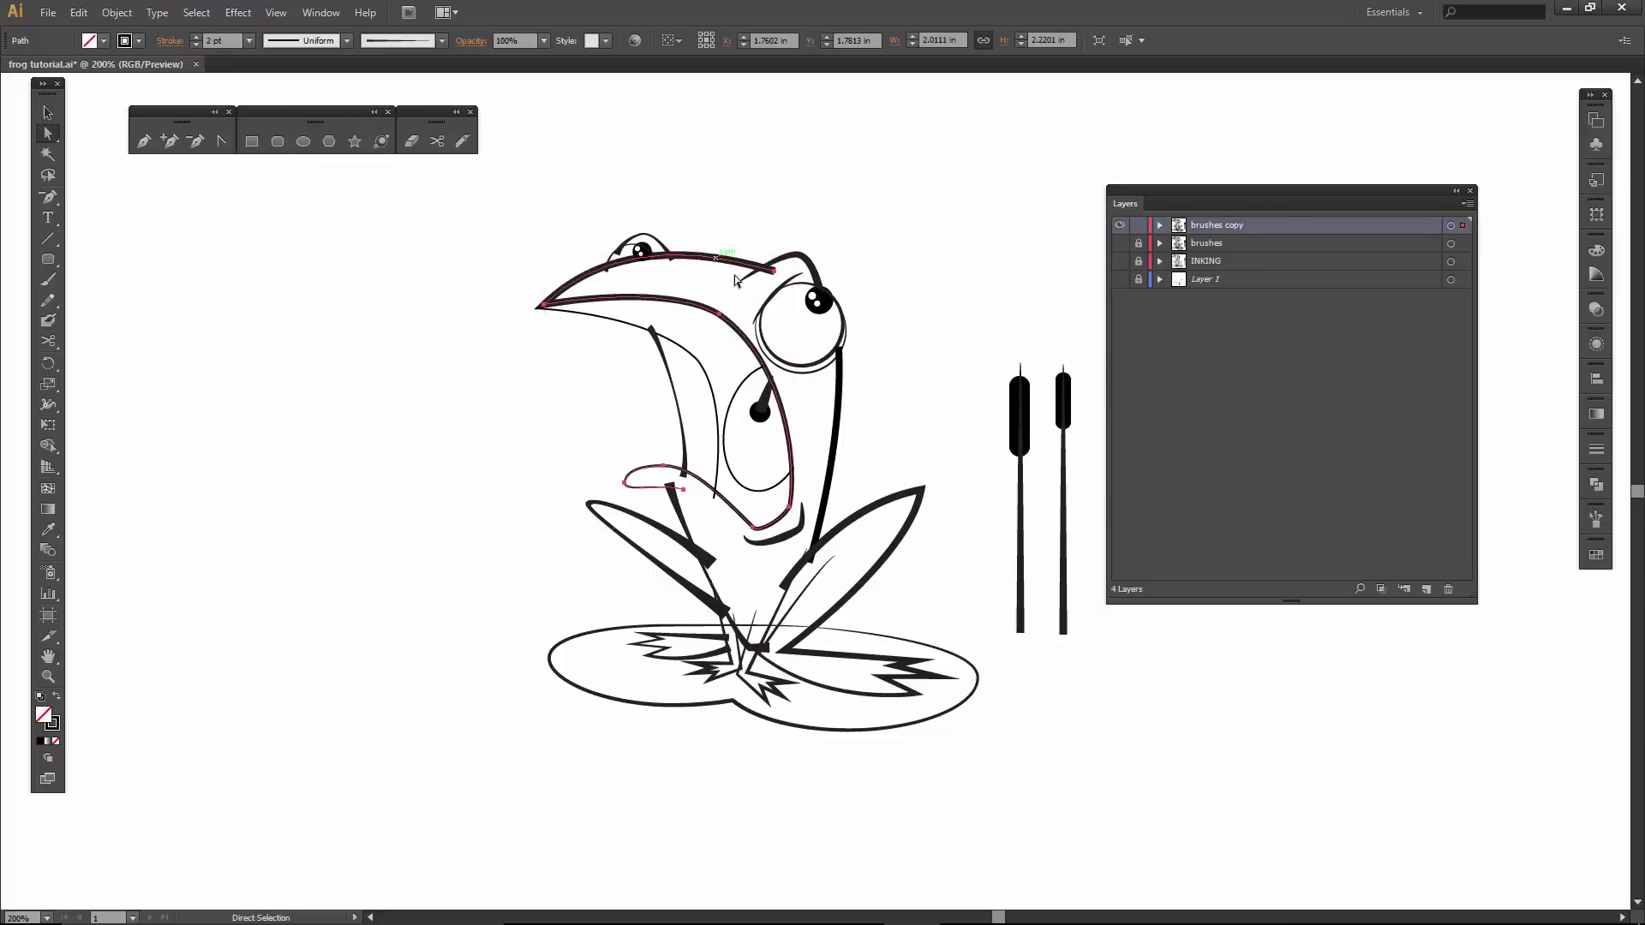
{"action": "left_click", "coordinate": [774, 272]}
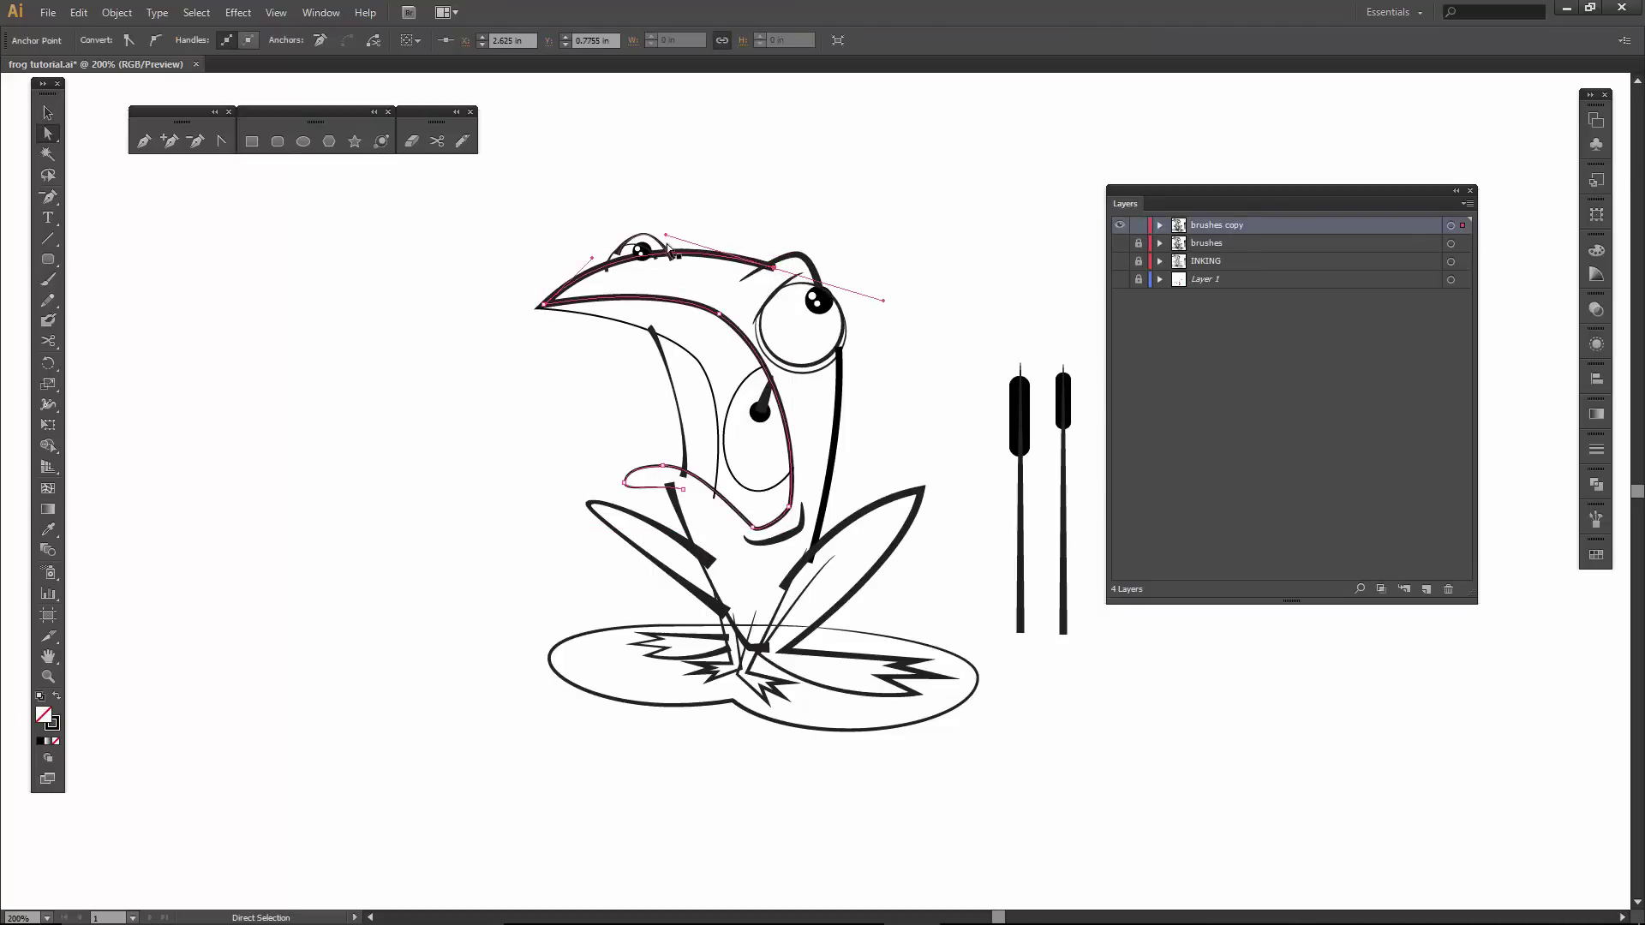
{"action": "mouse_move", "coordinate": [667, 240]}
{"action": "left_mouse_down"}
{"action": "mouse_move", "coordinate": [681, 230]}
{"action": "mouse_move", "coordinate": [673, 244]}
{"action": "left_mouse_up"}
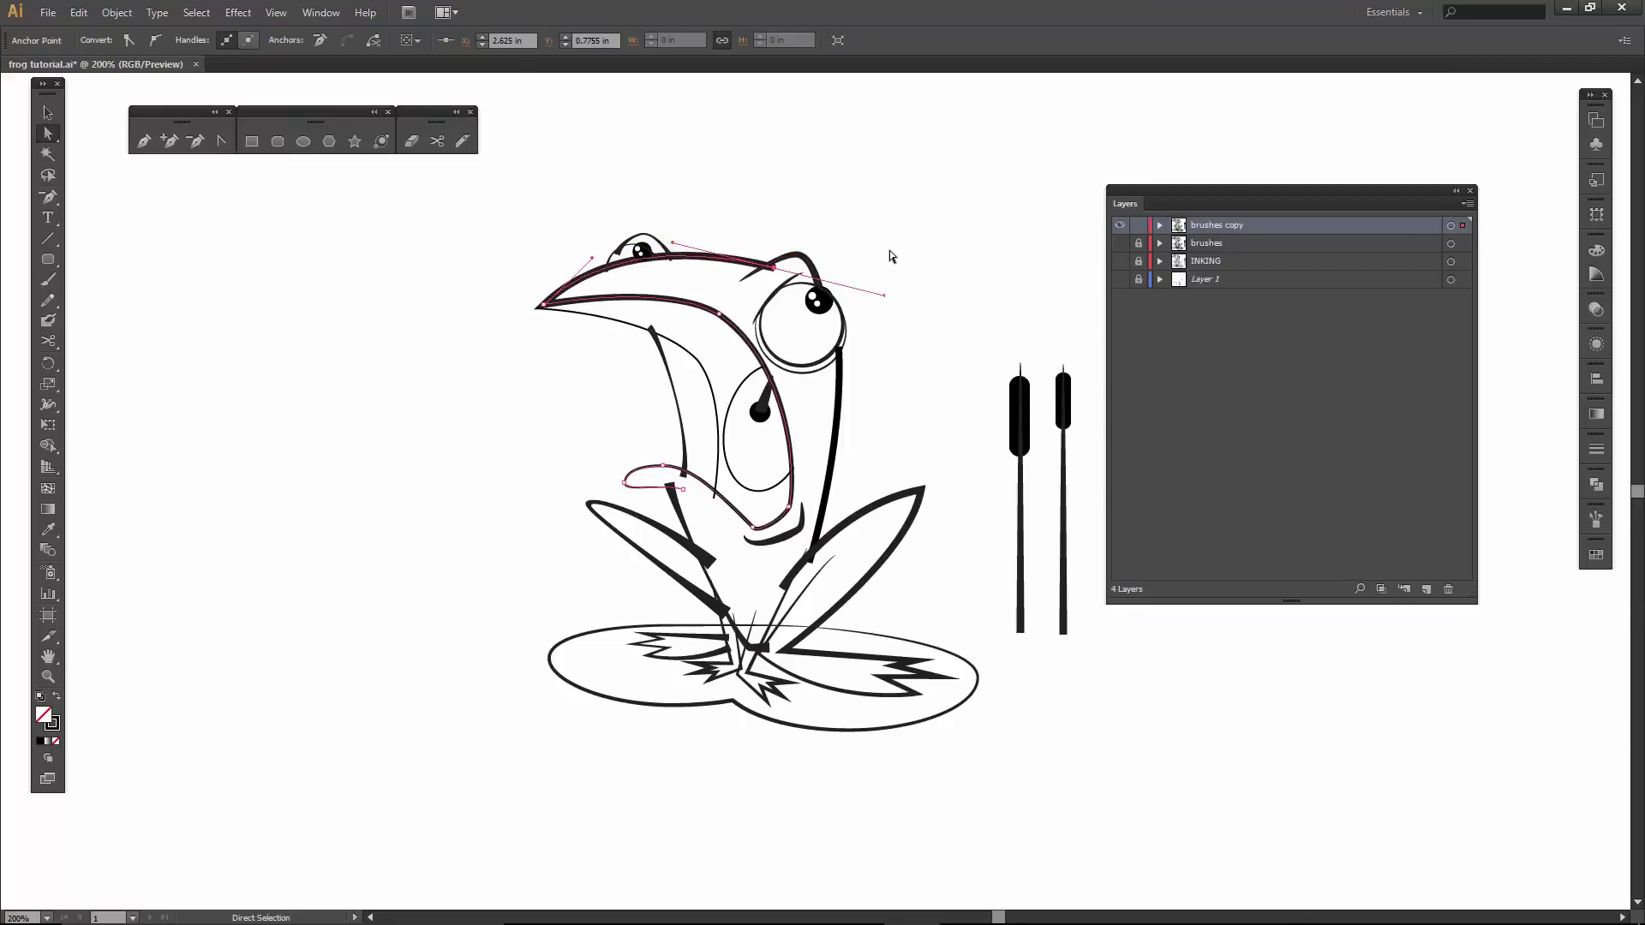
{"action": "left_click", "coordinate": [505, 349]}
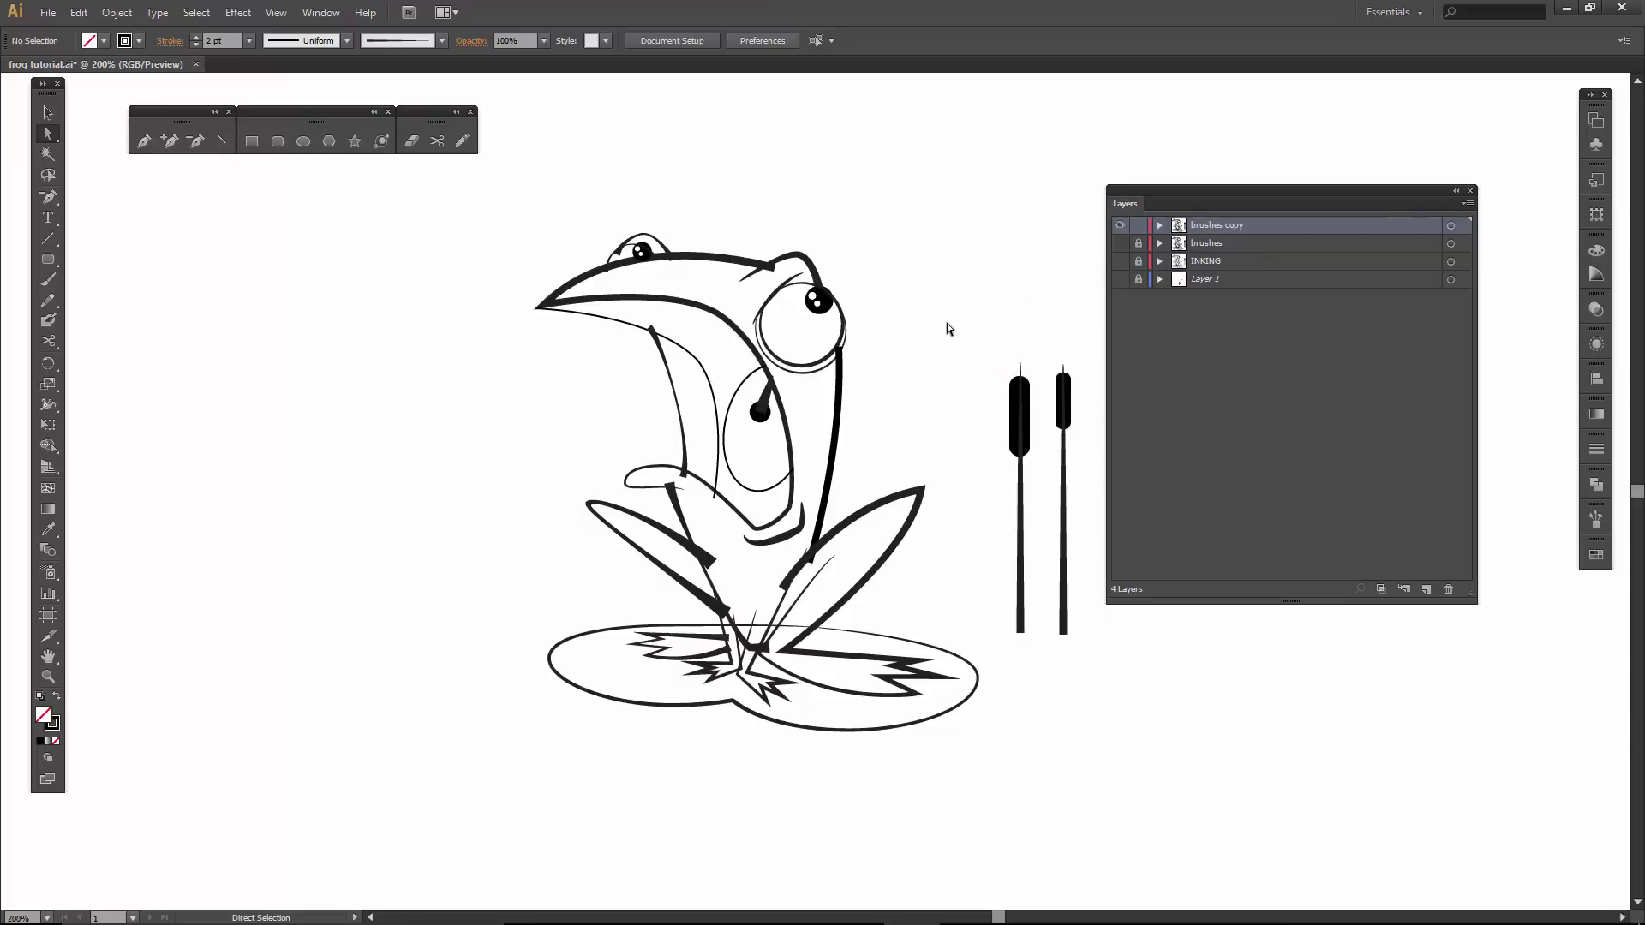
{"action": "left_click", "coordinate": [814, 585]}
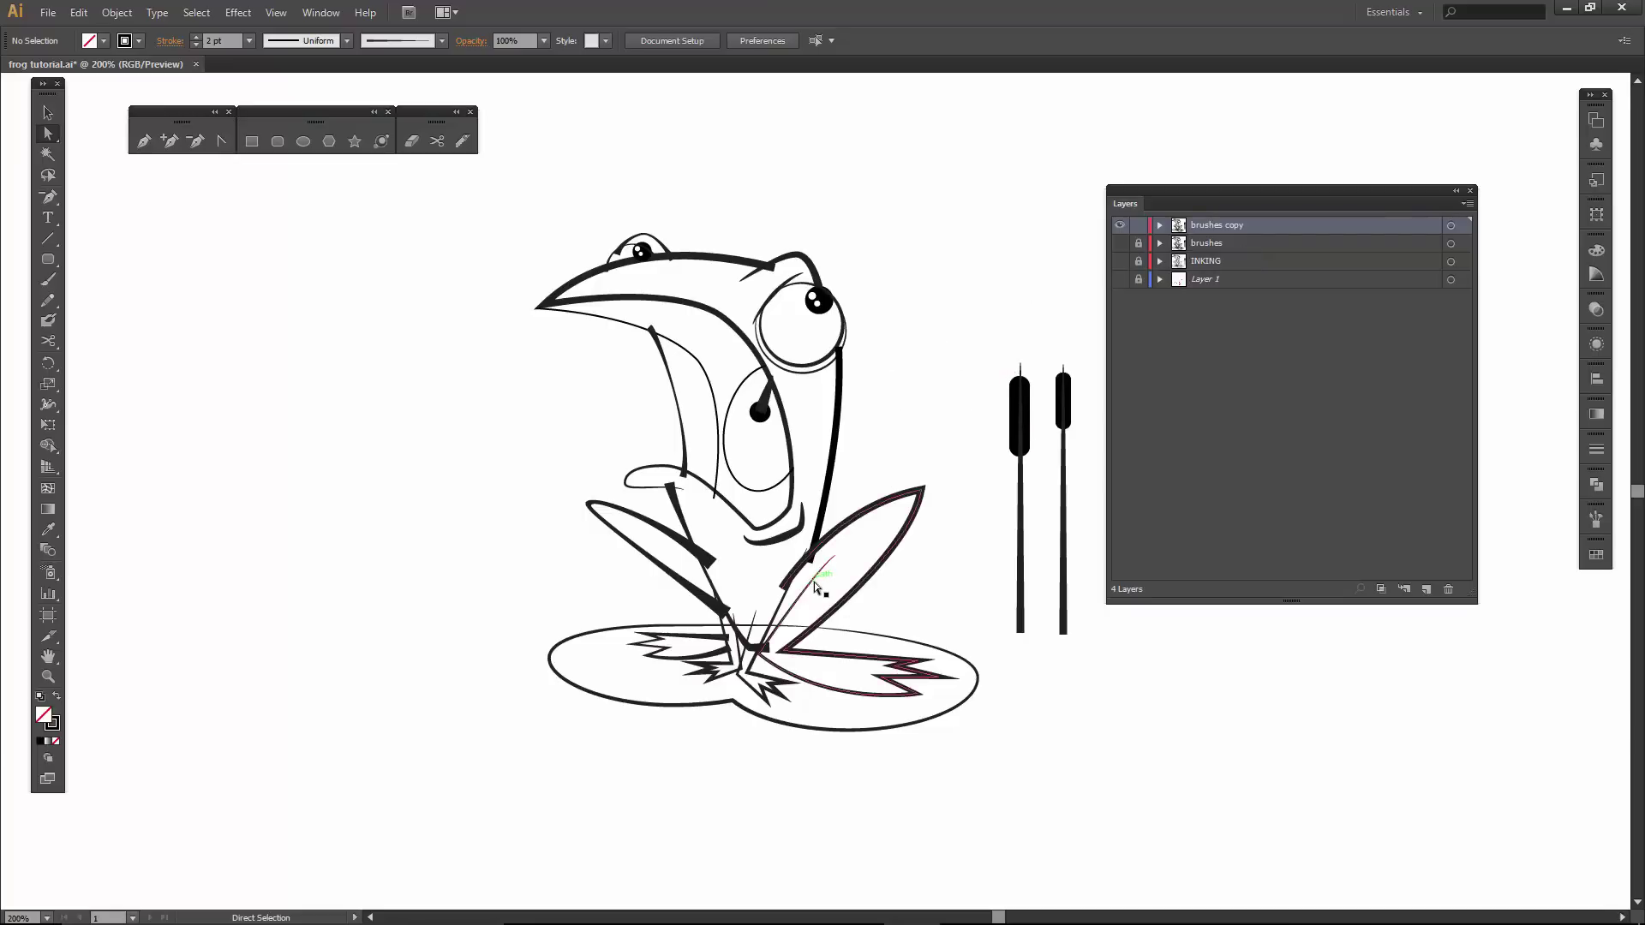
{"action": "left_click", "coordinate": [908, 360]}
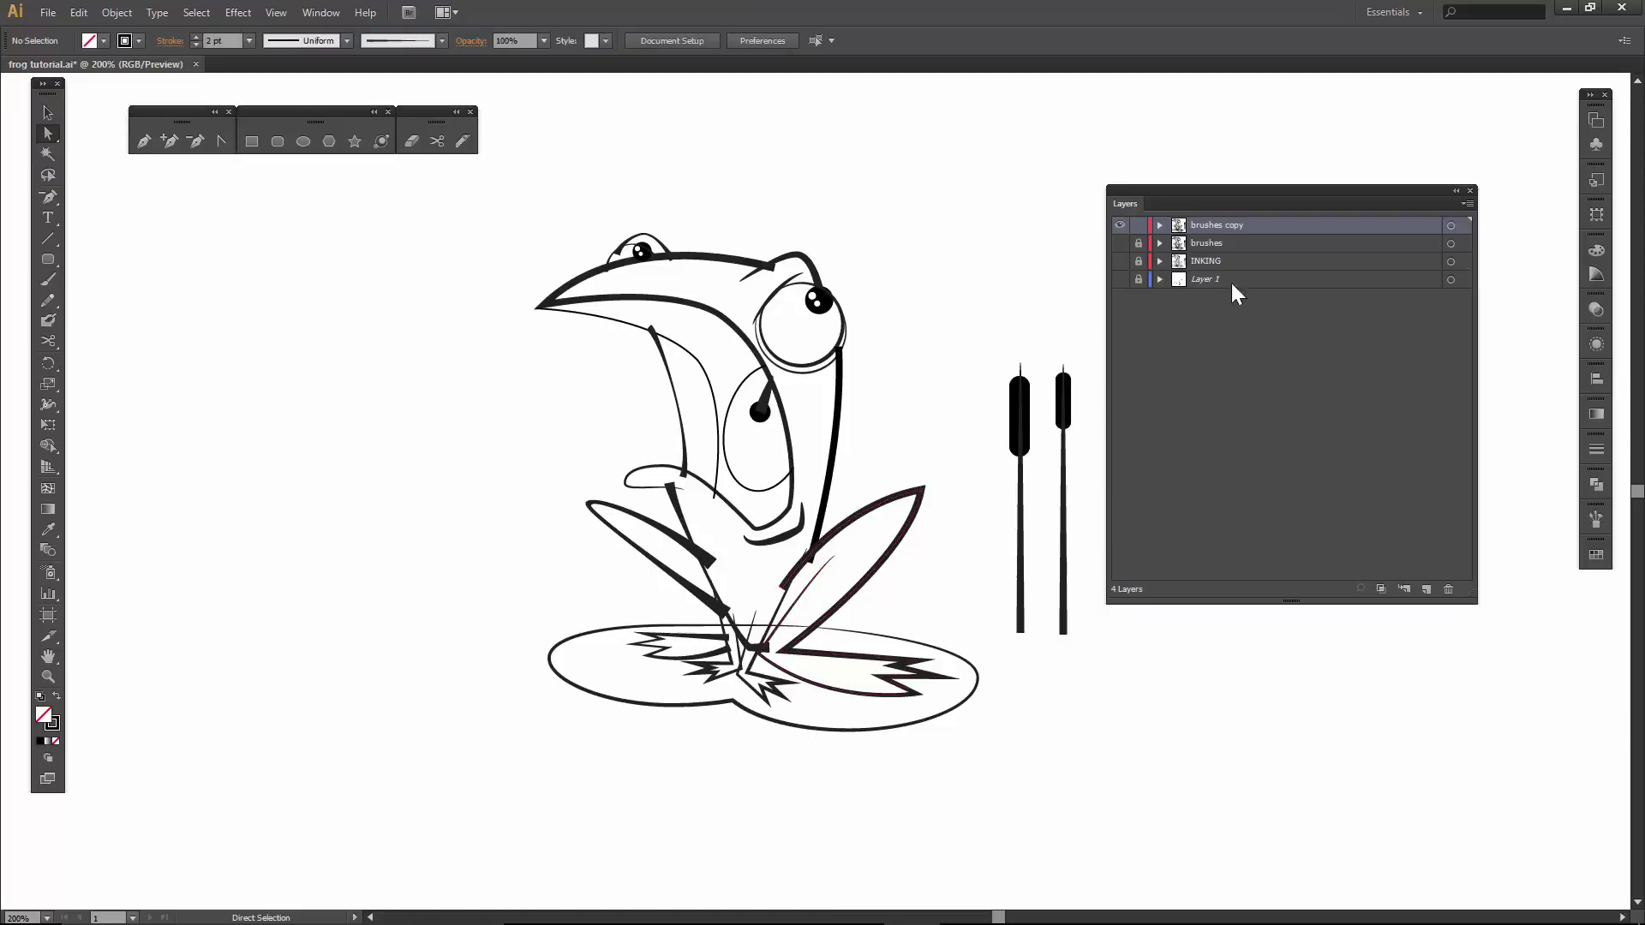
Target the brushes copy artwork and apply Object > Expand Appearance to its brushed strokes.
{"action": "left_click", "coordinate": [1451, 226]}
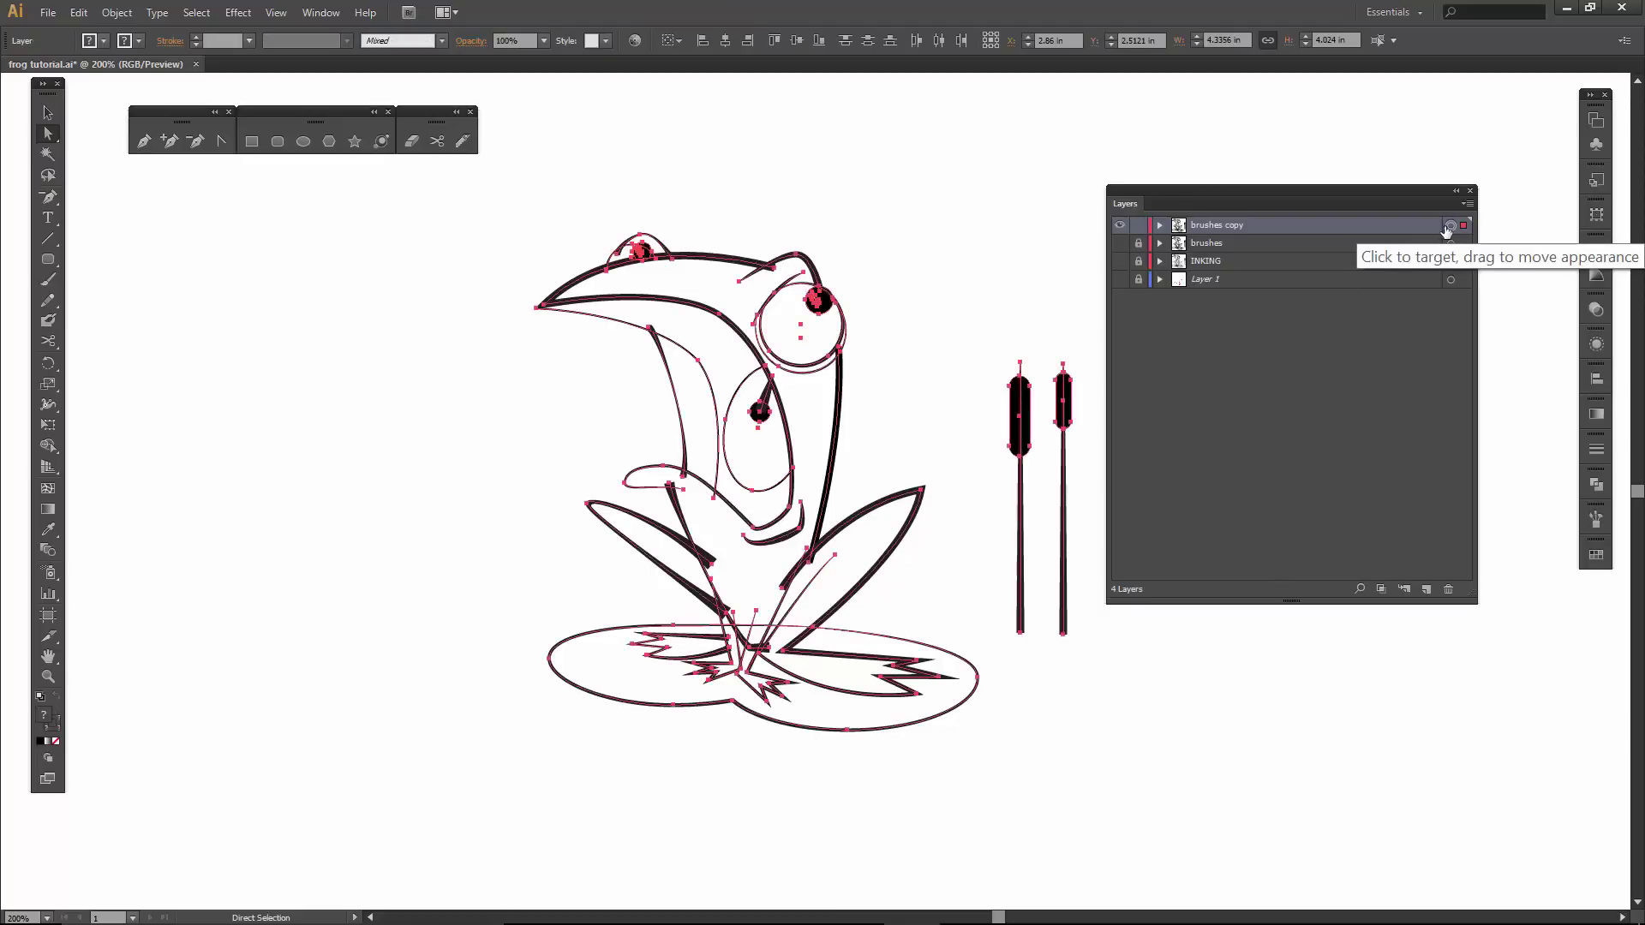
{"action": "left_click", "coordinate": [120, 12]}
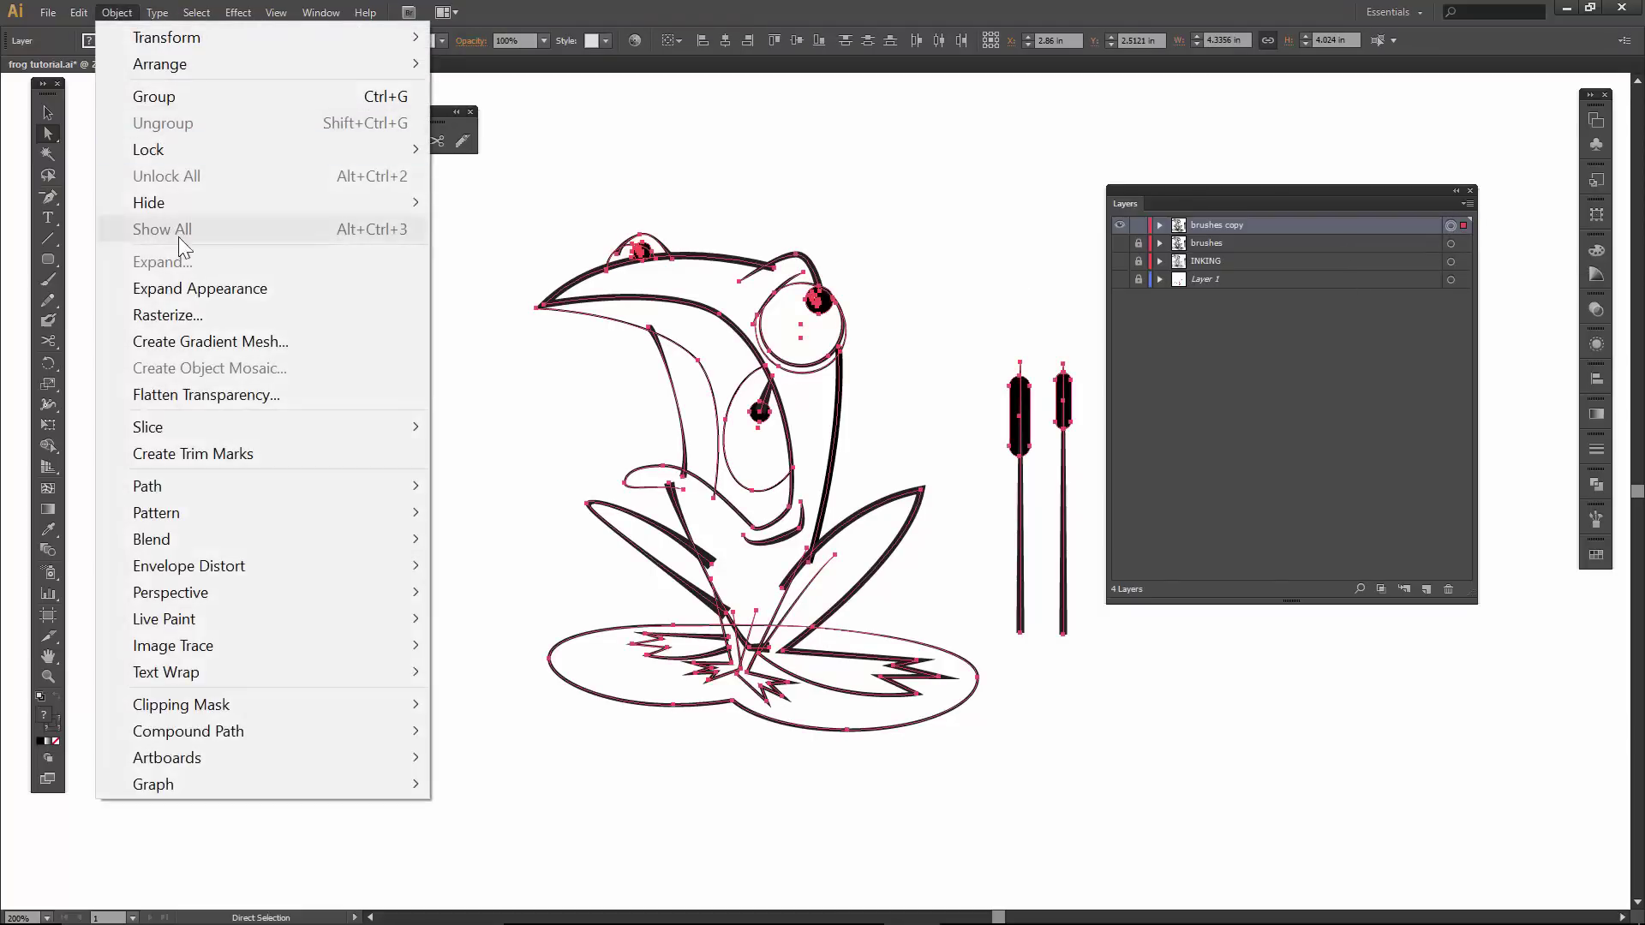
{"action": "left_click", "coordinate": [193, 290]}
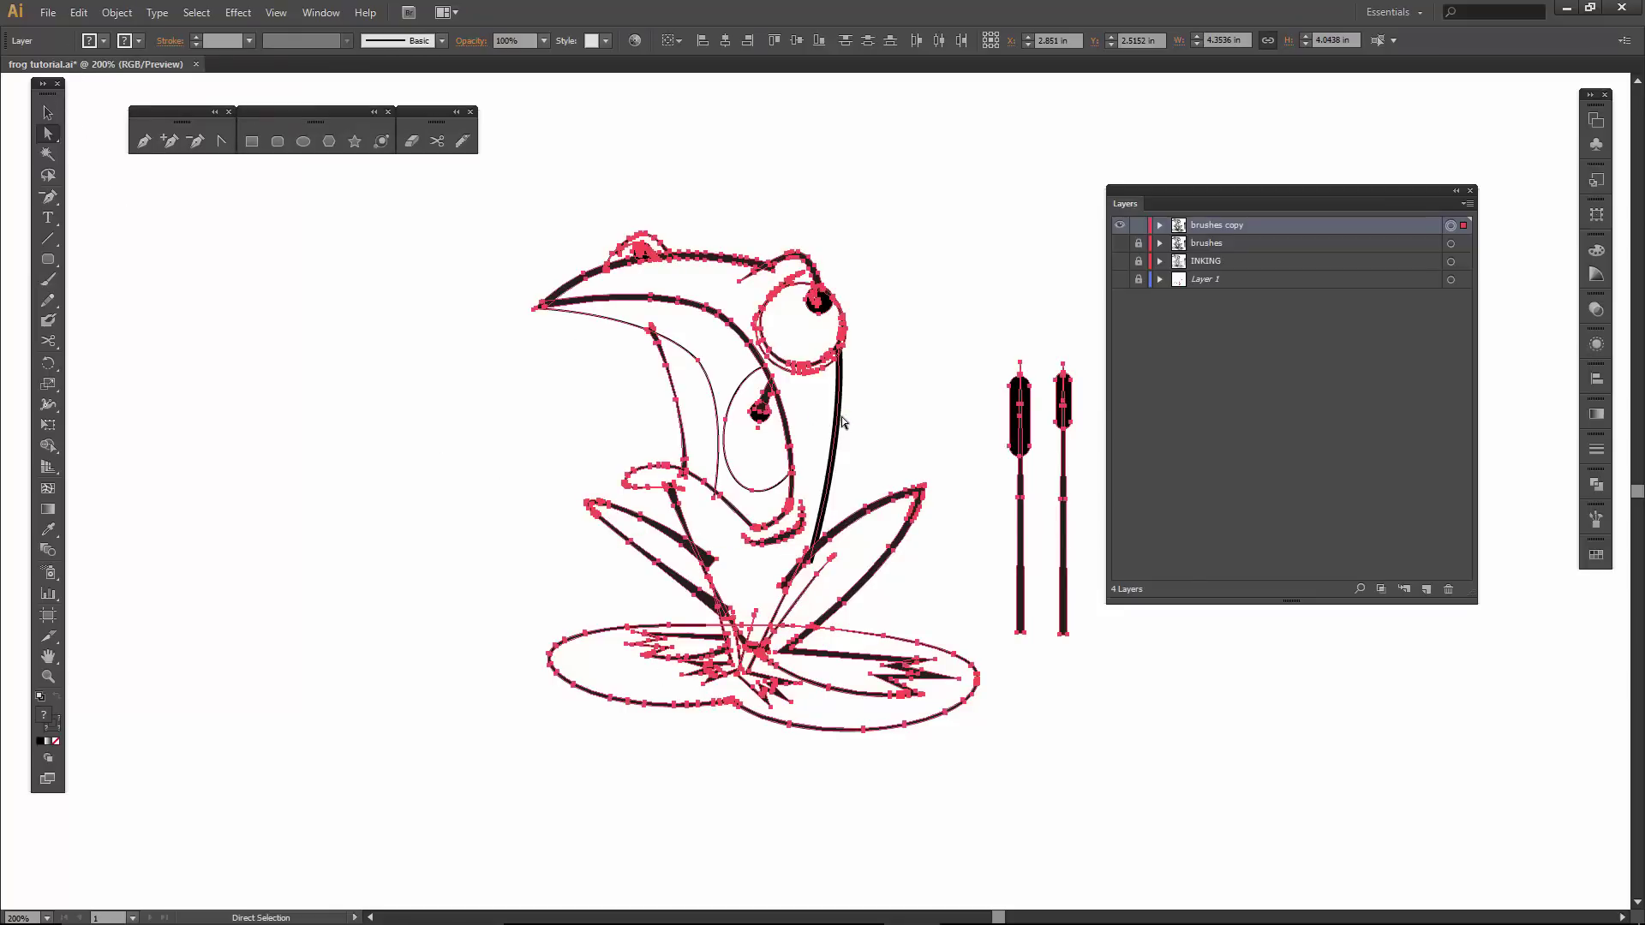
Zoom in on the frog and Expand the artwork with Fill and Stroke checked.
{"action": "key", "text": "z"}
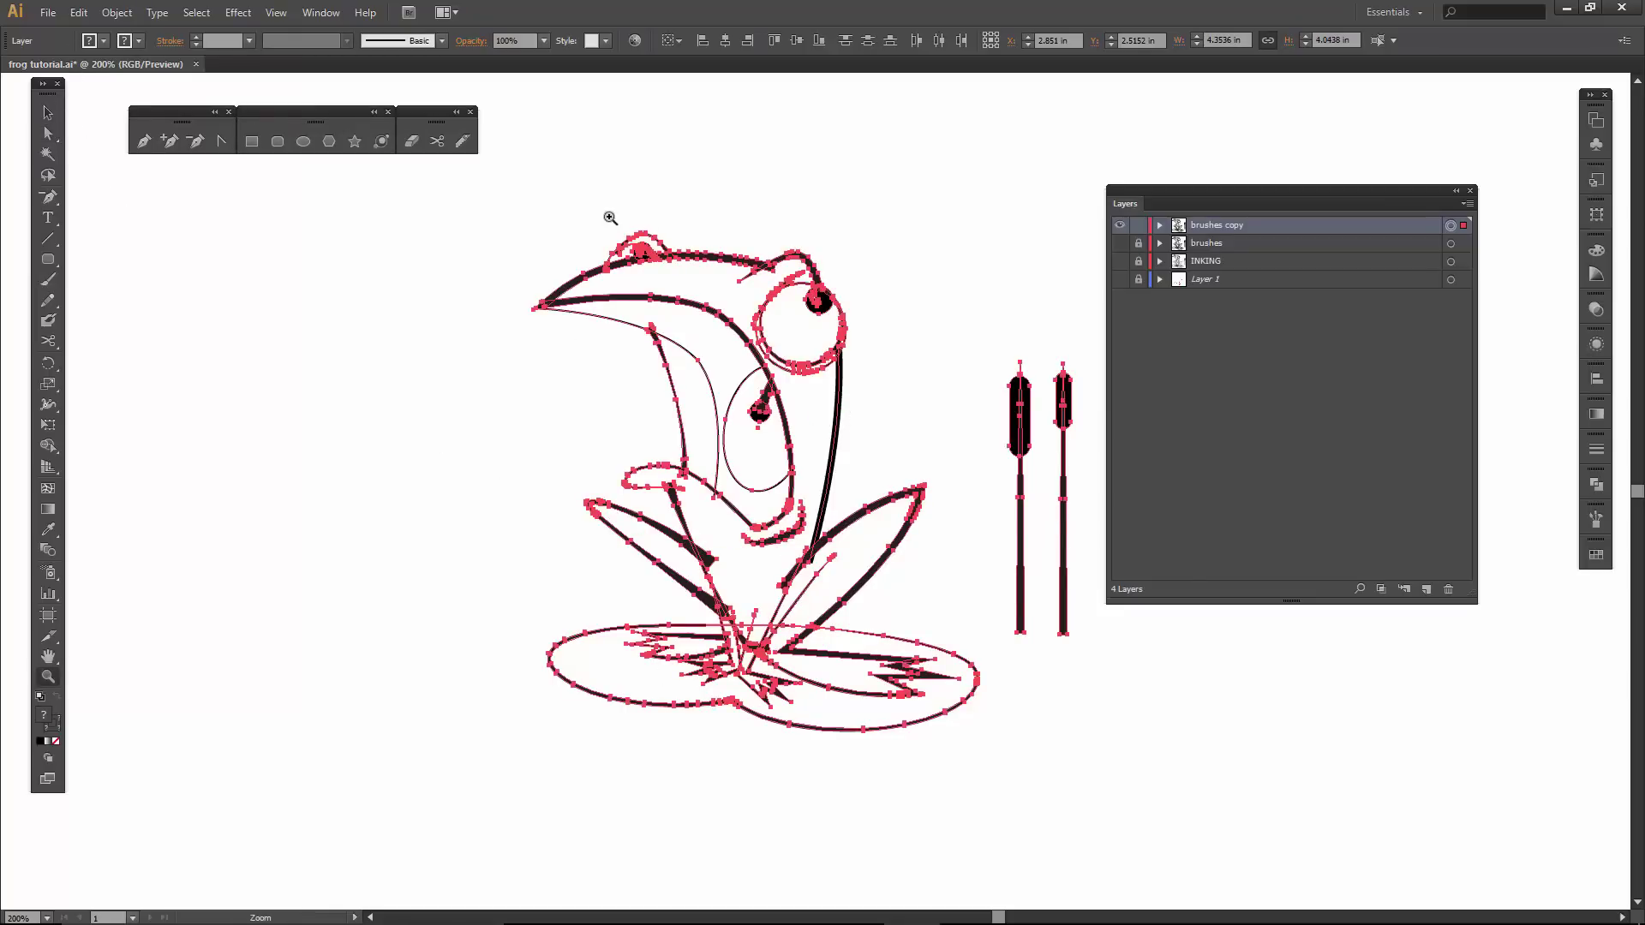
{"action": "left_click_drag", "start_coordinate": [519, 203], "coordinate": [1000, 765]}
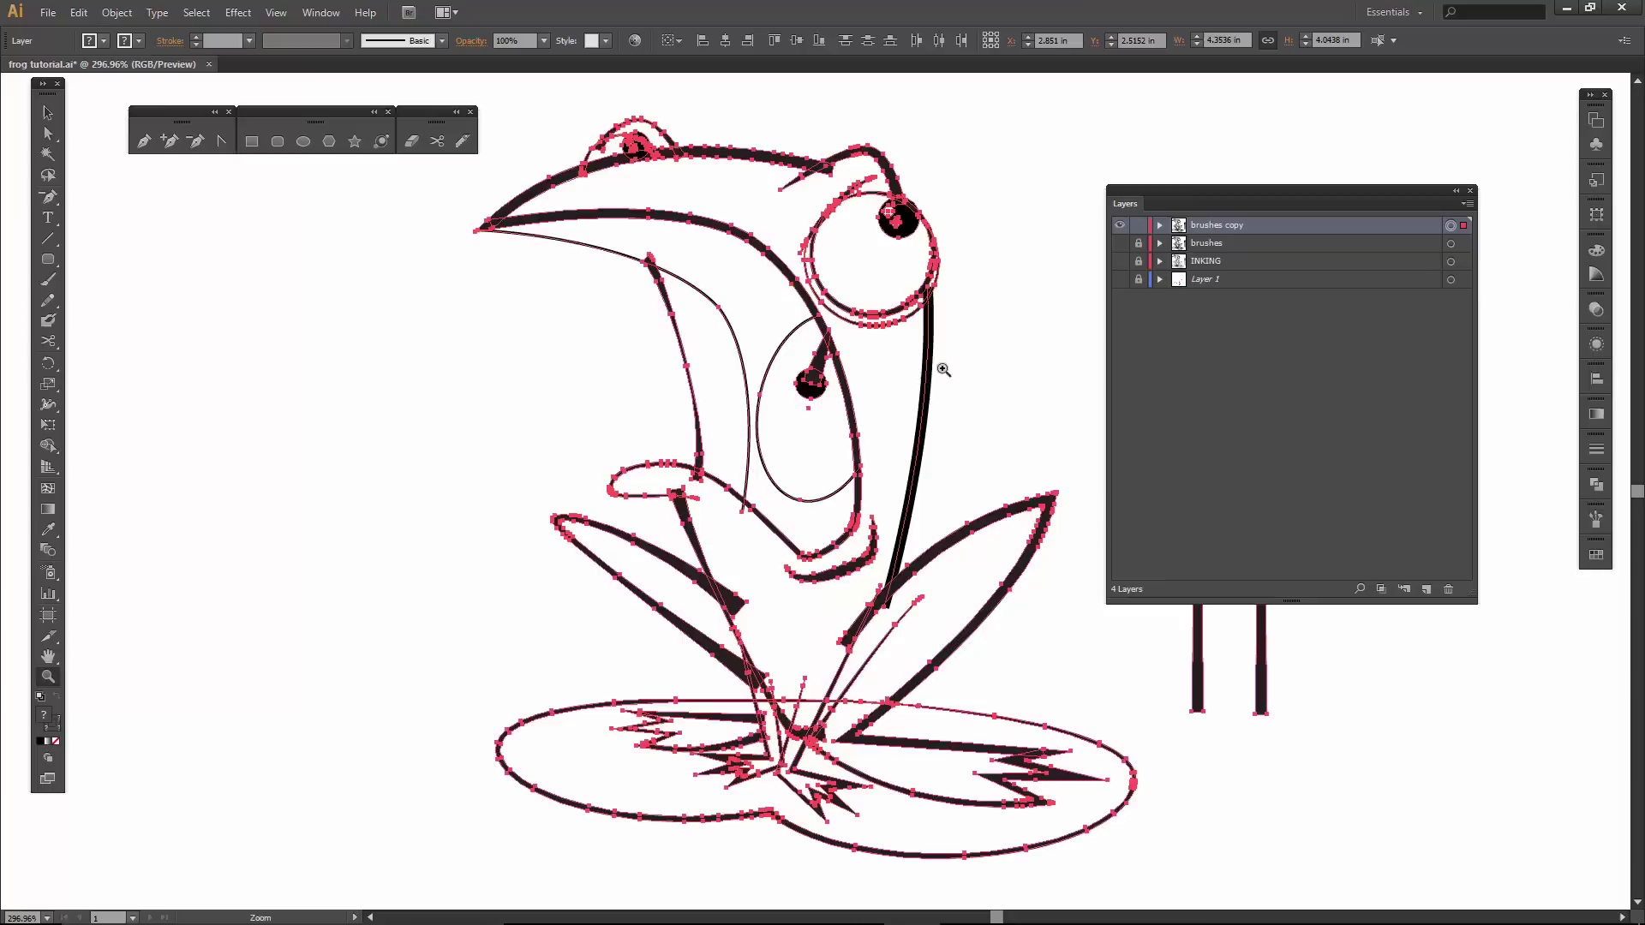
{"action": "left_click", "coordinate": [116, 12]}
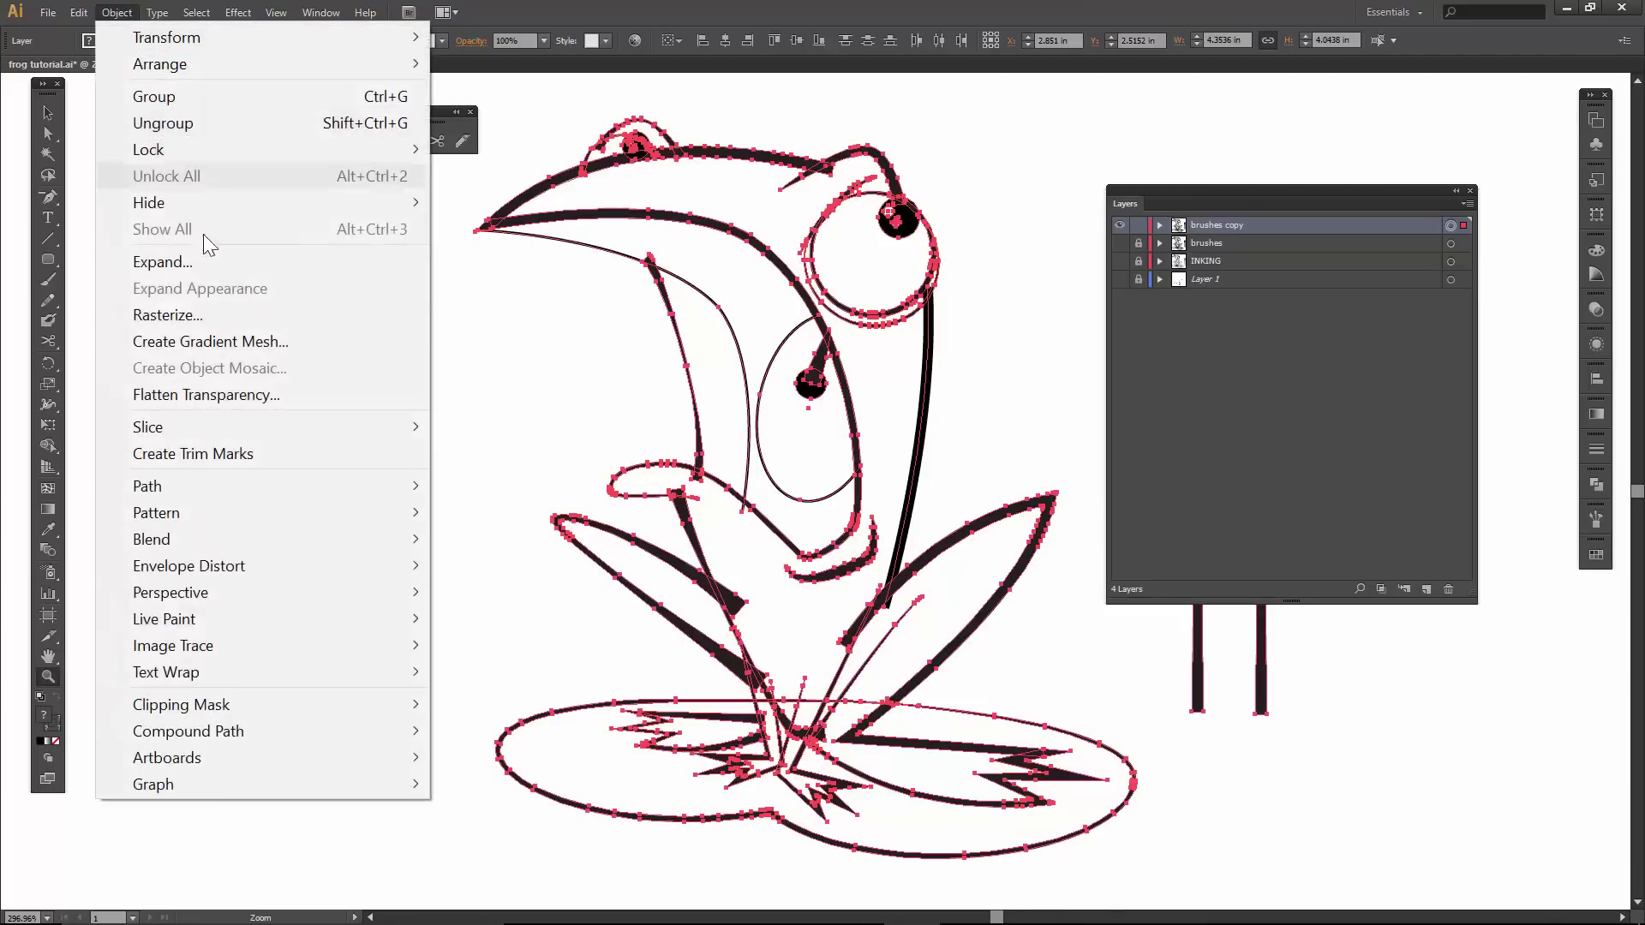
{"action": "left_click", "coordinate": [212, 267]}
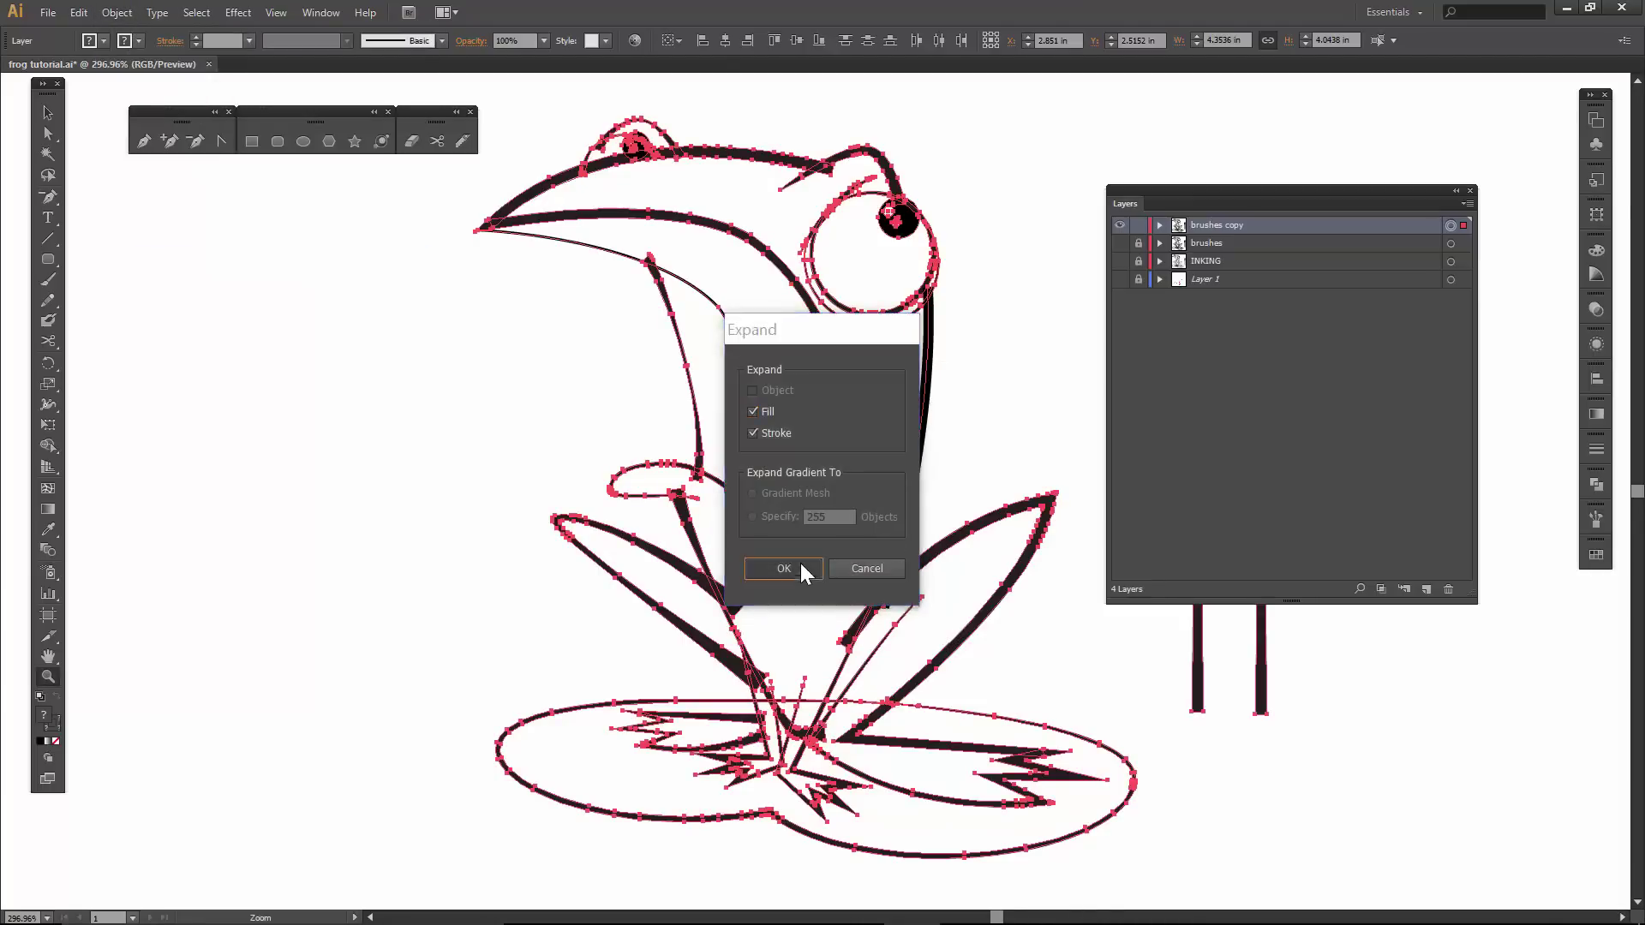
{"action": "left_click", "coordinate": [800, 563]}
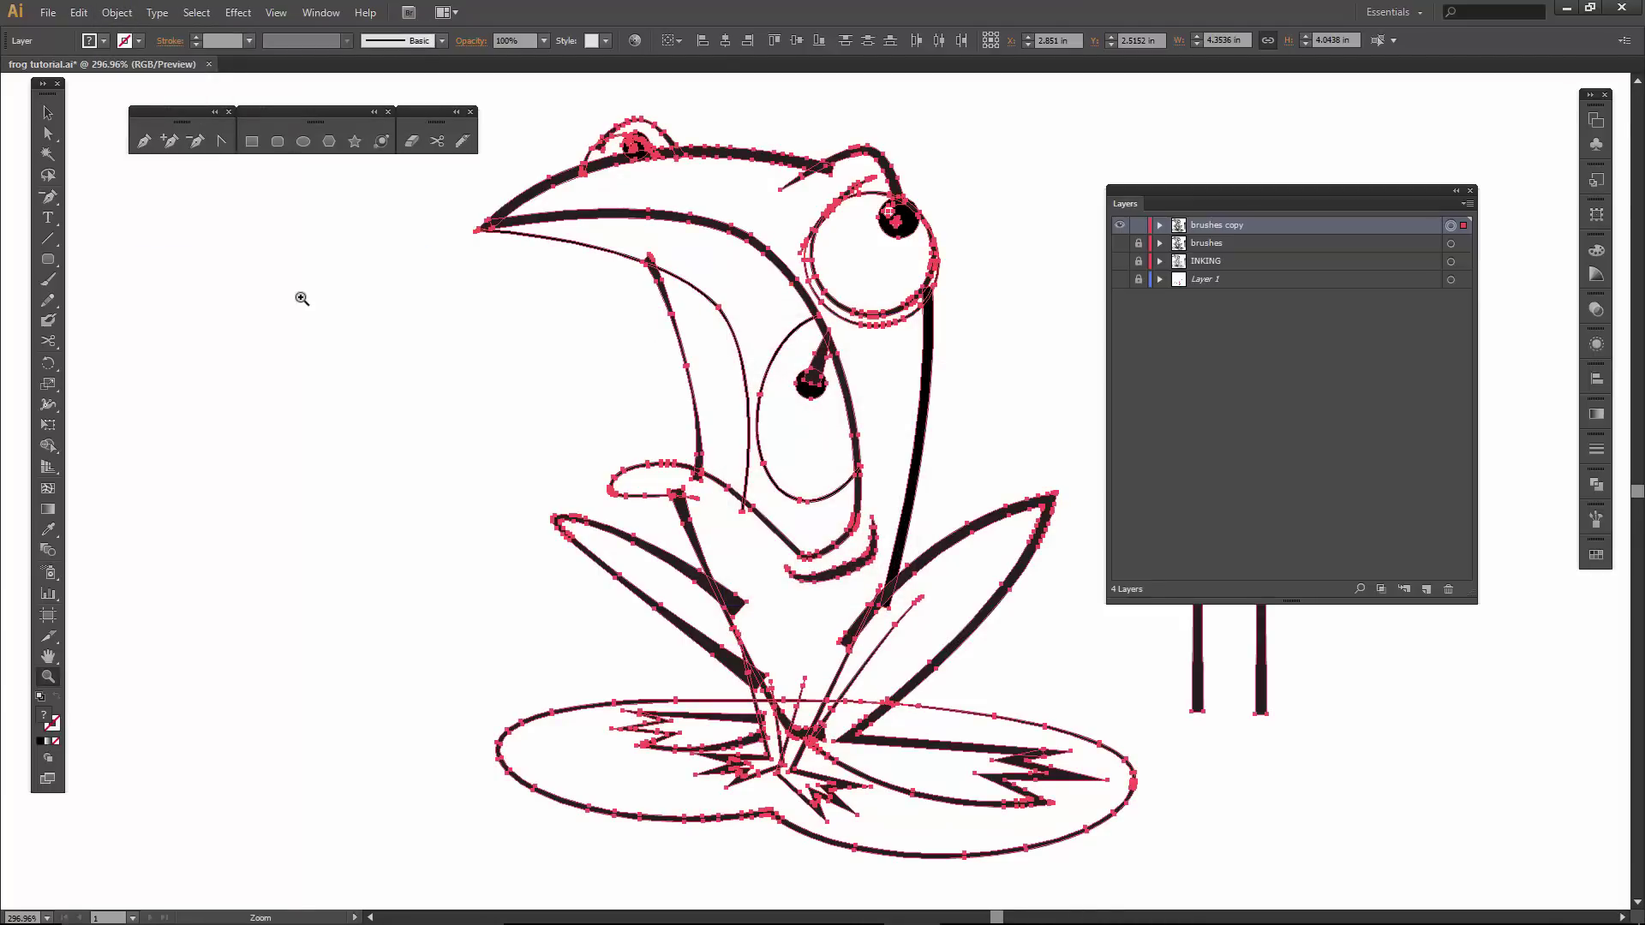
Fill the expanded frog outlines with the Black swatch, then undo that fill and deselect.
{"action": "key", "text": "v"}
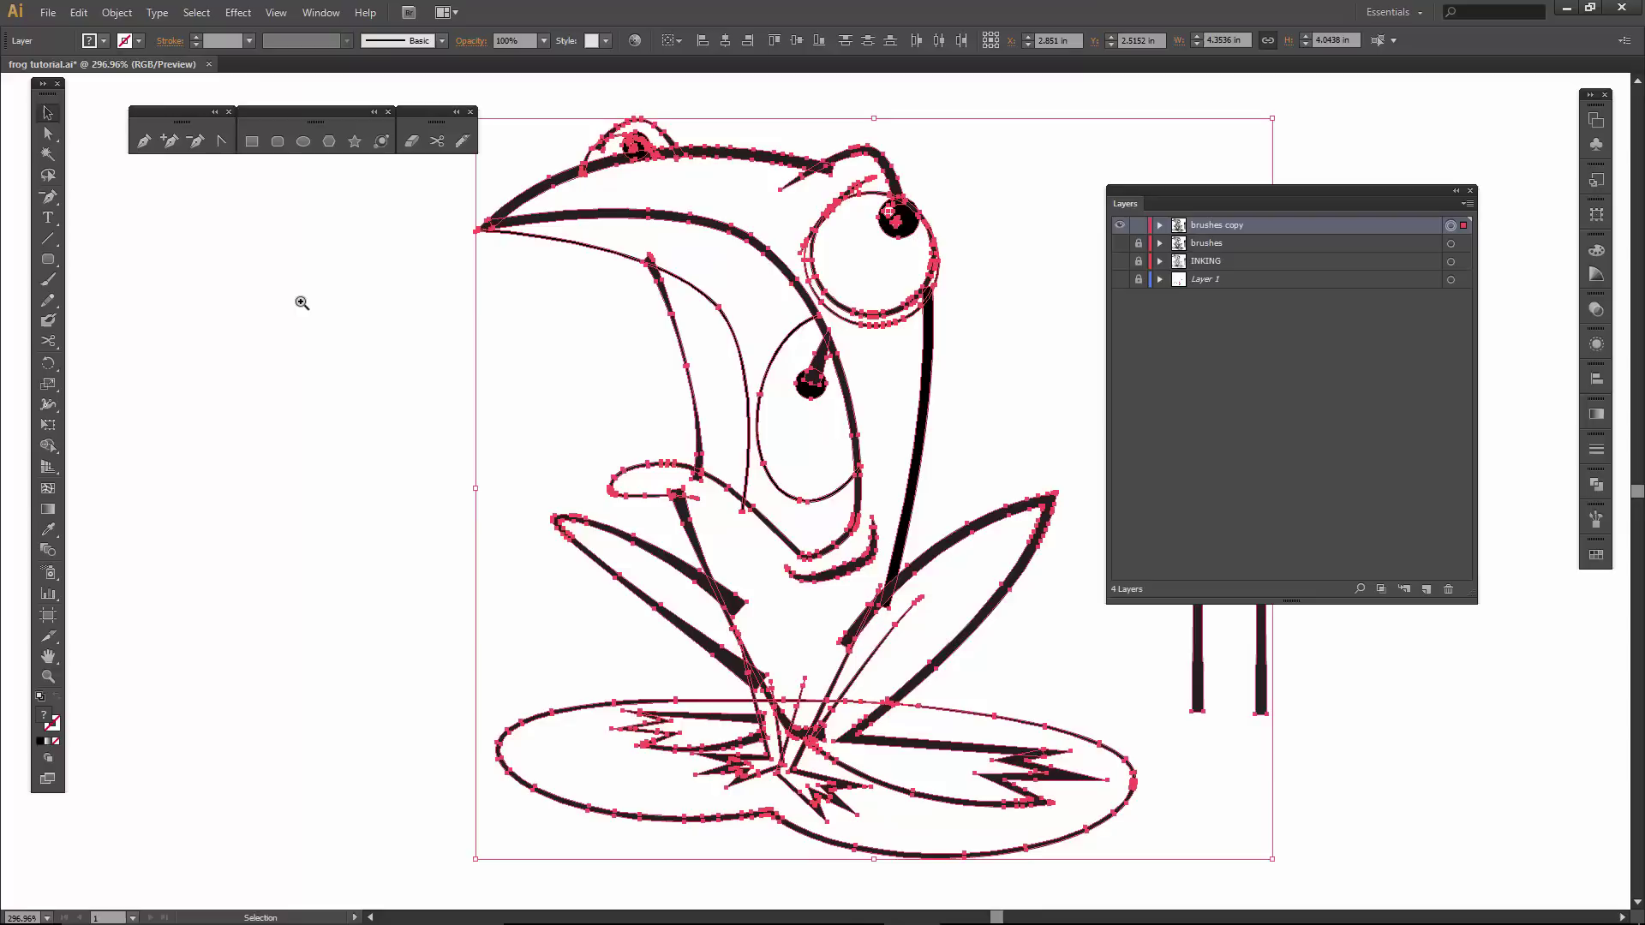
{"action": "left_click", "coordinate": [124, 40]}
{"action": "left_click", "coordinate": [47, 72]}
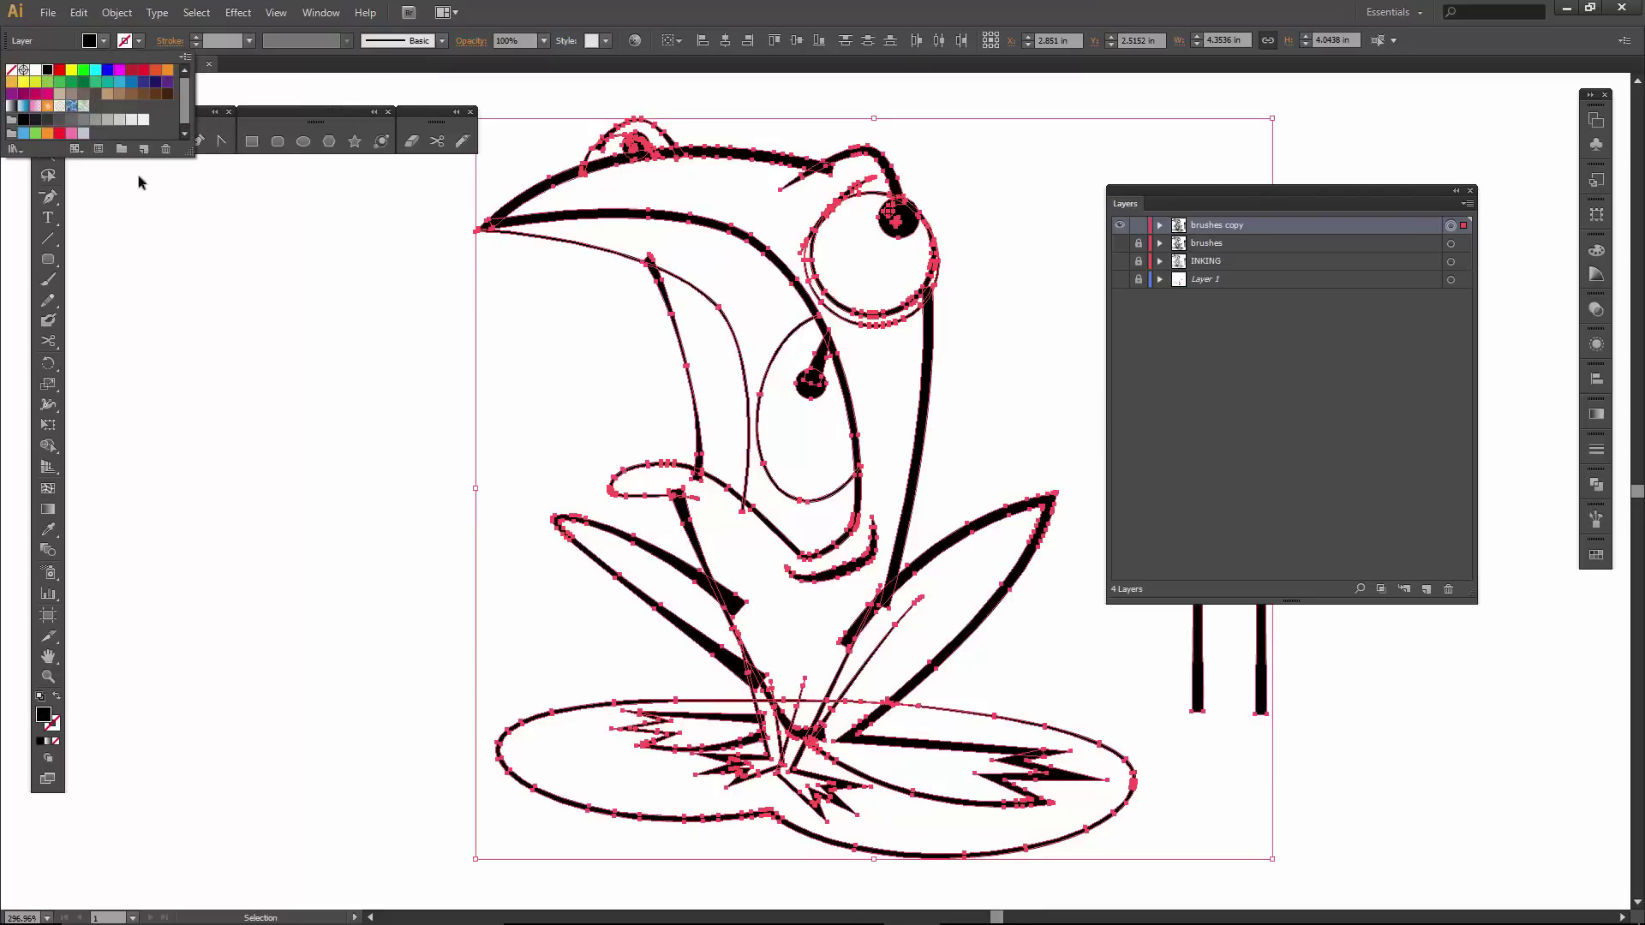
{"action": "key", "text": "Escape"}
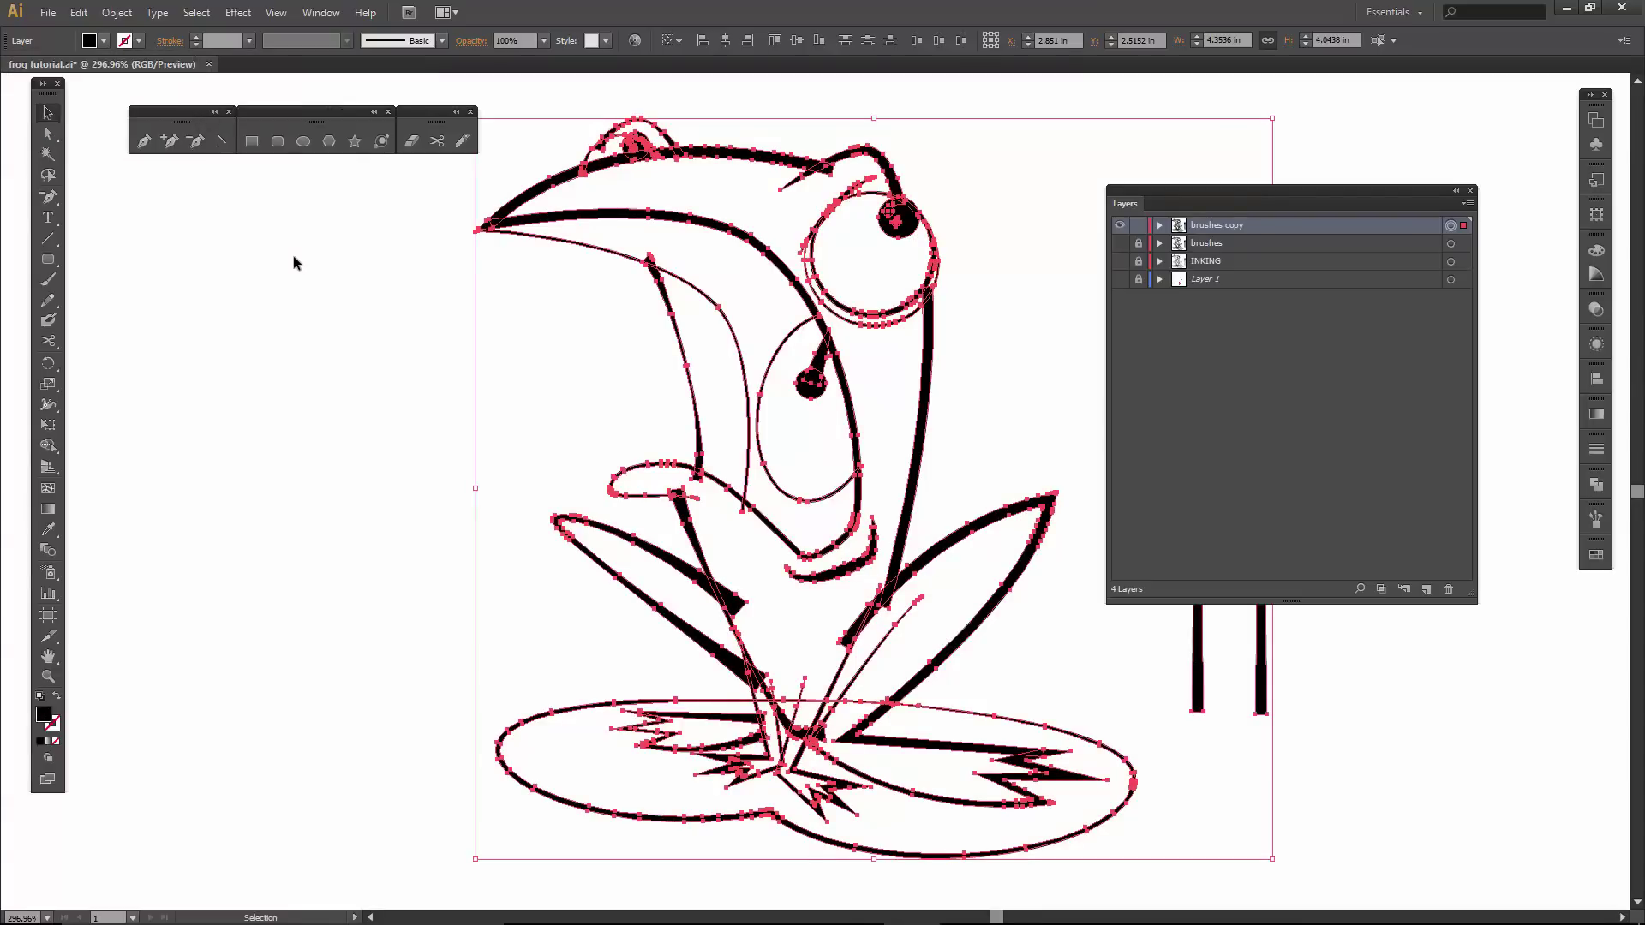
{"action": "key", "text": "a"}
{"action": "key", "text": "v"}
{"action": "key", "text": "ctrl+z"}
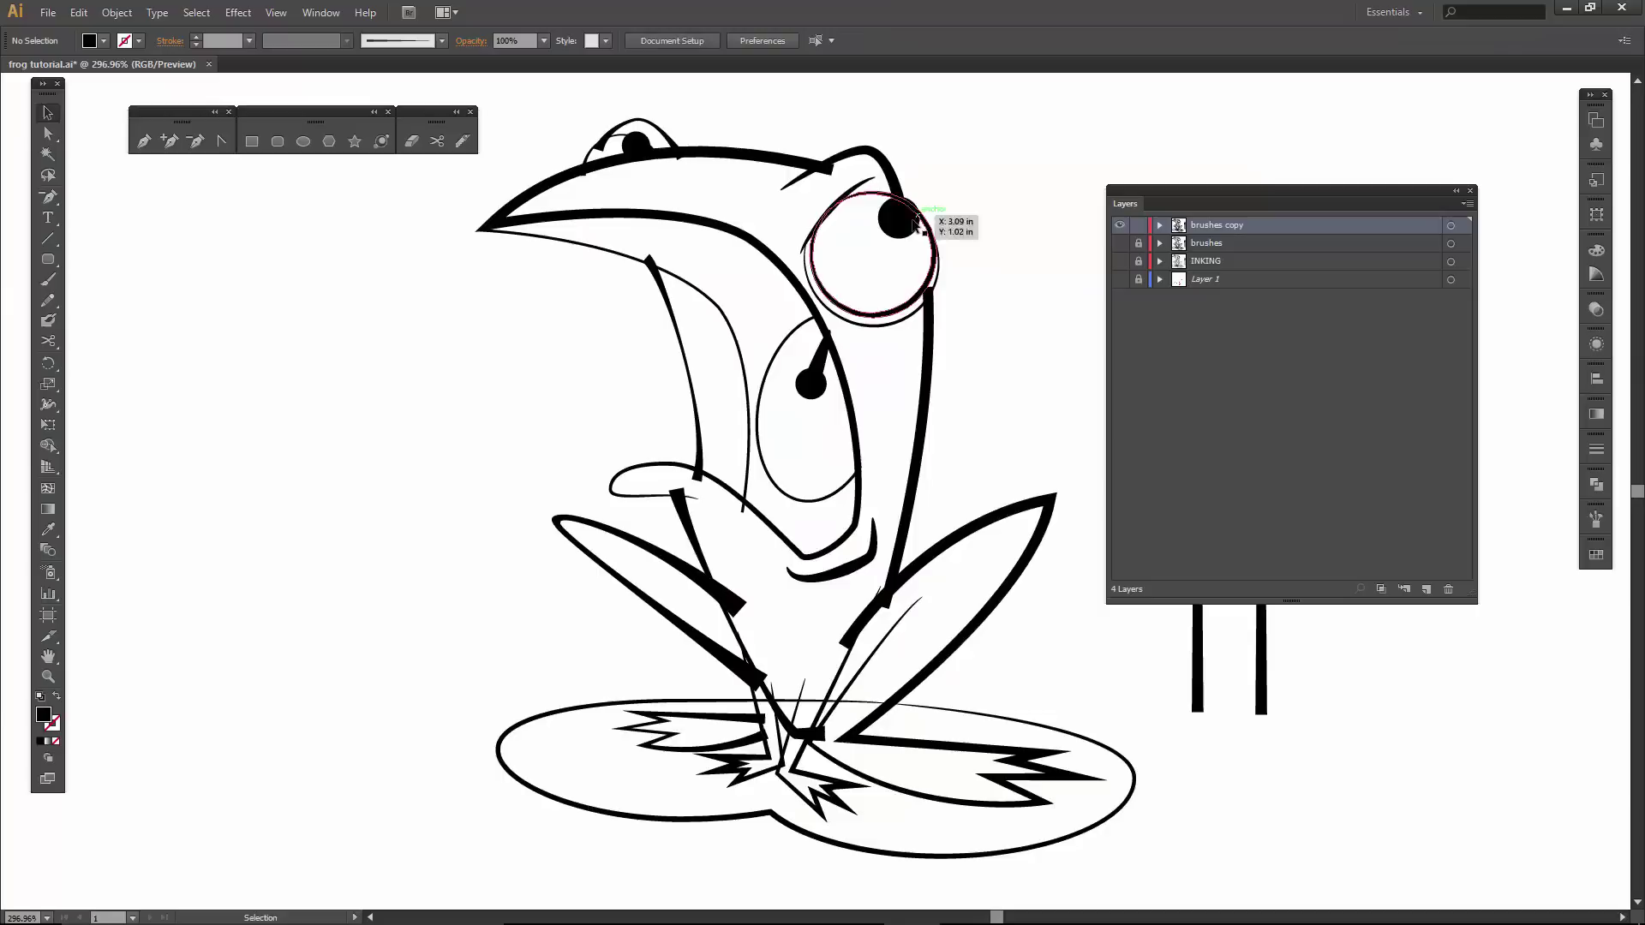
{"action": "left_click", "coordinate": [977, 251]}
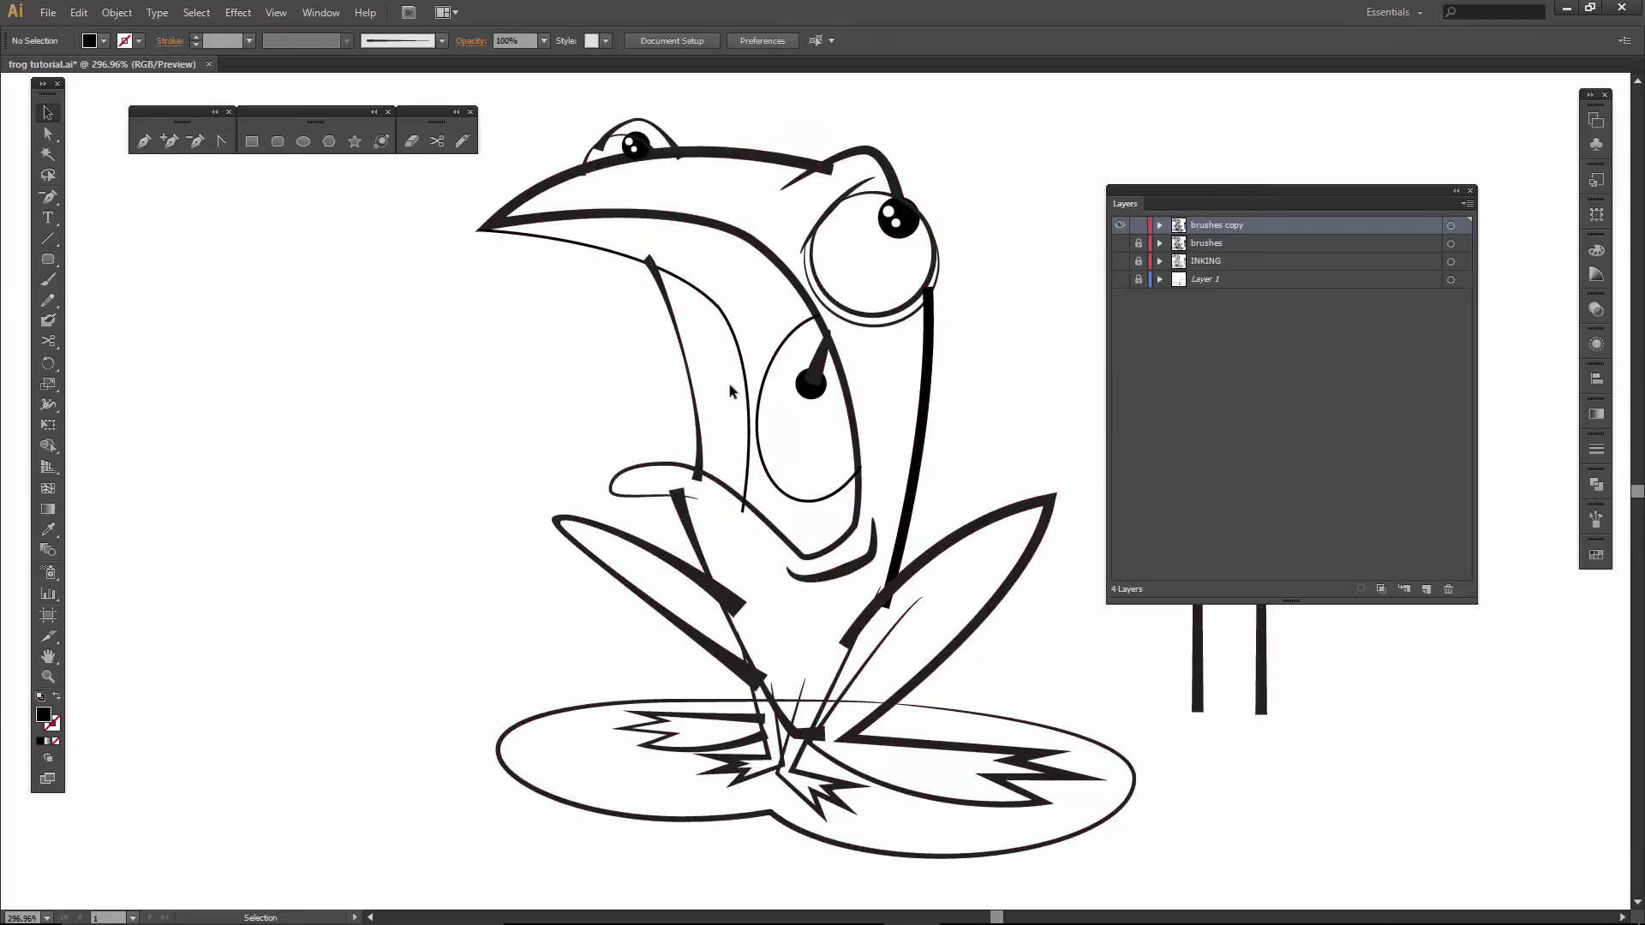
Zoom in on the frog's head, tuck the Layers panel aside and select the head outline group.
{"action": "key", "text": "z"}
{"action": "left_click_drag", "start_coordinate": [548, 97], "coordinate": [997, 463]}
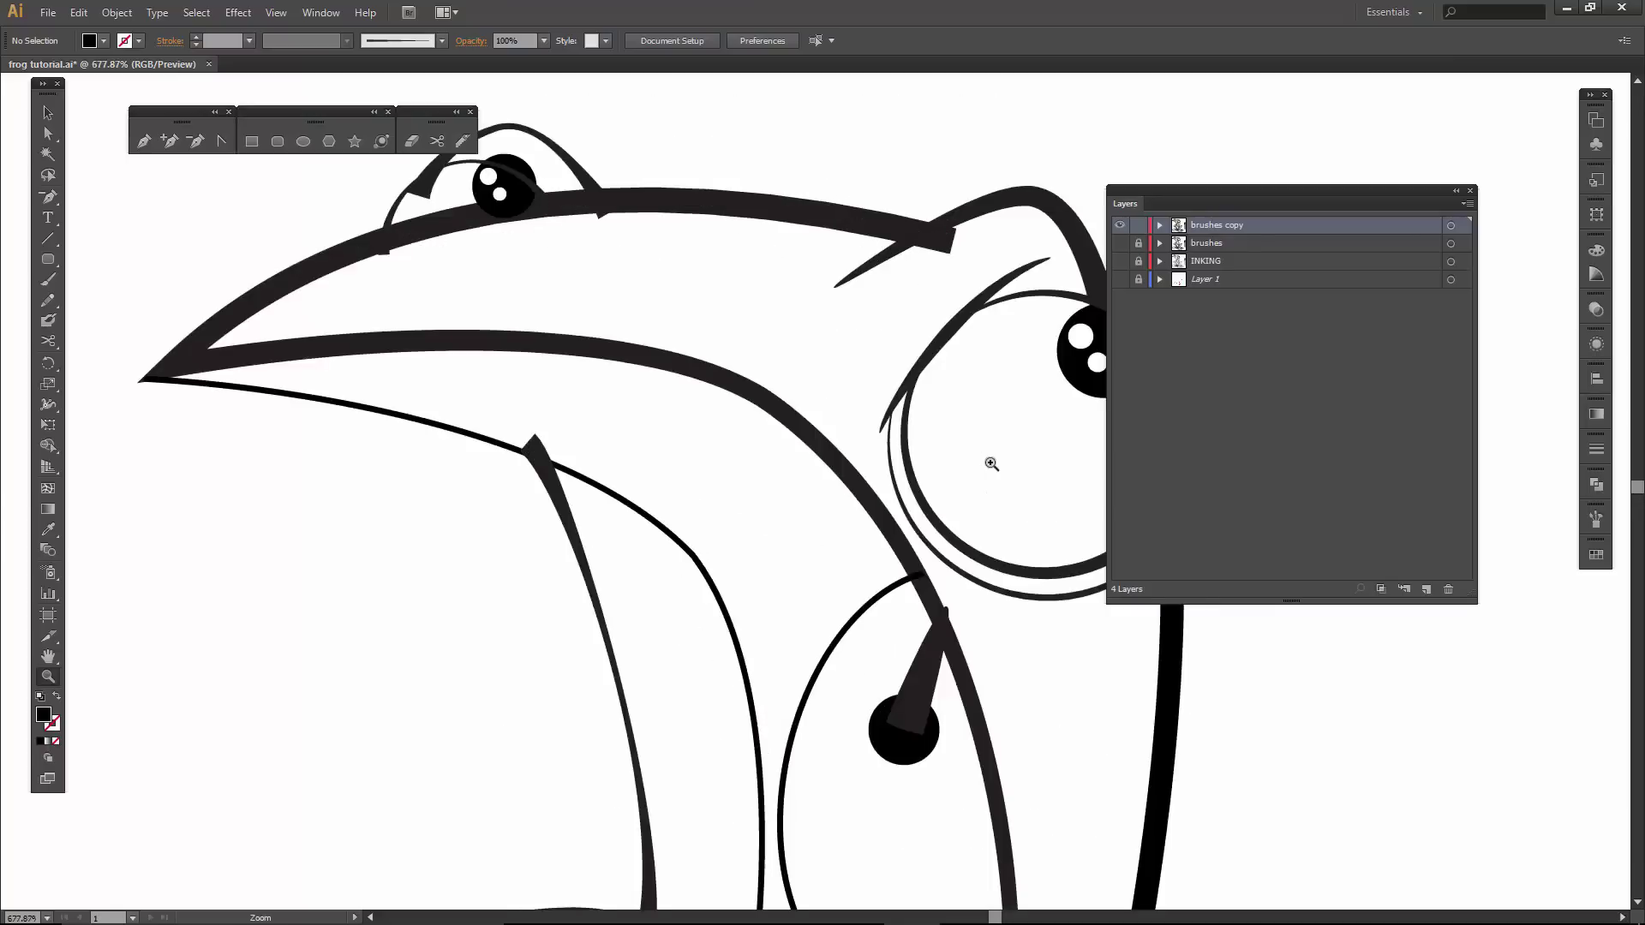
{"action": "left_click_drag", "start_coordinate": [1148, 198], "coordinate": [1590, 585]}
{"action": "left_click_drag", "start_coordinate": [900, 283], "coordinate": [986, 338]}
{"action": "key", "text": "v"}
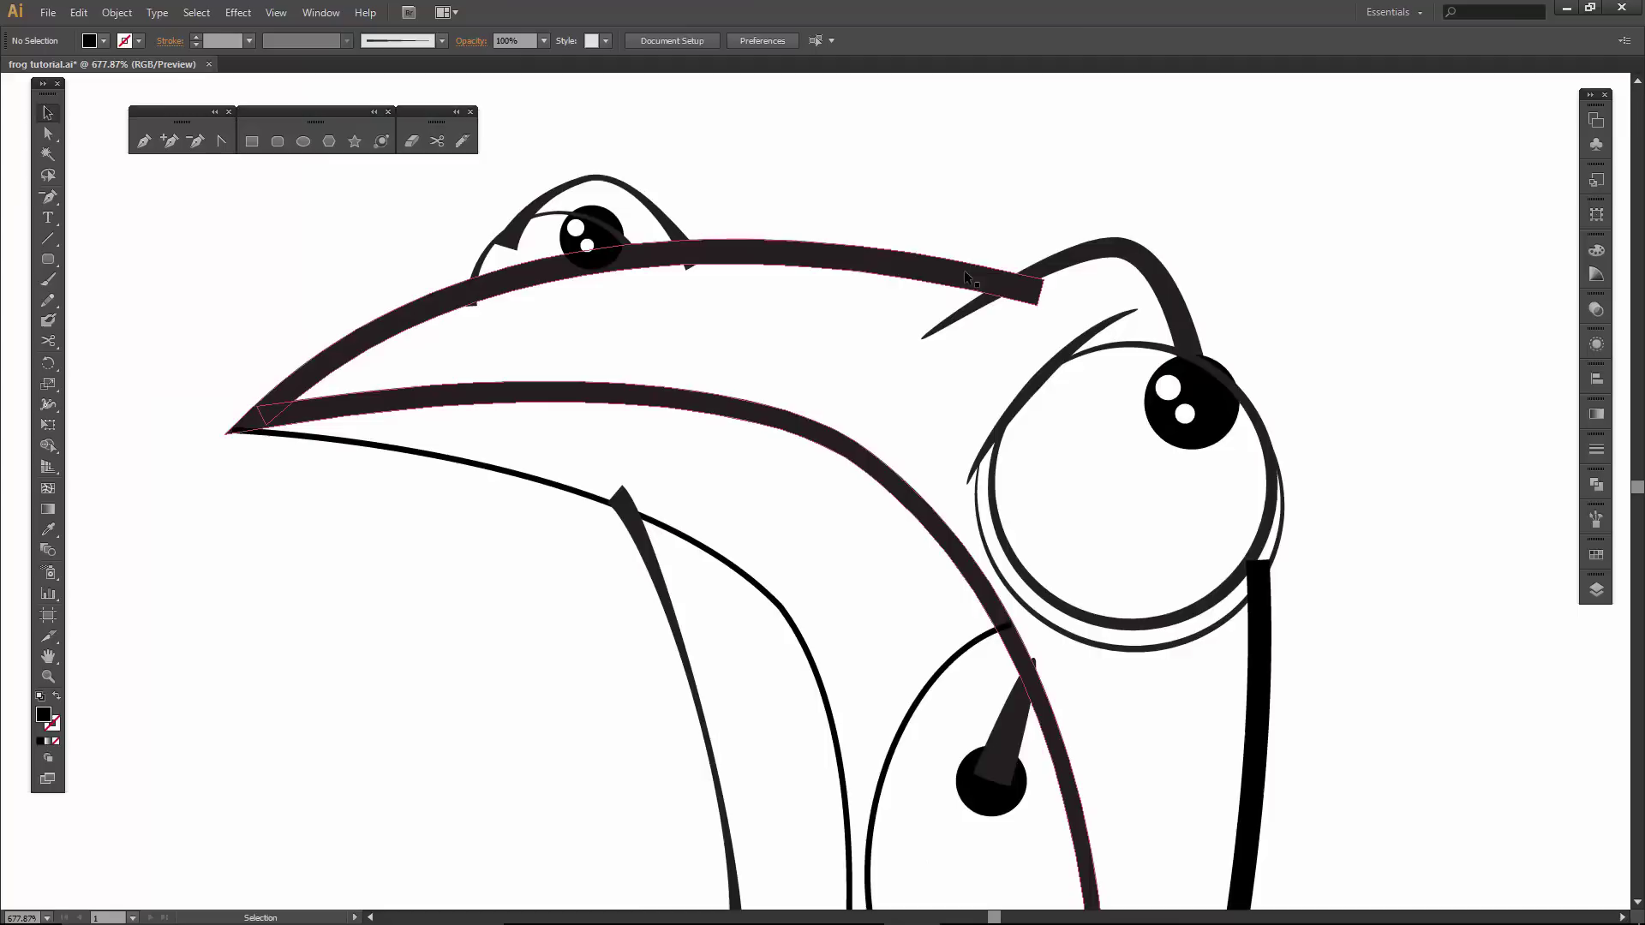
{"action": "left_click", "coordinate": [963, 268]}
{"action": "key", "text": "ctrl+space"}
{"action": "left_click_drag", "start_coordinate": [889, 162], "coordinate": [1314, 744]}
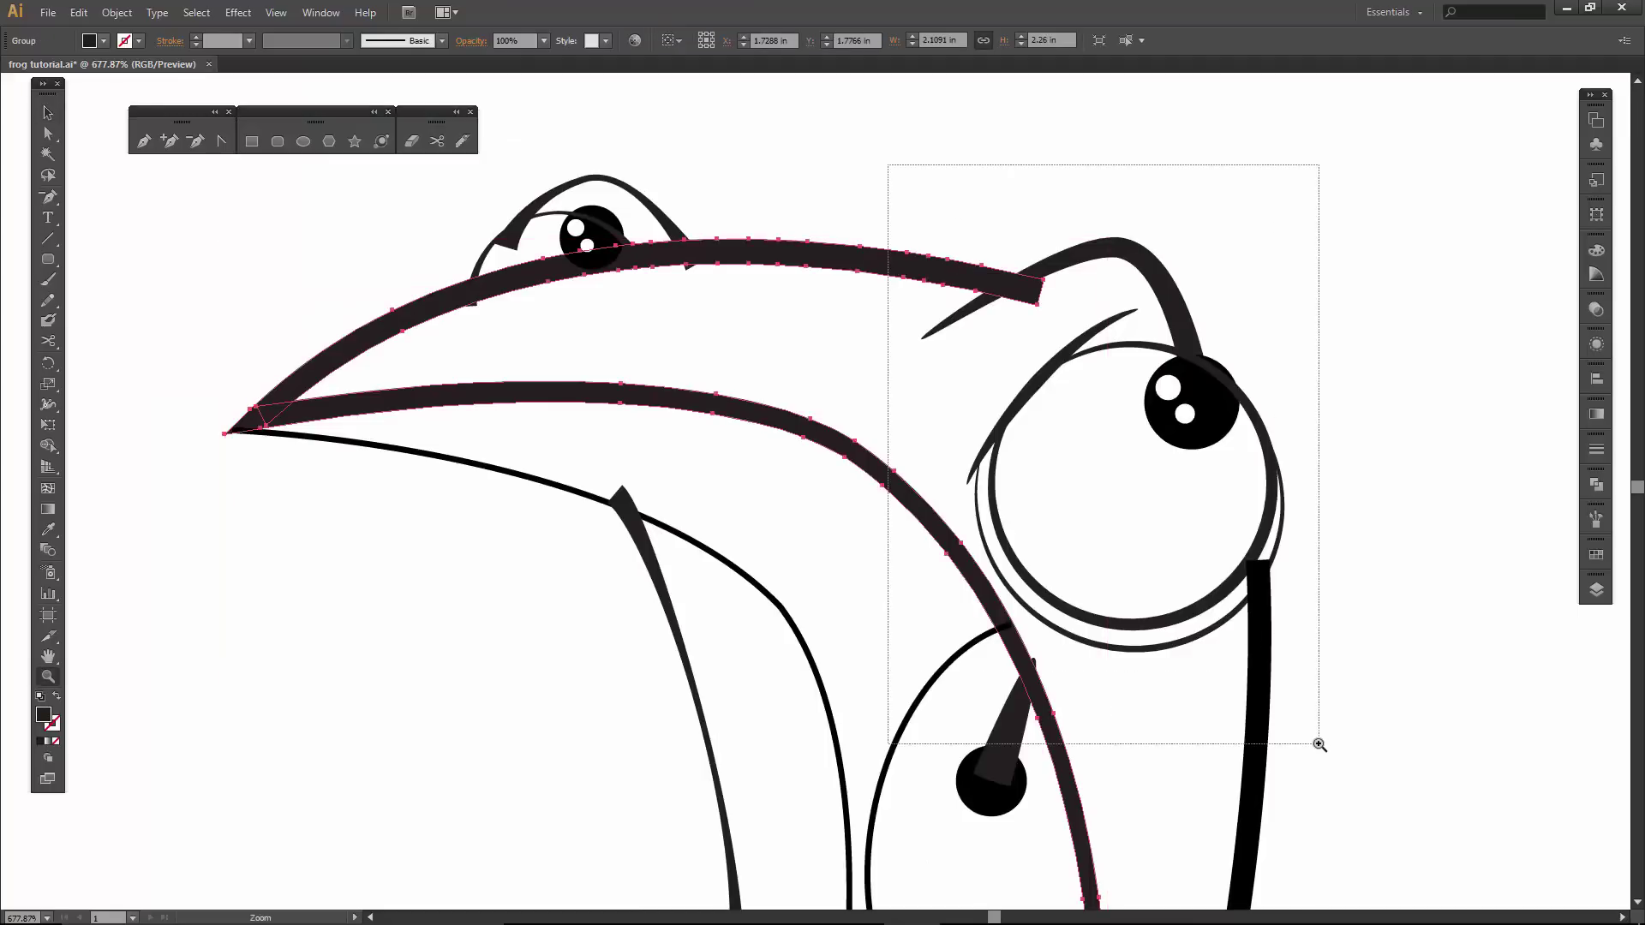
{"action": "left_click_drag", "start_coordinate": [961, 462], "coordinate": [1206, 426]}
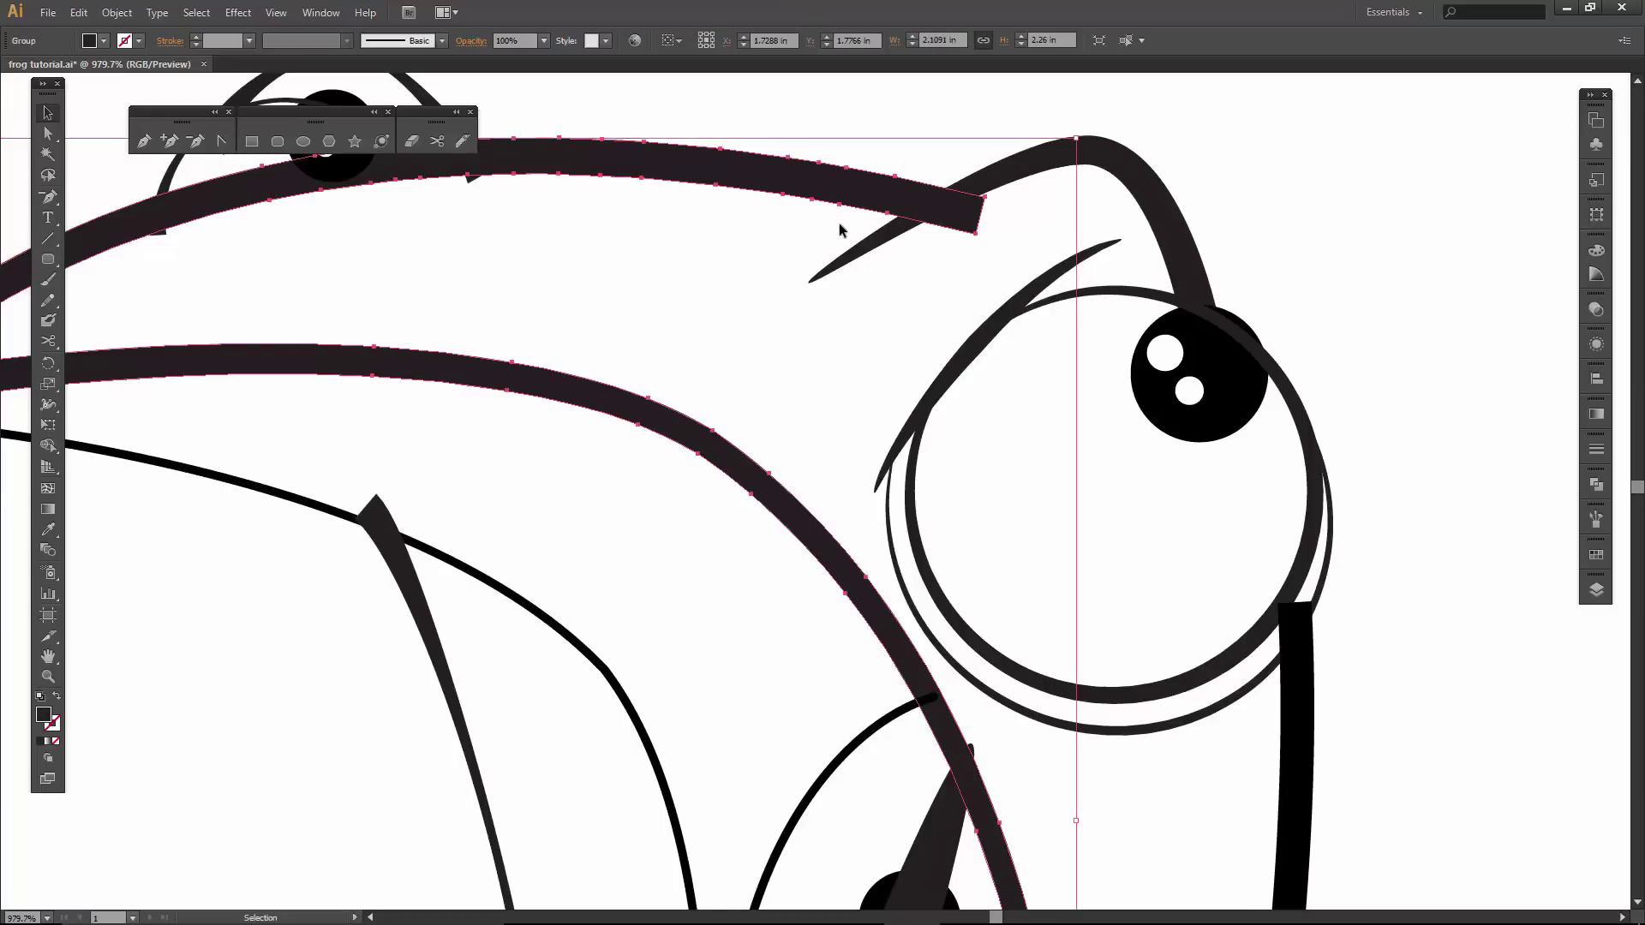
Erase the upper head stroke's squared tip, the pupil's top overlap and the stroke top below the eye.
{"action": "key", "text": "shift+e"}
{"action": "mouse_move", "coordinate": [941, 238]}
{"action": "left_mouse_down"}
{"action": "mouse_move", "coordinate": [981, 207]}
{"action": "mouse_move", "coordinate": [925, 239]}
{"action": "left_mouse_up"}
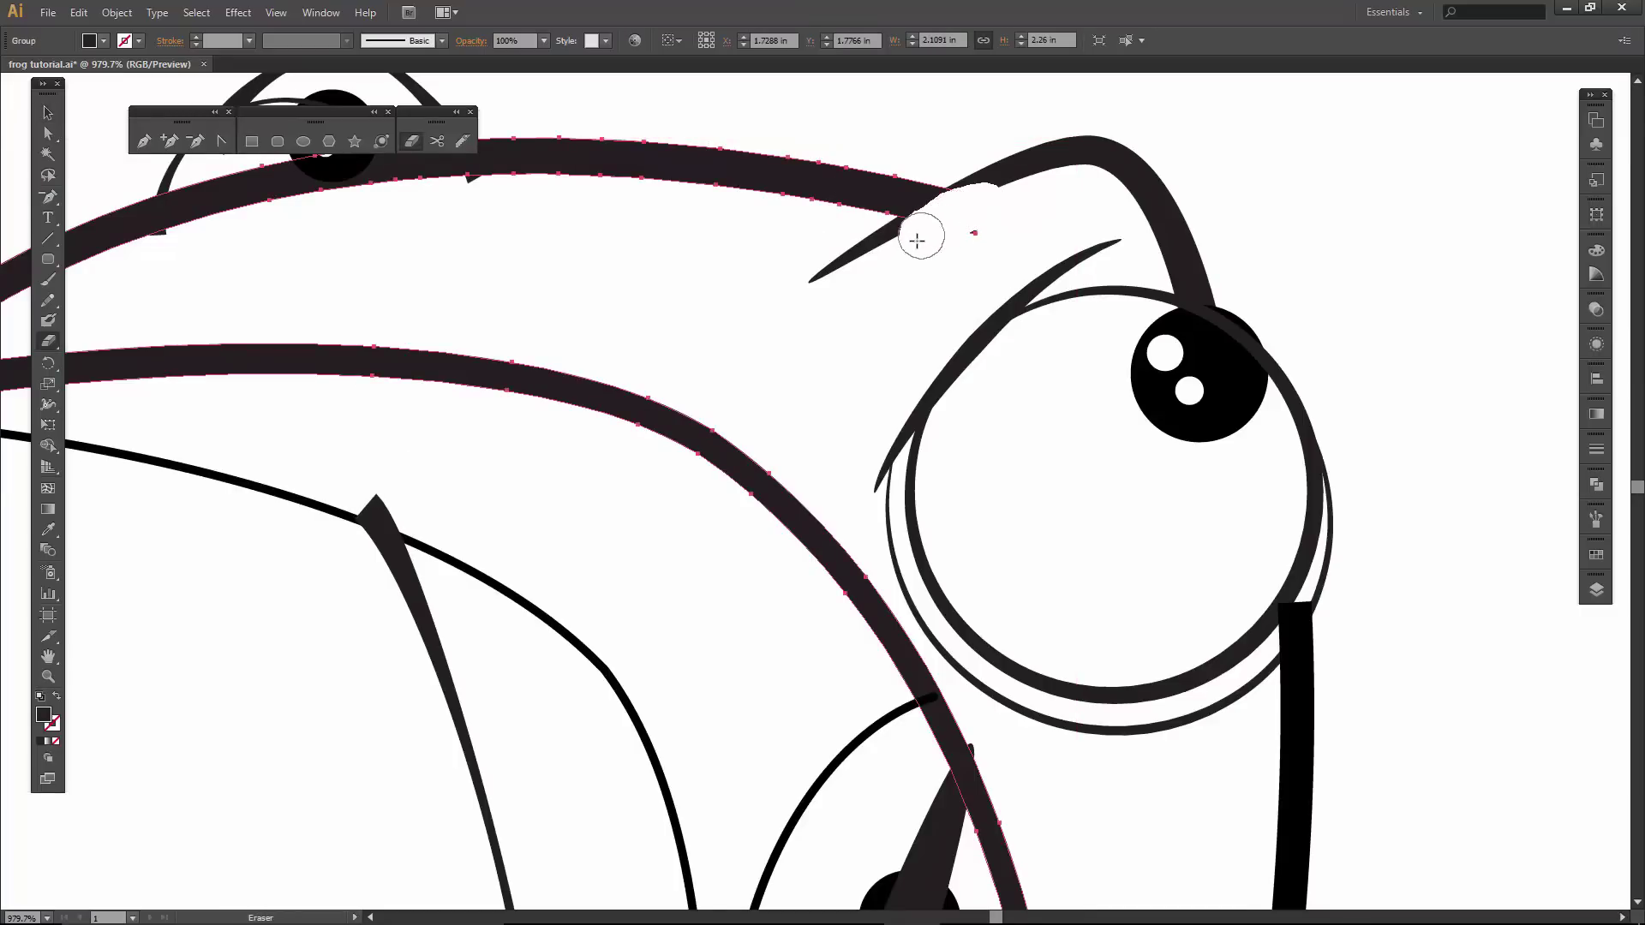
{"action": "left_click_drag", "start_coordinate": [984, 445], "coordinate": [807, 291]}
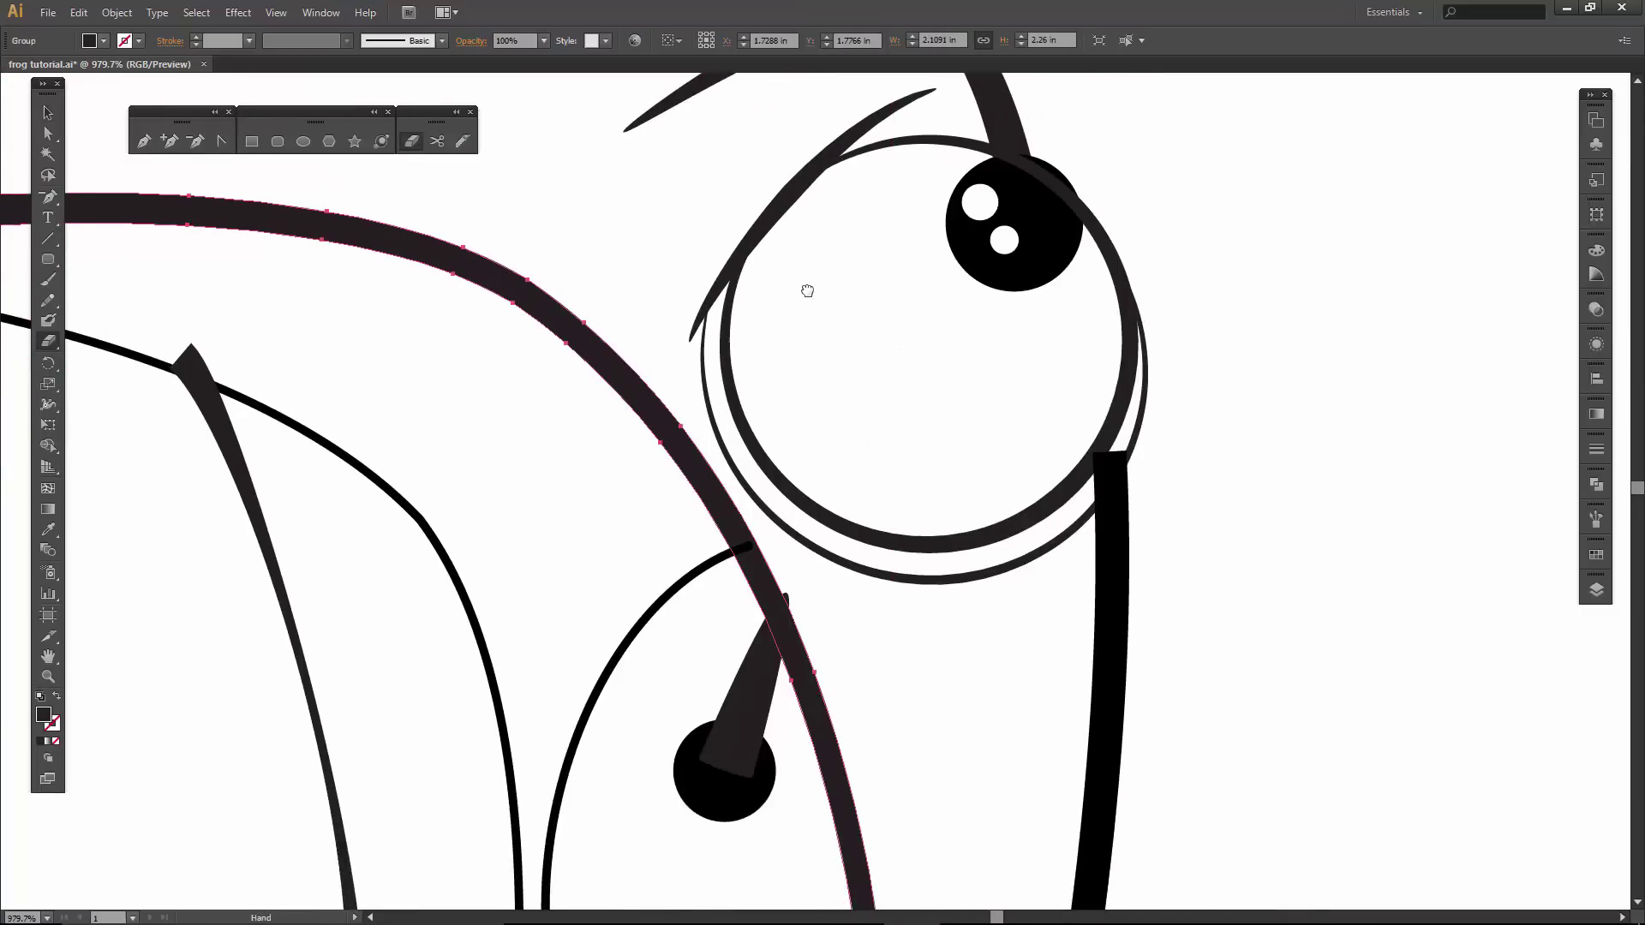
{"action": "left_click", "coordinate": [1028, 257], "text": "ctrl"}
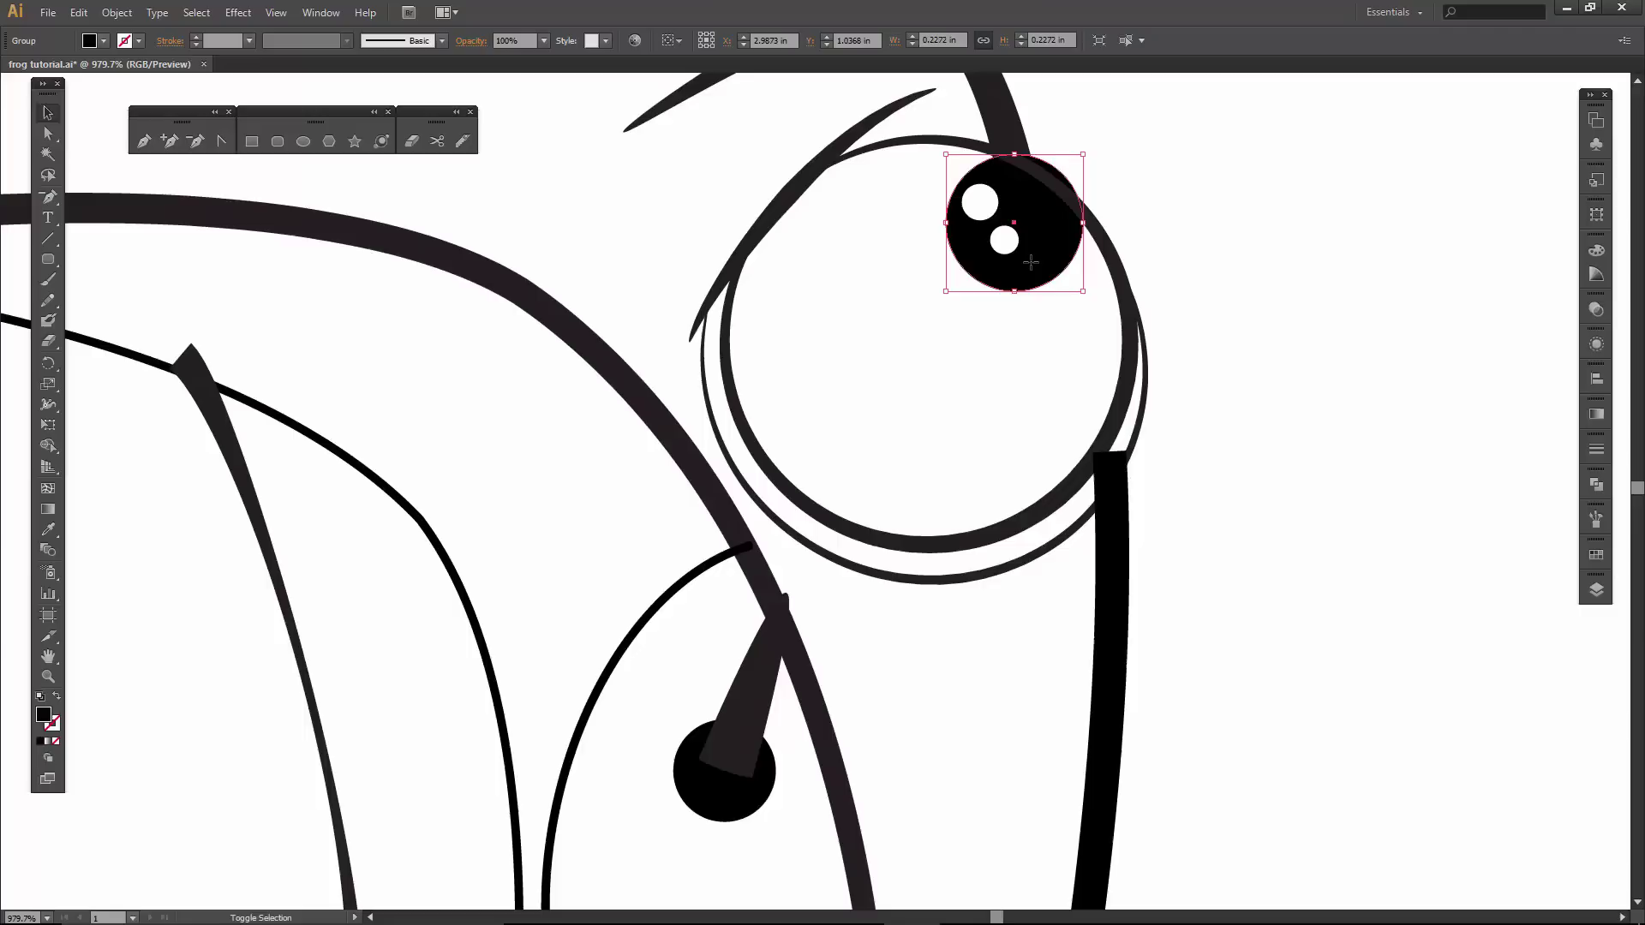
{"action": "mouse_move", "coordinate": [1031, 262]}
{"action": "left_mouse_down"}
{"action": "mouse_move", "coordinate": [1018, 140]}
{"action": "mouse_move", "coordinate": [1107, 205]}
{"action": "left_mouse_up"}
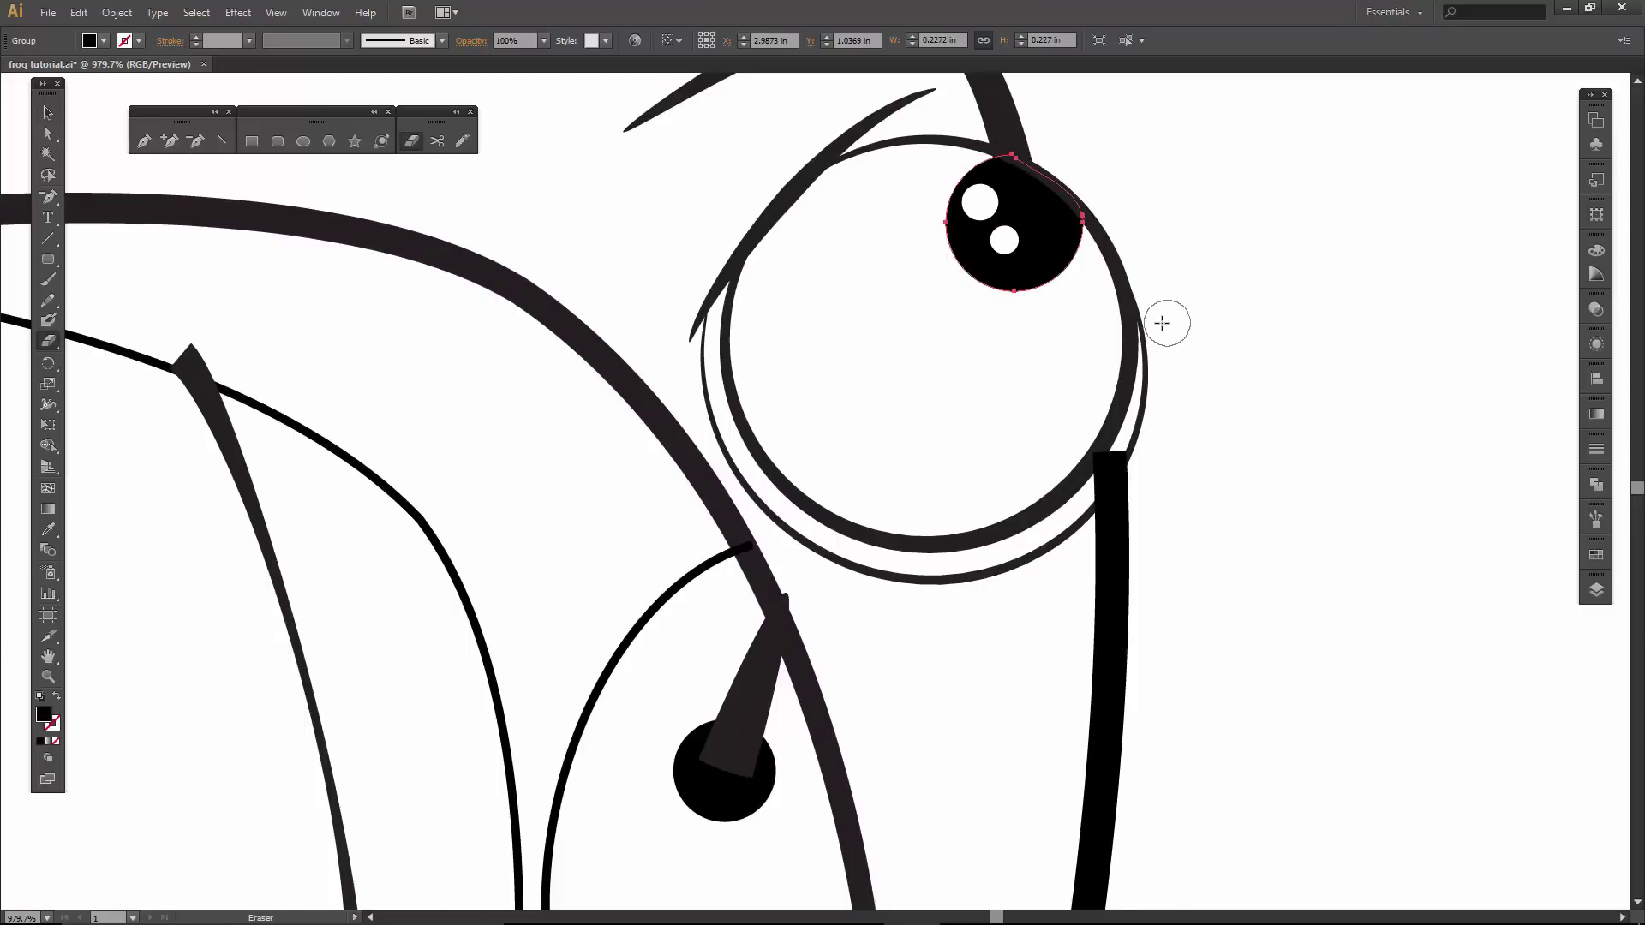
{"action": "left_click", "coordinate": [1105, 514], "text": "ctrl"}
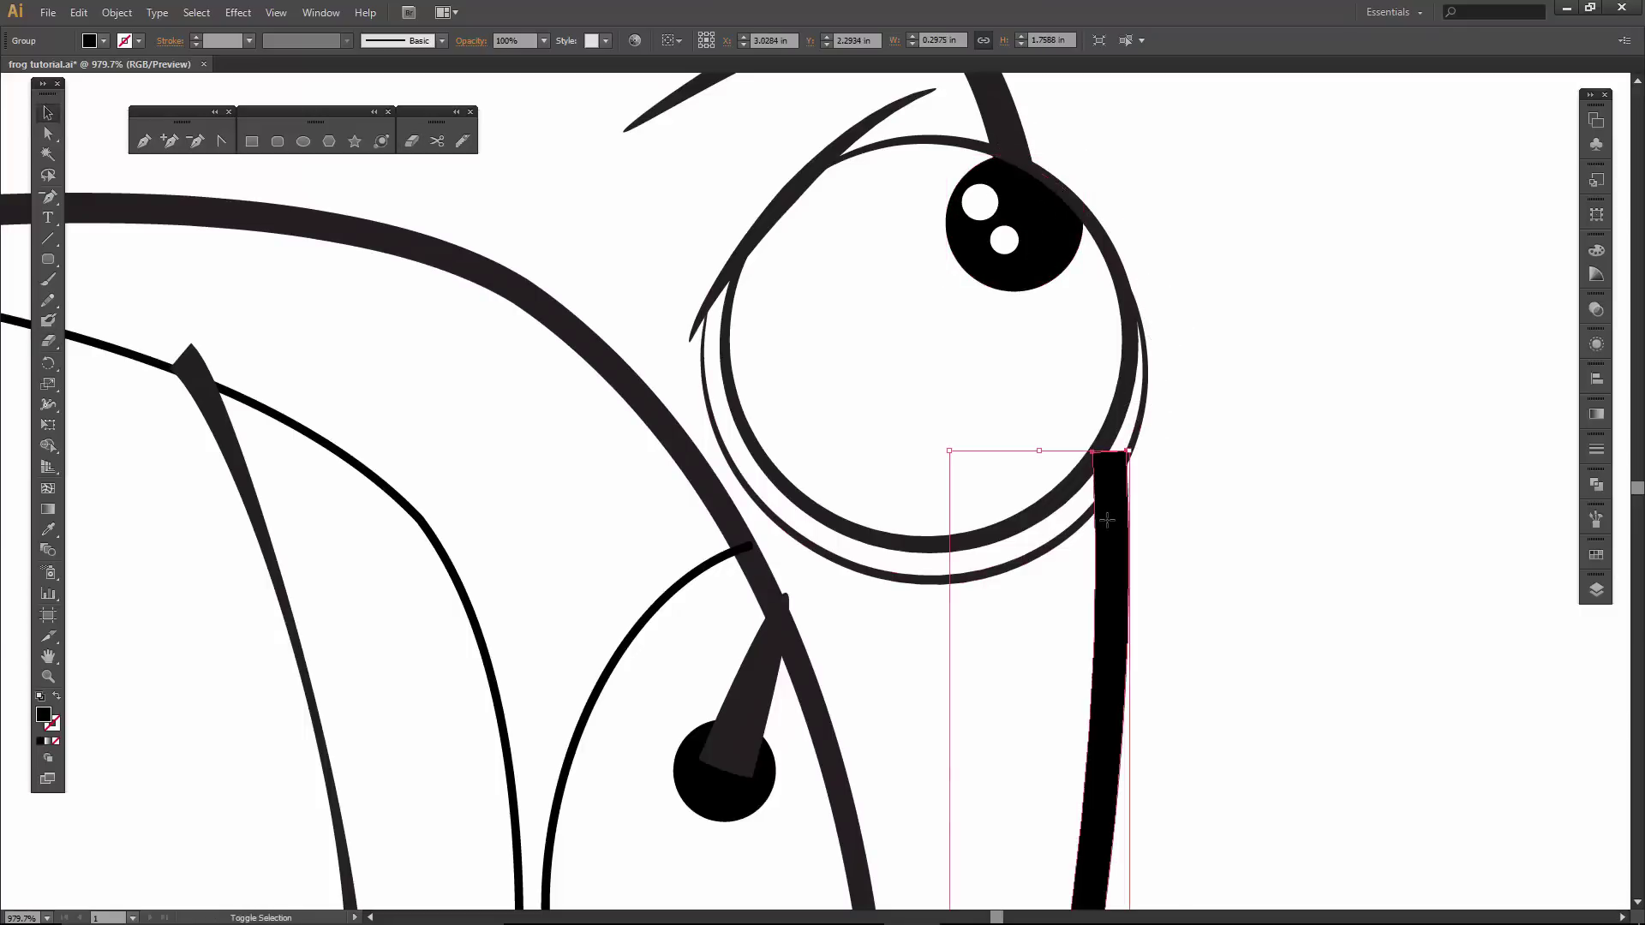
{"action": "mouse_move", "coordinate": [1114, 432]}
{"action": "left_mouse_down"}
{"action": "mouse_move", "coordinate": [1086, 486]}
{"action": "mouse_move", "coordinate": [1029, 514]}
{"action": "left_mouse_up"}
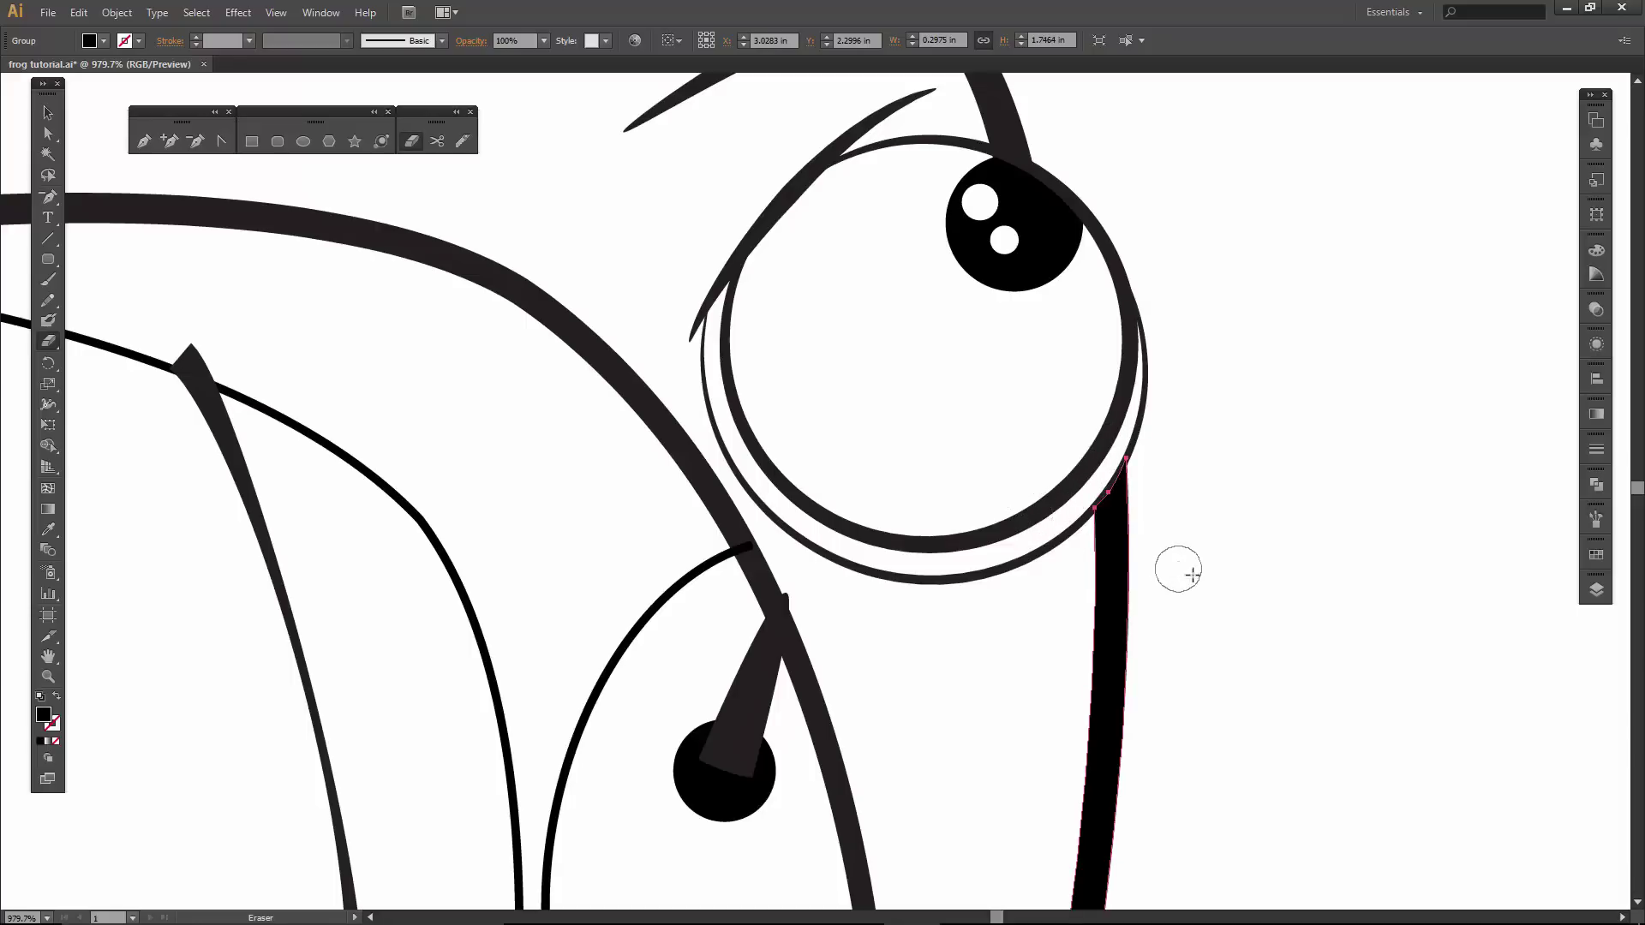
Trim the top tips of the tapered pin shape and the long tapered mouth stroke.
{"action": "key", "text": "v"}
{"action": "left_click", "coordinate": [1270, 572]}
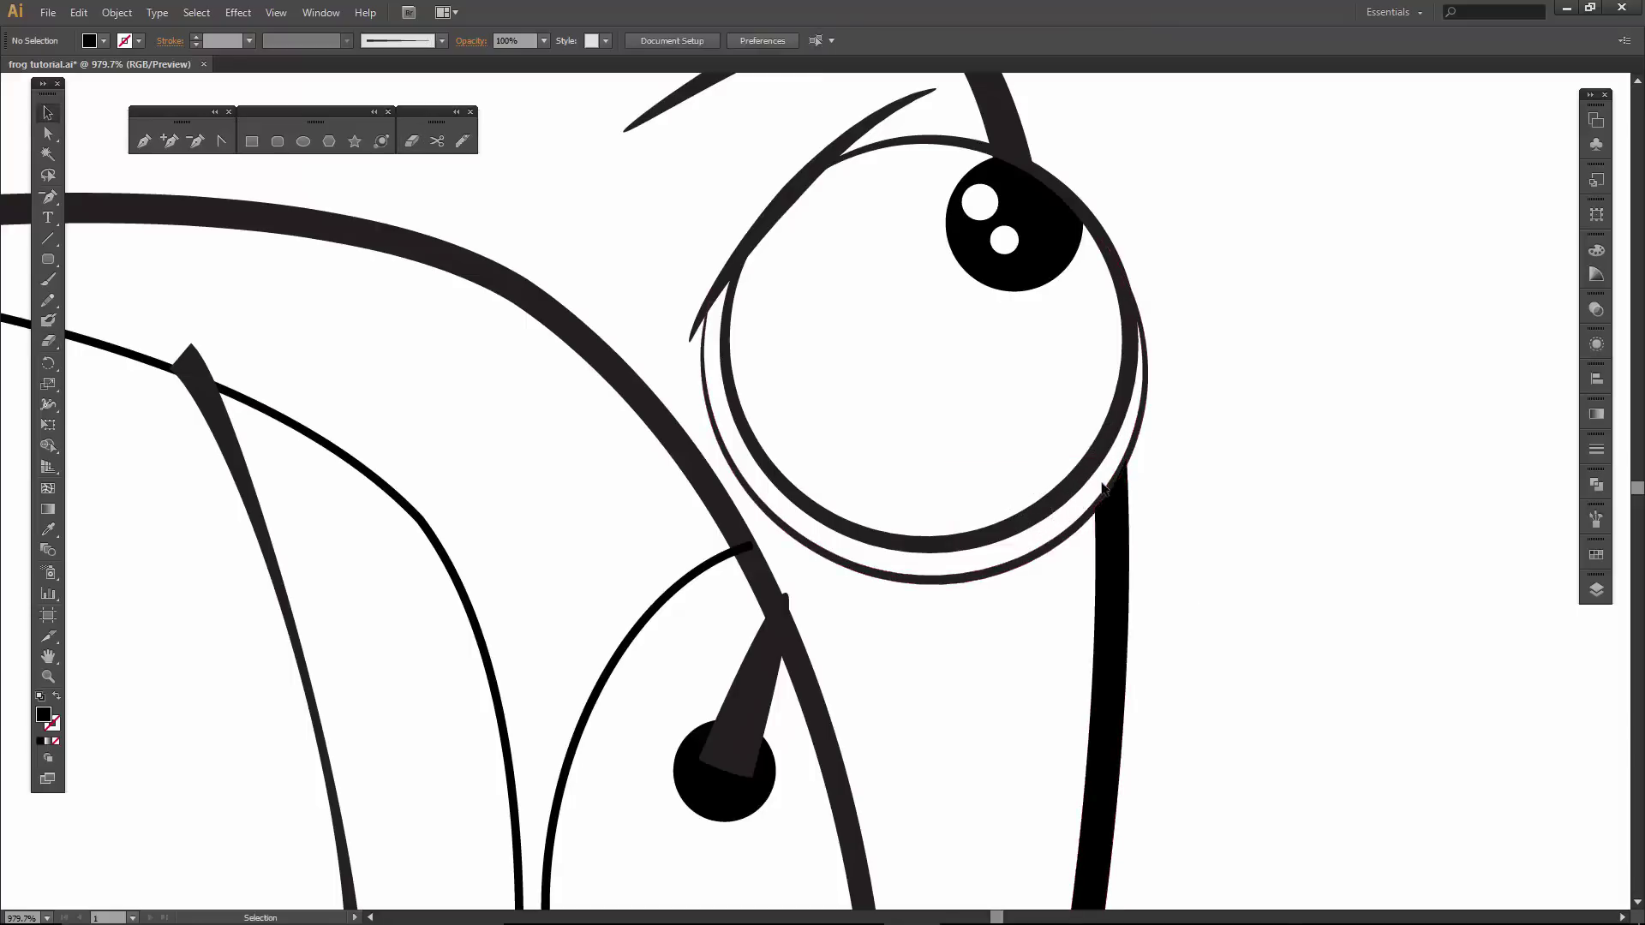
{"action": "left_click_drag", "start_coordinate": [871, 645], "coordinate": [1064, 511]}
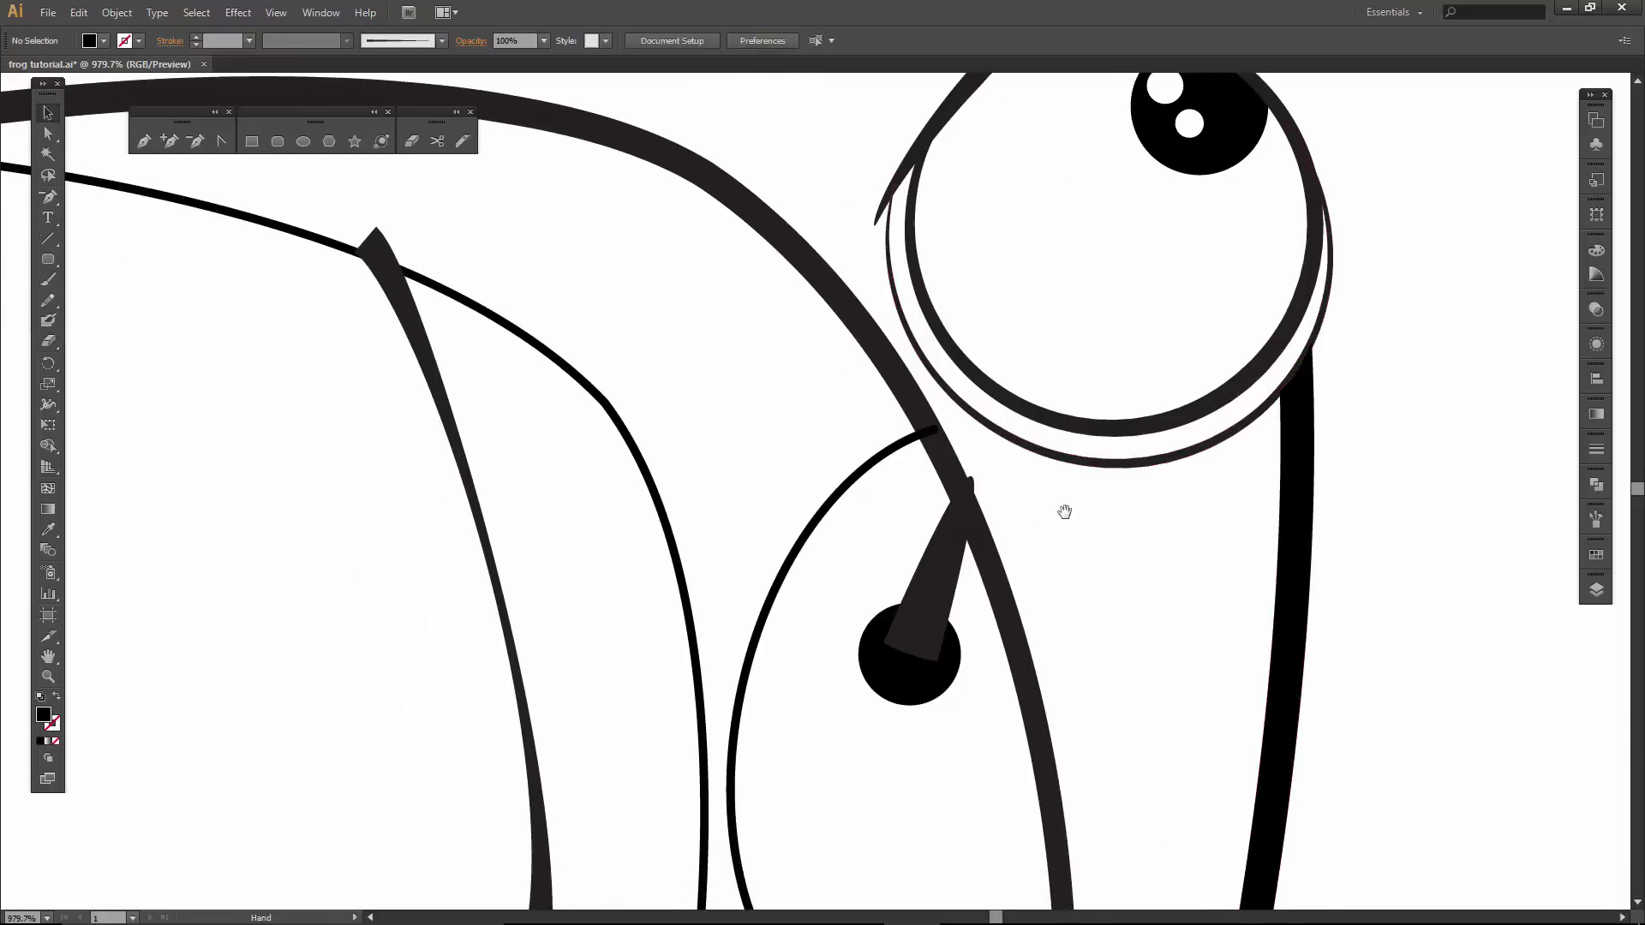
{"action": "left_click", "coordinate": [943, 557]}
{"action": "key", "text": "shift+e"}
{"action": "mouse_move", "coordinate": [974, 460]}
{"action": "left_mouse_down"}
{"action": "mouse_move", "coordinate": [963, 466]}
{"action": "mouse_move", "coordinate": [980, 477]}
{"action": "left_mouse_up"}
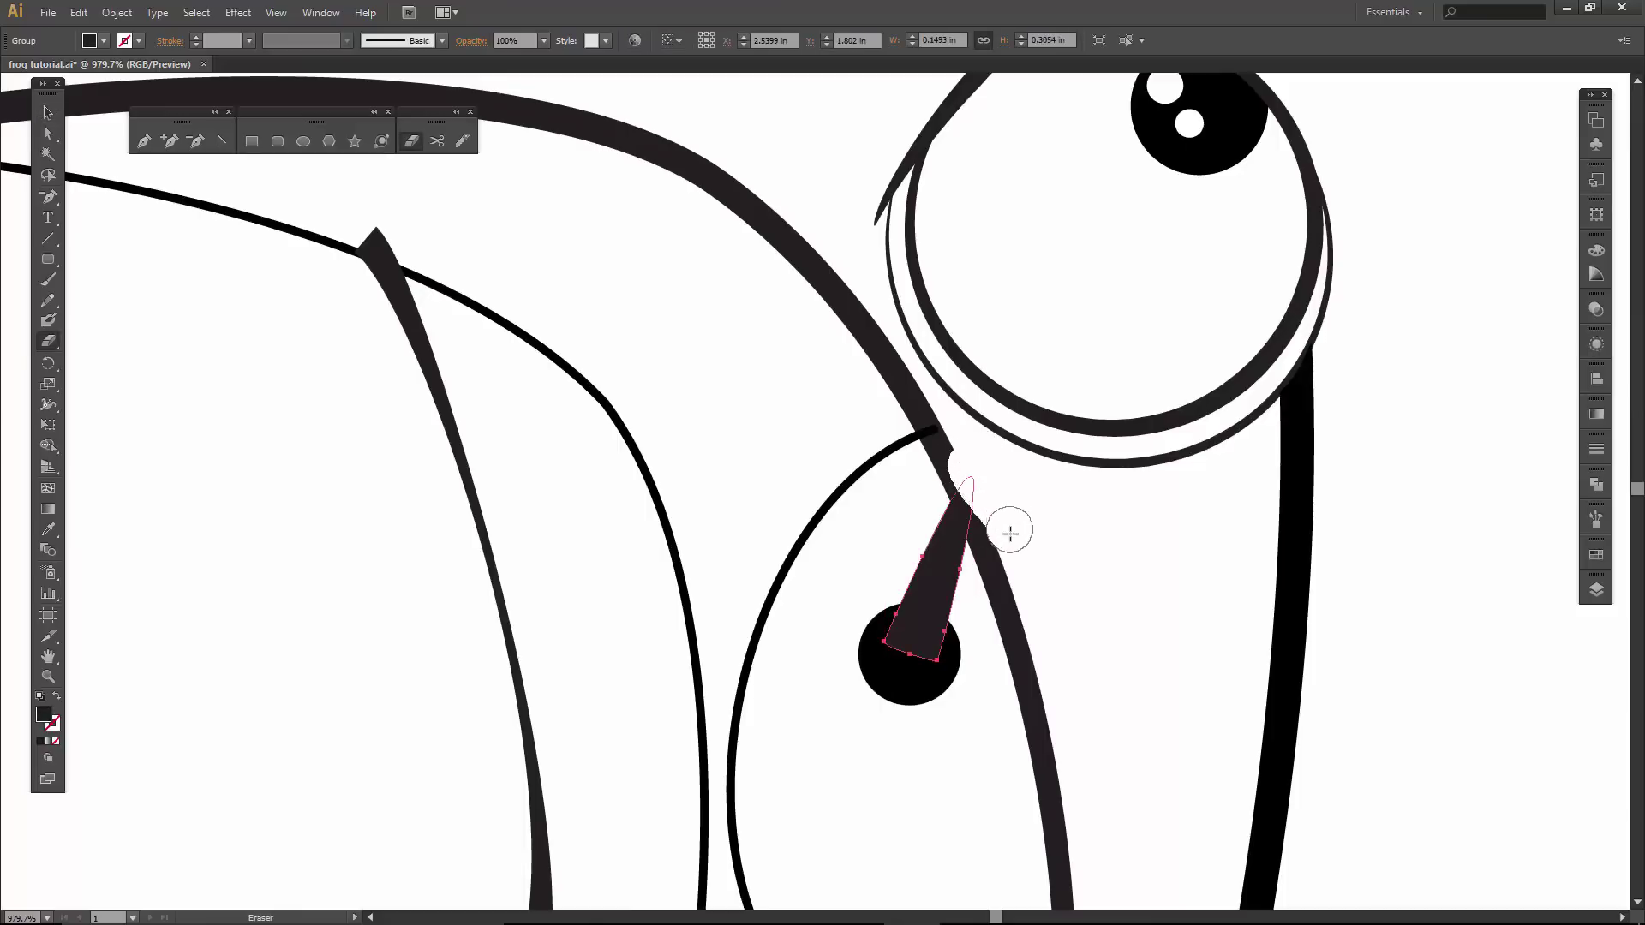
{"action": "left_click_drag", "start_coordinate": [731, 503], "coordinate": [1123, 631]}
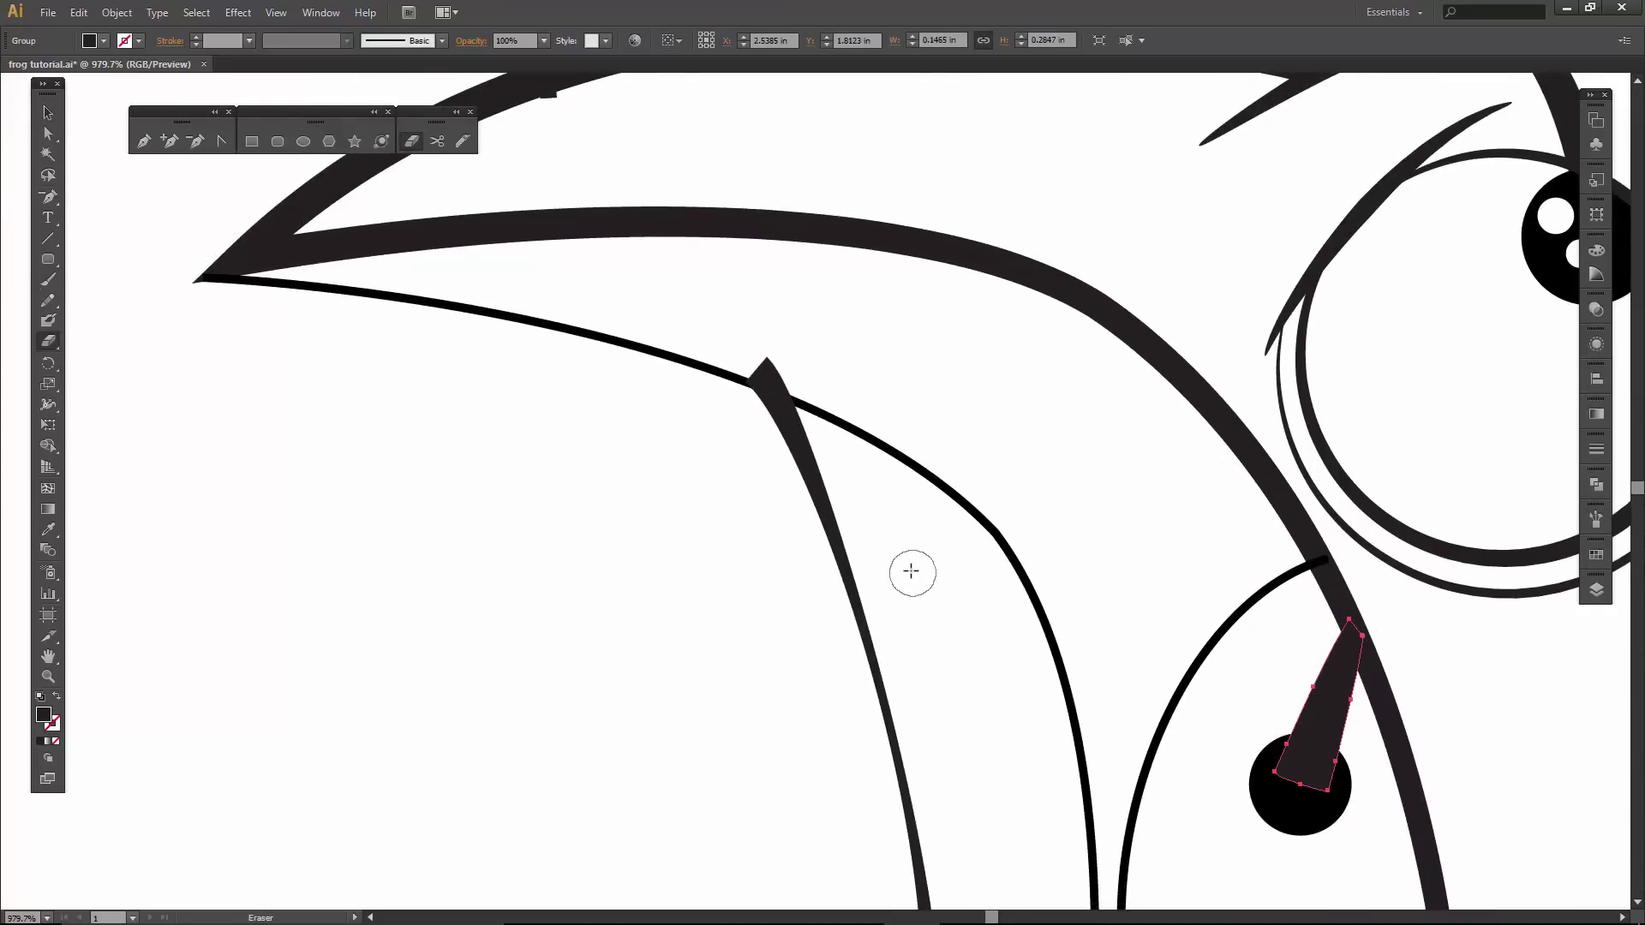
{"action": "key", "text": "v"}
{"action": "left_click", "coordinate": [827, 540]}
{"action": "key", "text": "shift+e"}
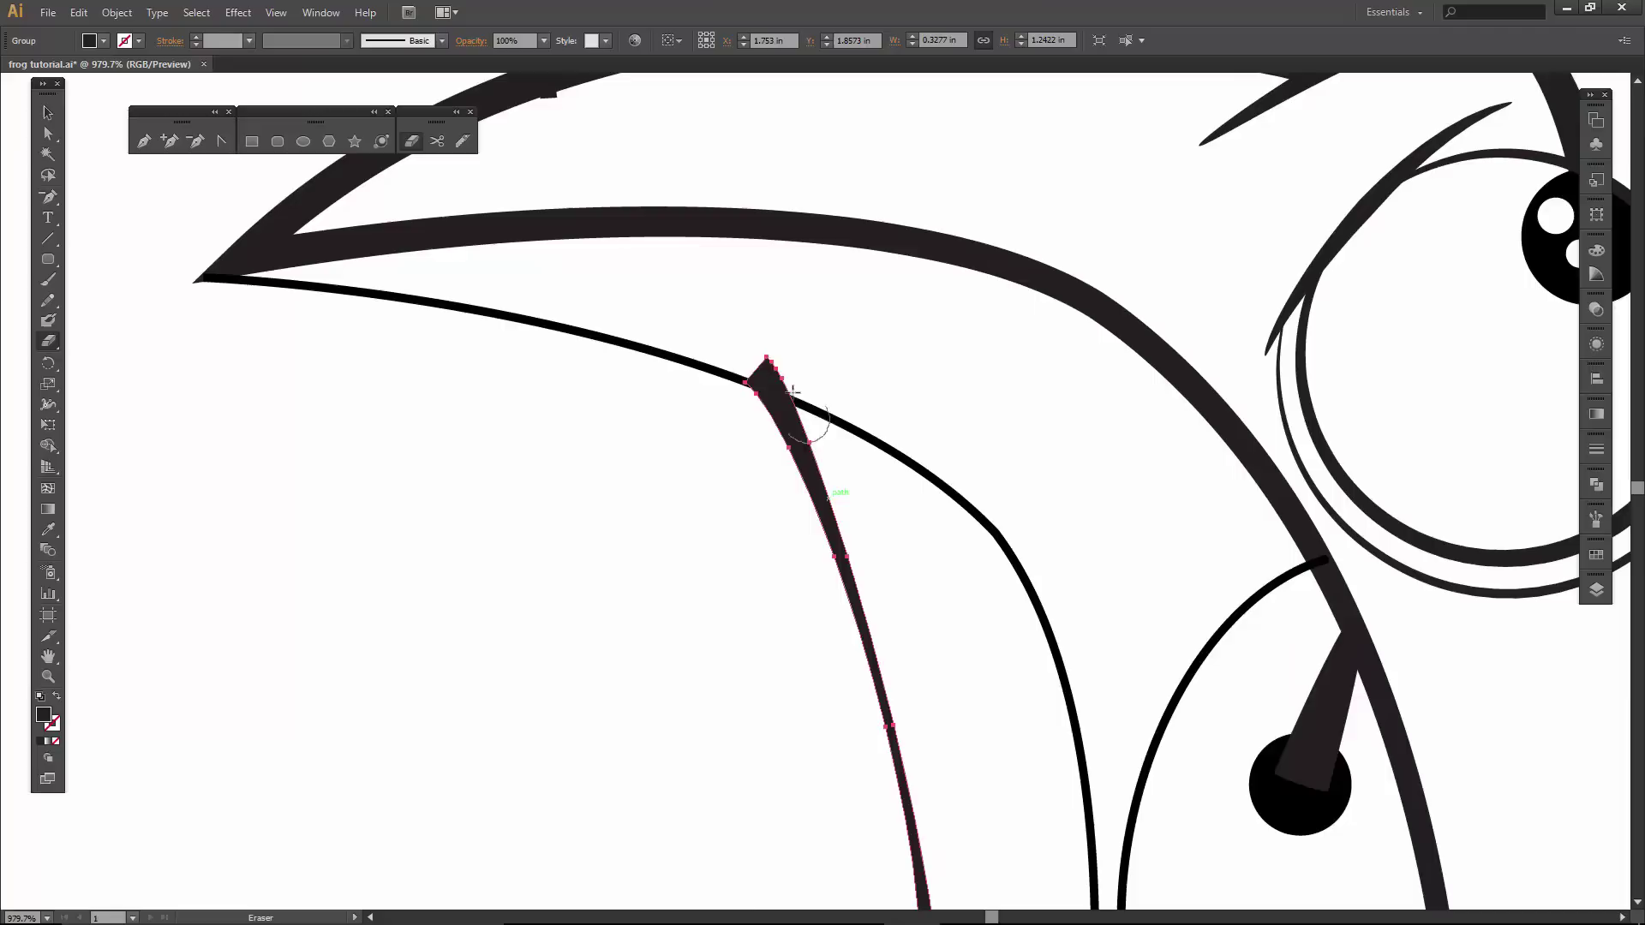
{"action": "left_click_drag", "start_coordinate": [757, 354], "coordinate": [839, 383]}
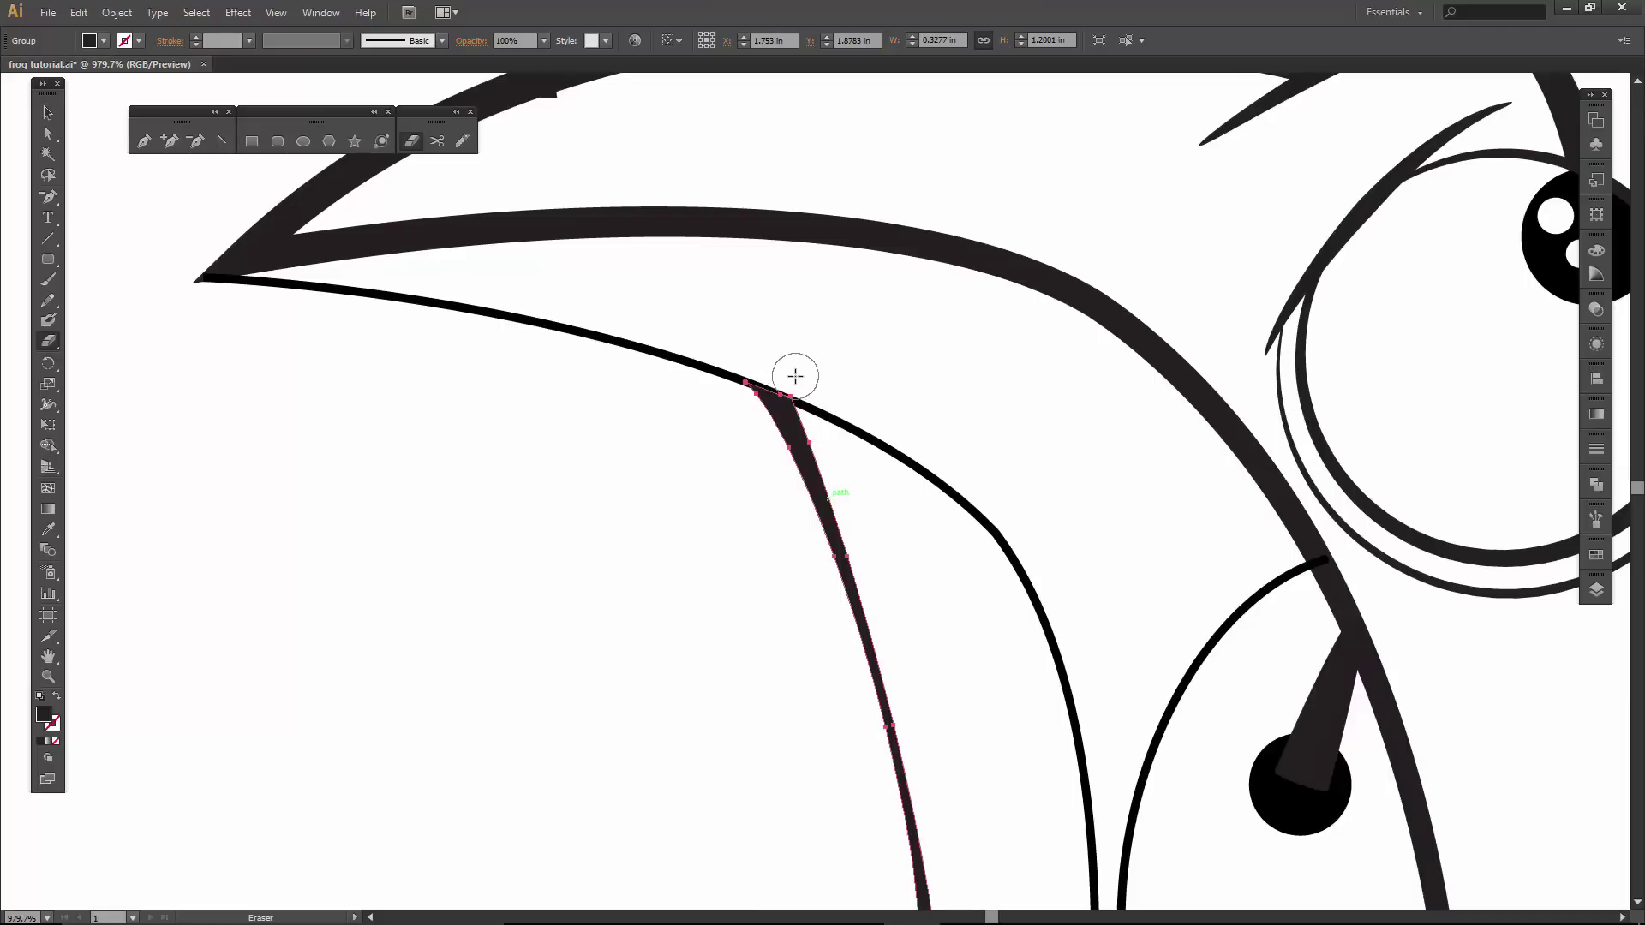
Trim the eyebrow's right tip and the inner eyelid arc's lower end.
{"action": "key", "text": "v"}
{"action": "left_click", "coordinate": [976, 424]}
{"action": "scroll", "coordinate": [898, 363], "scroll_direction": "up", "scroll_amount": 5}
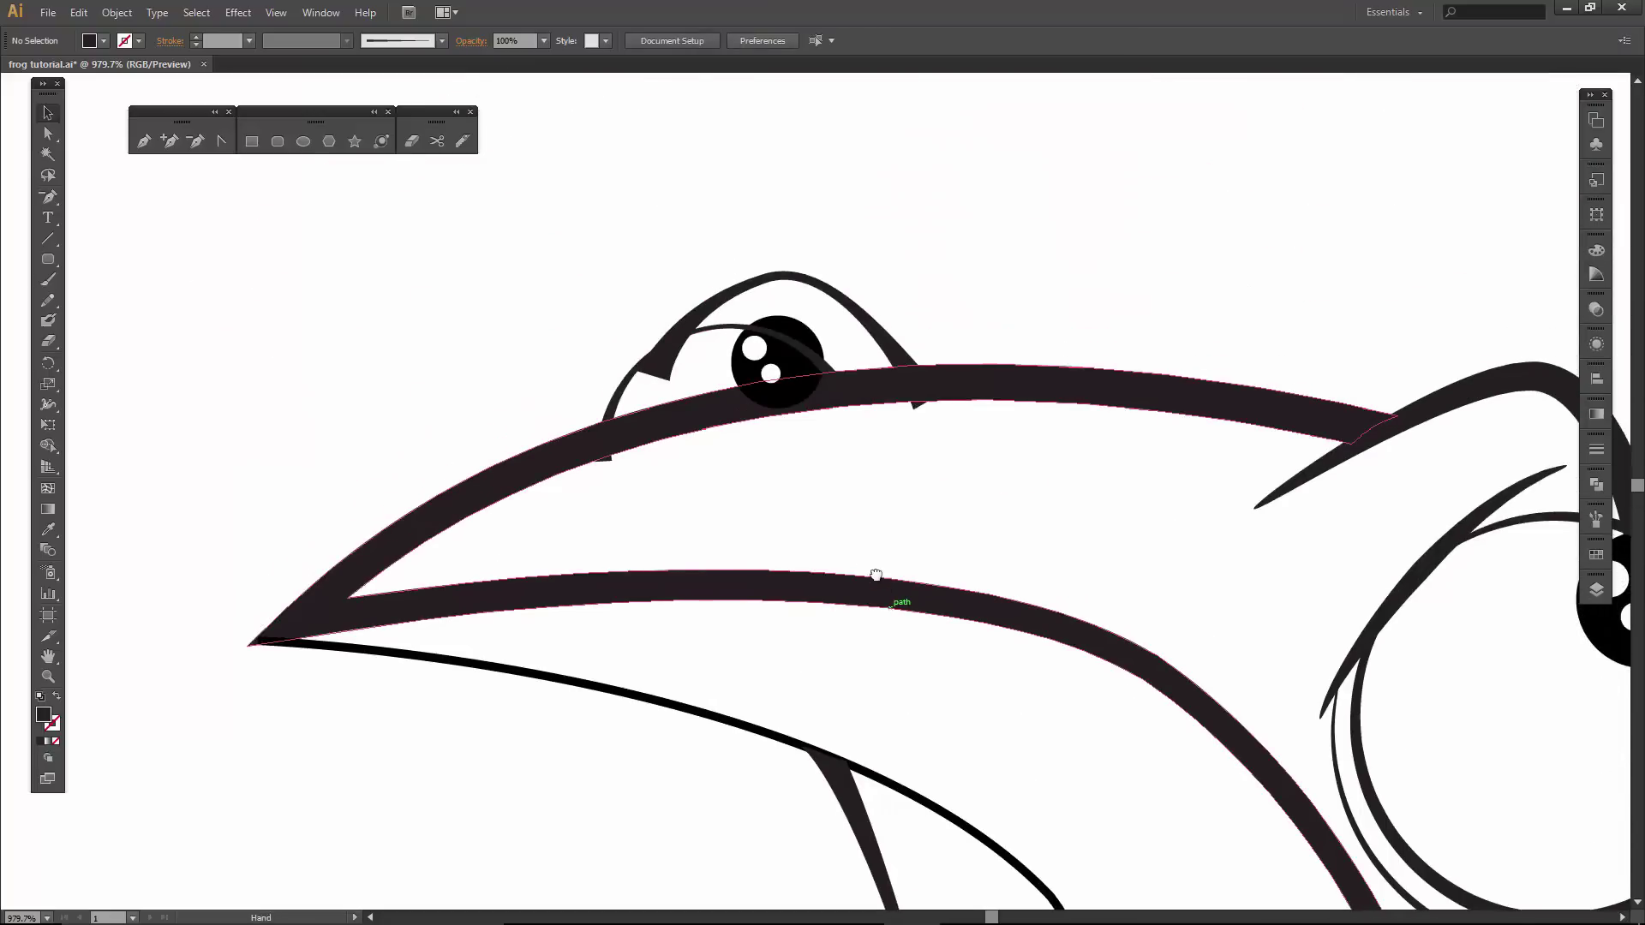
{"action": "left_click", "coordinate": [898, 363]}
{"action": "key", "text": "shift+e"}
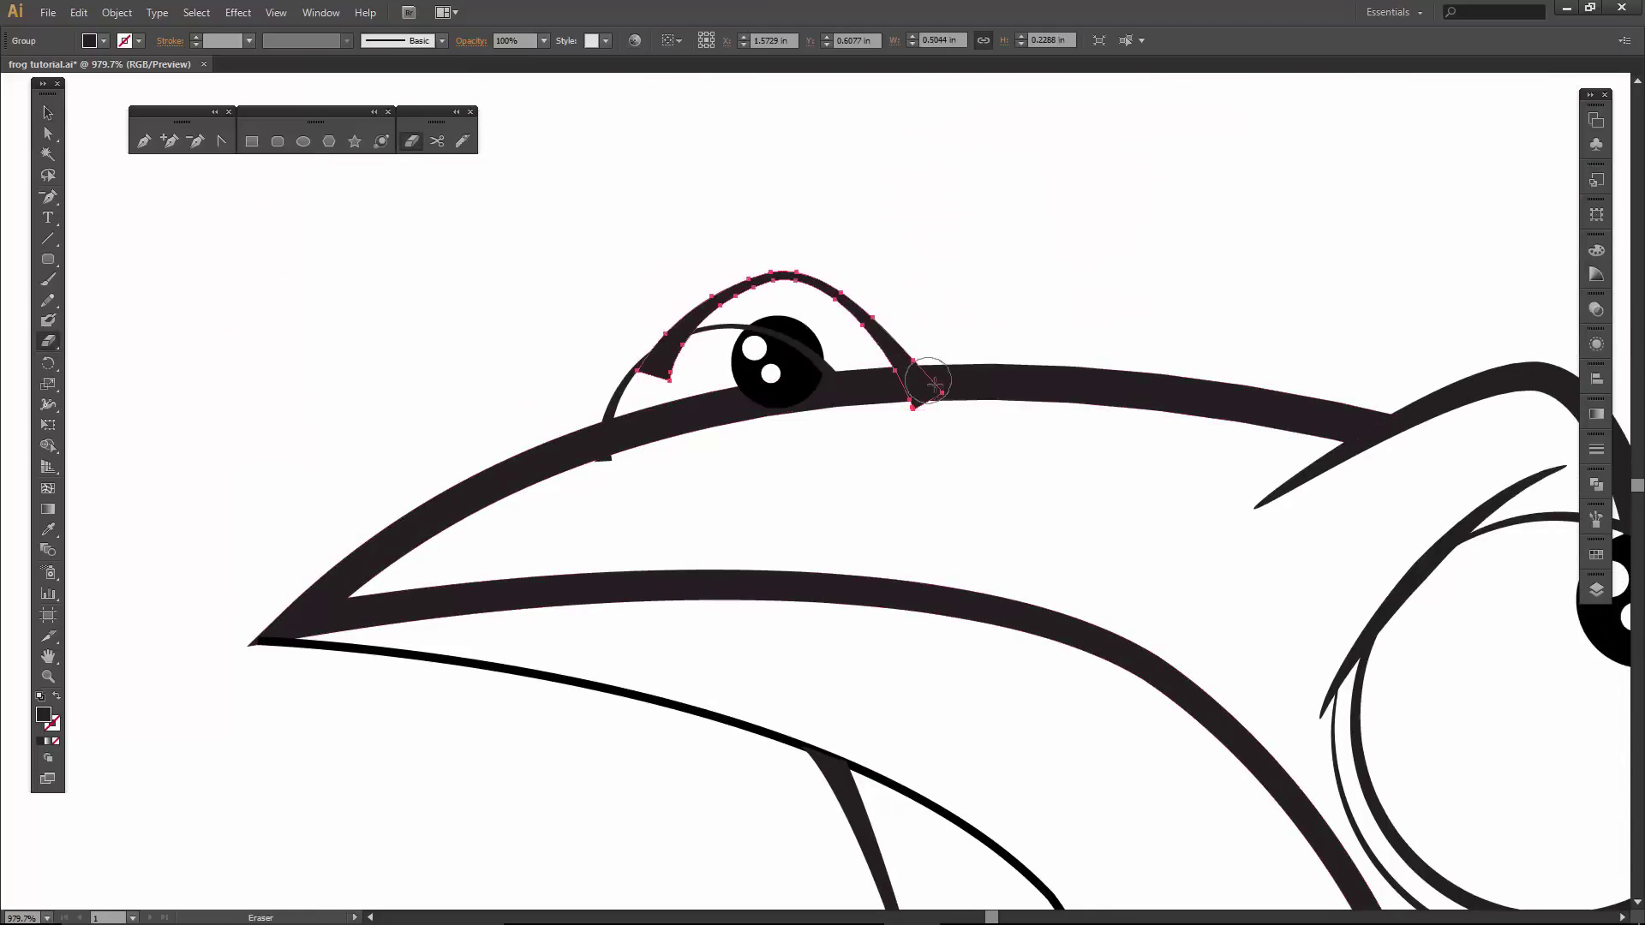
{"action": "left_click_drag", "start_coordinate": [921, 399], "coordinate": [891, 418]}
{"action": "key", "text": "v"}
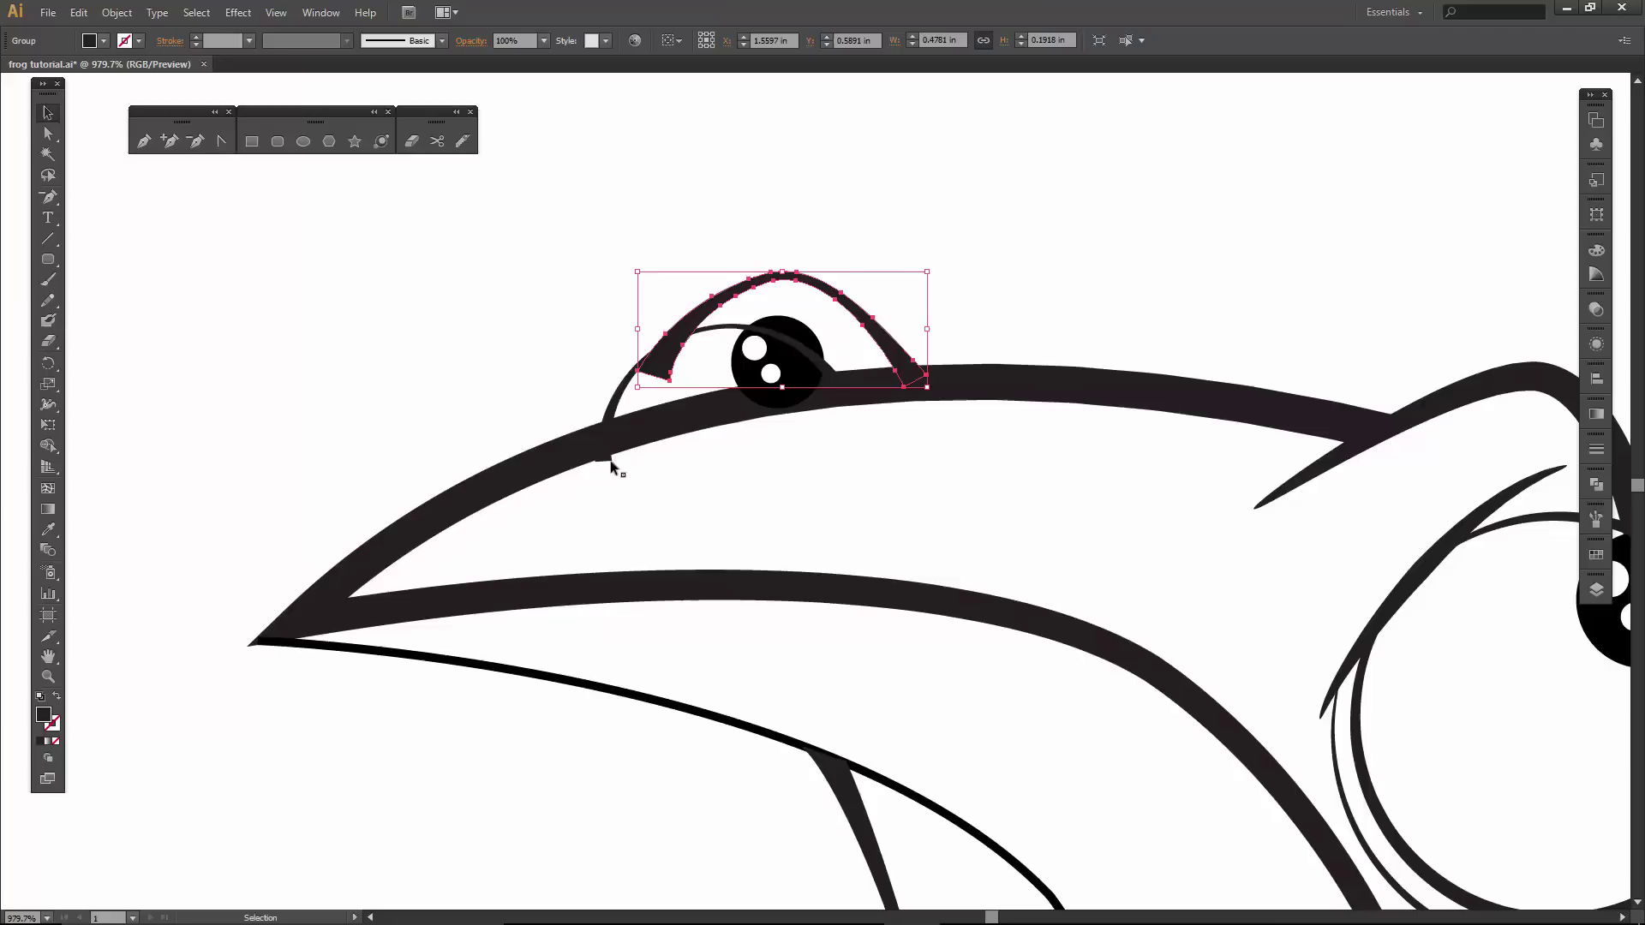
{"action": "left_click", "coordinate": [604, 461]}
{"action": "key", "text": "shift+e"}
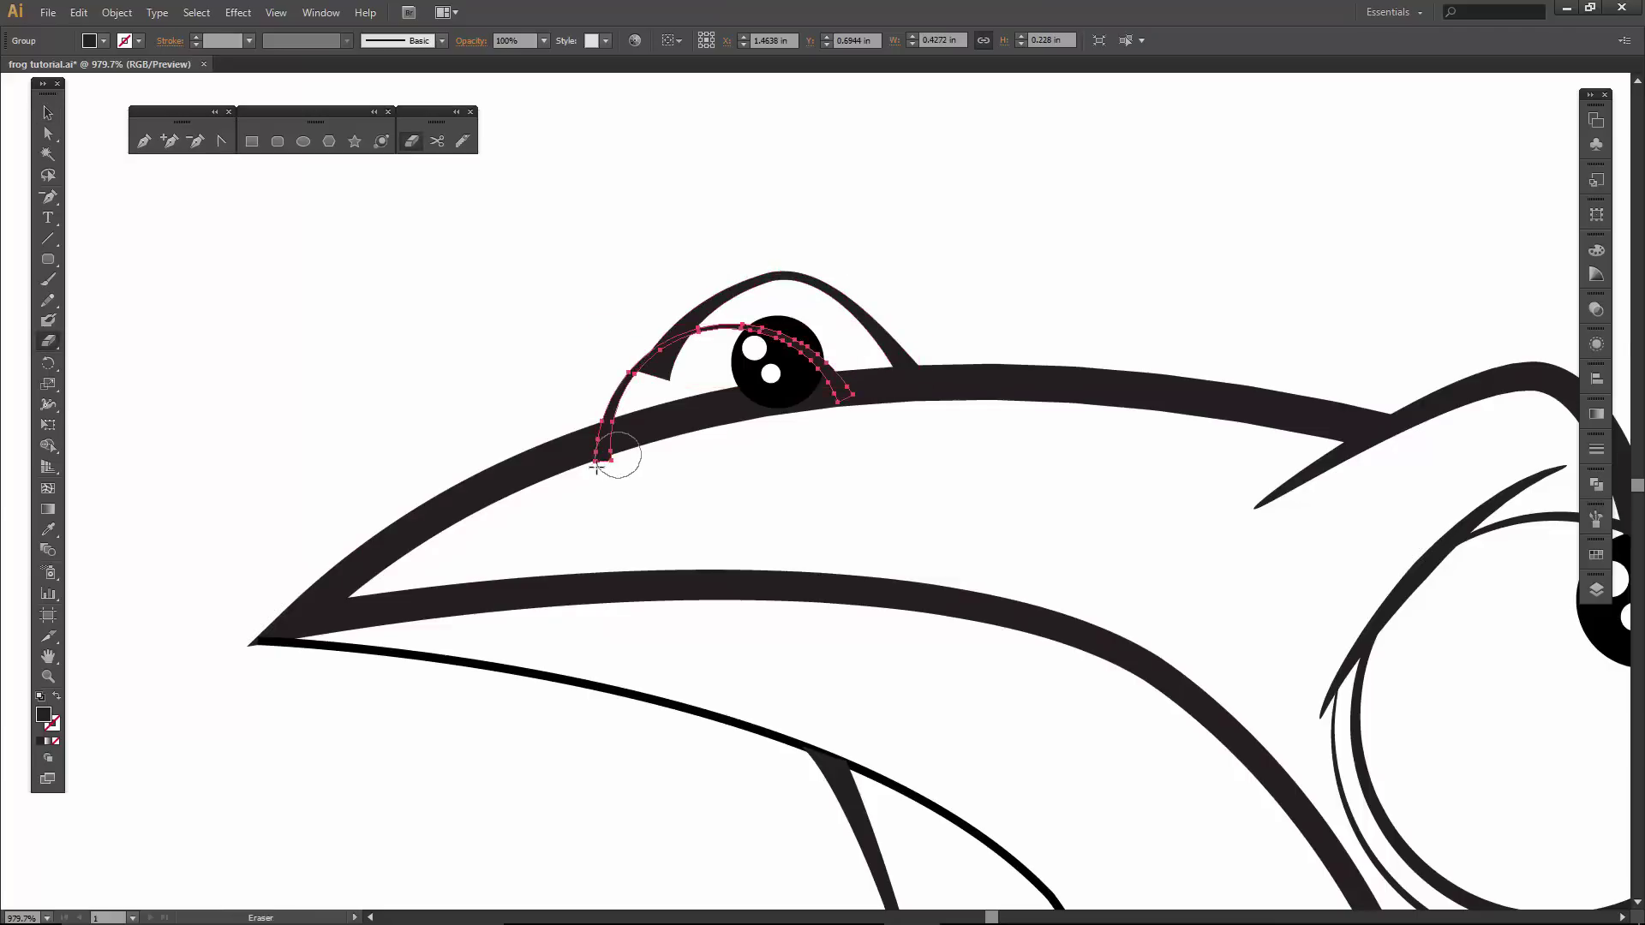
{"action": "left_click_drag", "start_coordinate": [616, 448], "coordinate": [604, 465]}
Zoom in tightly on the small eye and select its pupil for erasing.
{"action": "key", "text": "z"}
{"action": "left_click_drag", "start_coordinate": [518, 223], "coordinate": [1023, 596]}
{"action": "left_click_drag", "start_coordinate": [742, 532], "coordinate": [859, 478]}
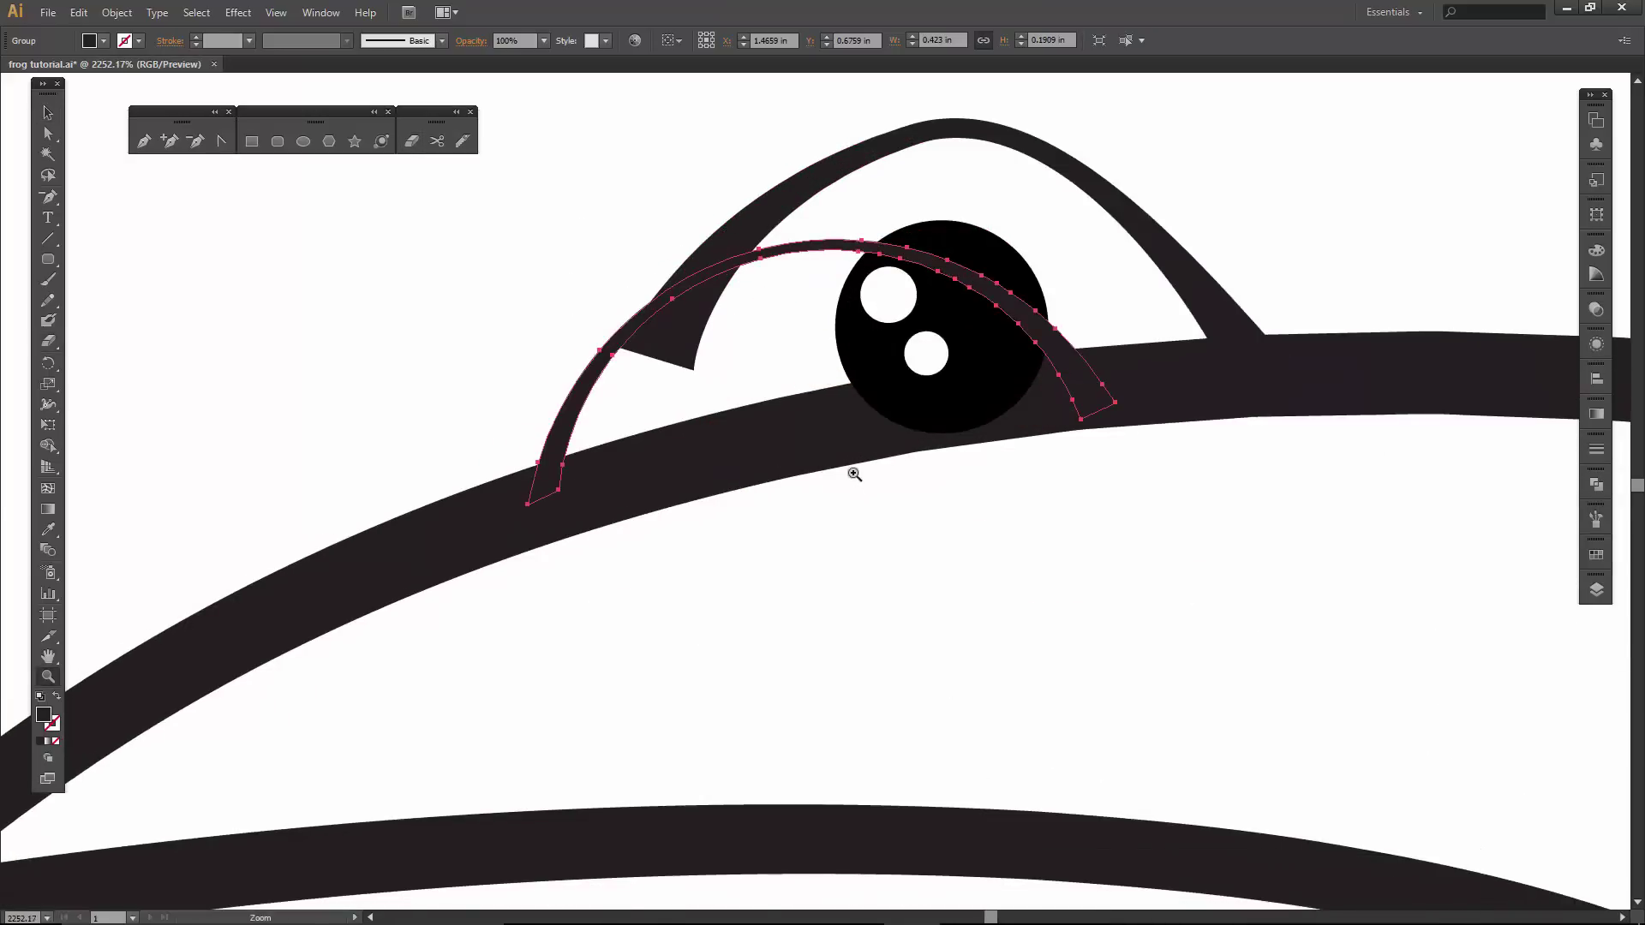
{"action": "key", "text": "b"}
{"action": "key", "text": "v"}
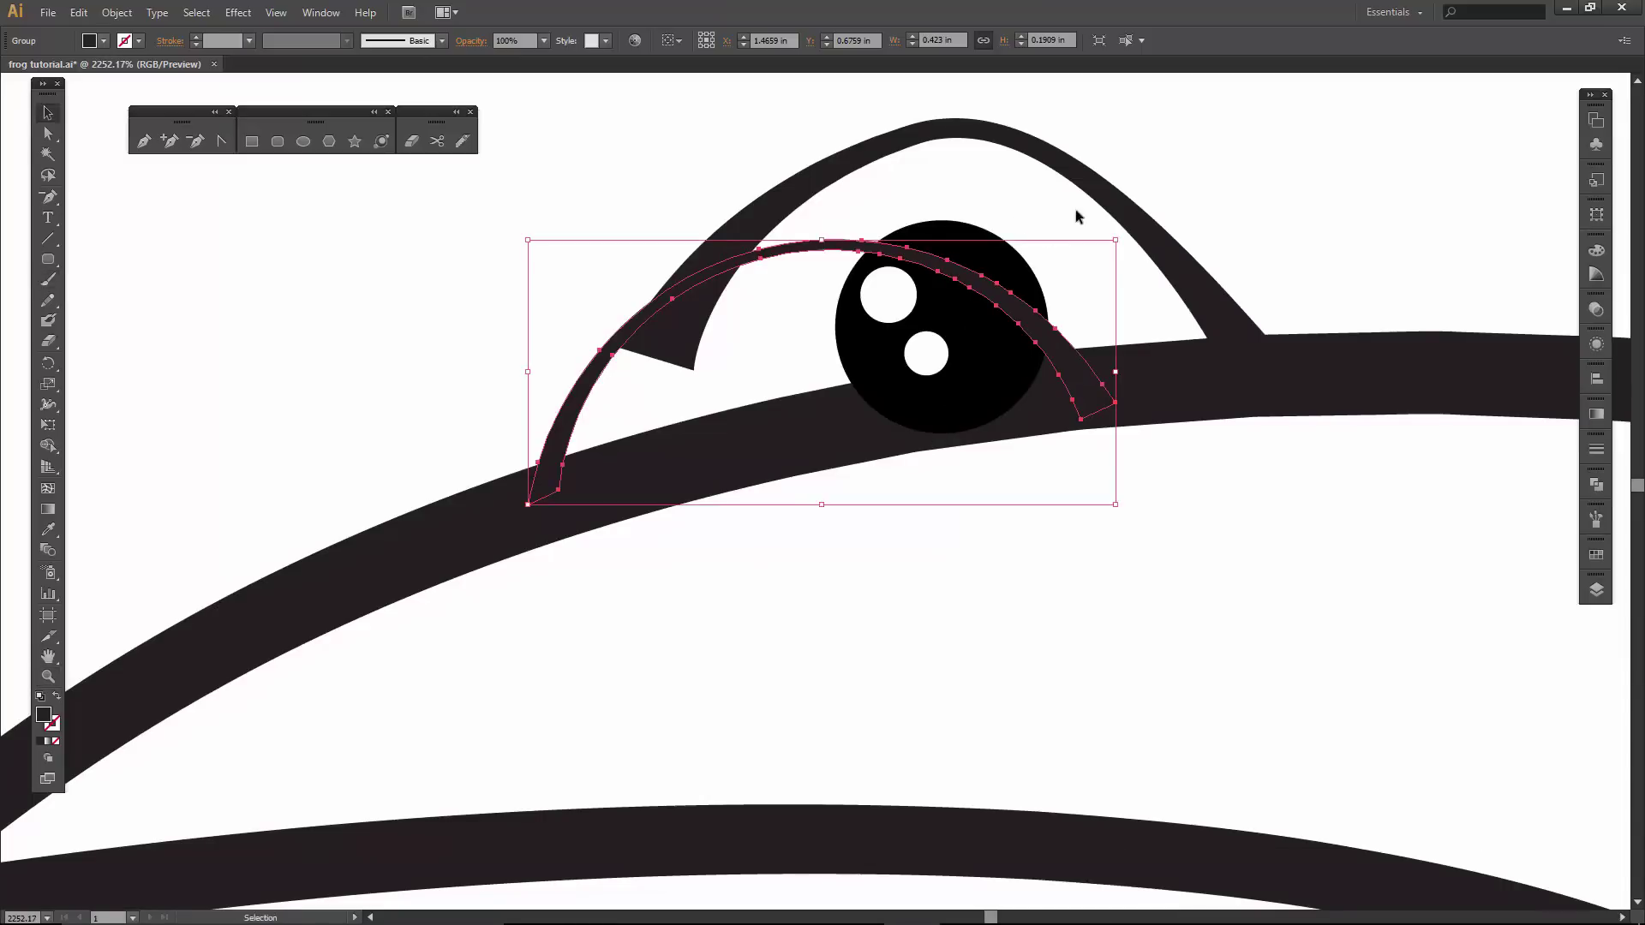
{"action": "left_click", "coordinate": [1002, 255]}
{"action": "key", "text": "shift+e"}
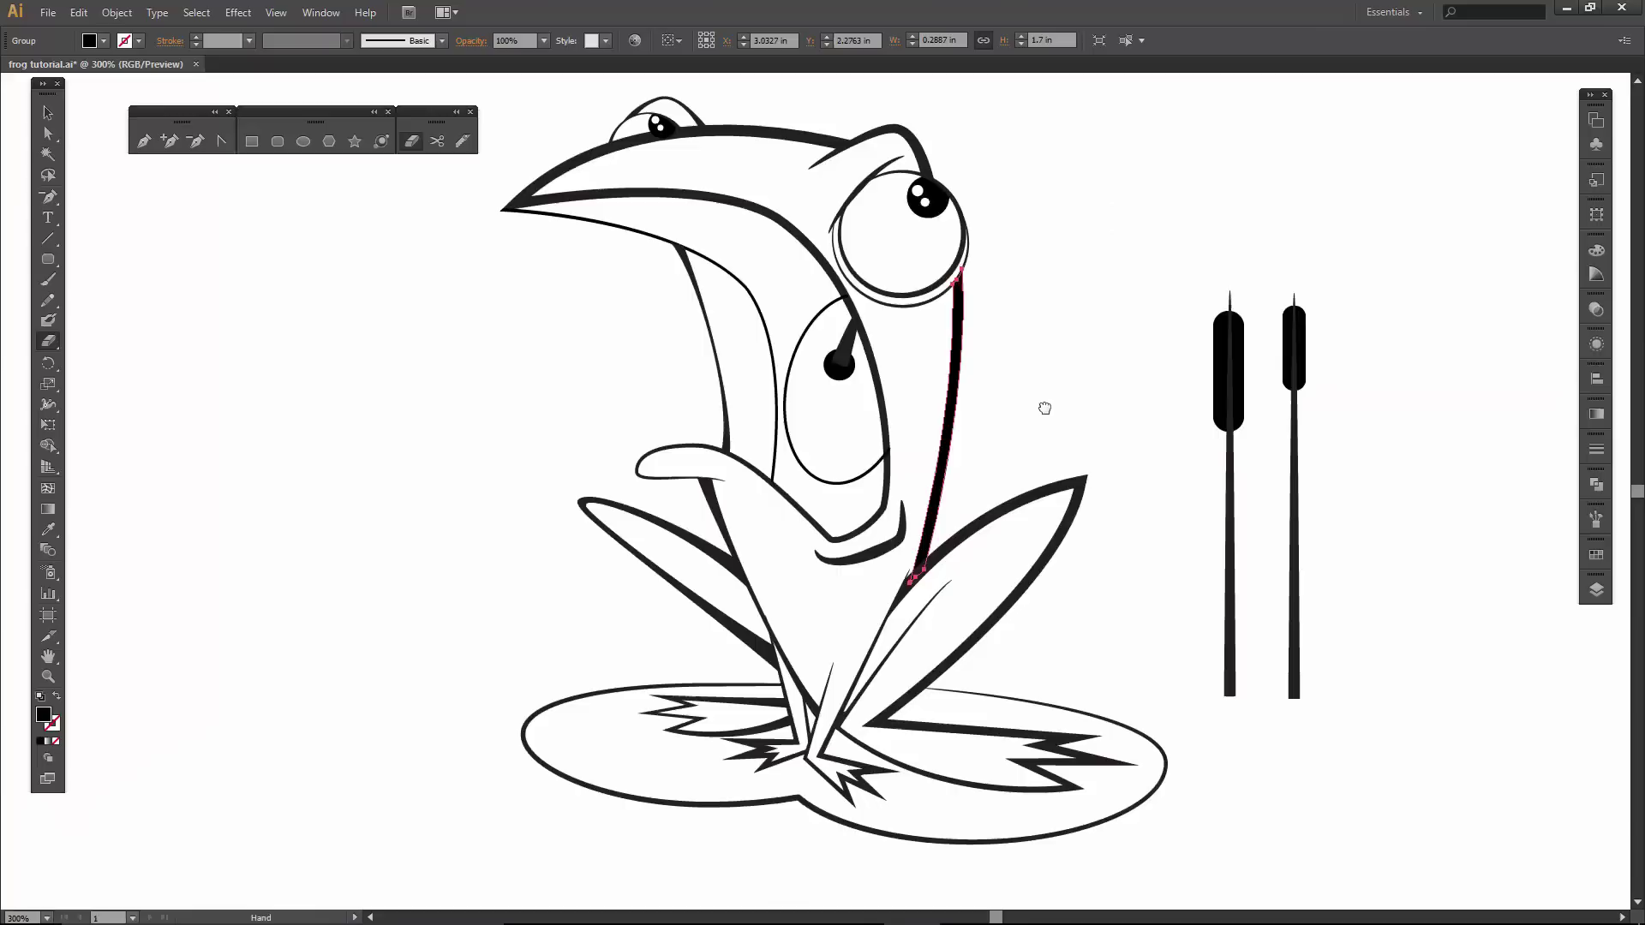
Deselect everything and save the document with File > Save.
{"action": "key", "text": "v"}
{"action": "left_click", "coordinate": [1063, 379]}
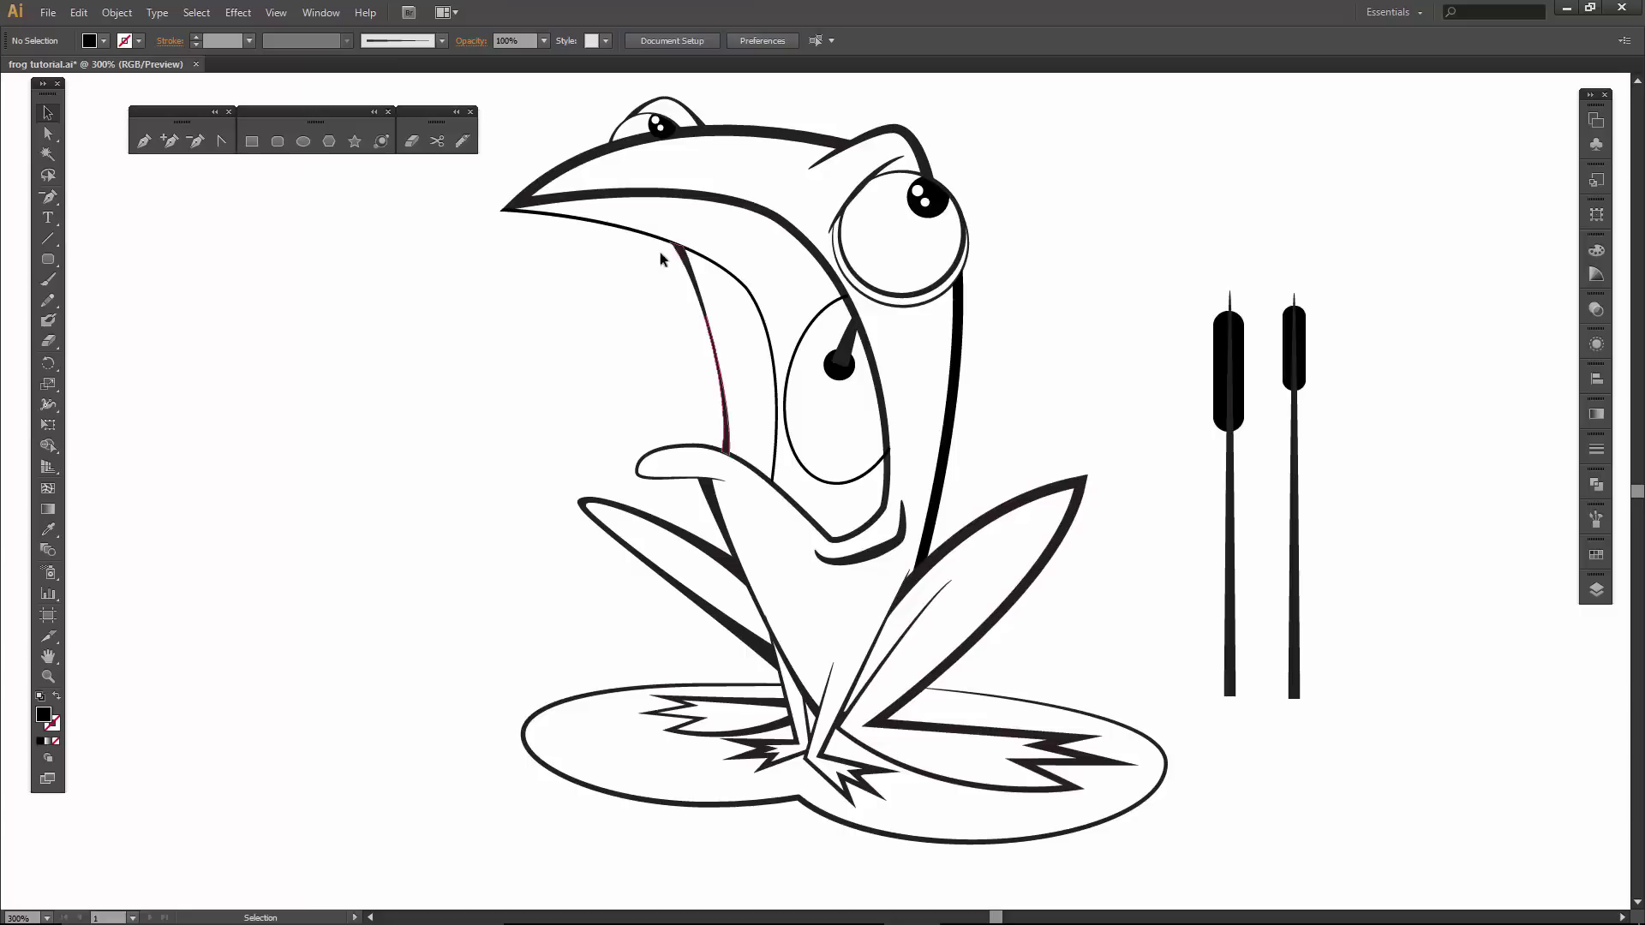
{"action": "left_click", "coordinate": [48, 12]}
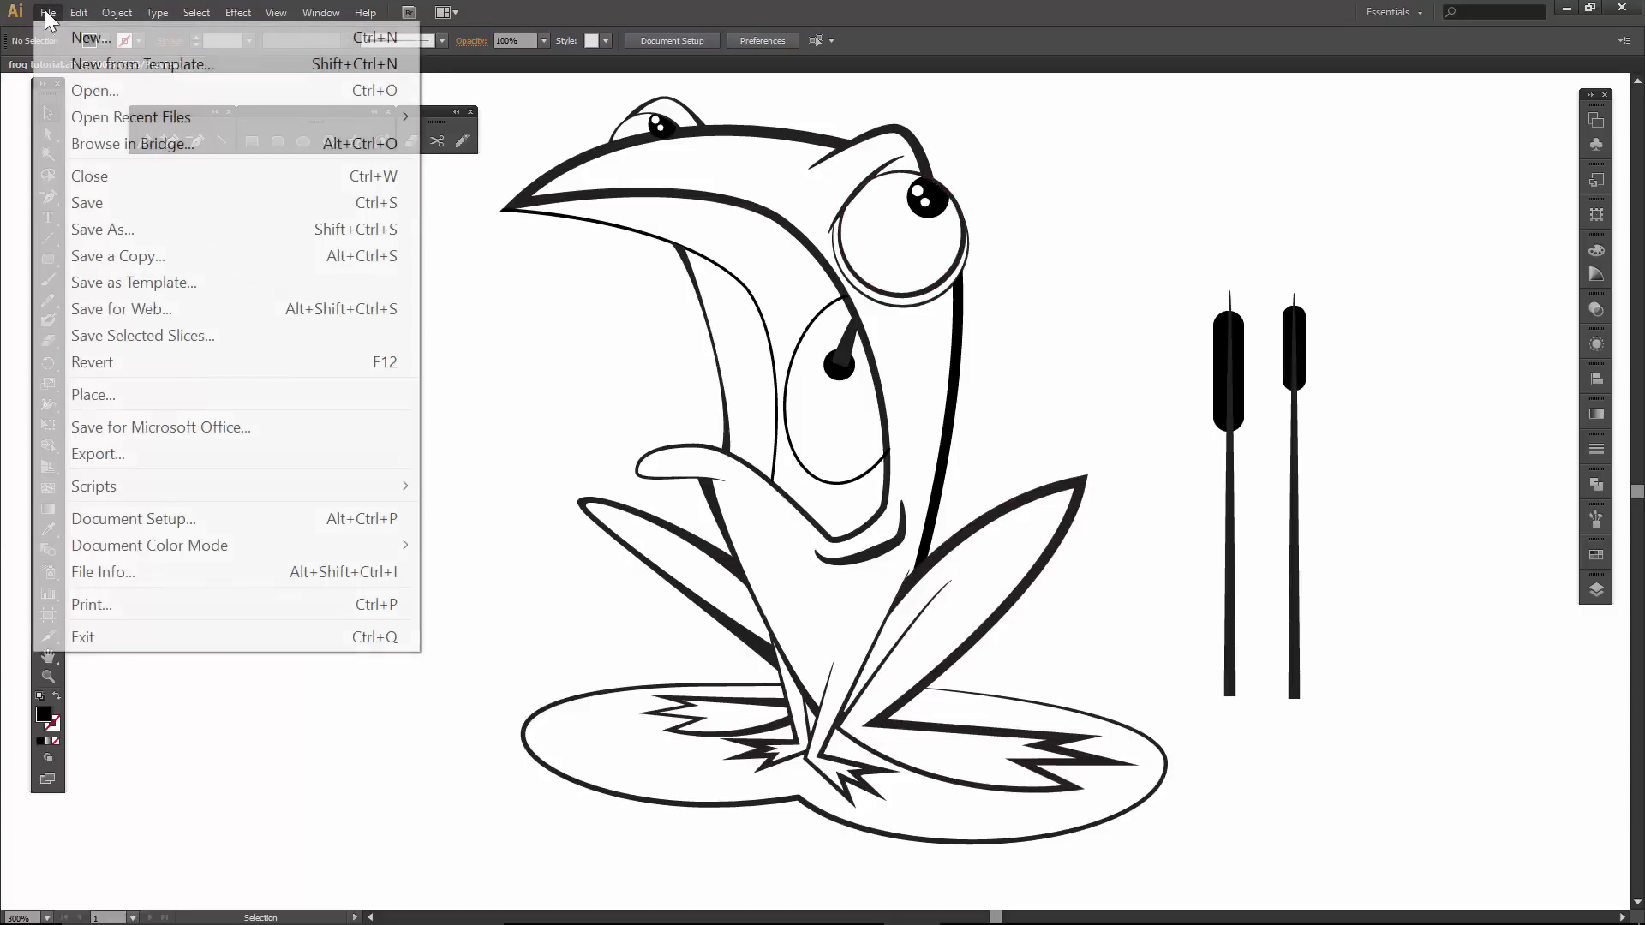
{"action": "left_click", "coordinate": [122, 202]}
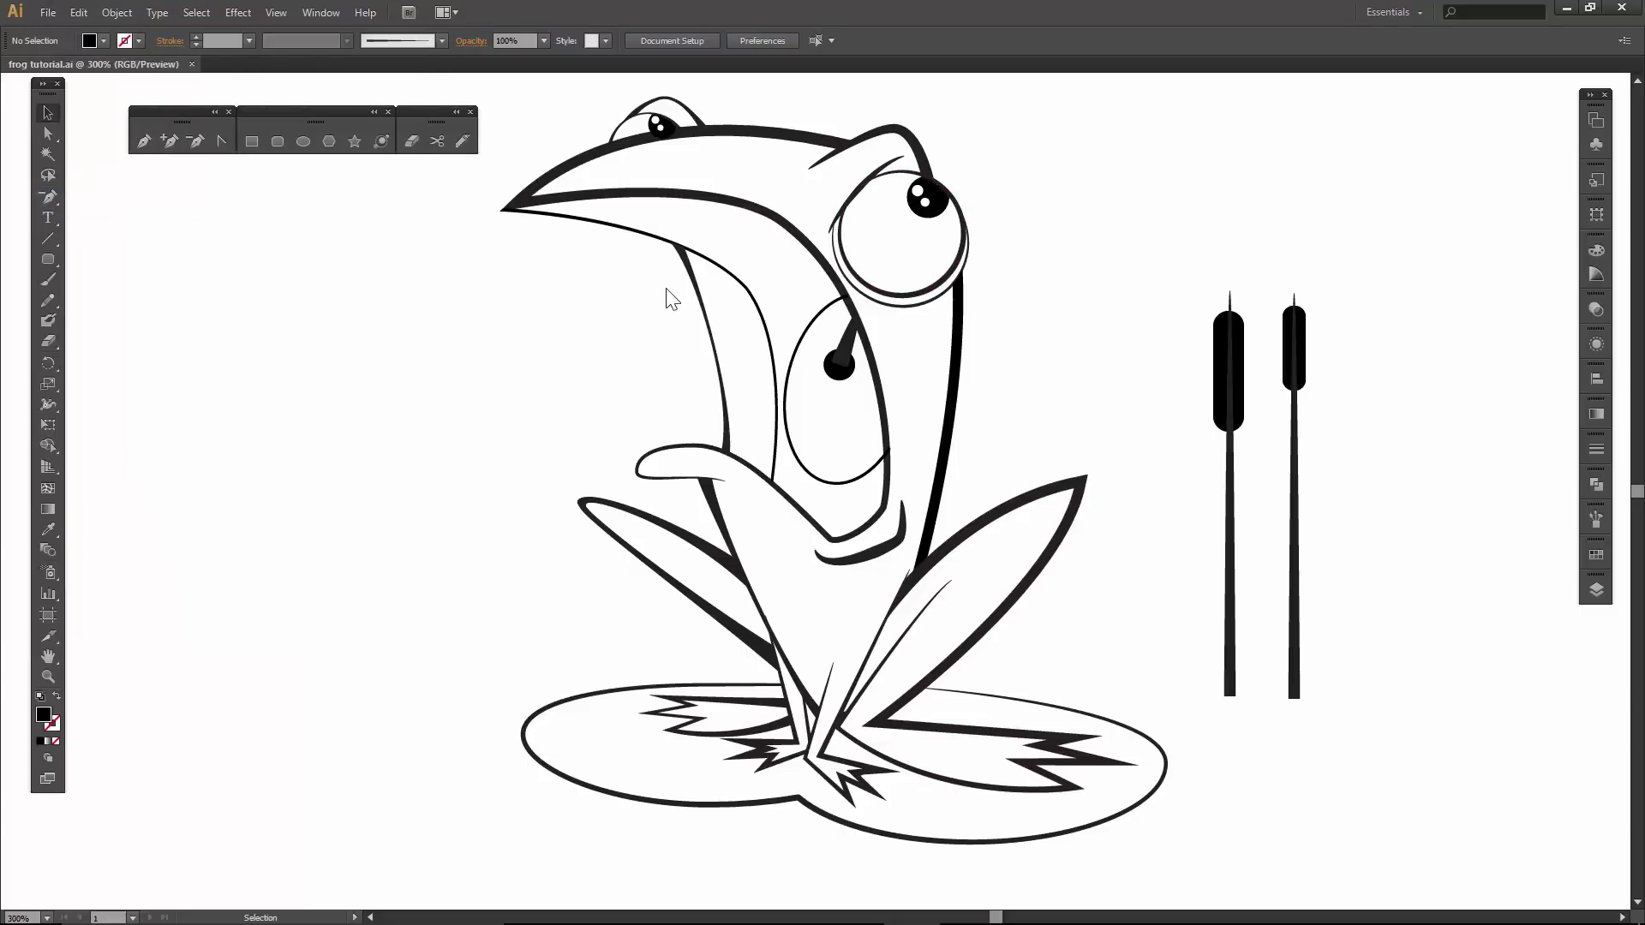
{"action": "key", "text": "space"}
{"action": "left_click_drag", "start_coordinate": [669, 294], "coordinate": [693, 301]}
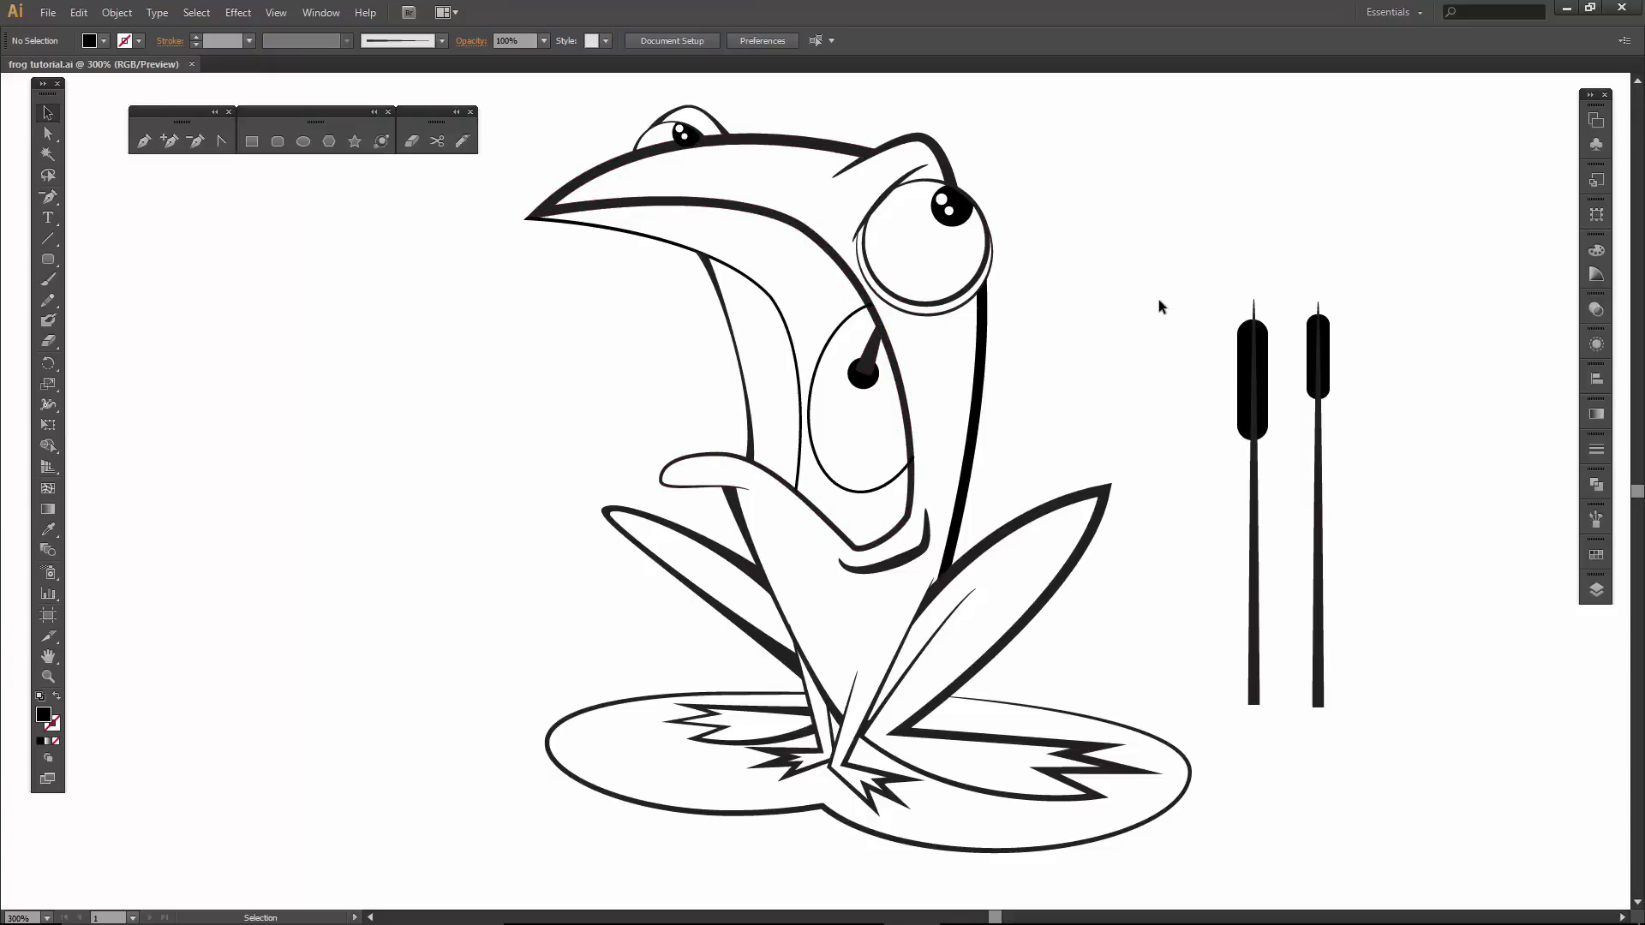
Fill the right leg and leaf group black, after briefly trying green.
{"action": "left_click", "coordinate": [1076, 506]}
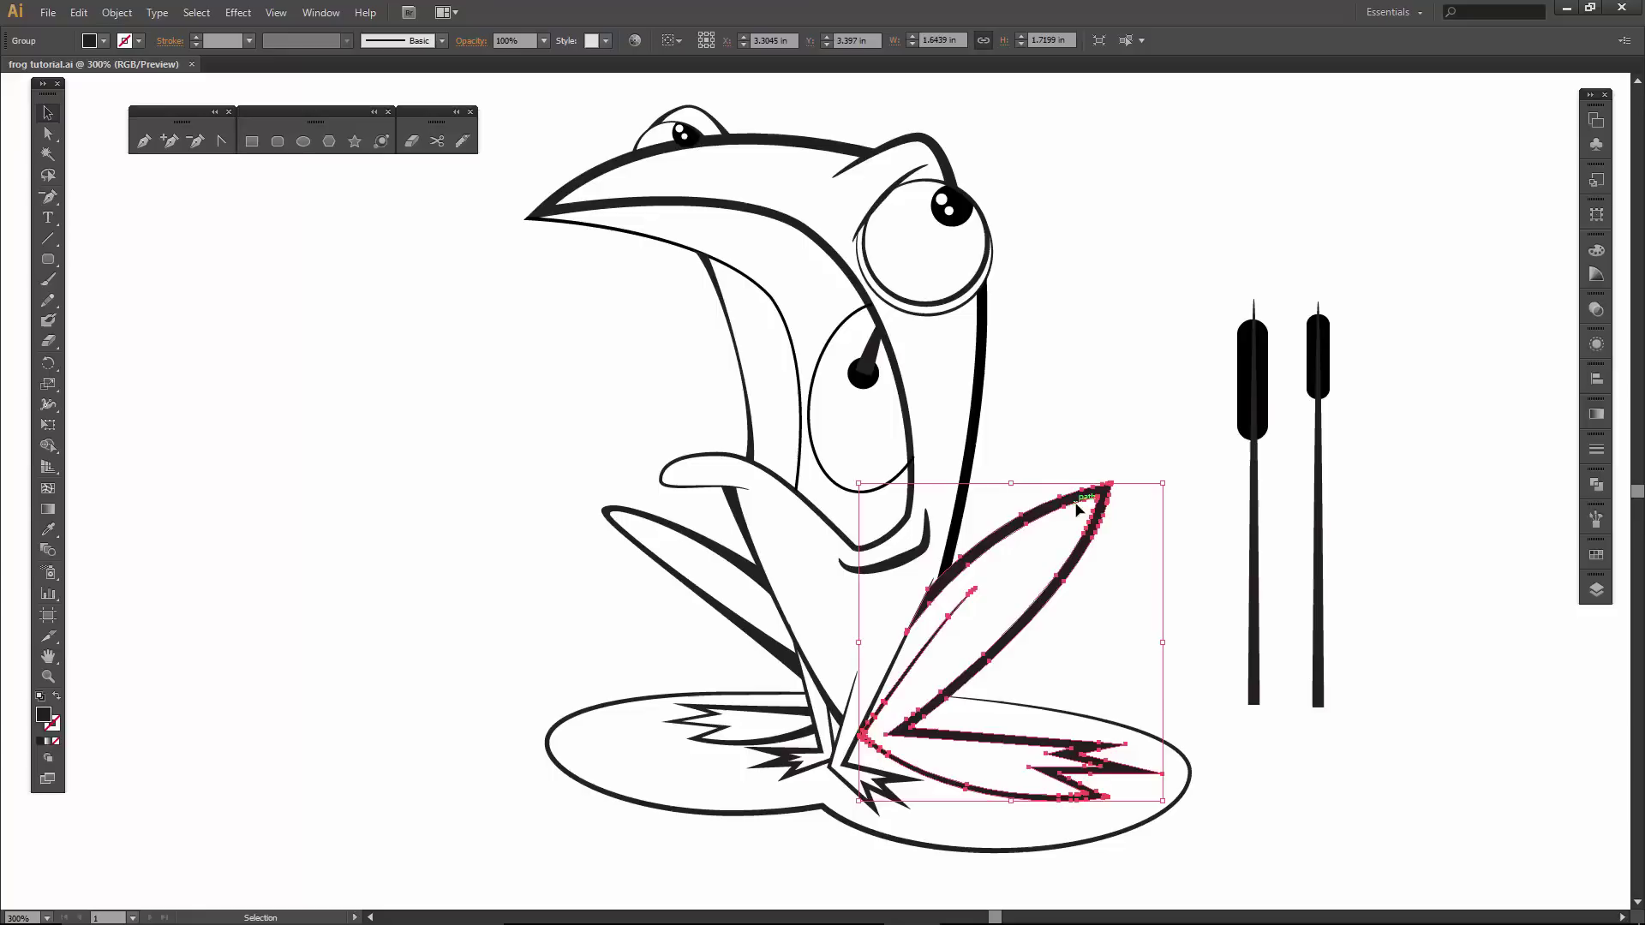
{"action": "left_click", "coordinate": [103, 41]}
{"action": "left_click", "coordinate": [81, 83]}
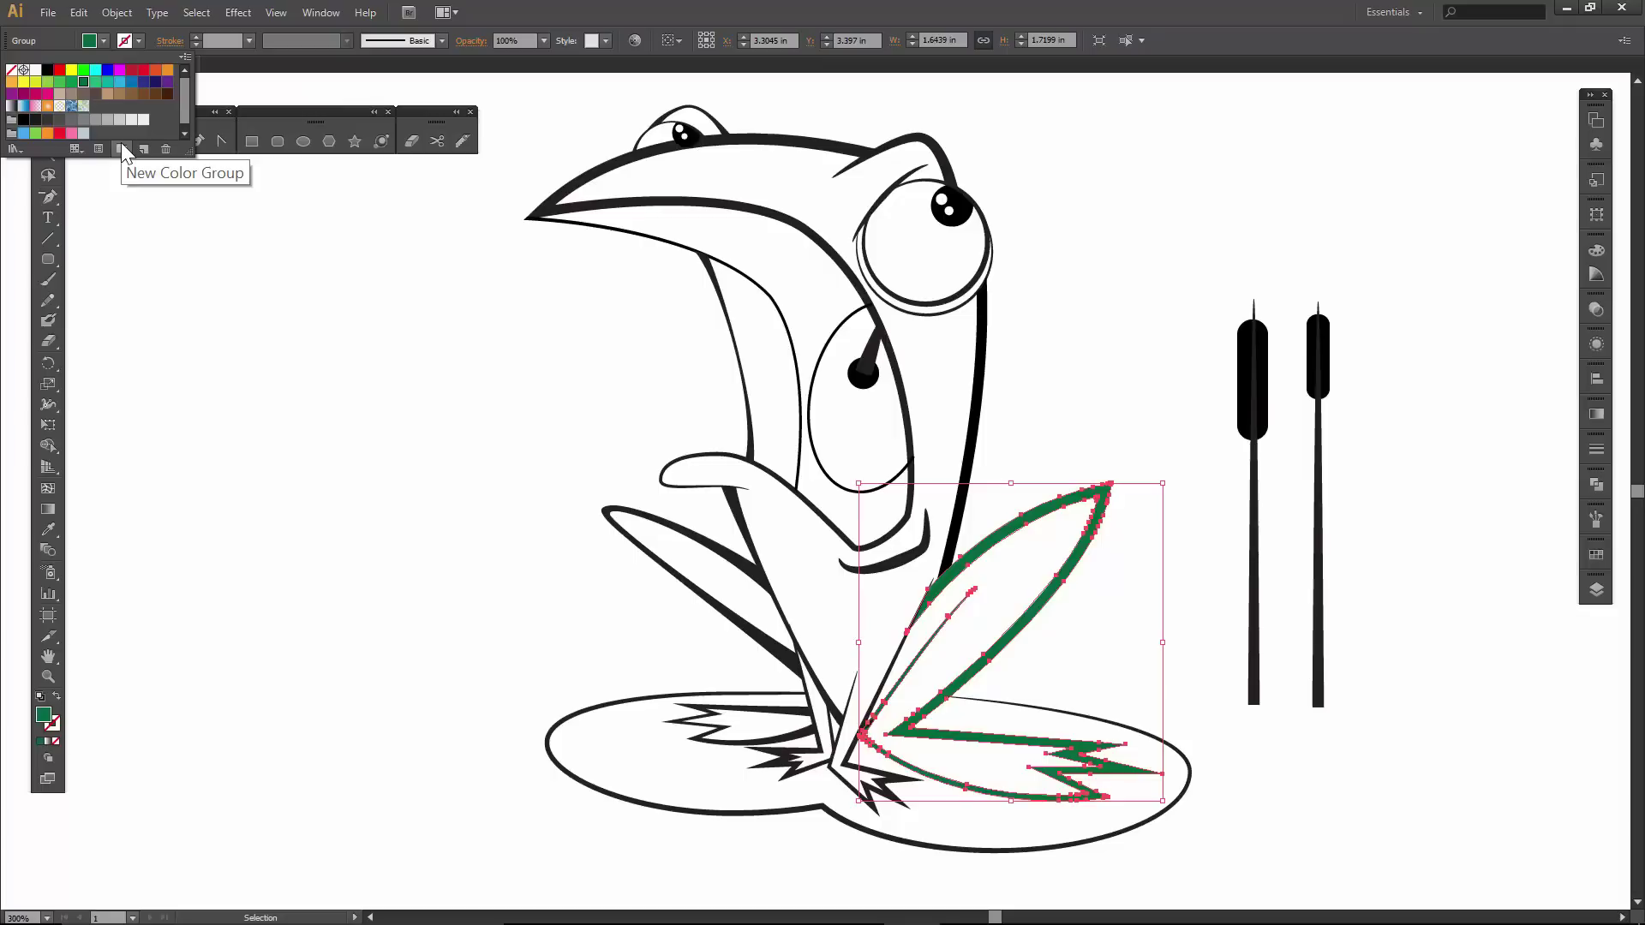
{"action": "left_click", "coordinate": [47, 69]}
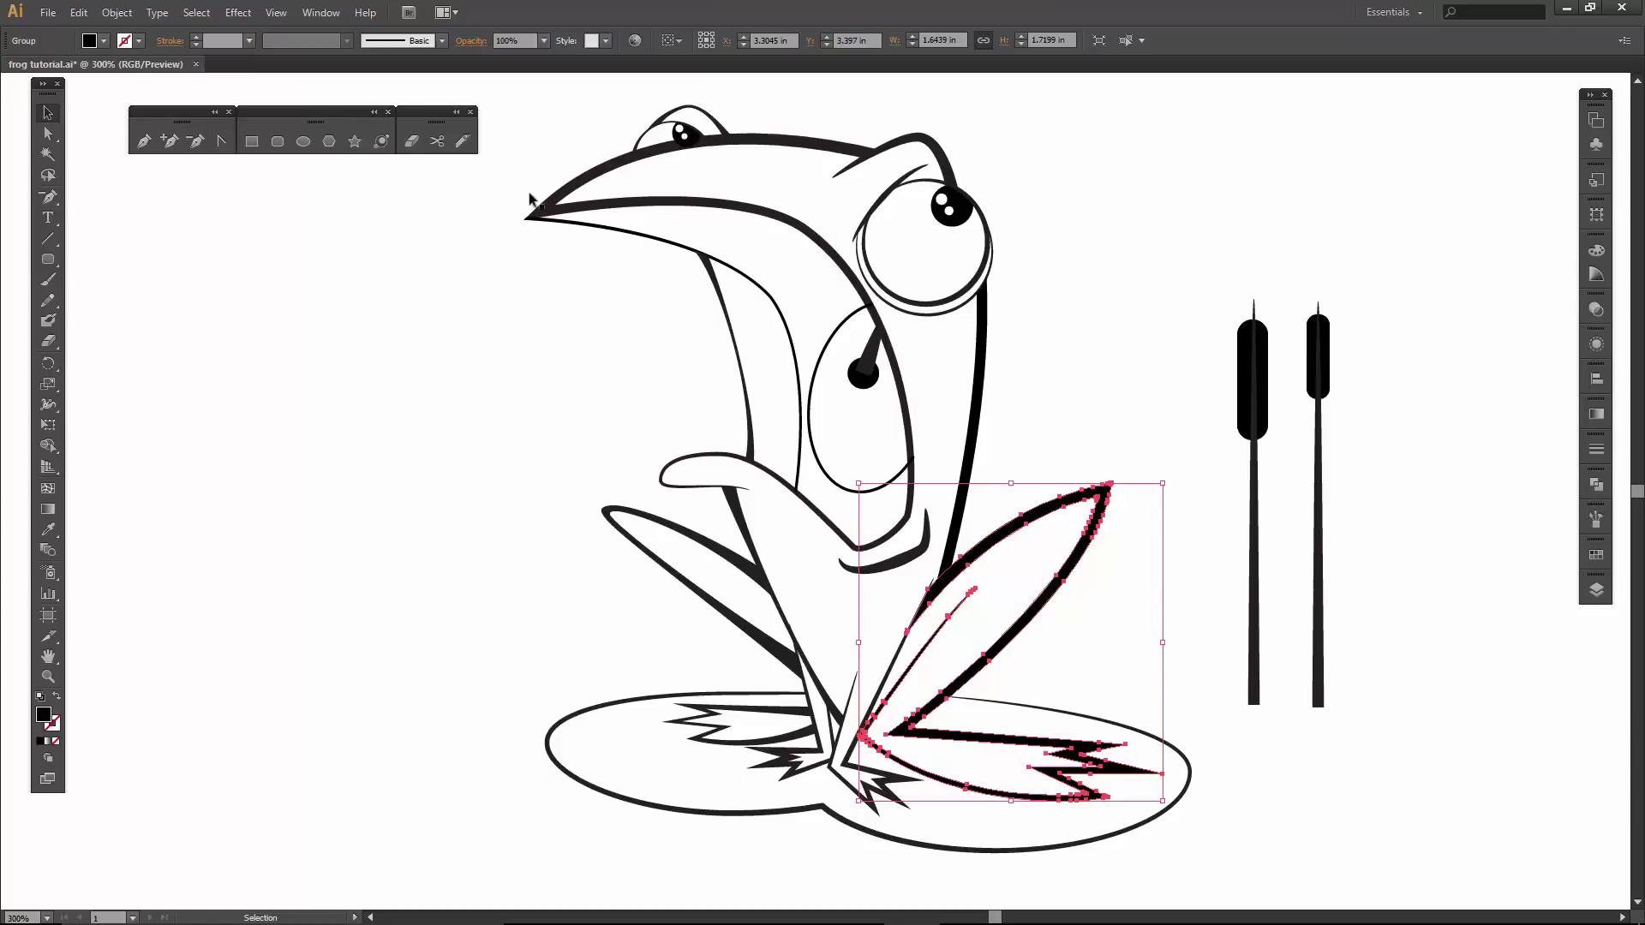
Magic Wand select all similar line paths, set their fill to Black, and deselect.
{"action": "left_click", "coordinate": [48, 154]}
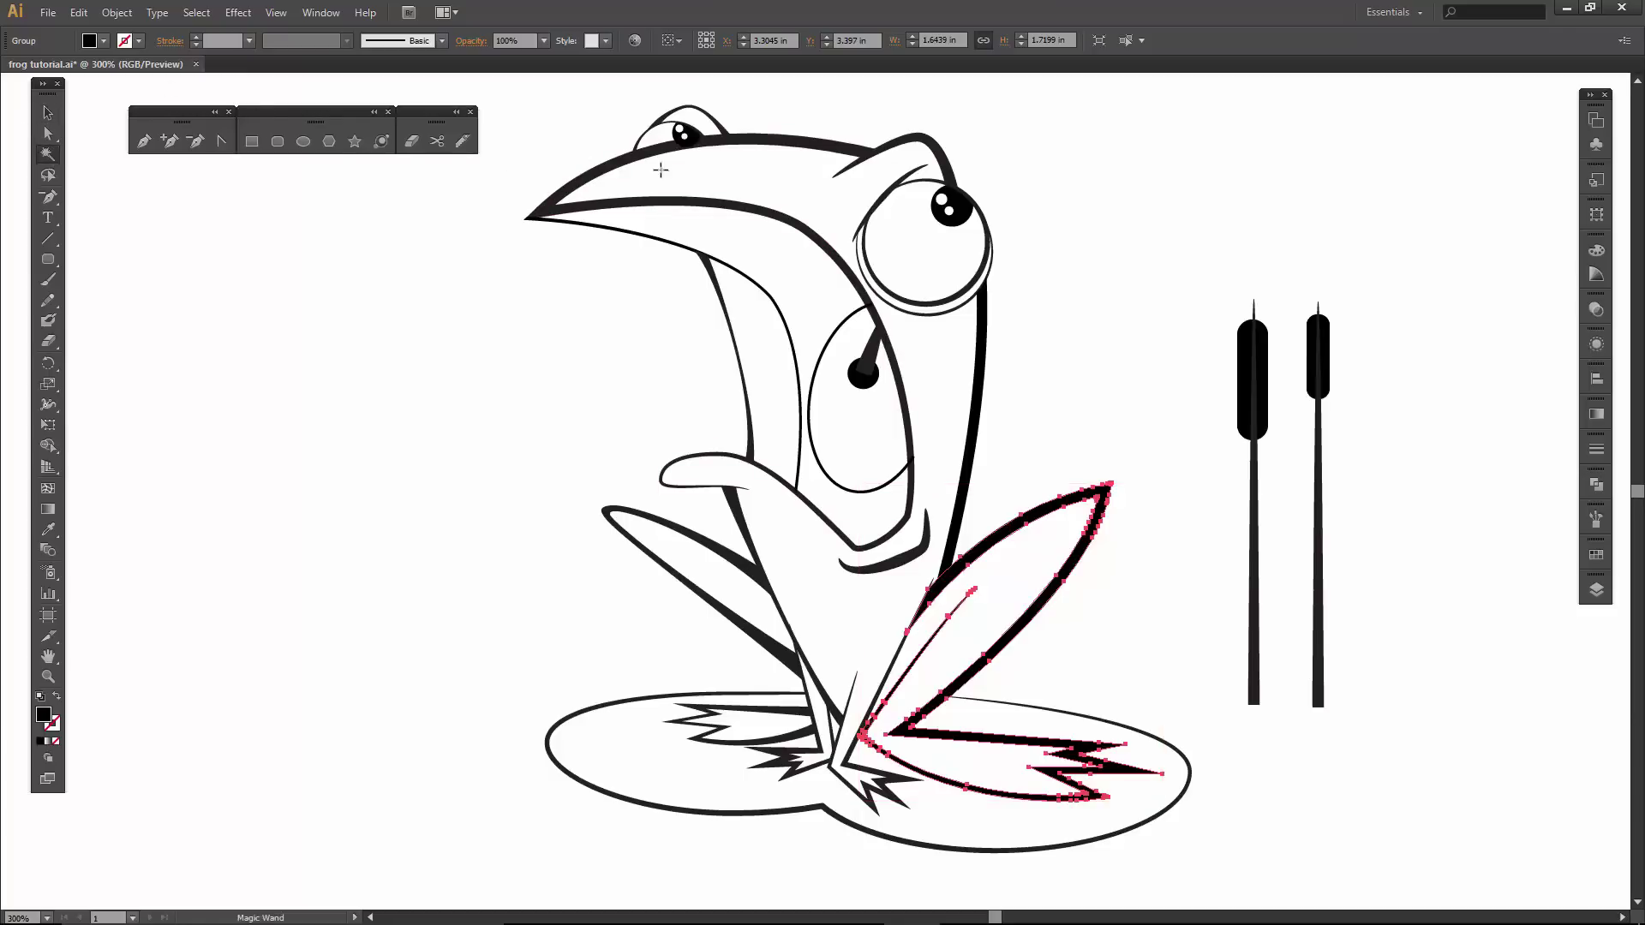
{"action": "left_click", "coordinate": [760, 138]}
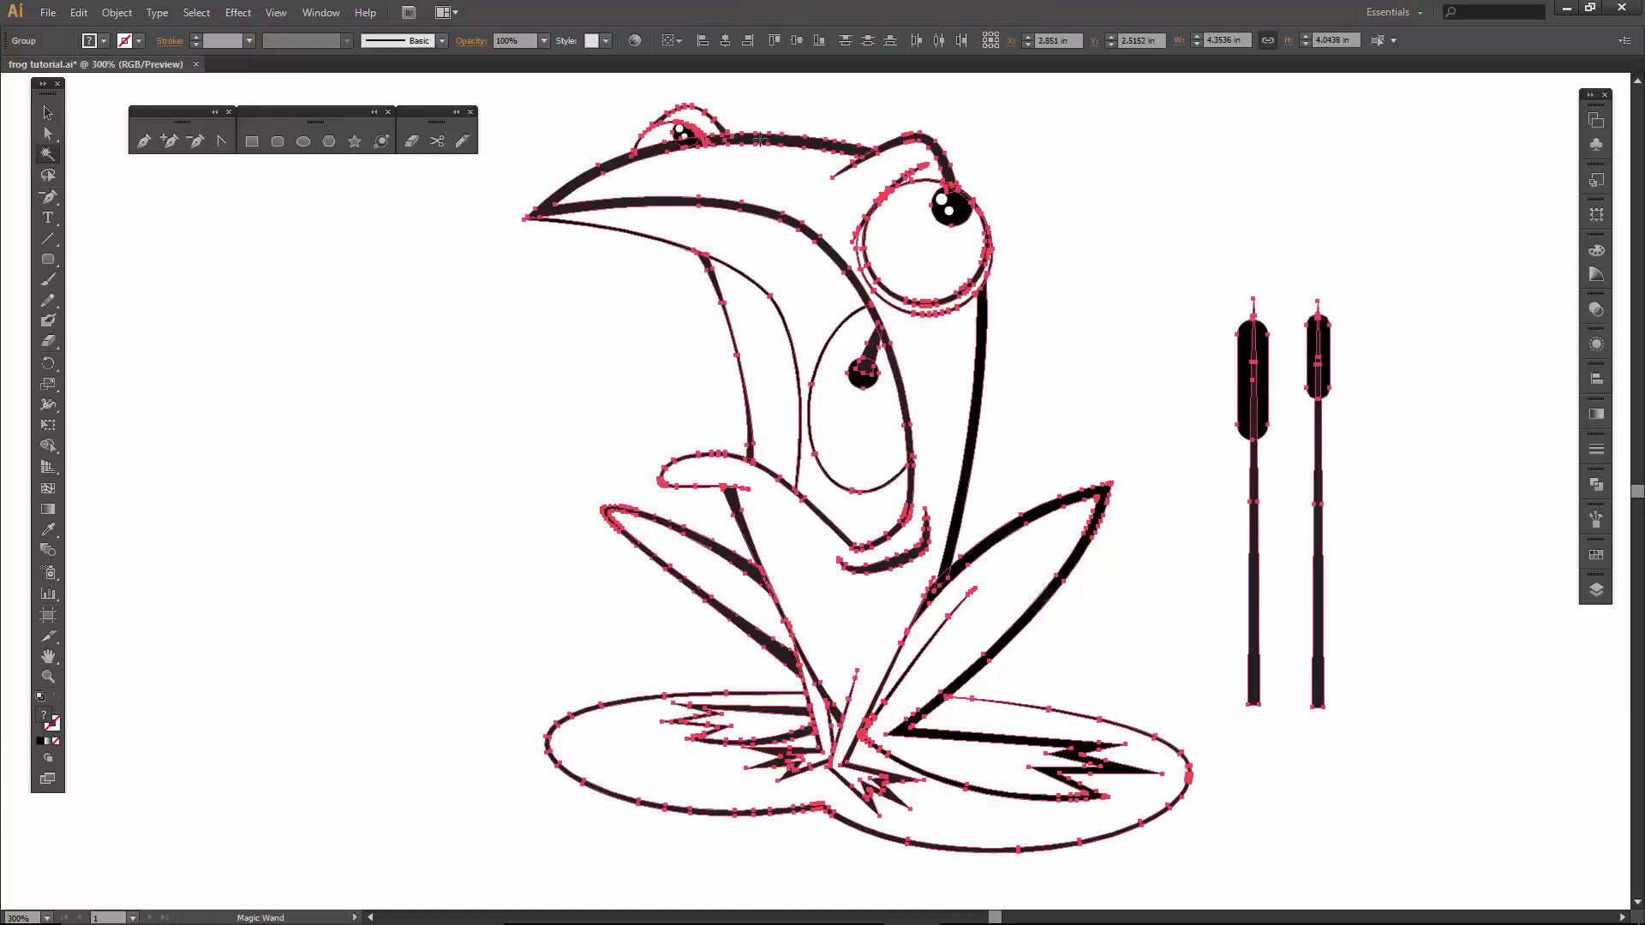
{"action": "left_click", "coordinate": [90, 41]}
{"action": "left_click", "coordinate": [47, 71]}
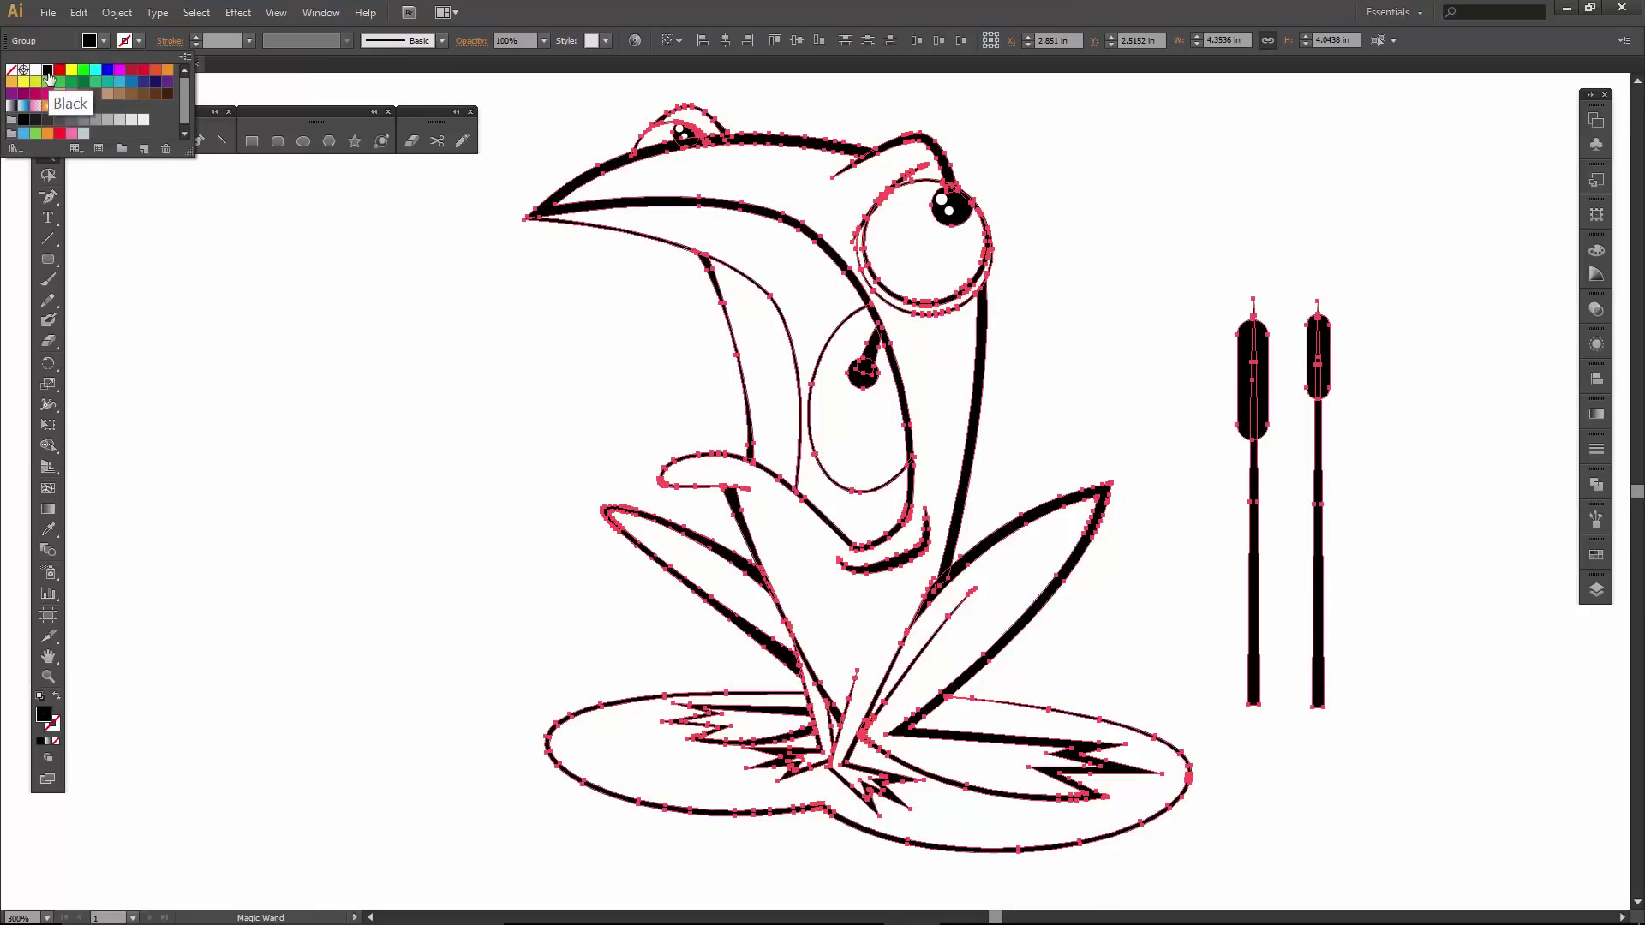
{"action": "key", "text": "v"}
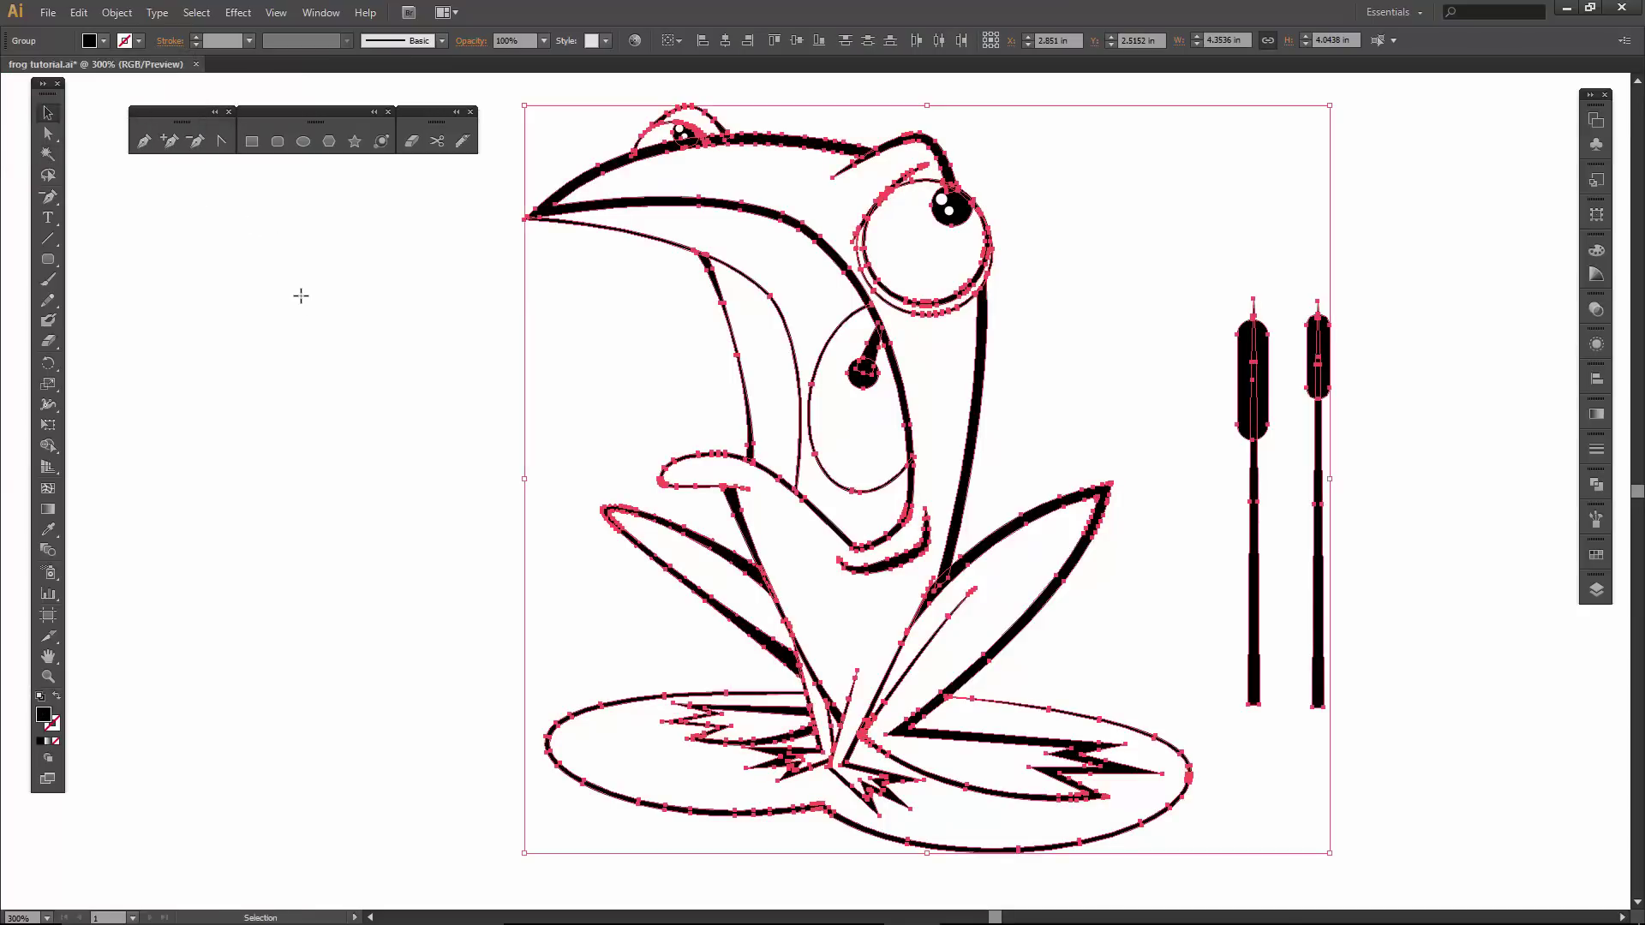
{"action": "left_click", "coordinate": [304, 300]}
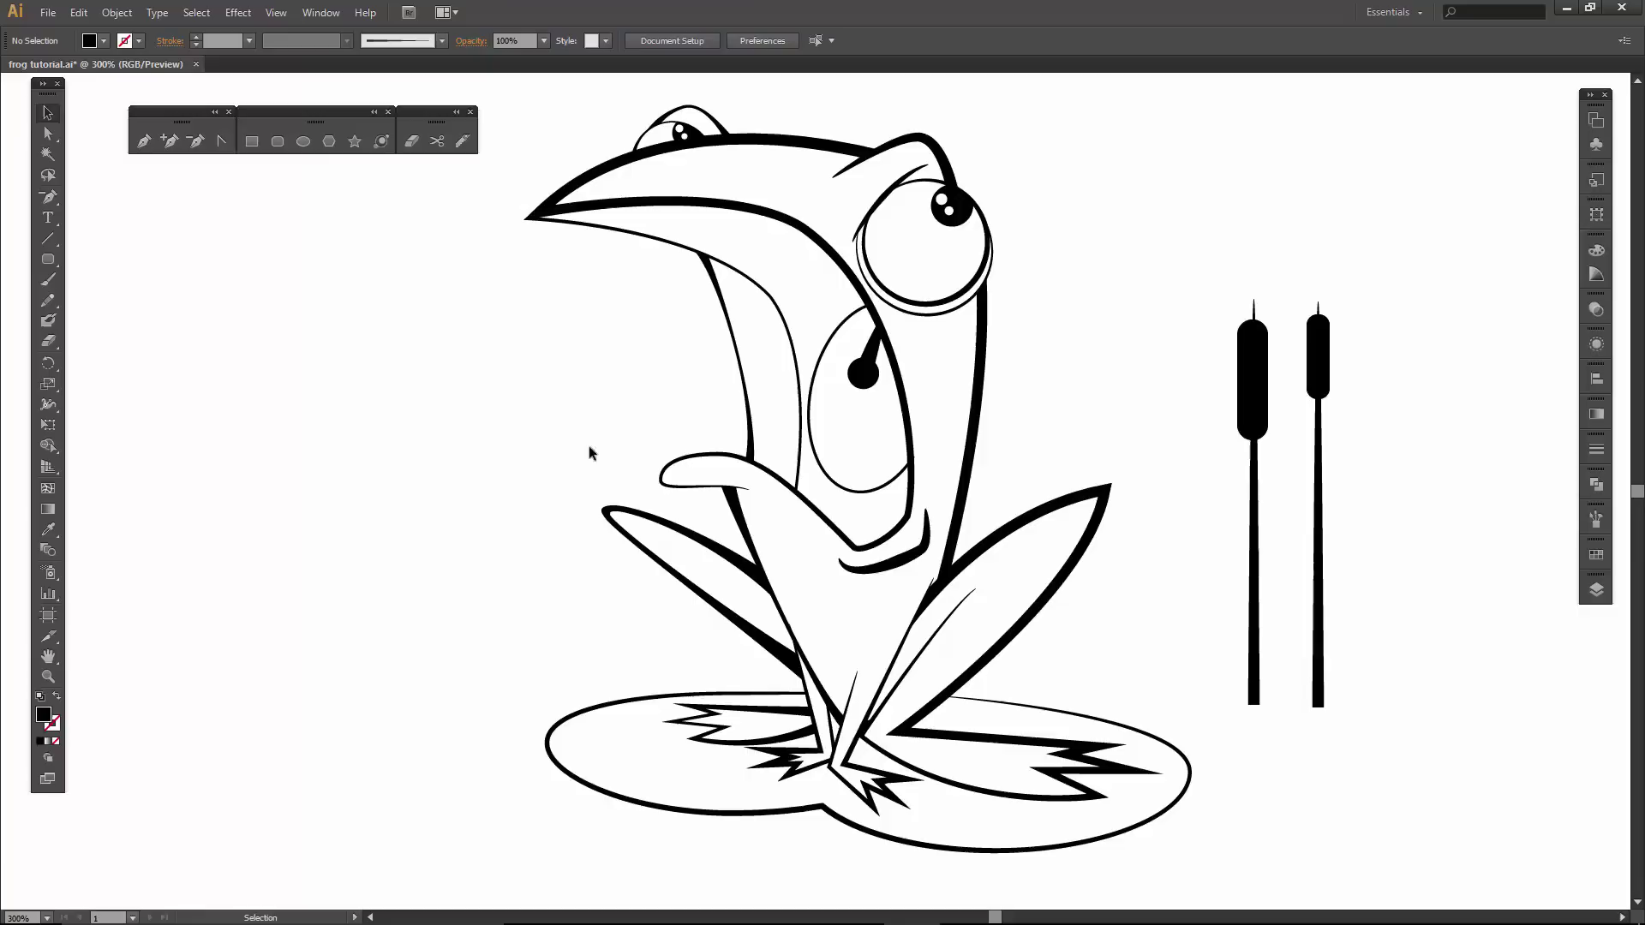
Duplicate 'brushes copy' as 'brushes copy 2', hide and lock the original, and target the new copy.
{"action": "left_click", "coordinate": [1596, 590]}
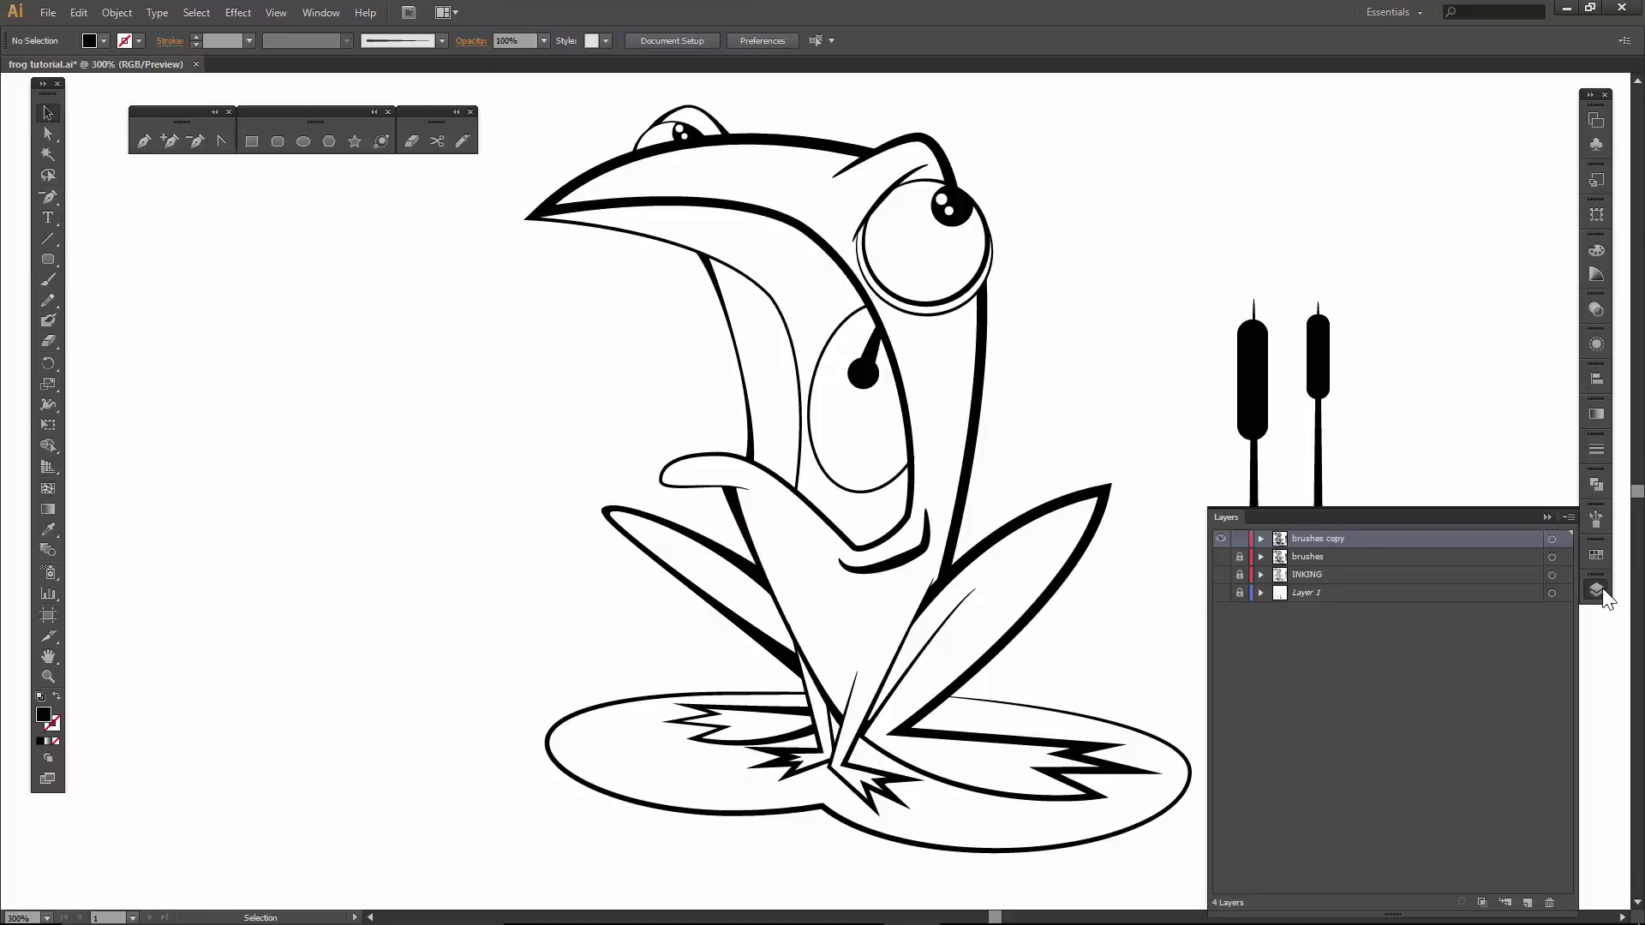
{"action": "left_click", "coordinate": [1566, 518]}
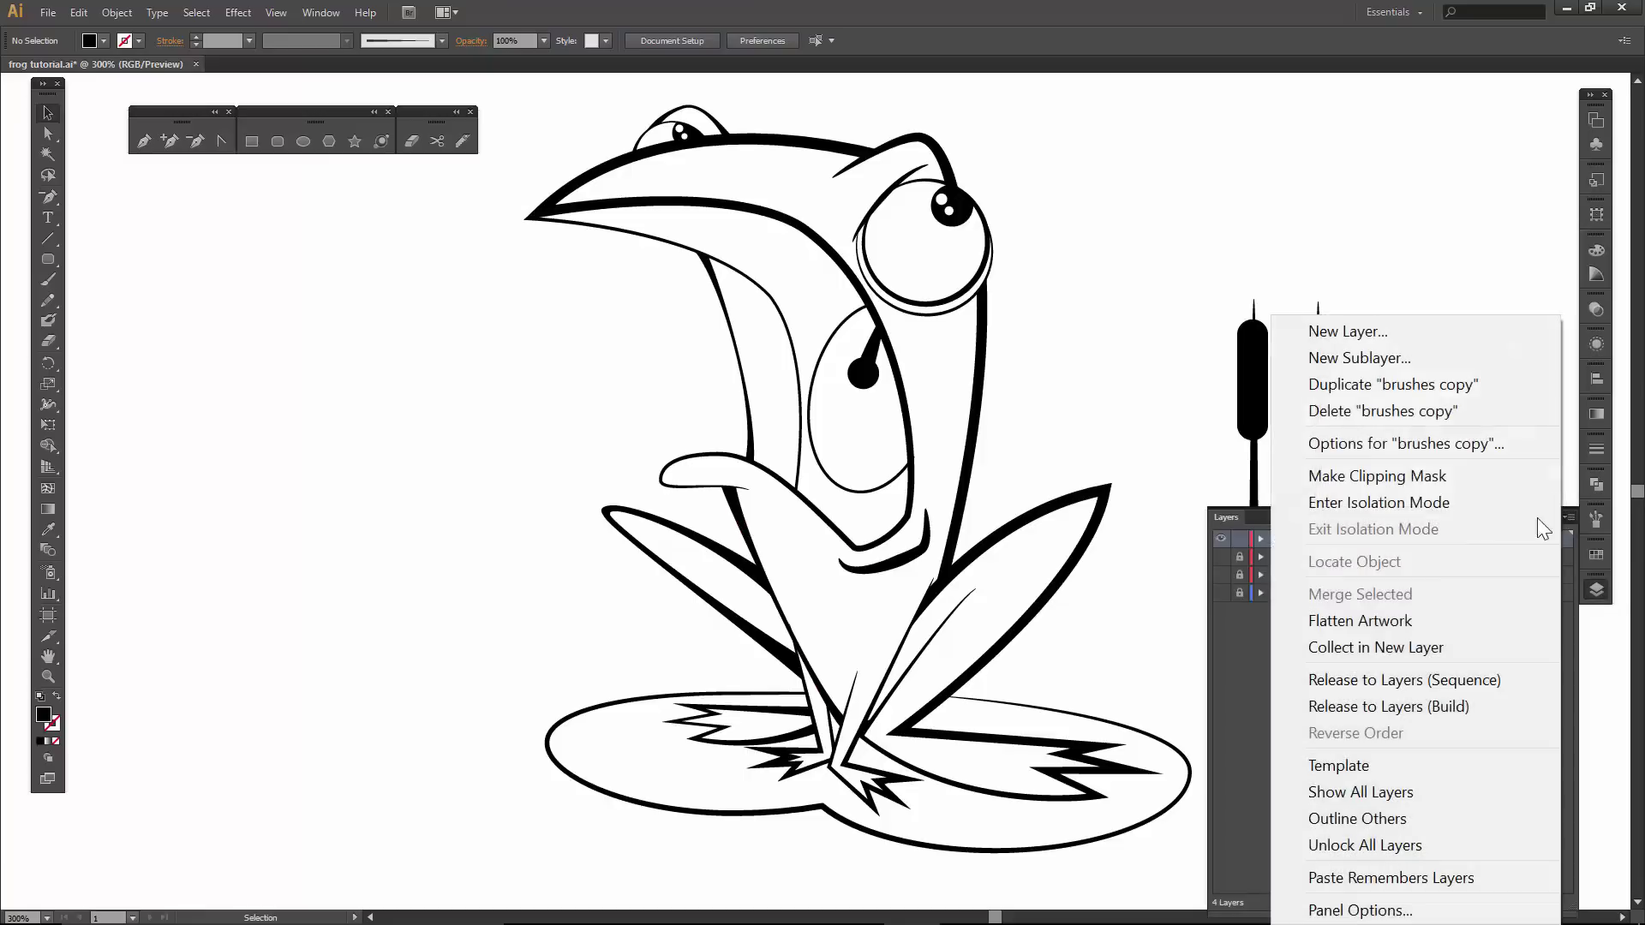
{"action": "left_click", "coordinate": [1371, 384]}
{"action": "left_click", "coordinate": [1240, 557]}
{"action": "left_click", "coordinate": [1221, 556]}
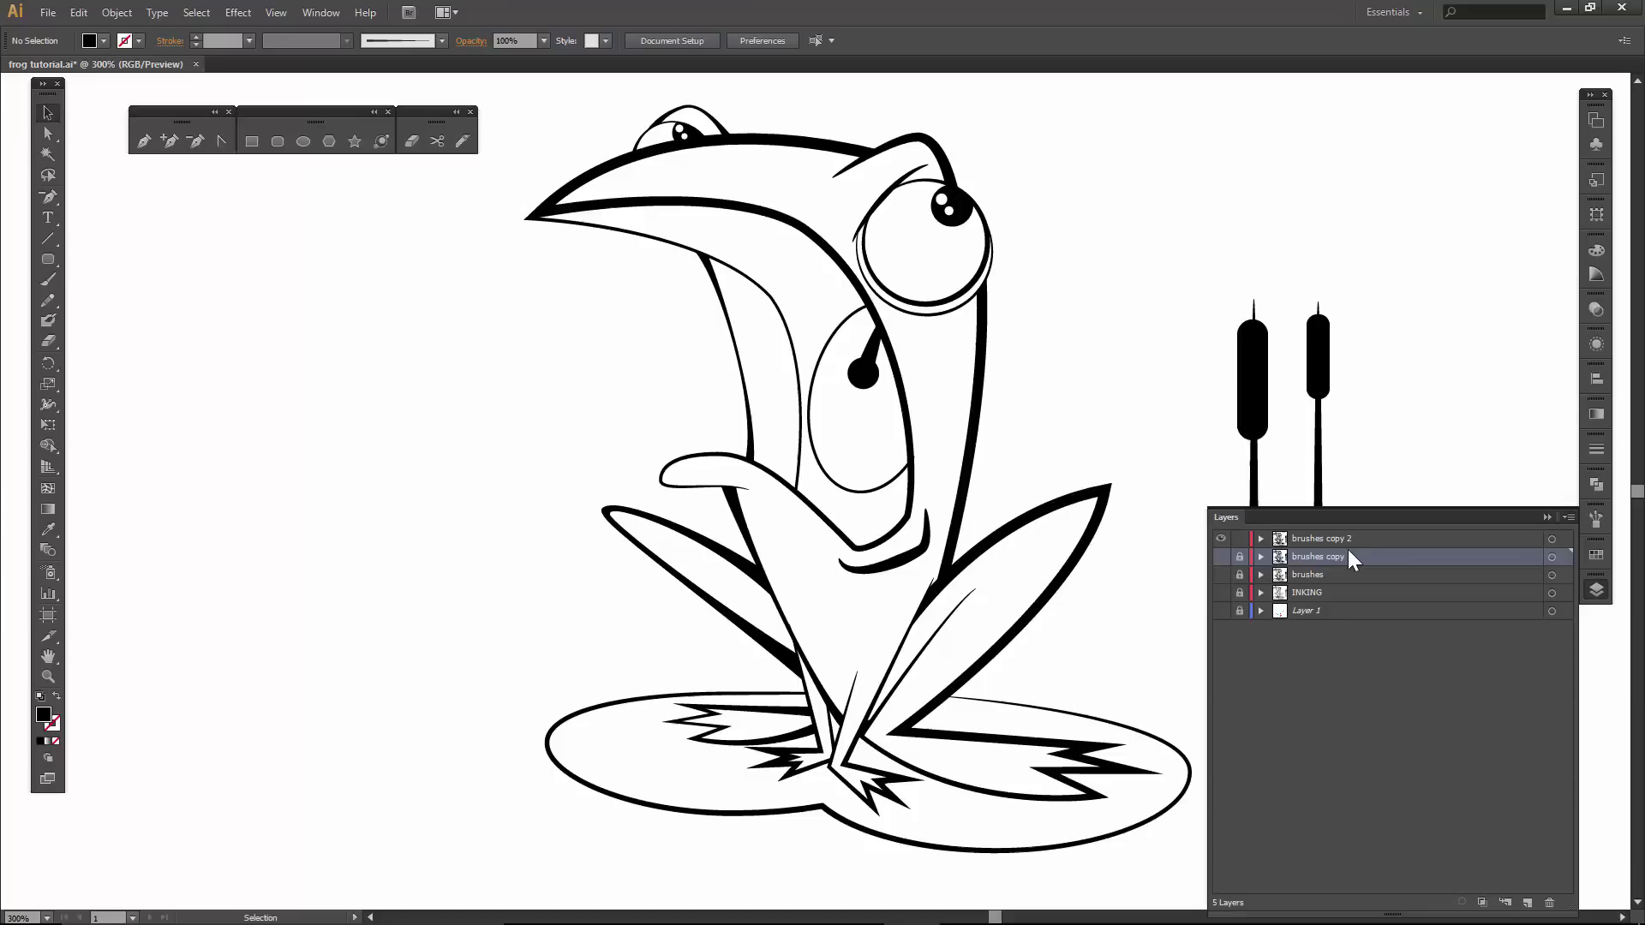
{"action": "left_click", "coordinate": [1552, 539]}
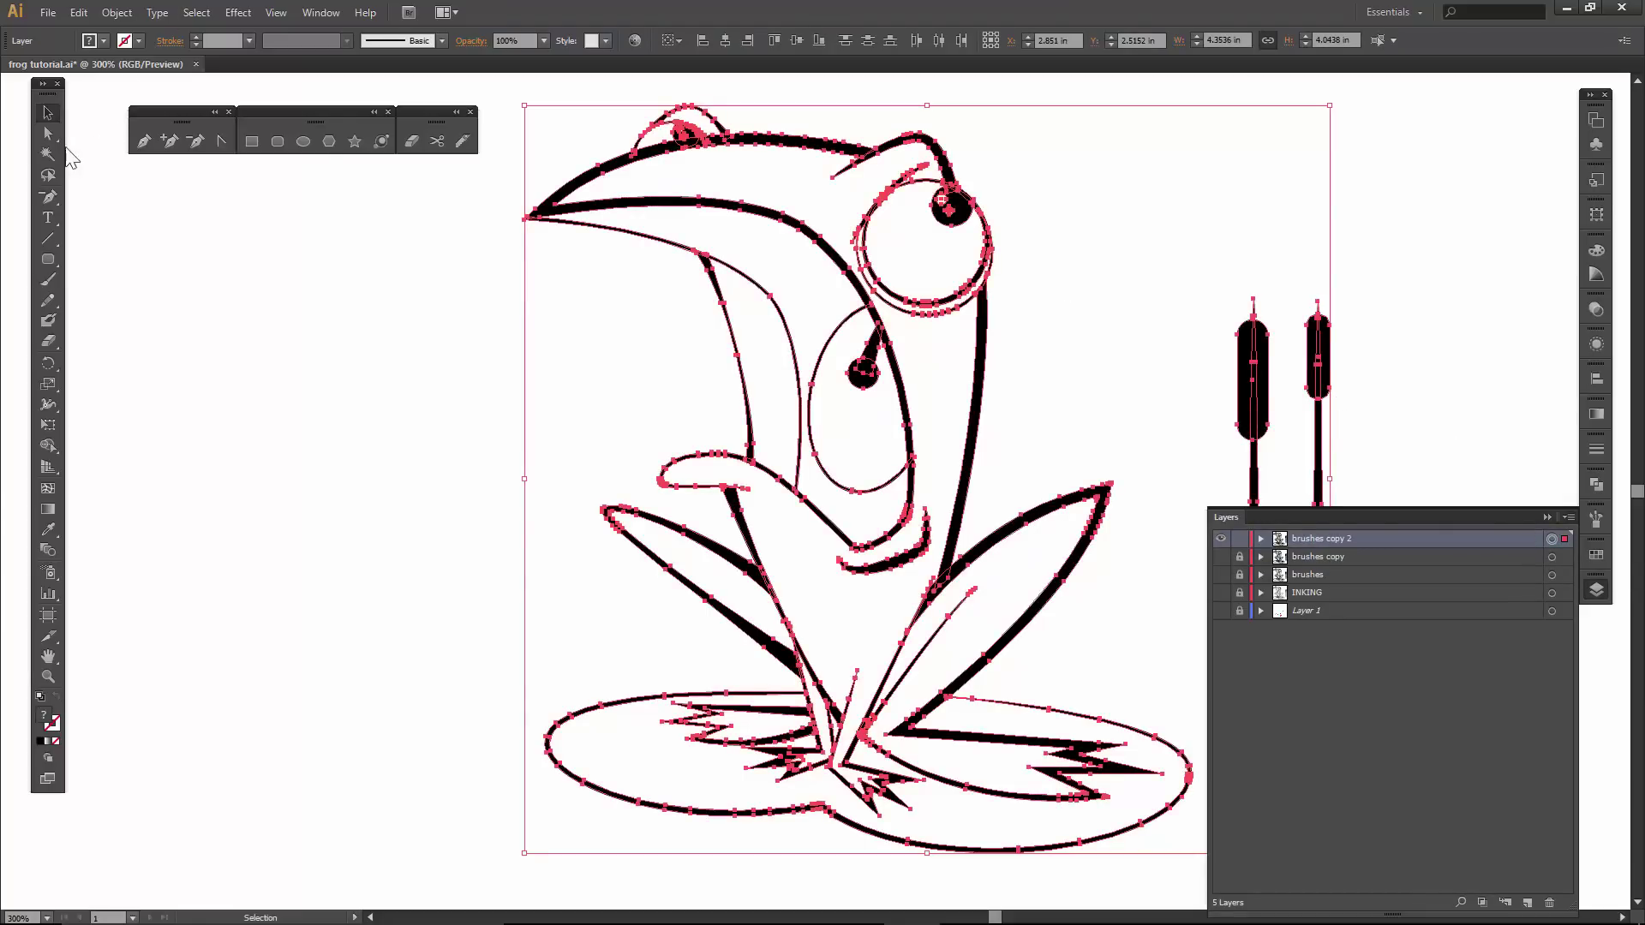
Magic Wand select the frog's black line shapes and Unite them in Pathfinder.
{"action": "left_click", "coordinate": [48, 154]}
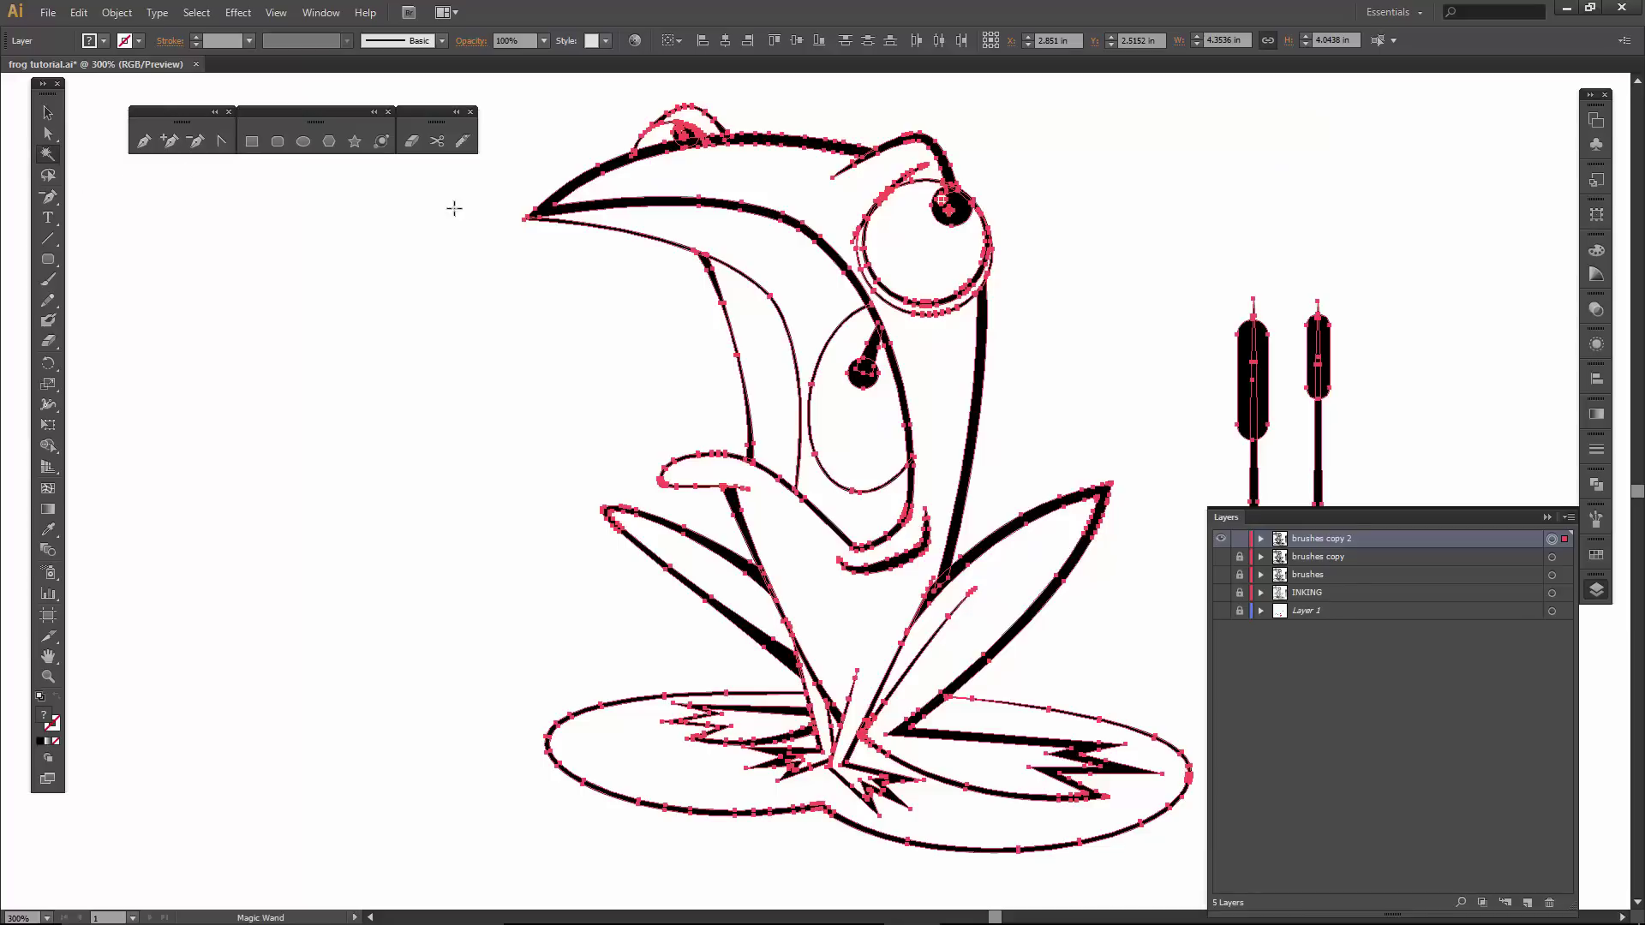
{"action": "left_click", "coordinate": [588, 177]}
{"action": "left_click", "coordinate": [1596, 485]}
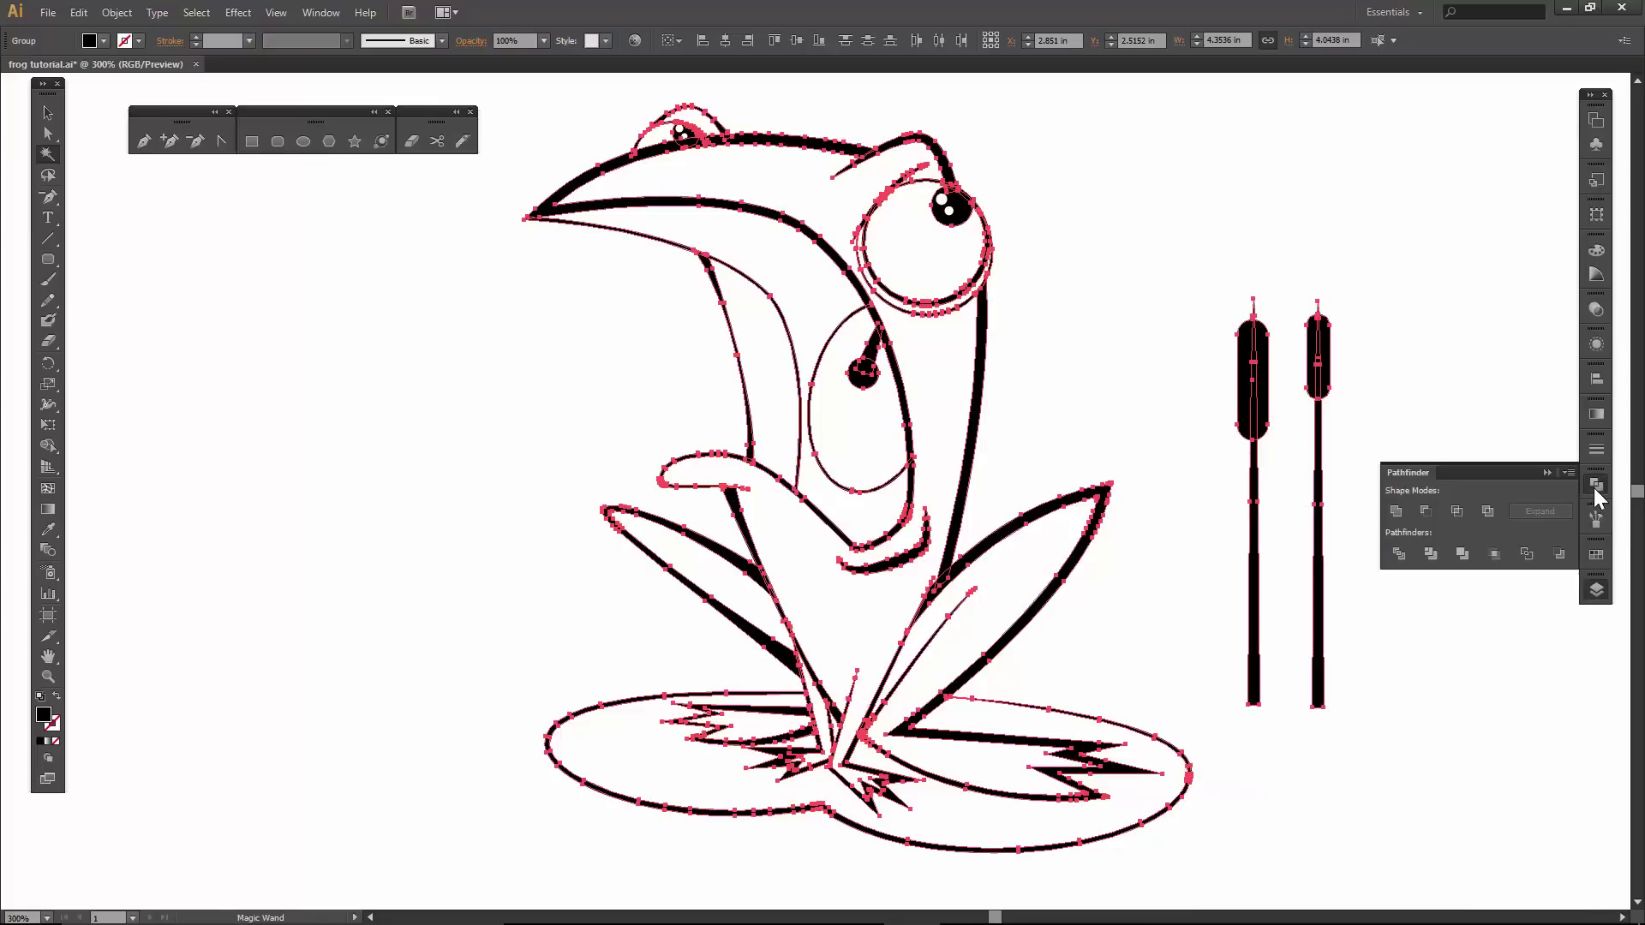
{"action": "left_click", "coordinate": [1396, 512]}
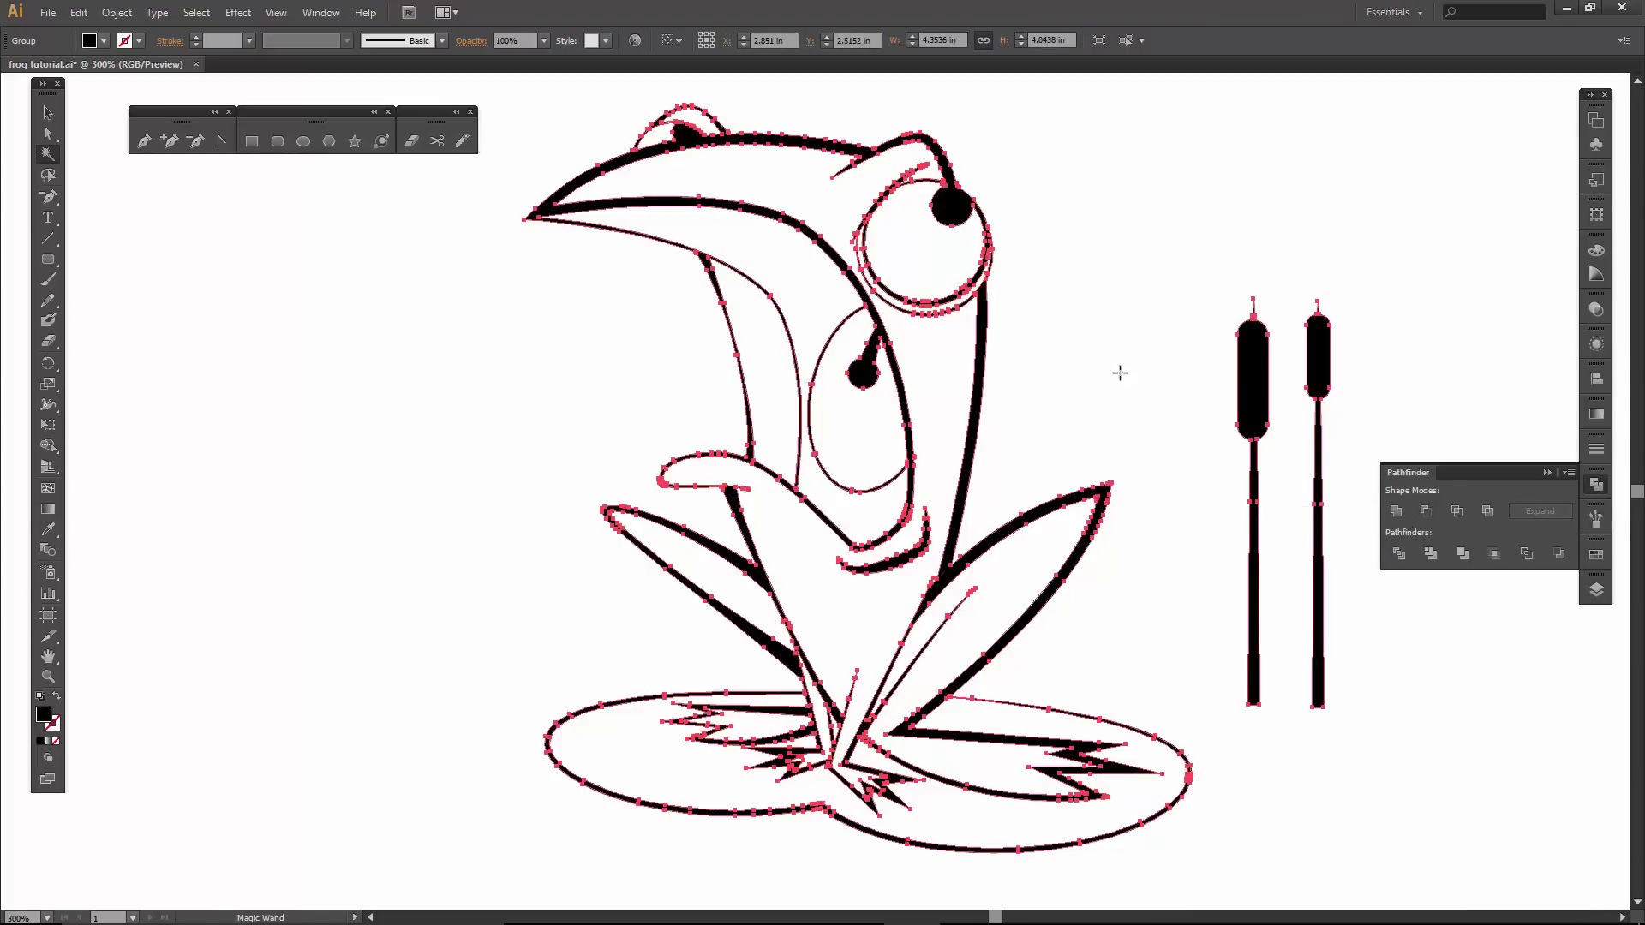
Send the united shape to back via Arrange > Send to Back, then deselect.
{"action": "key", "text": "v"}
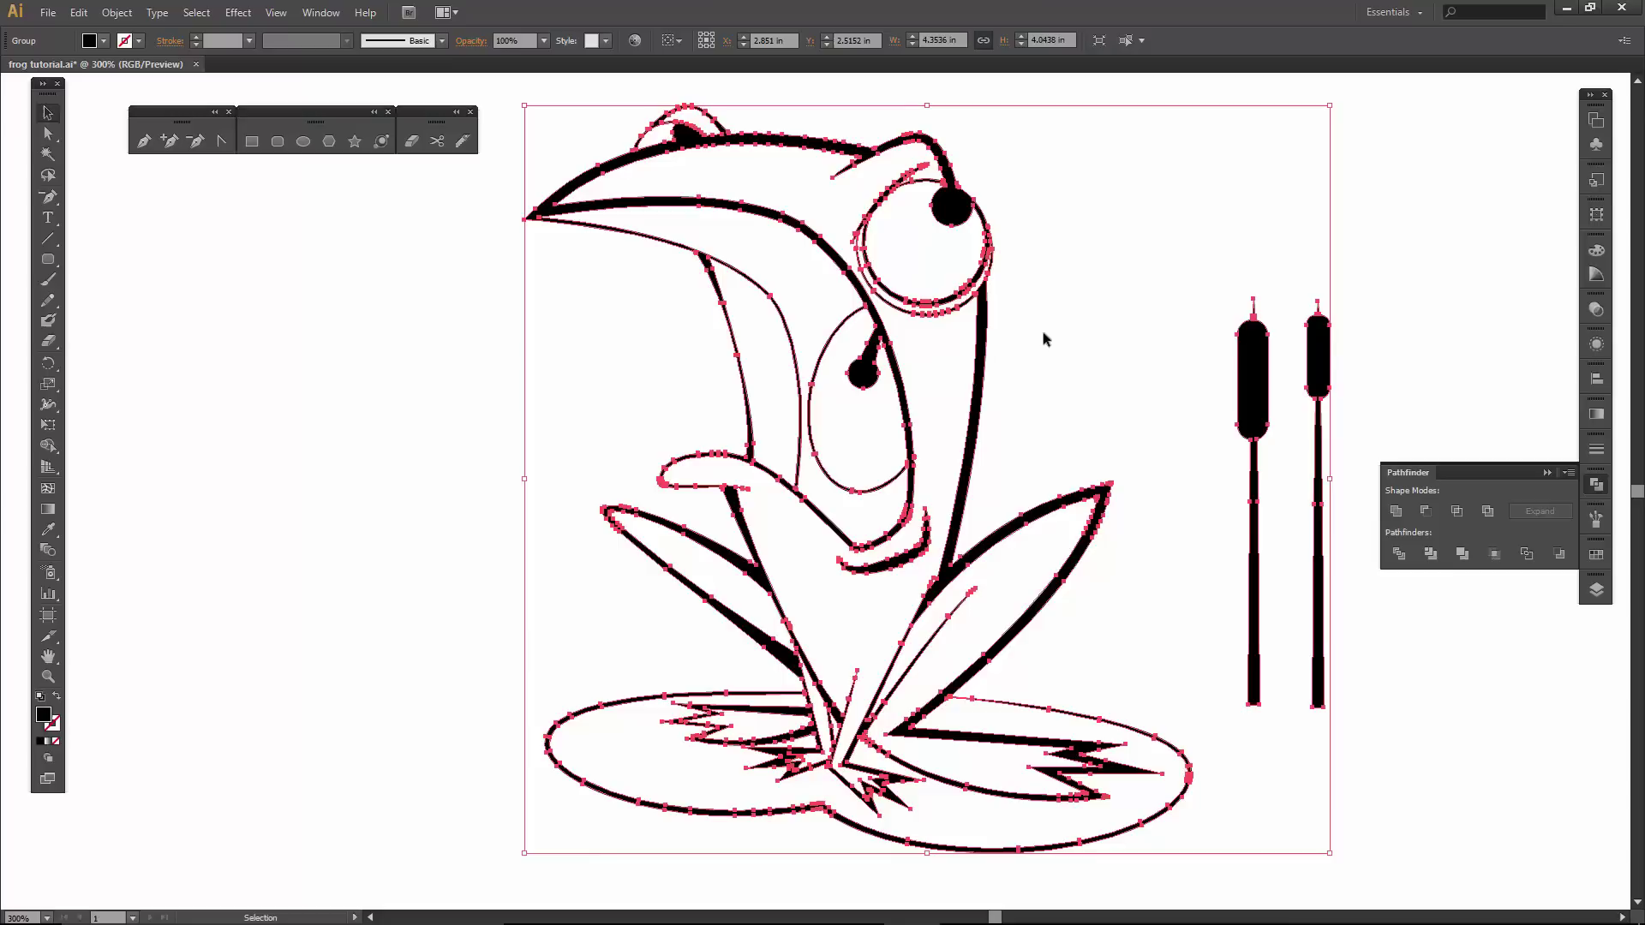
{"action": "right_click", "coordinate": [986, 320]}
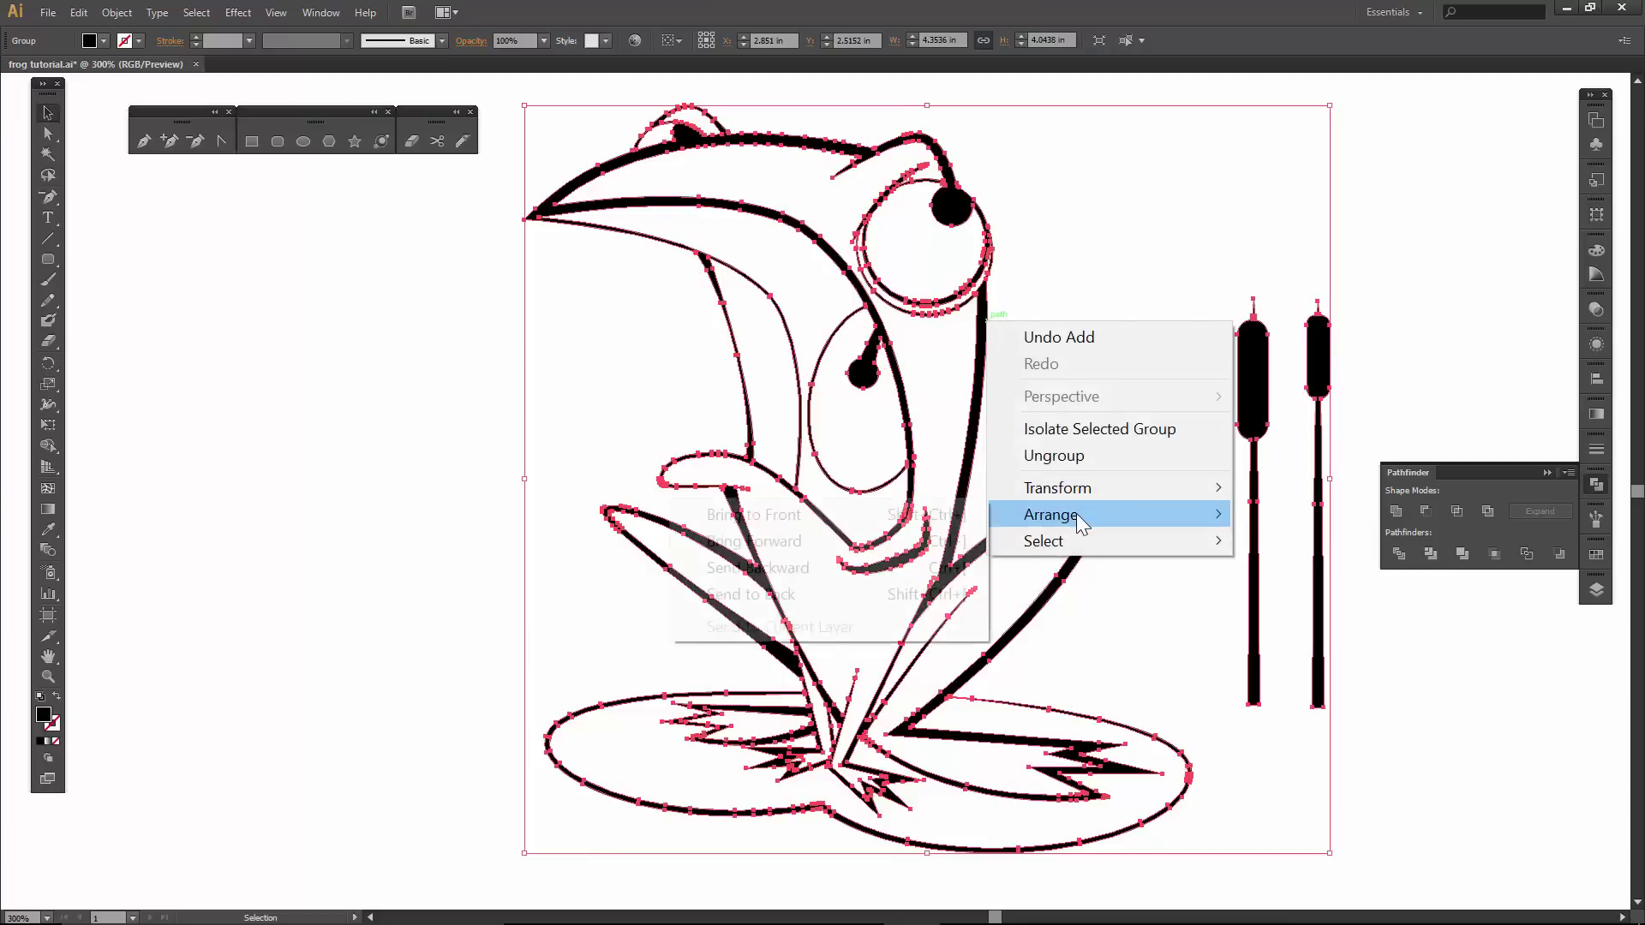
{"action": "mouse_move", "coordinate": [1076, 514]}
{"action": "left_click", "coordinate": [754, 594]}
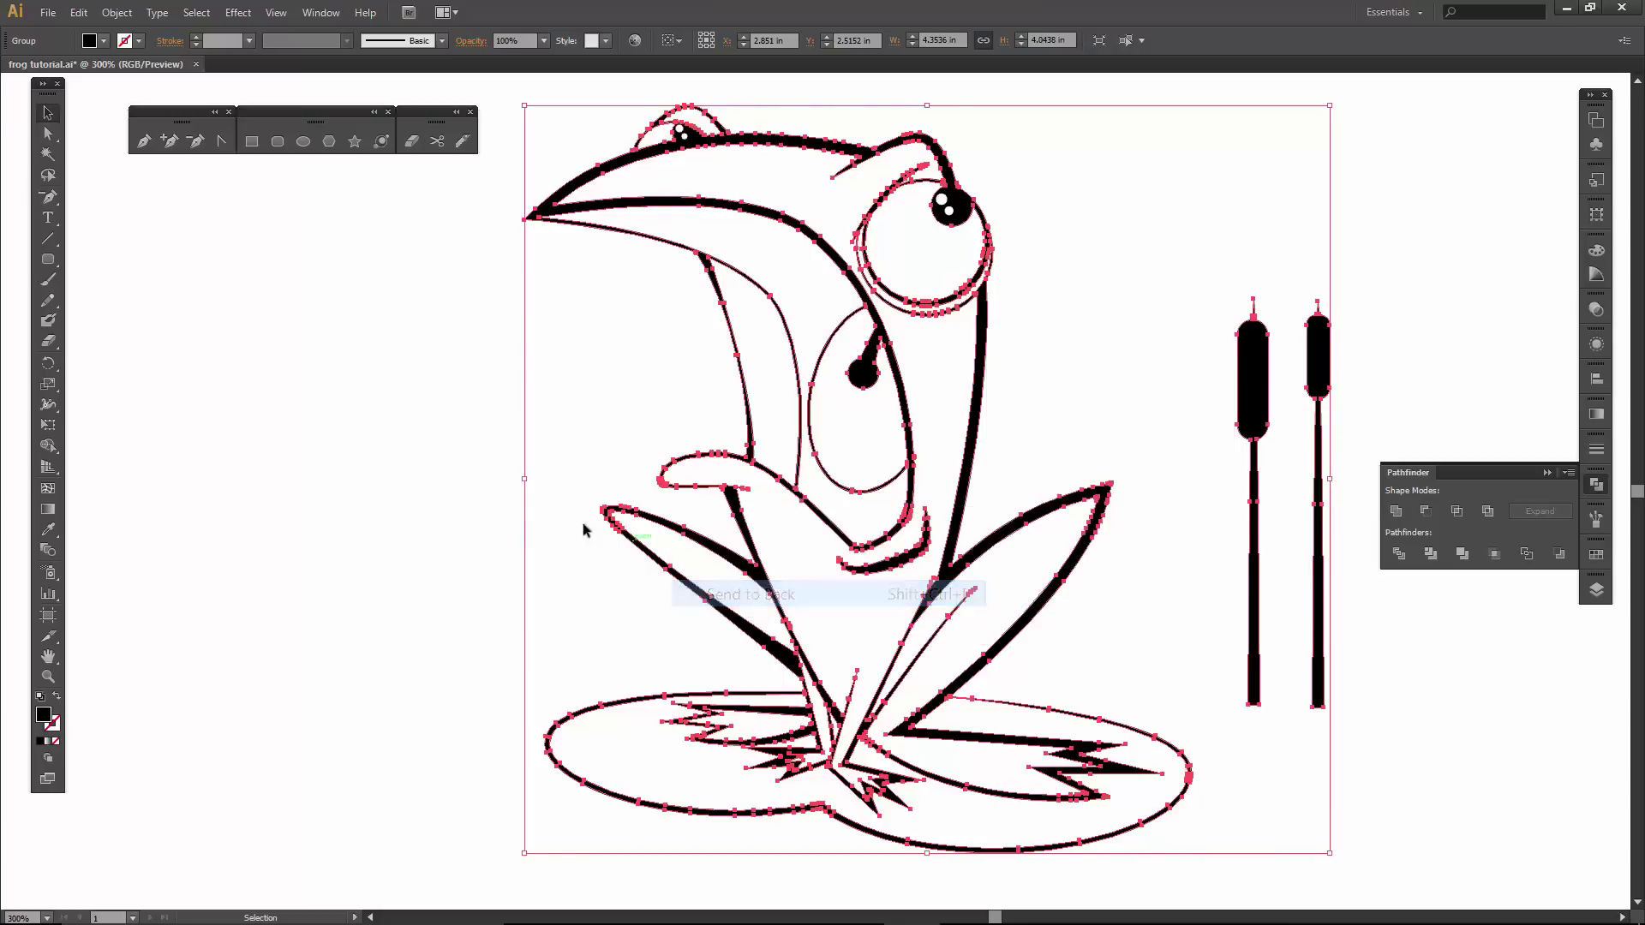
{"action": "left_click", "coordinate": [526, 513]}
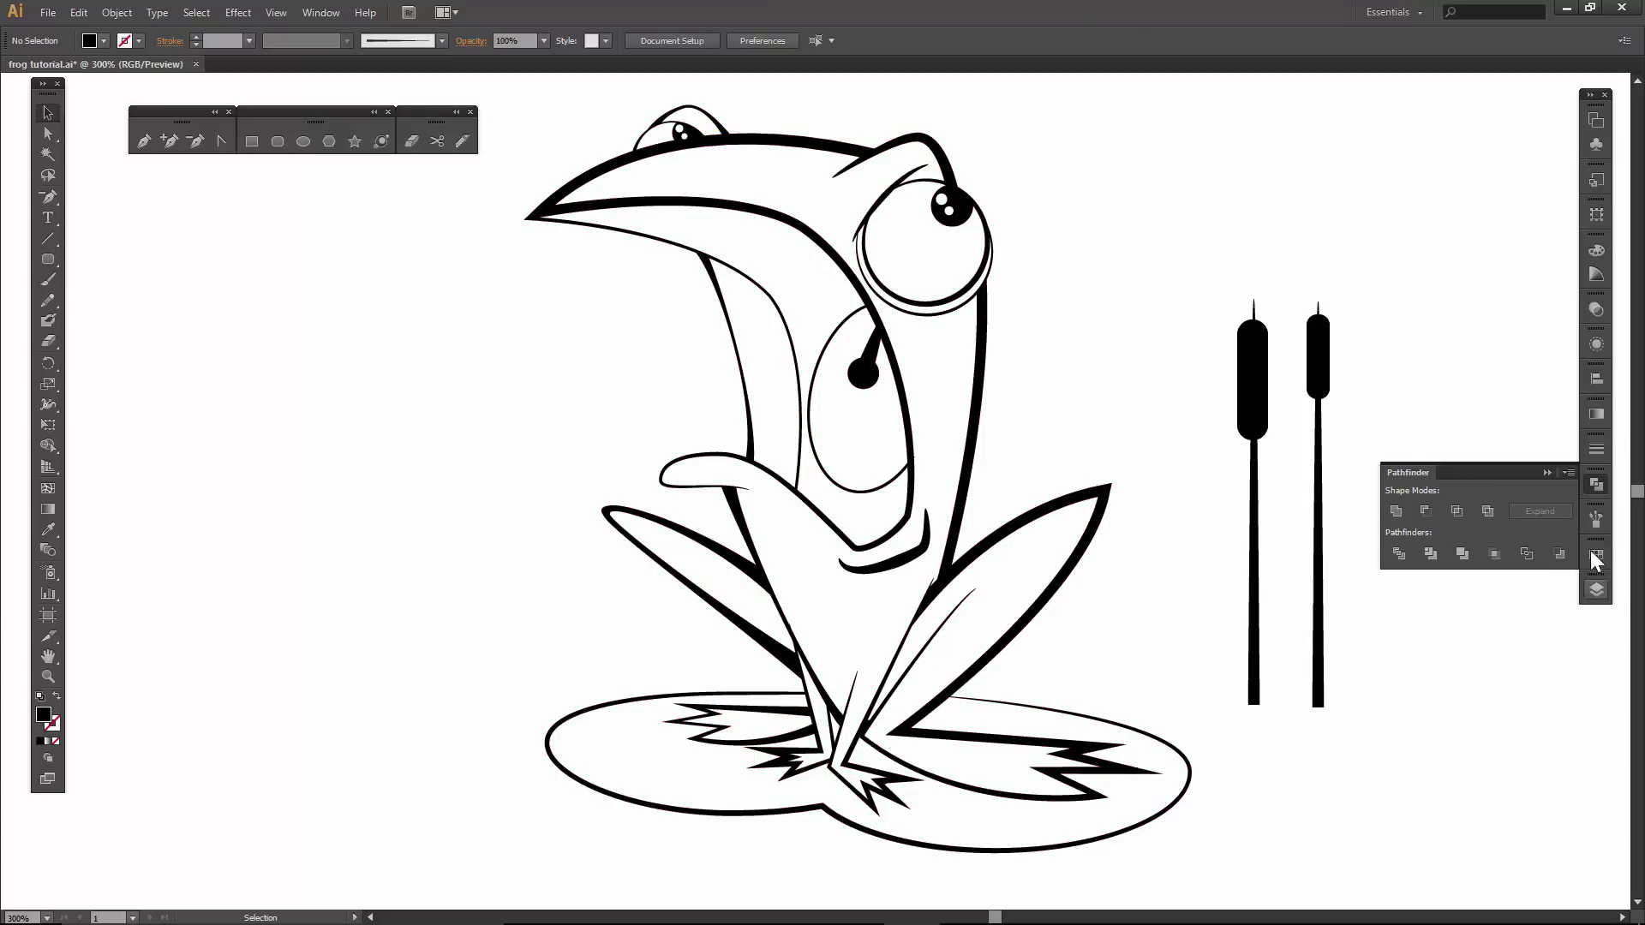
Target the brushes copy 2 artwork and make it a Live Paint group.
{"action": "left_click", "coordinate": [1589, 587]}
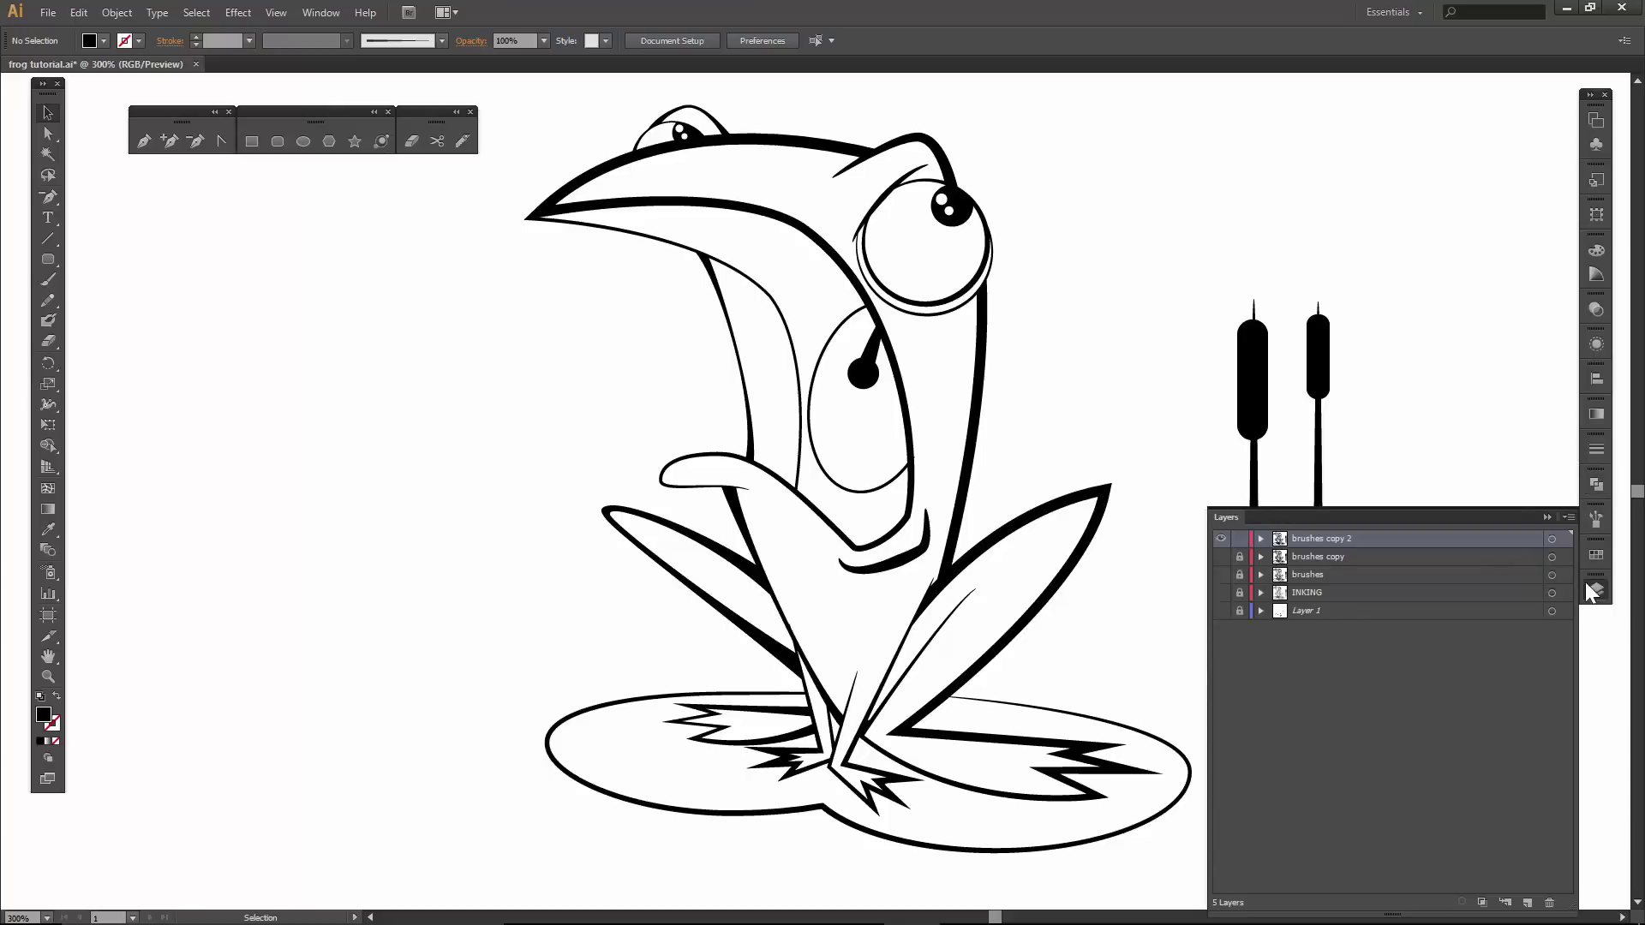
{"action": "left_click", "coordinate": [1551, 540]}
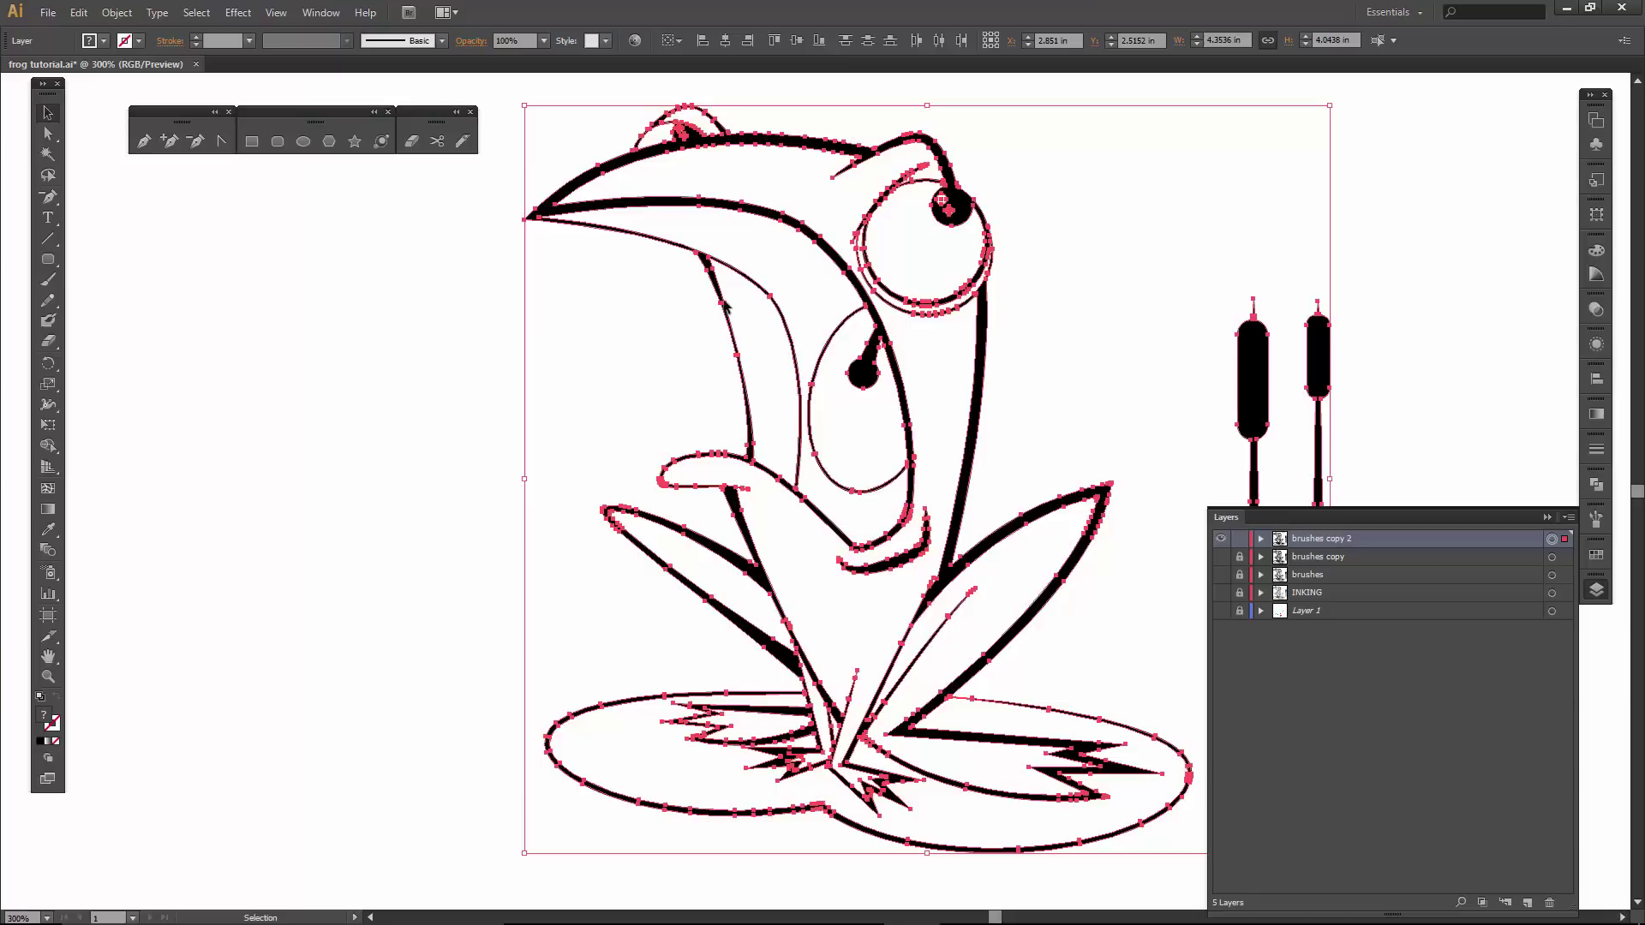
{"action": "left_click", "coordinate": [130, 15]}
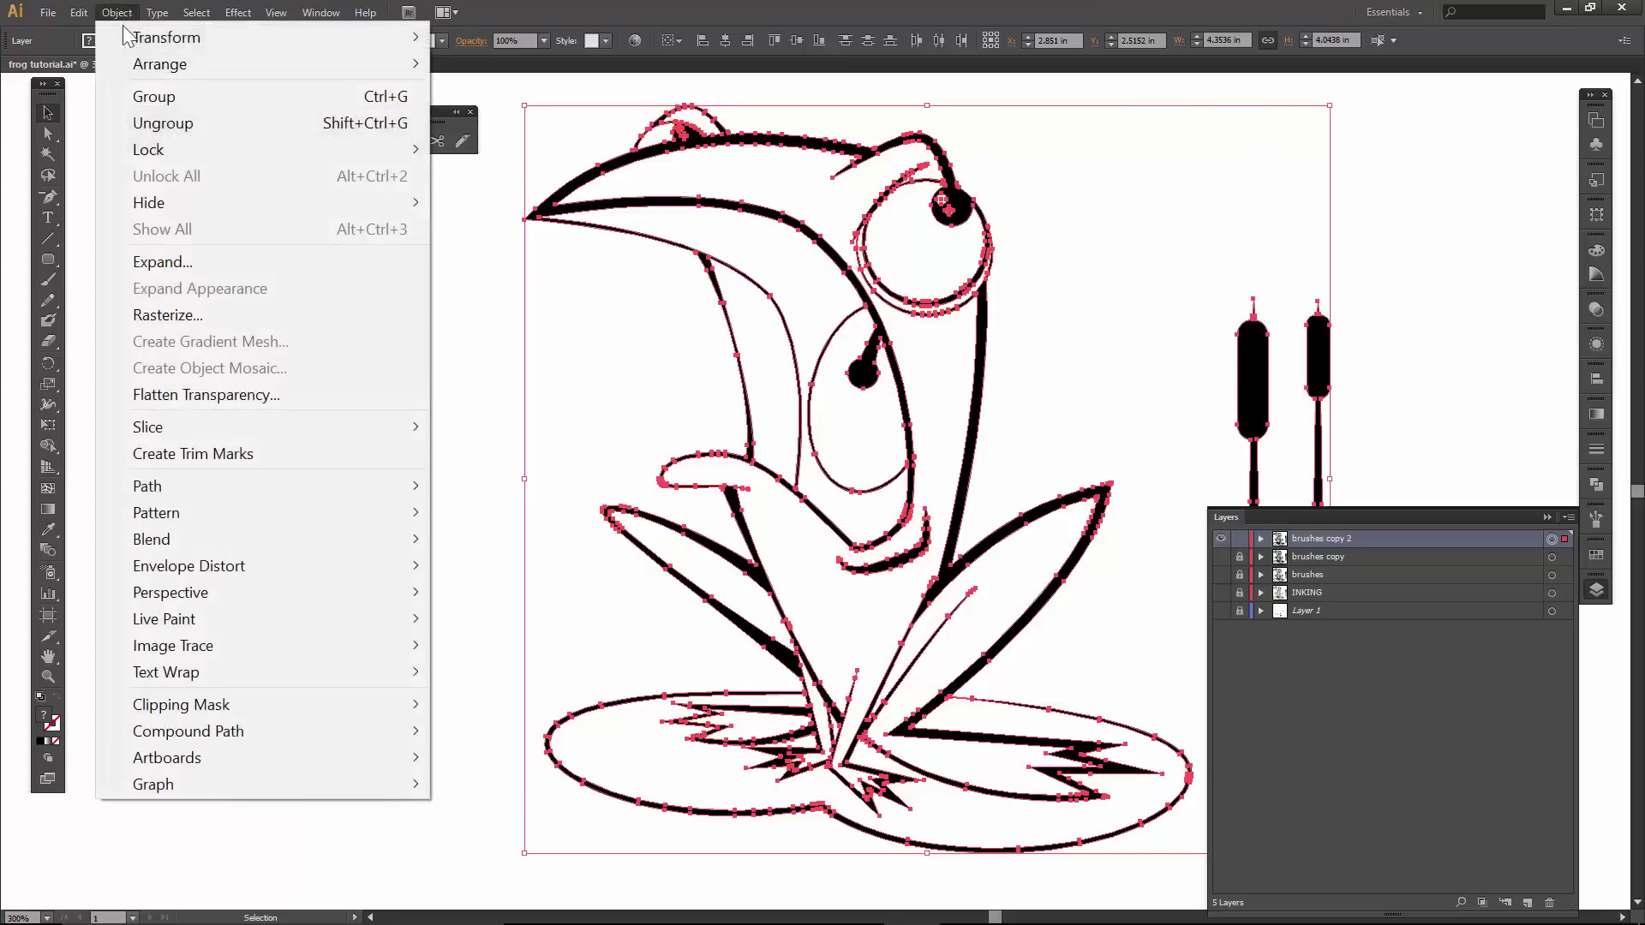
{"action": "mouse_move", "coordinate": [277, 620]}
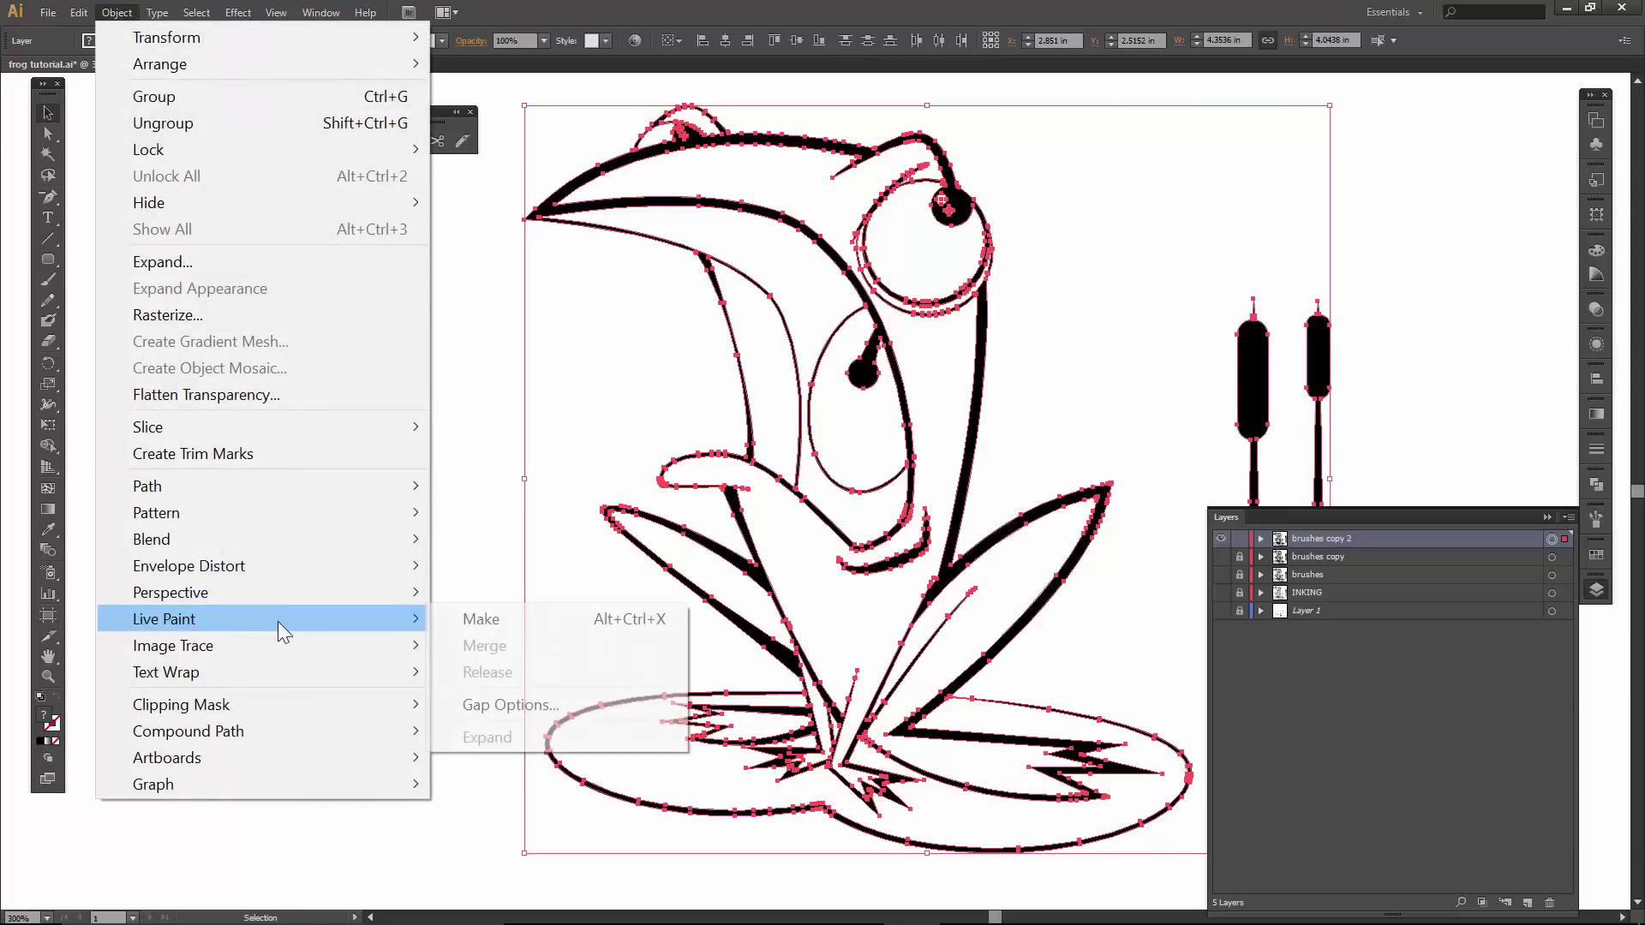
{"action": "left_click", "coordinate": [451, 625]}
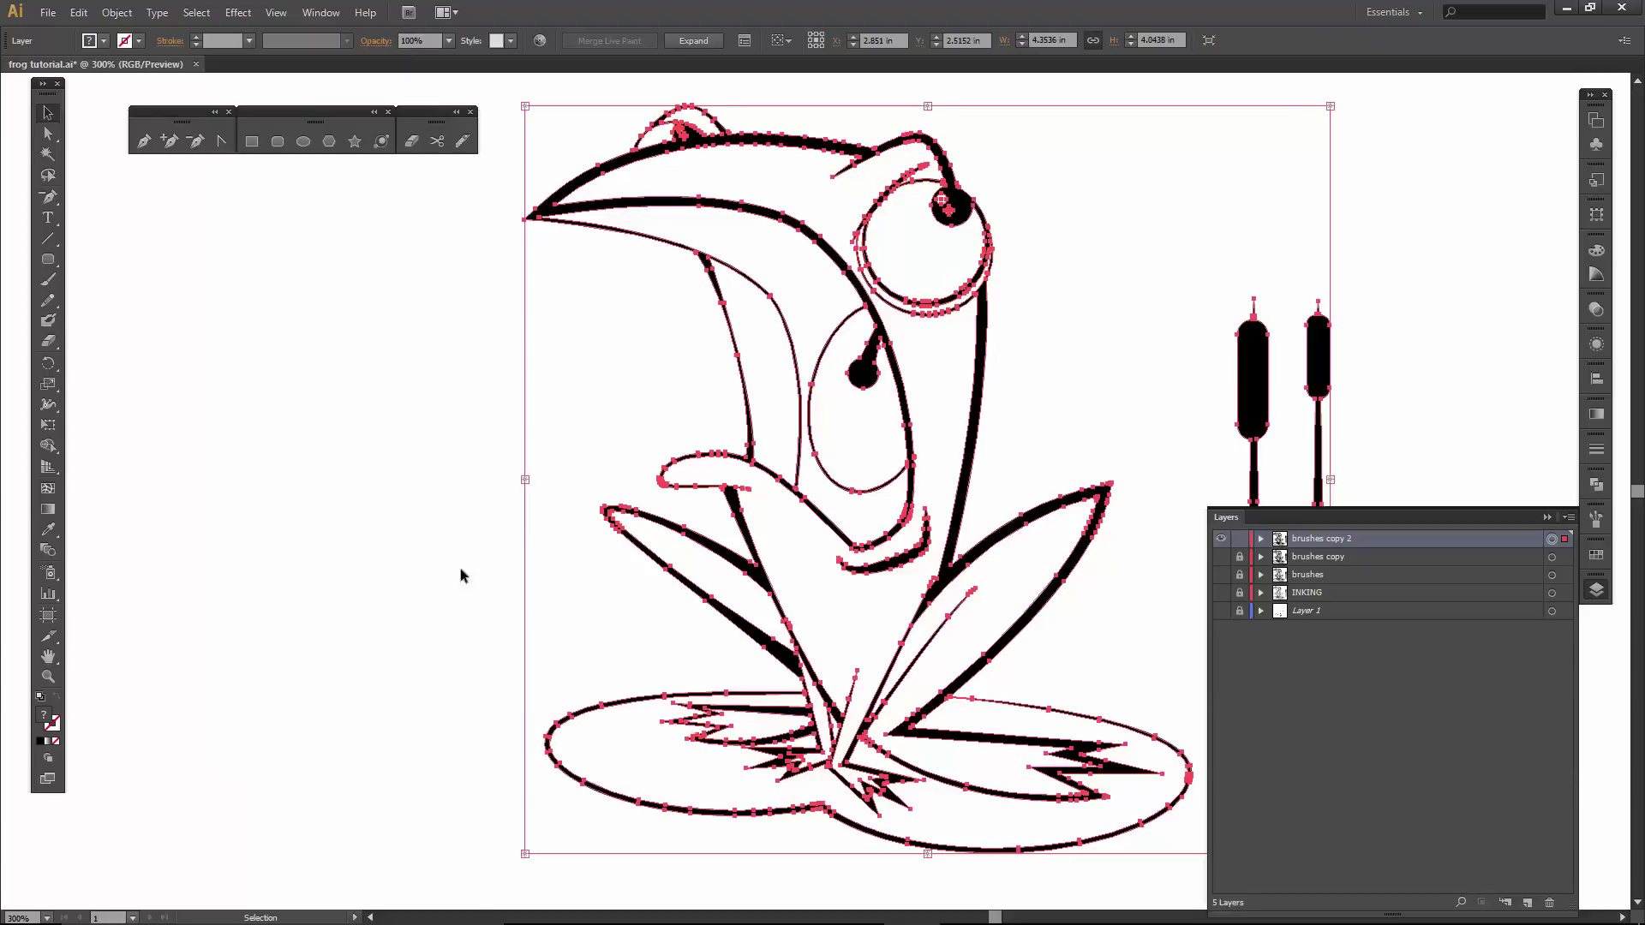
{"action": "left_click", "coordinate": [272, 486]}
Paint the upper mouth and lower throat areas black with the Live Paint Bucket.
{"action": "key", "text": "k"}
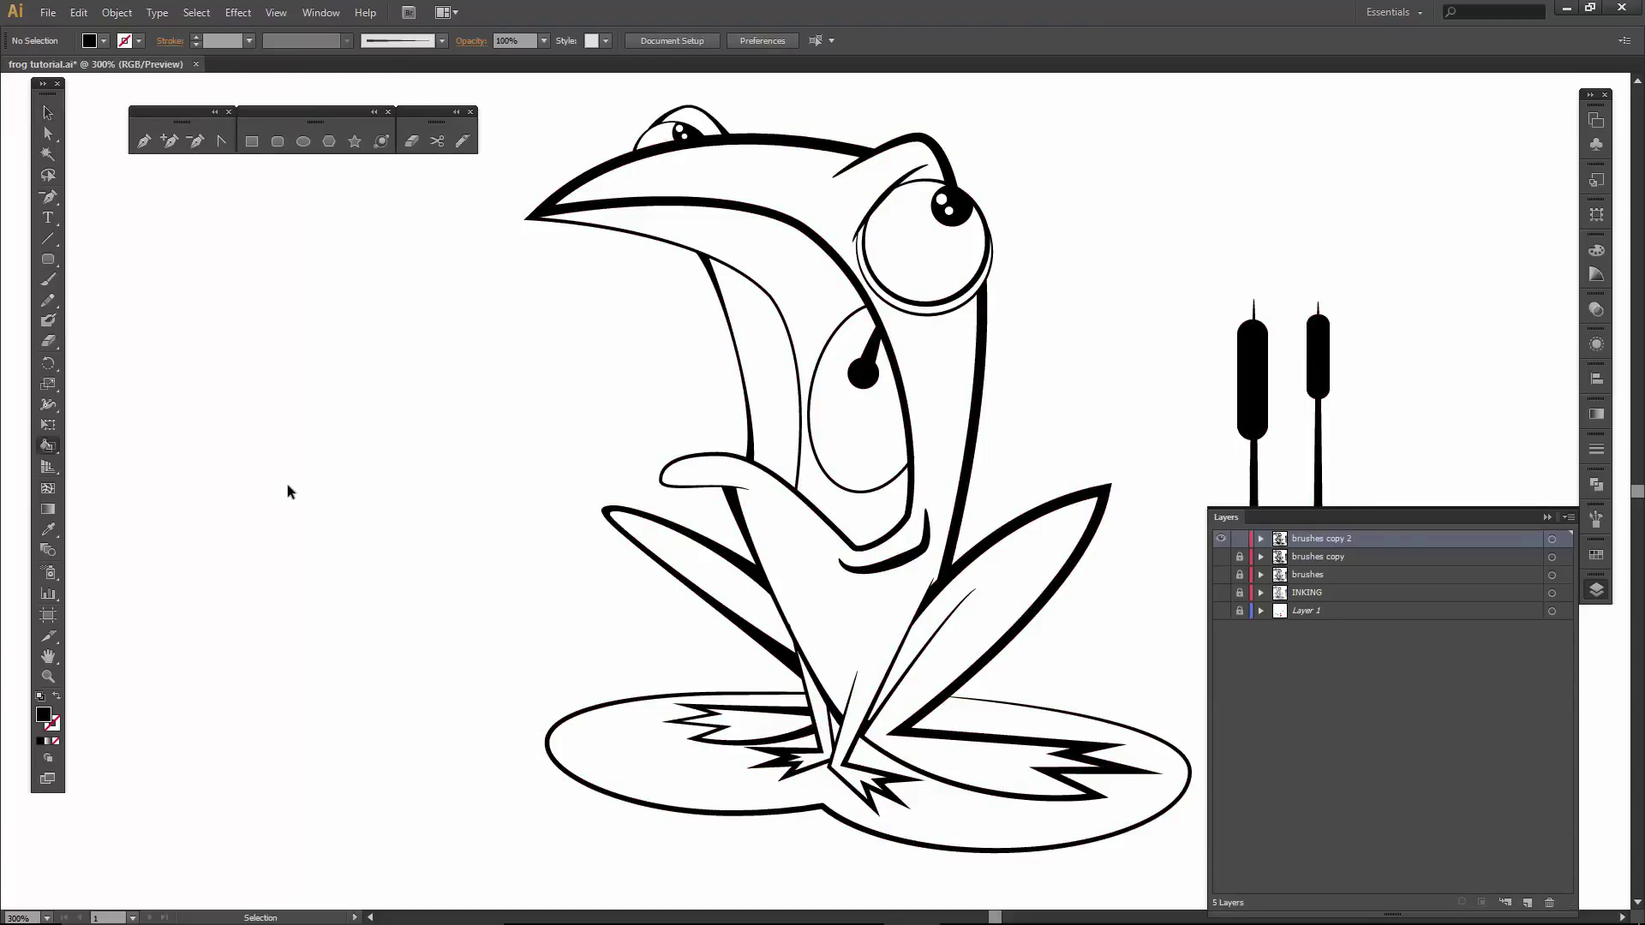
{"action": "left_click", "coordinate": [827, 318]}
{"action": "left_click", "coordinate": [846, 360]}
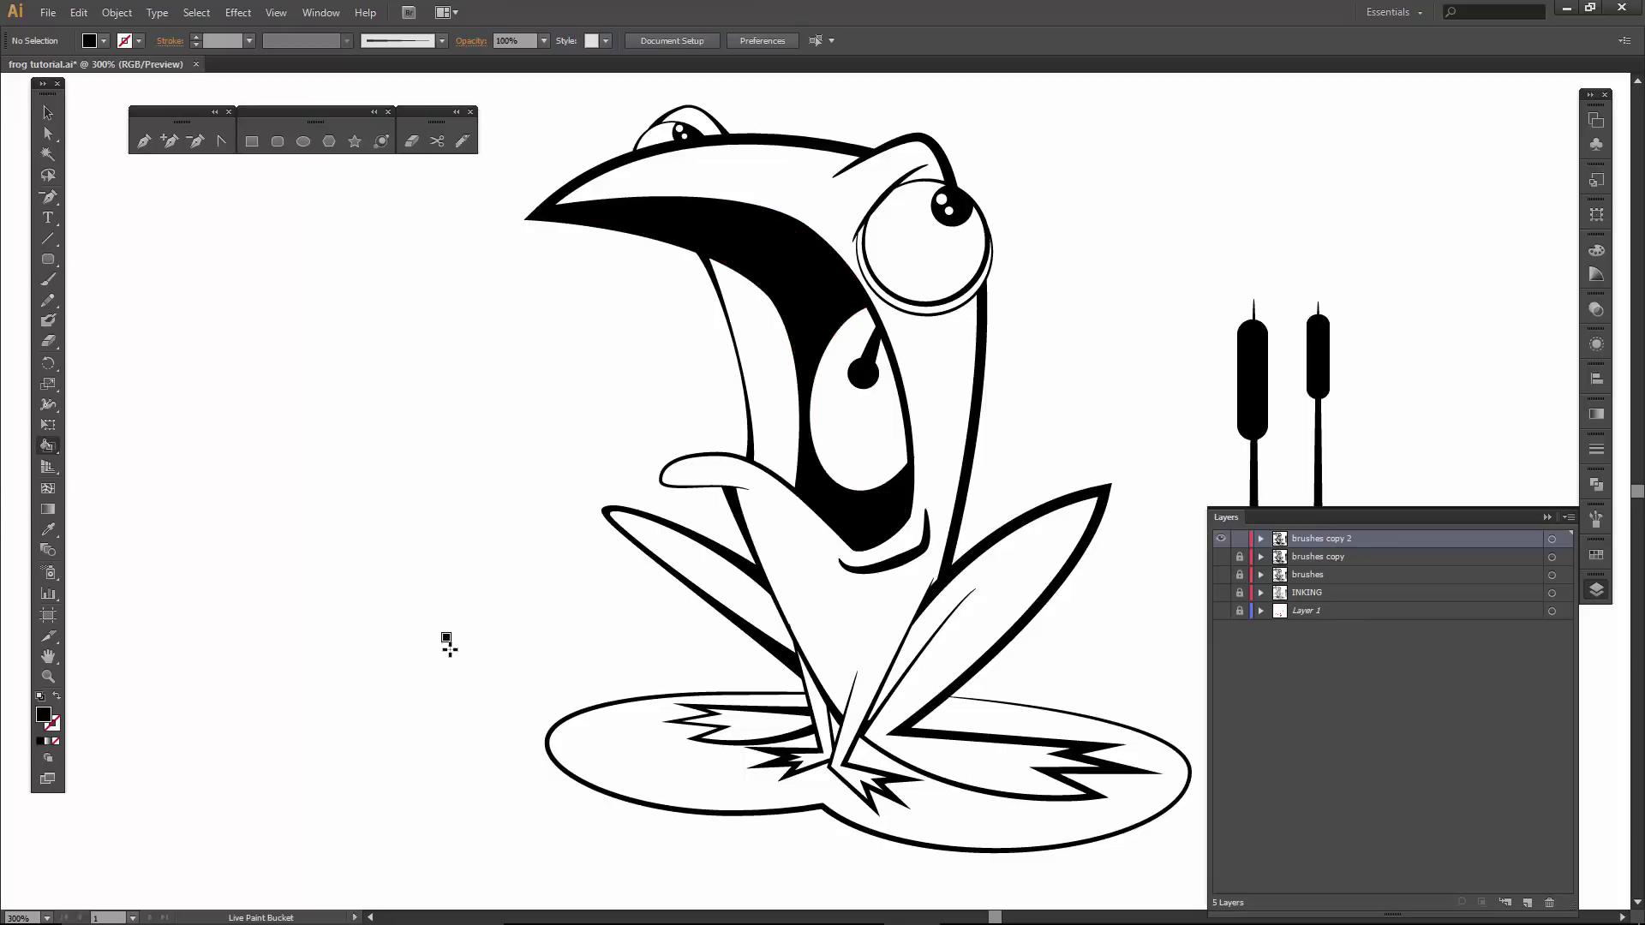
Collapse the Layers list and save the frog file from the File menu.
{"action": "left_click", "coordinate": [1546, 517]}
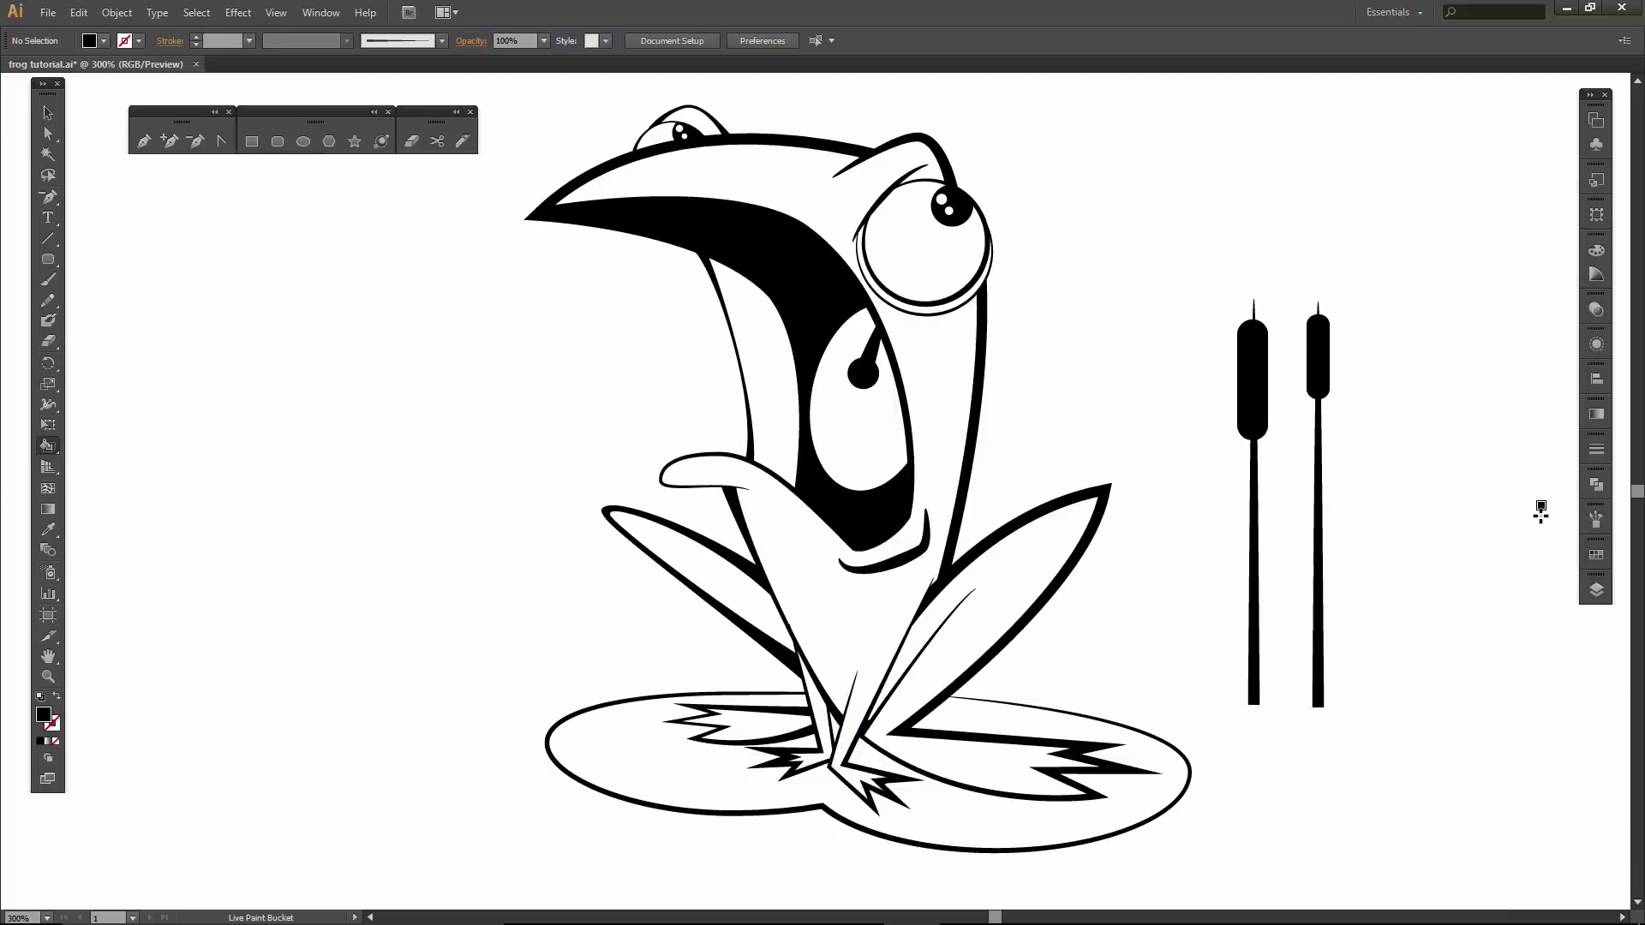
{"action": "left_click", "coordinate": [48, 12]}
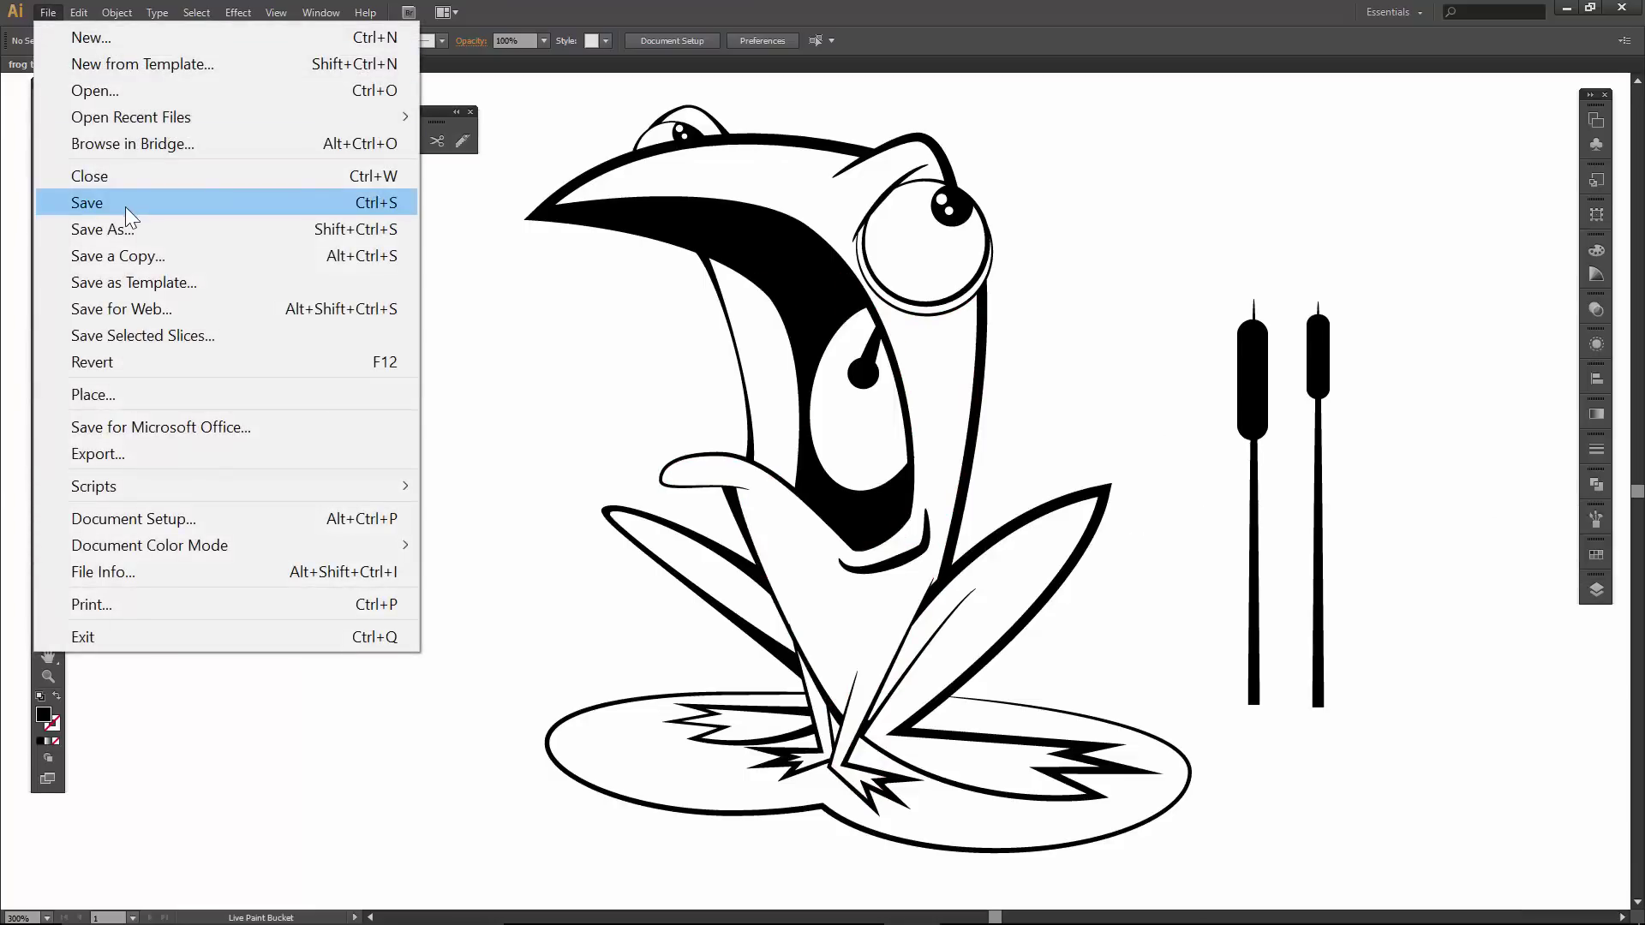